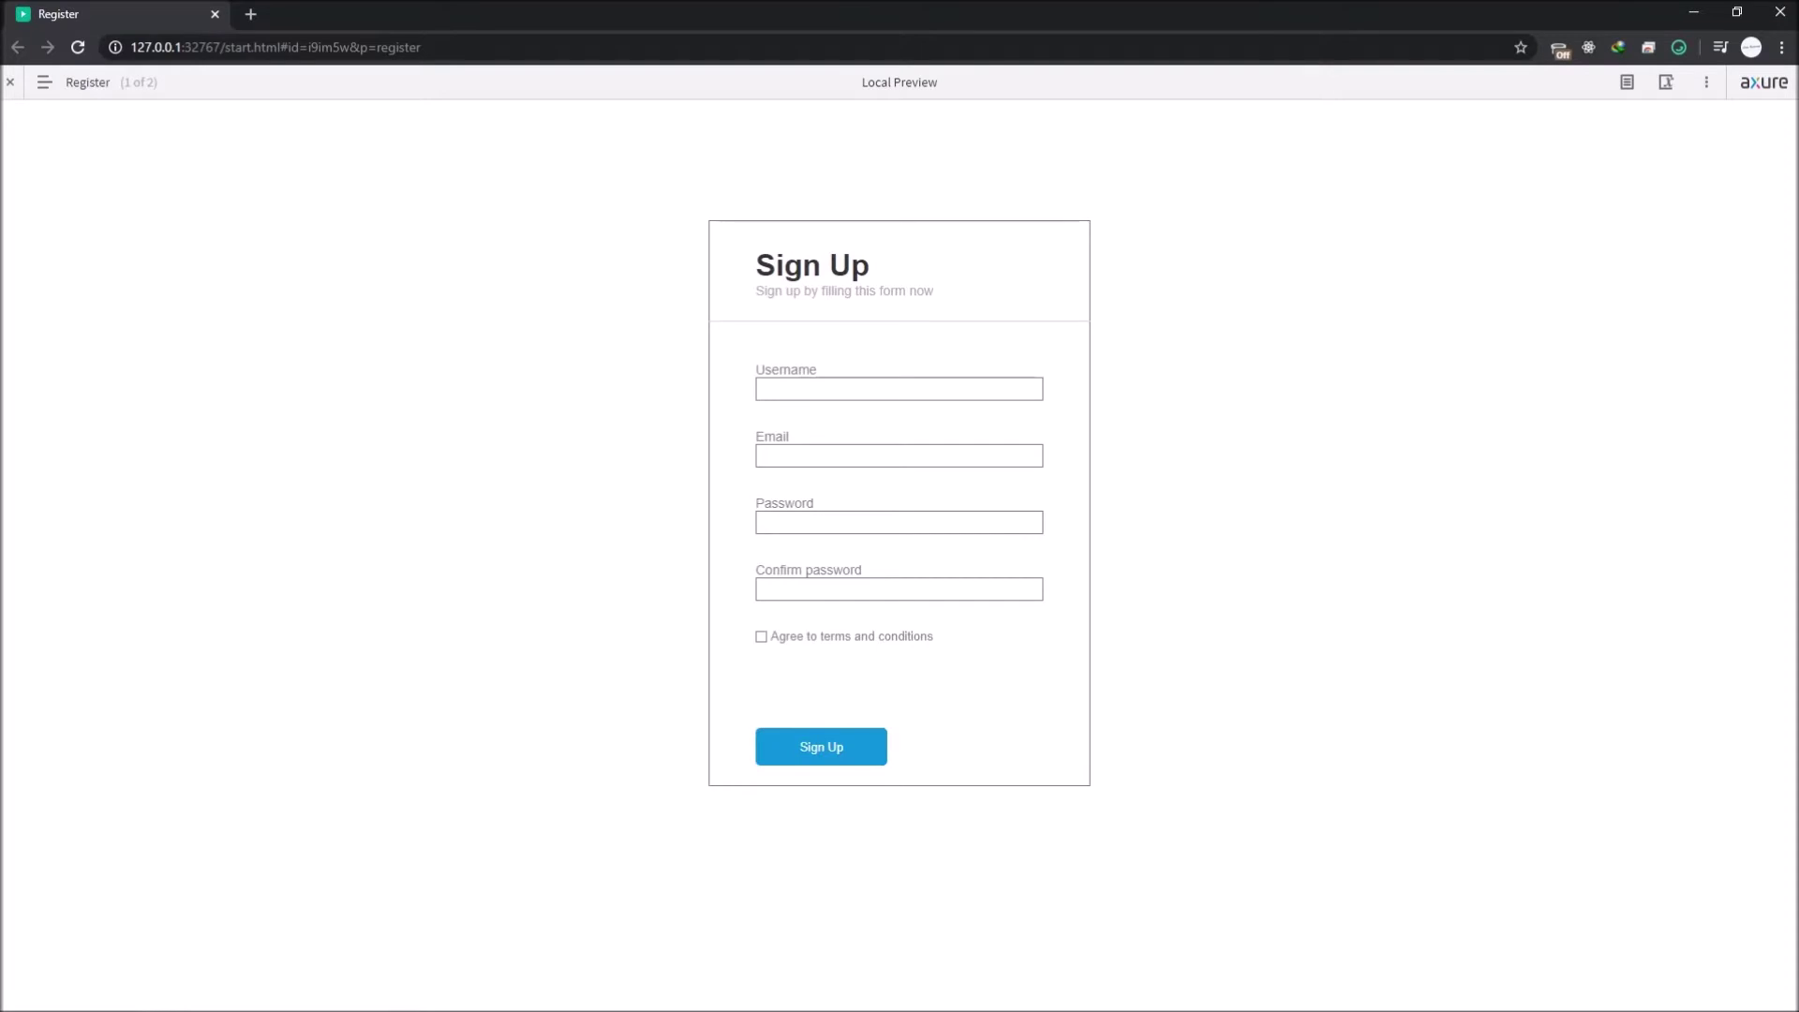
Step: Submit the empty Sign Up form so 'Username must be longer than 5' appears
{"action": "left_click_drag", "start_coordinate": [755, 266], "coordinate": [872, 266]}
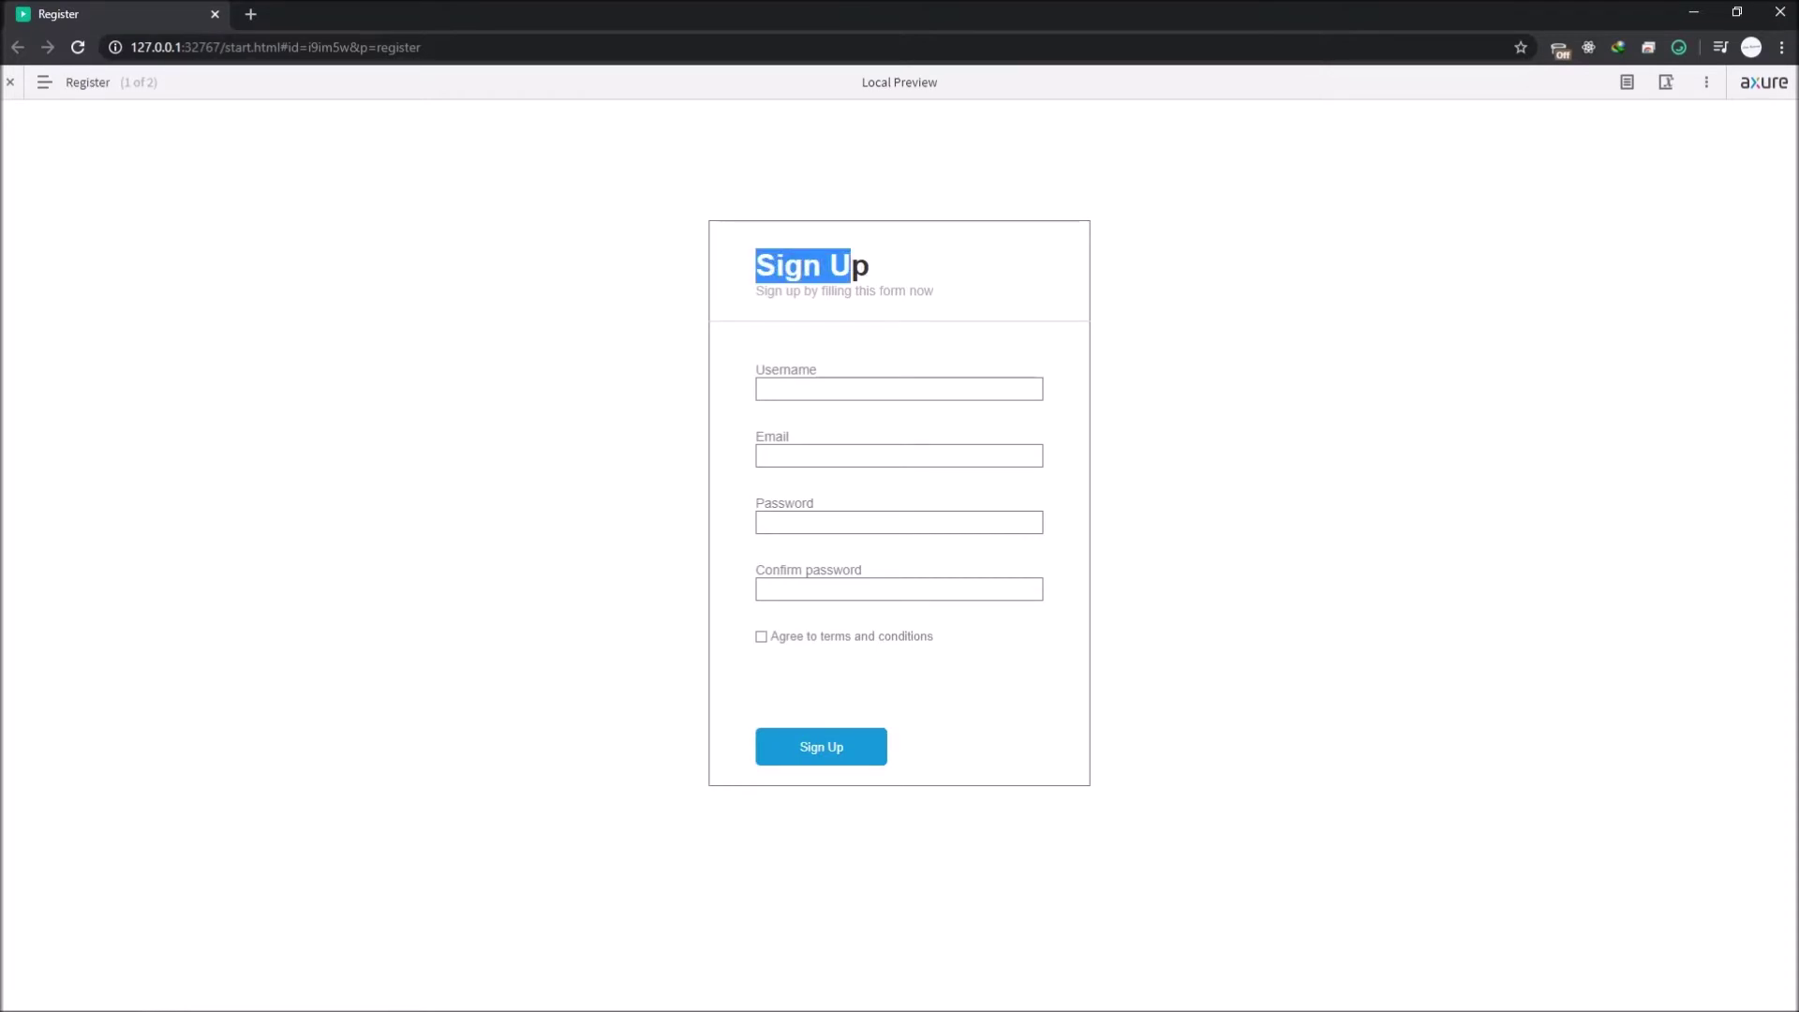
{"action": "left_click_drag", "start_coordinate": [755, 265], "coordinate": [804, 292]}
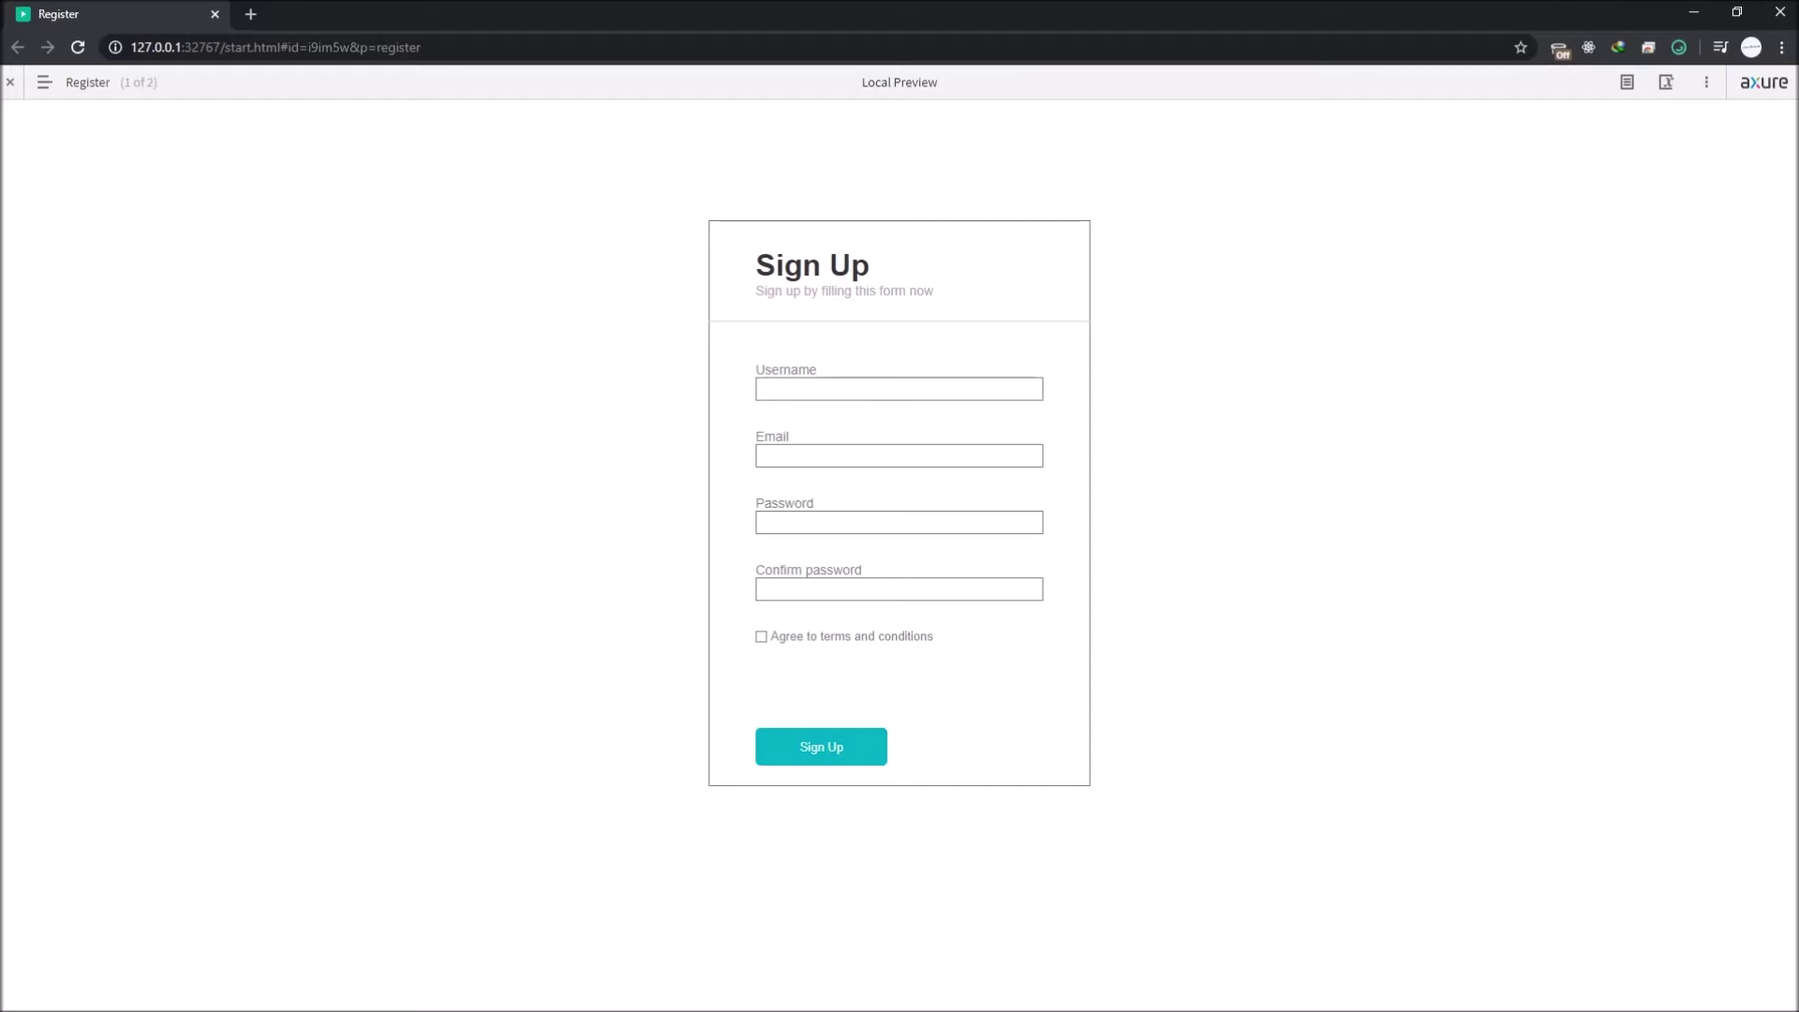
{"action": "left_click", "coordinate": [821, 746]}
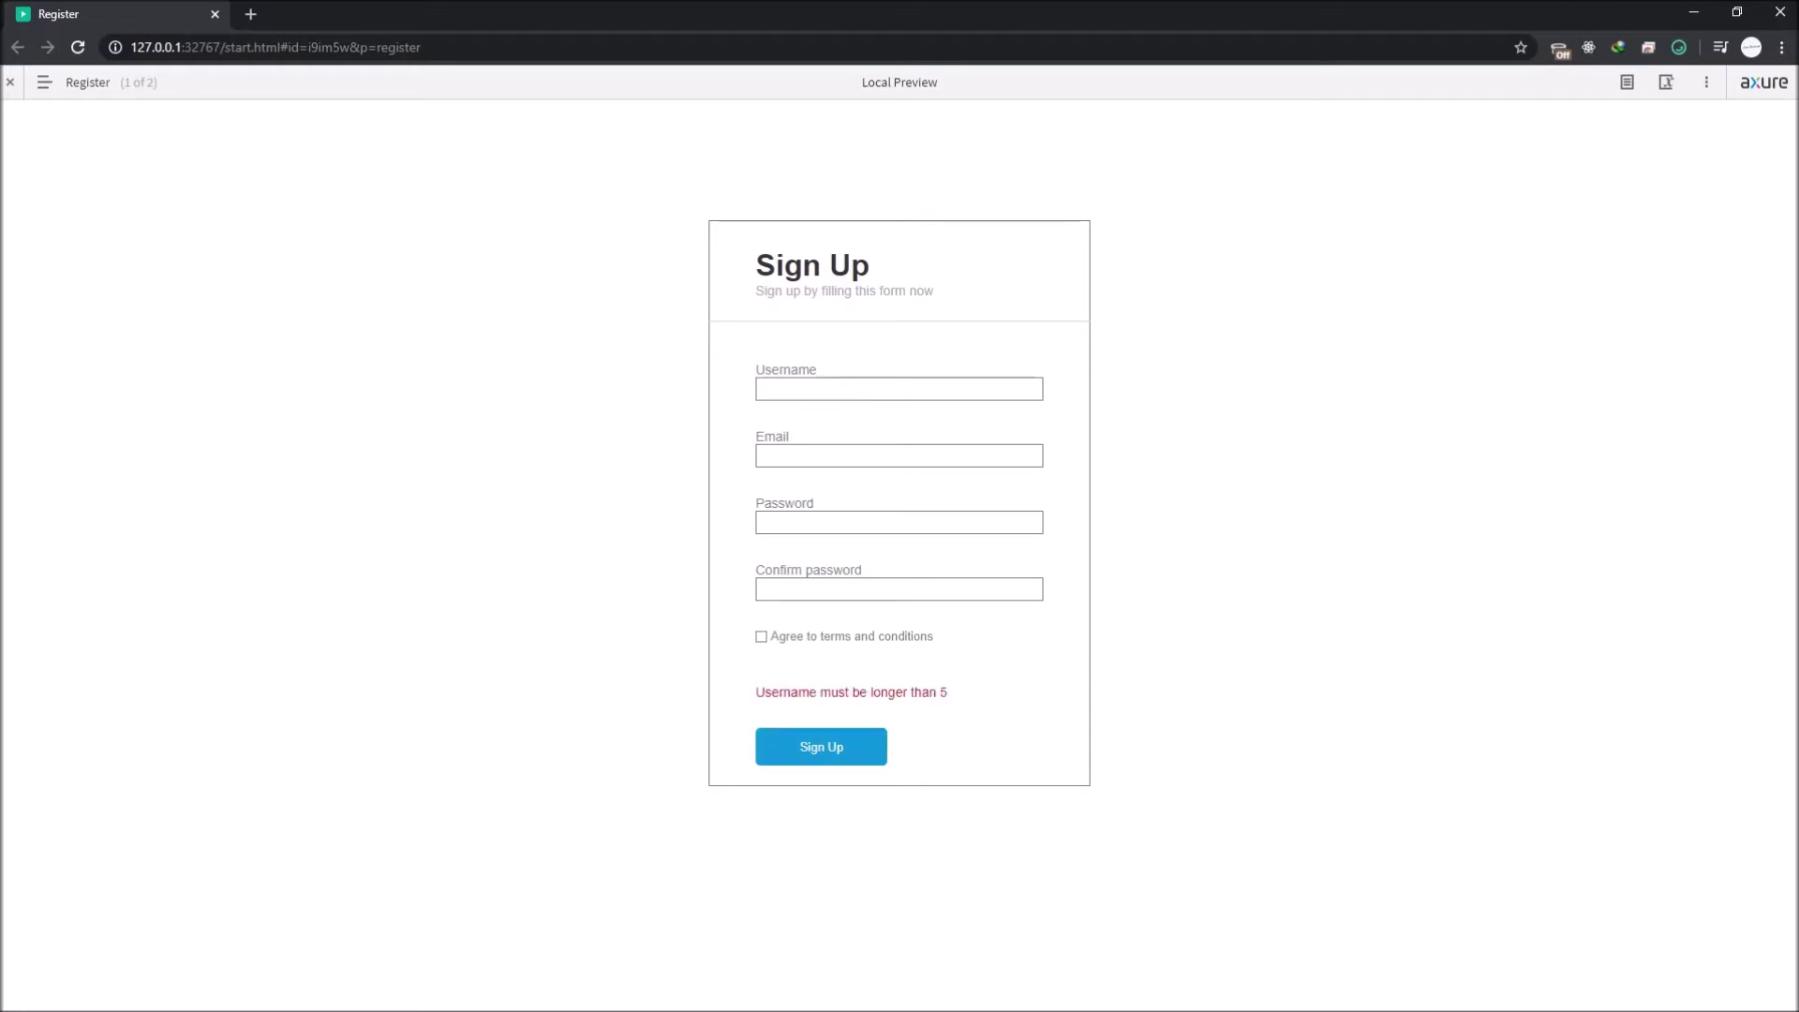
{"action": "type", "text": "axurex"}
{"action": "key", "text": "Return"}
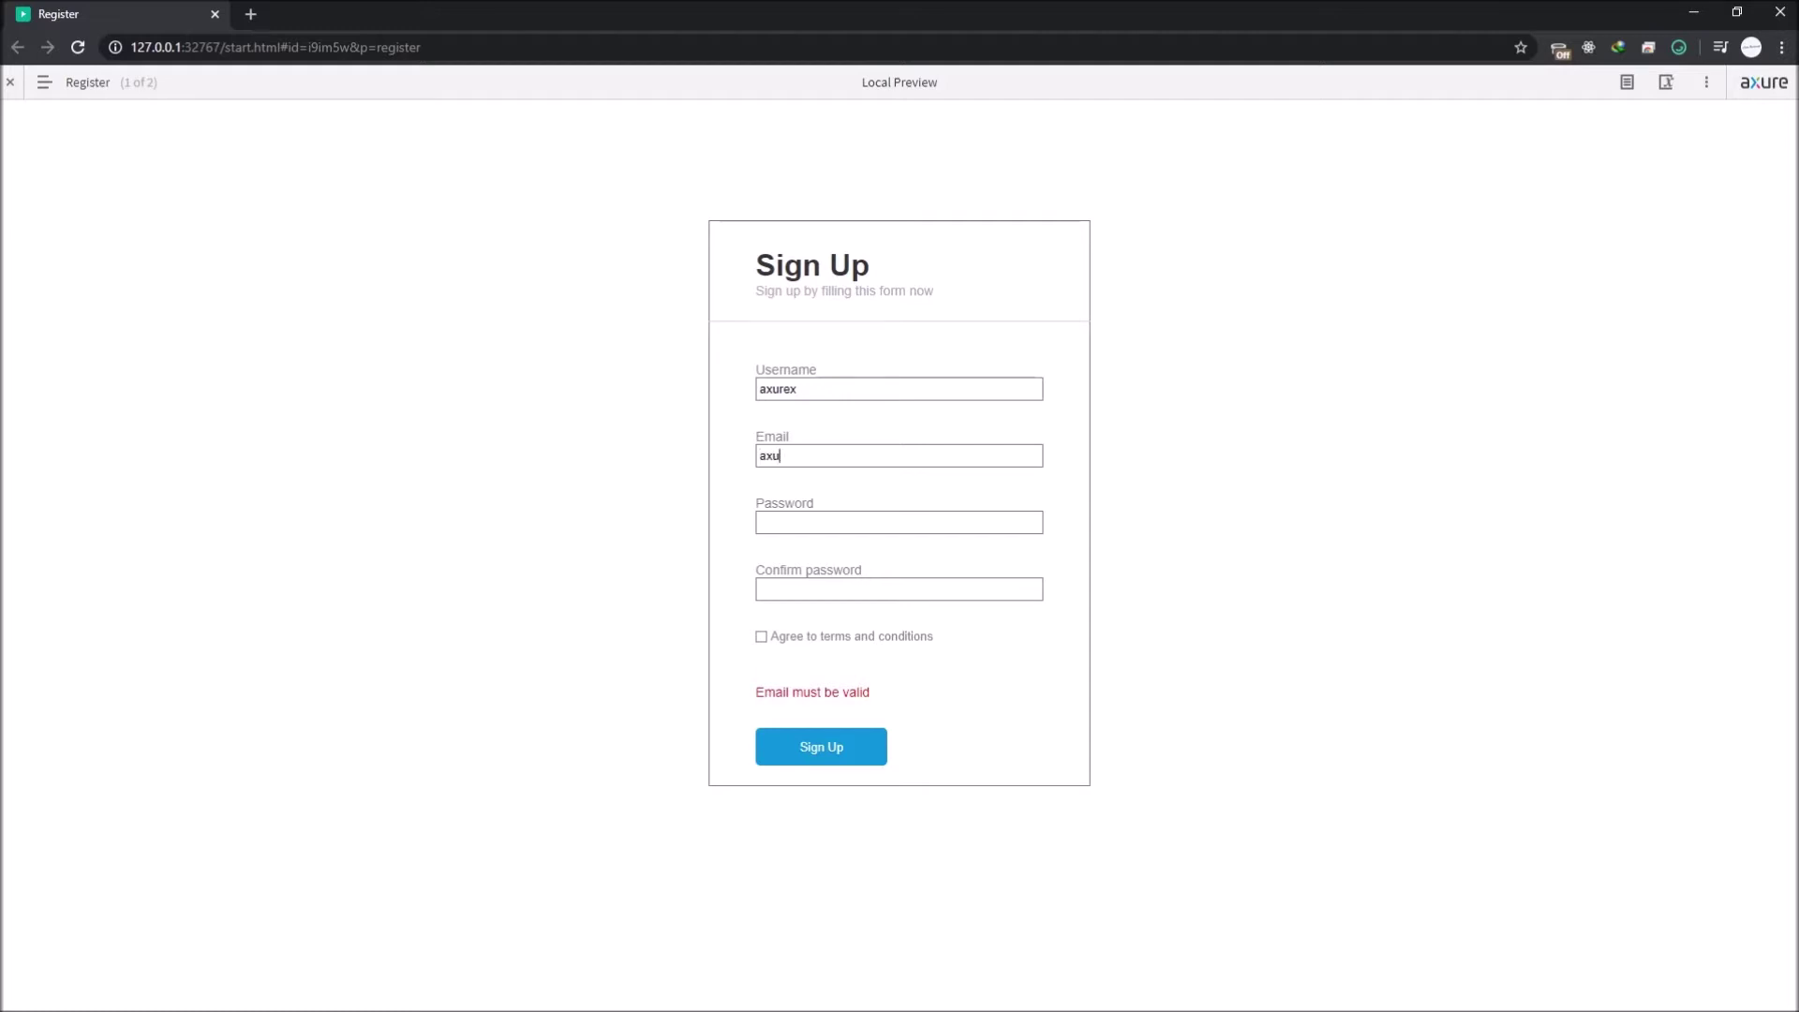
{"action": "key", "text": "Return"}
{"action": "left_click_drag", "start_coordinate": [803, 457], "coordinate": [791, 456]}
{"action": "left_click", "coordinate": [821, 746]}
{"action": "triple_click", "coordinate": [821, 746]}
{"action": "left_click", "coordinate": [820, 746]}
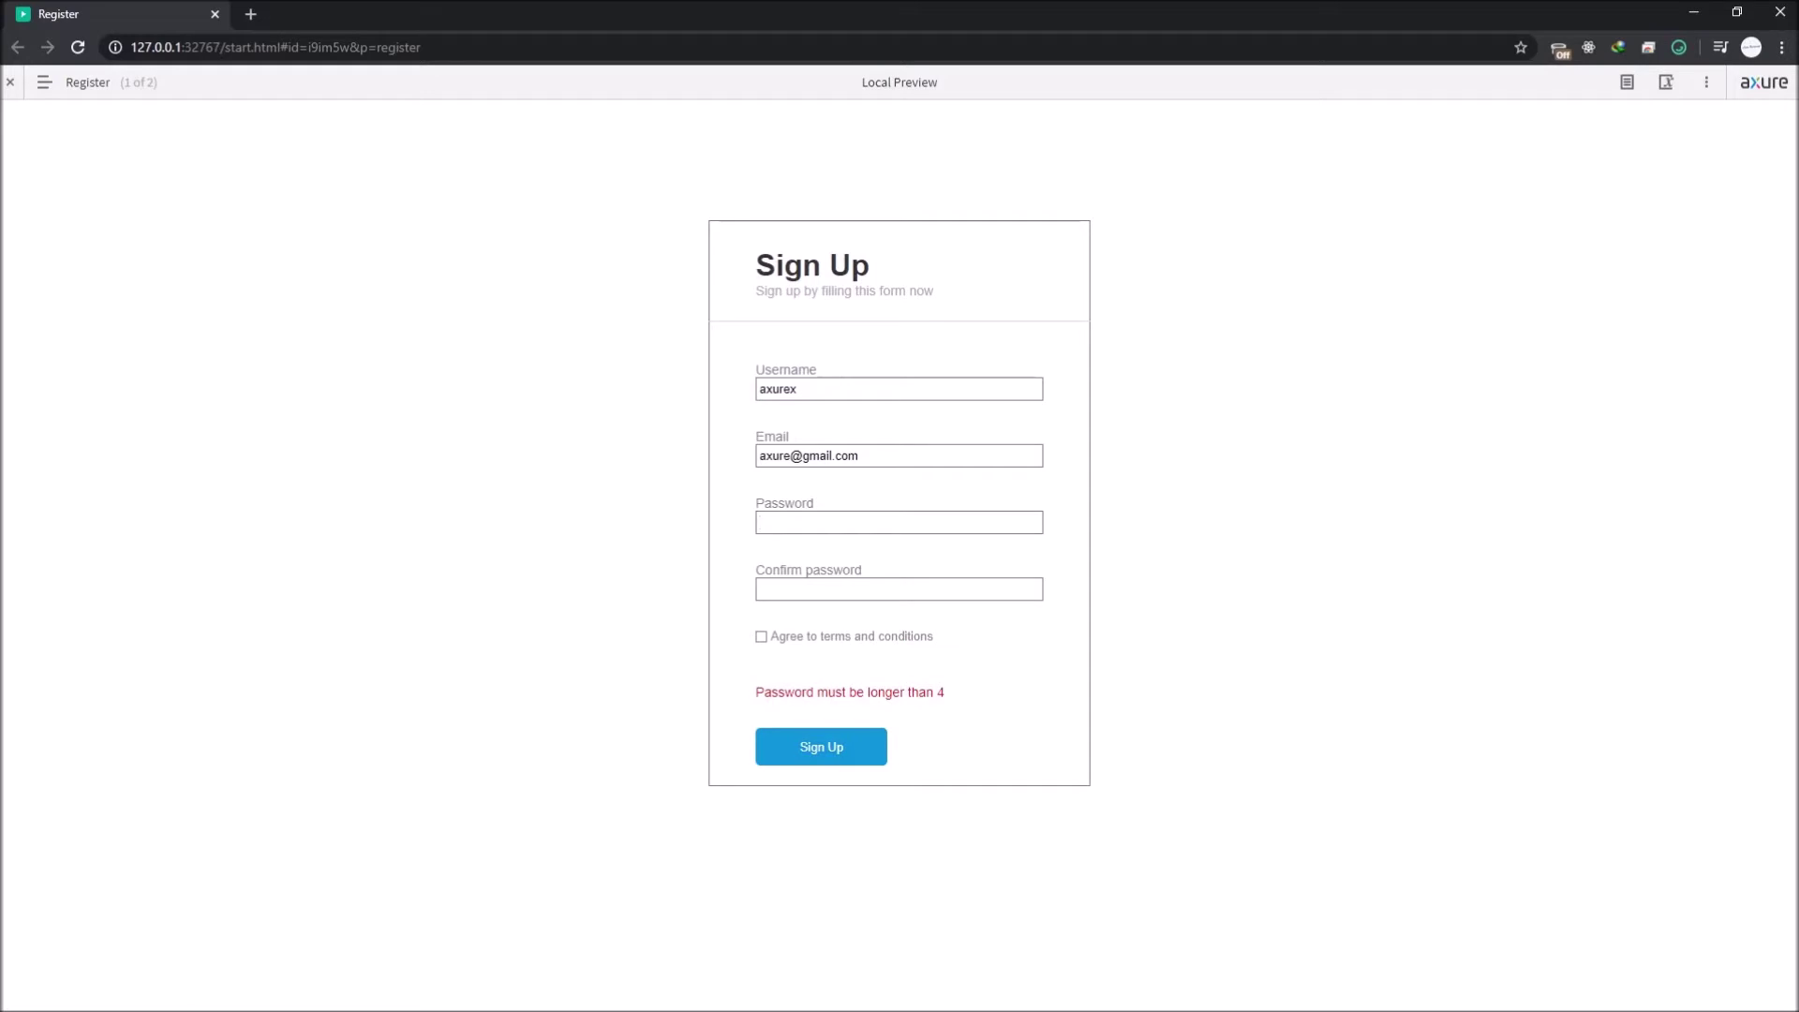
{"action": "type", "text": "12345"}
{"action": "left_click", "coordinate": [821, 747]}
{"action": "type", "text": "12345"}
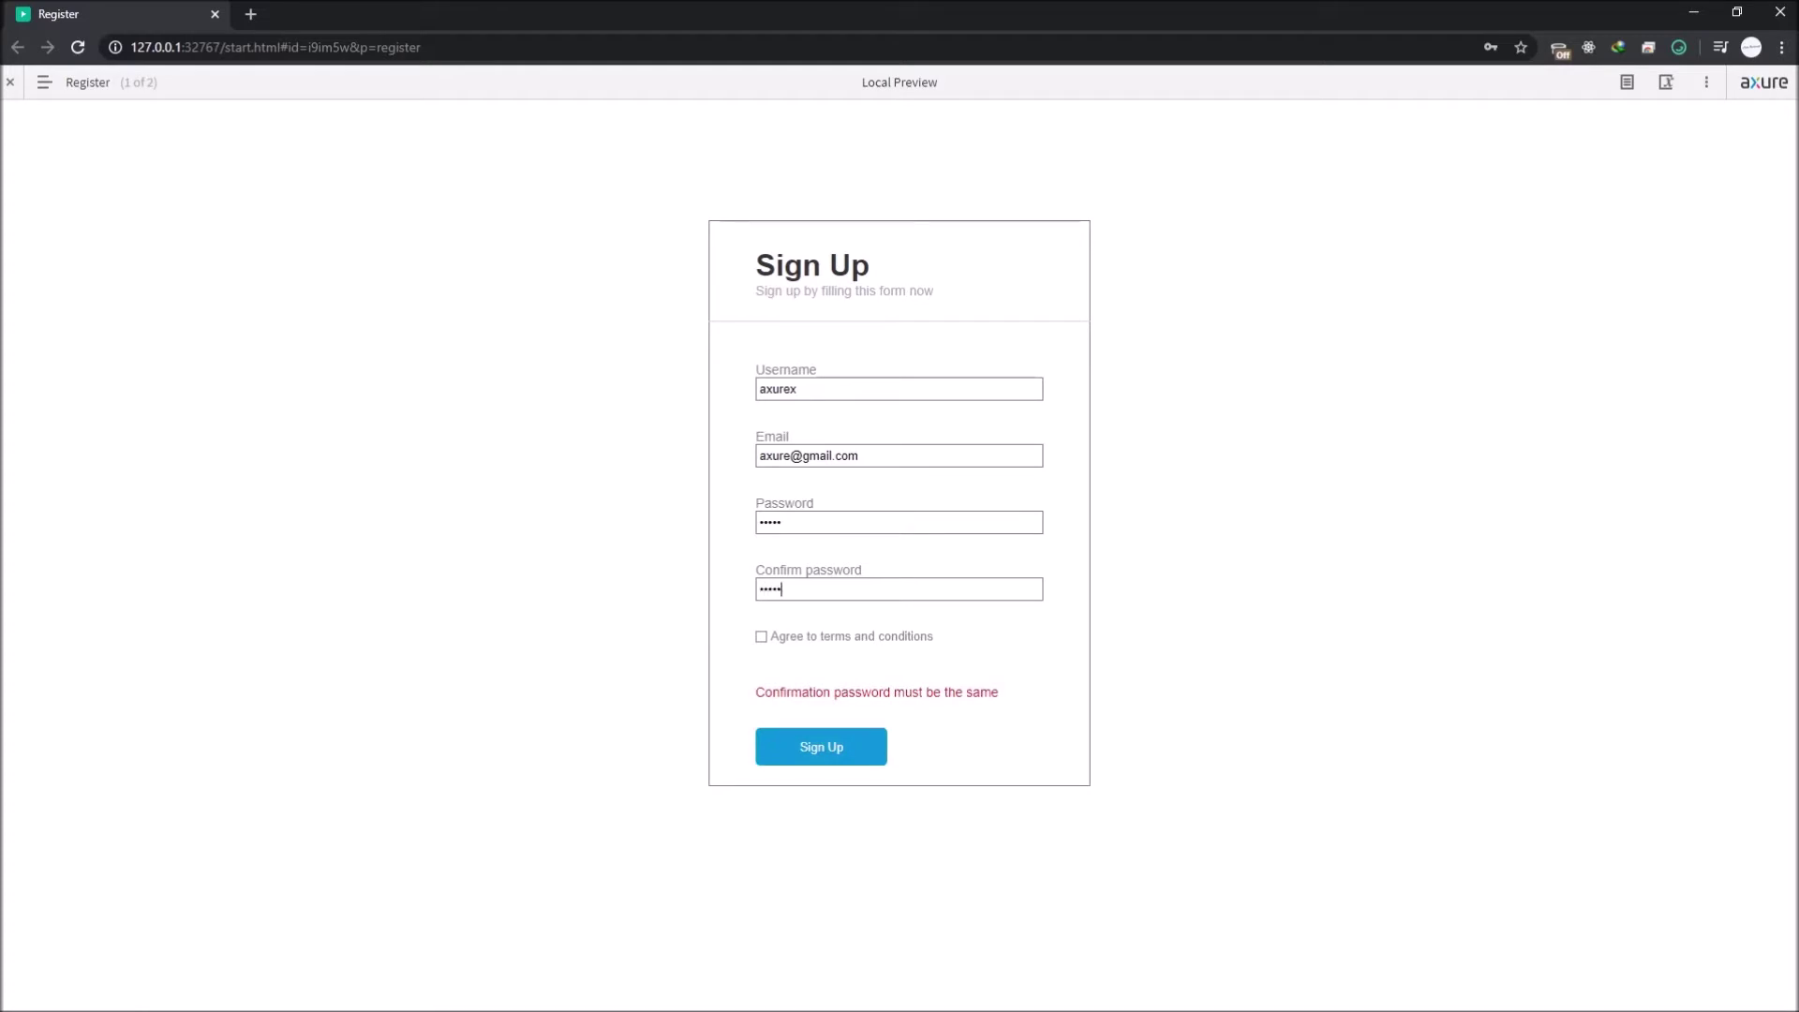
{"action": "left_click", "coordinate": [821, 747]}
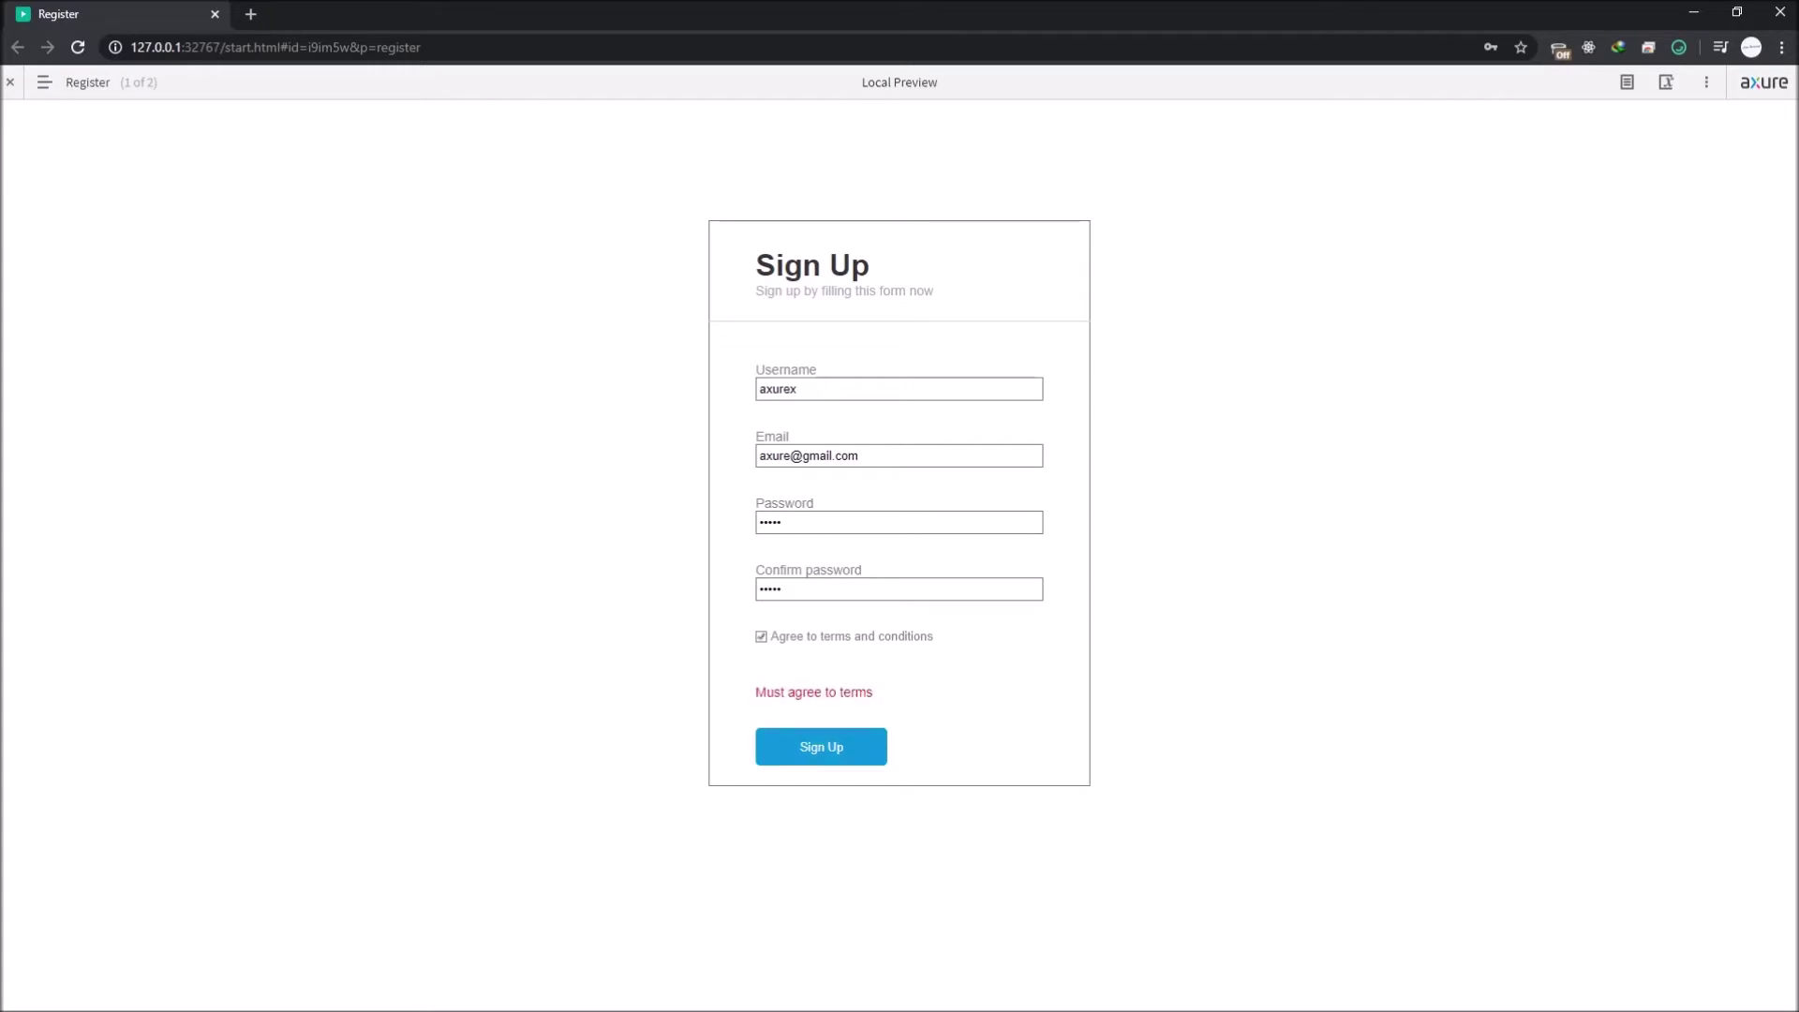
{"action": "left_click", "coordinate": [821, 747]}
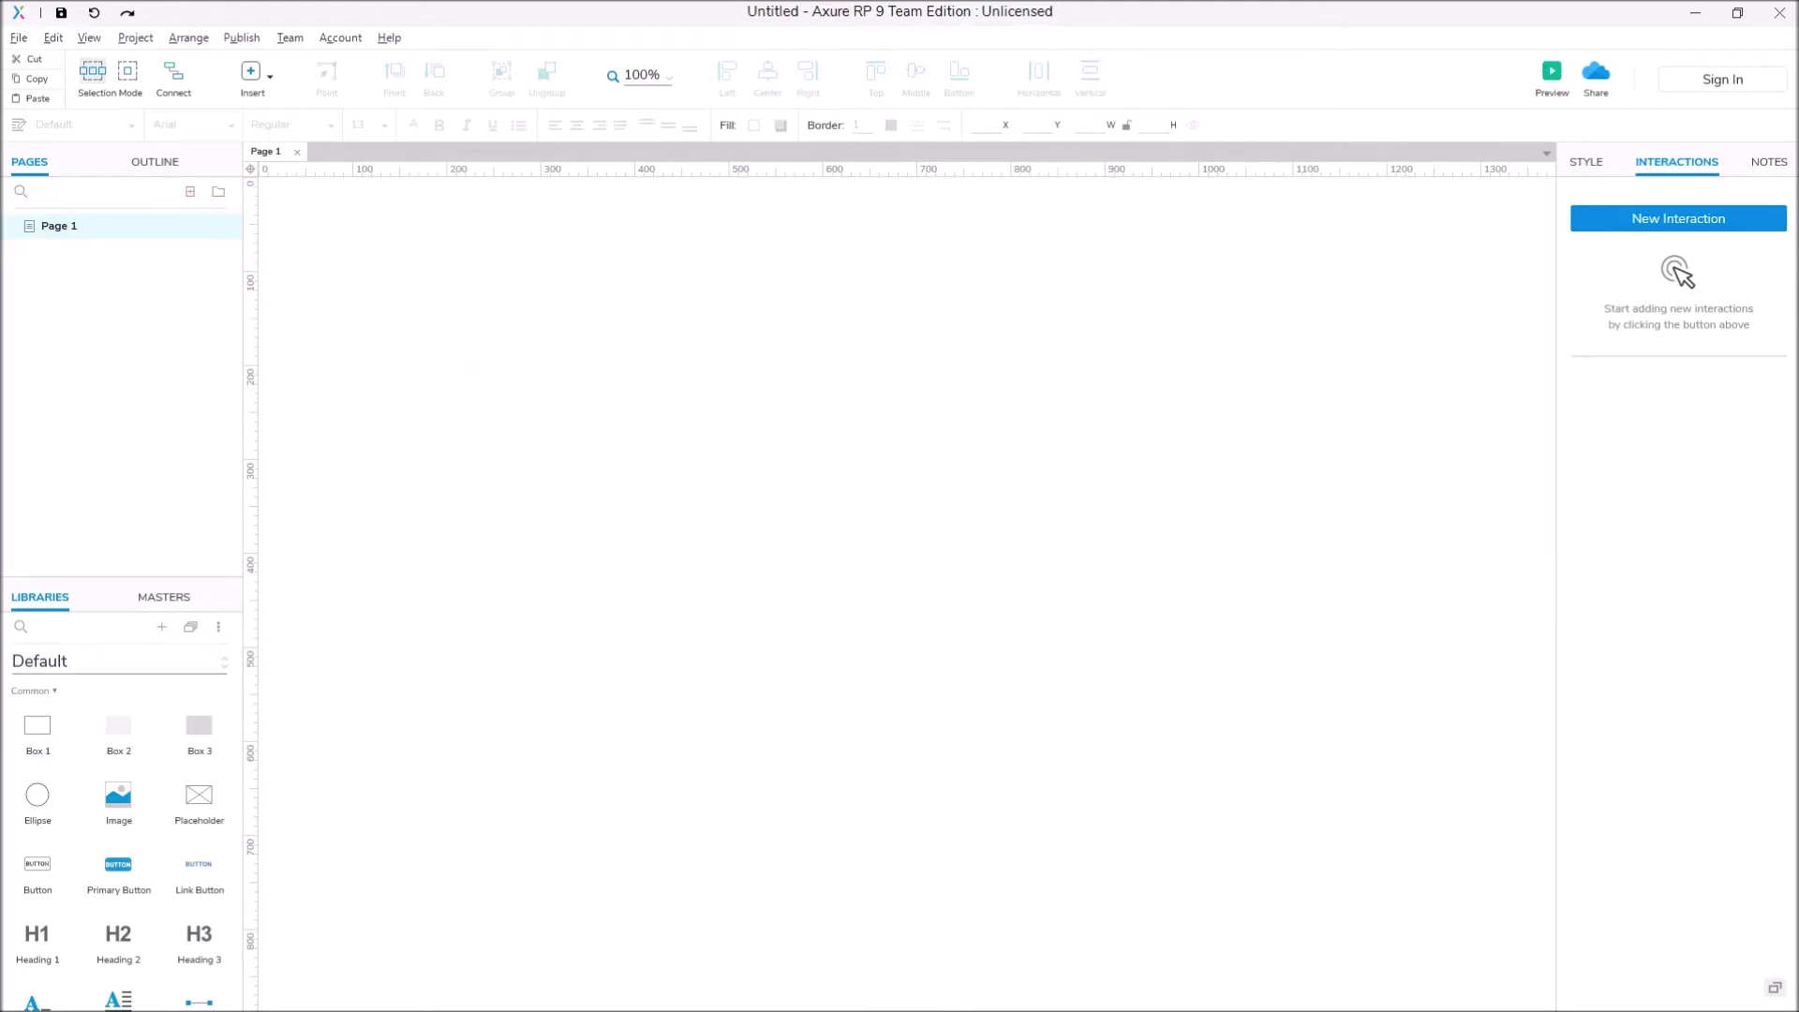
Step: Rename Page 1 to Regis and add a new page named Home
{"action": "double_click", "coordinate": [58, 225]}
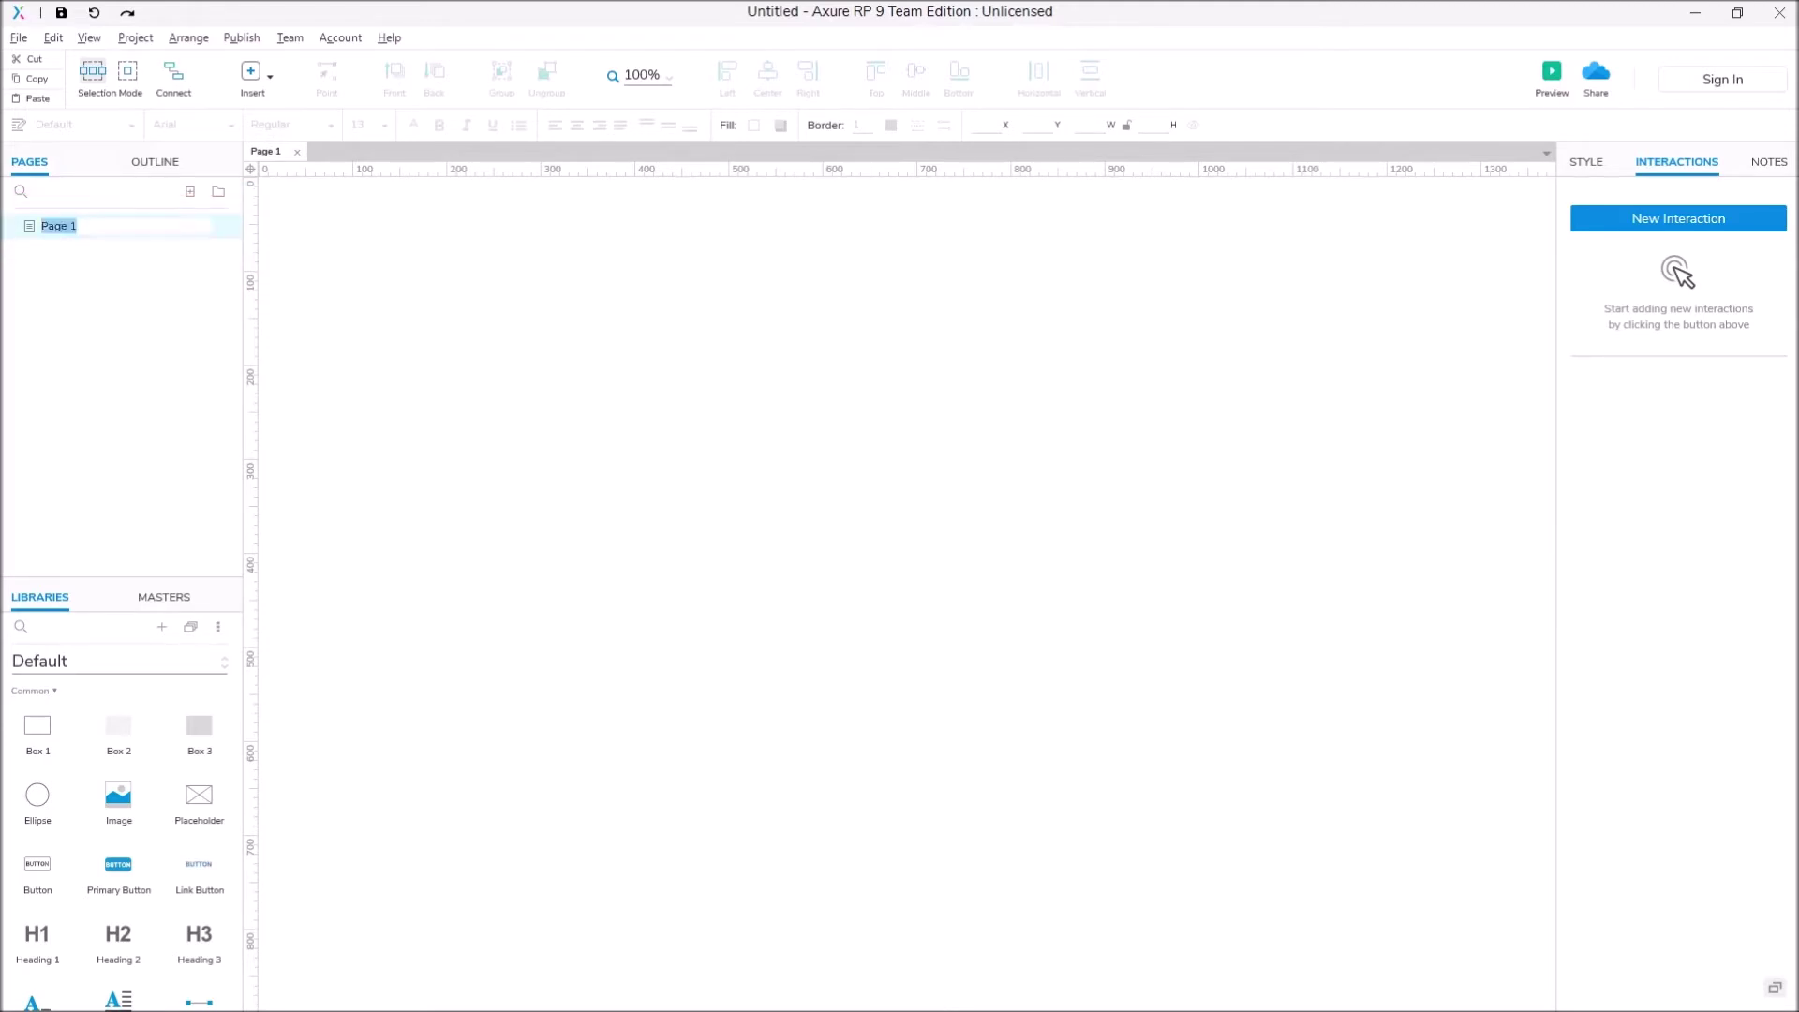
{"action": "type", "text": "Regis"}
{"action": "key", "text": "Return"}
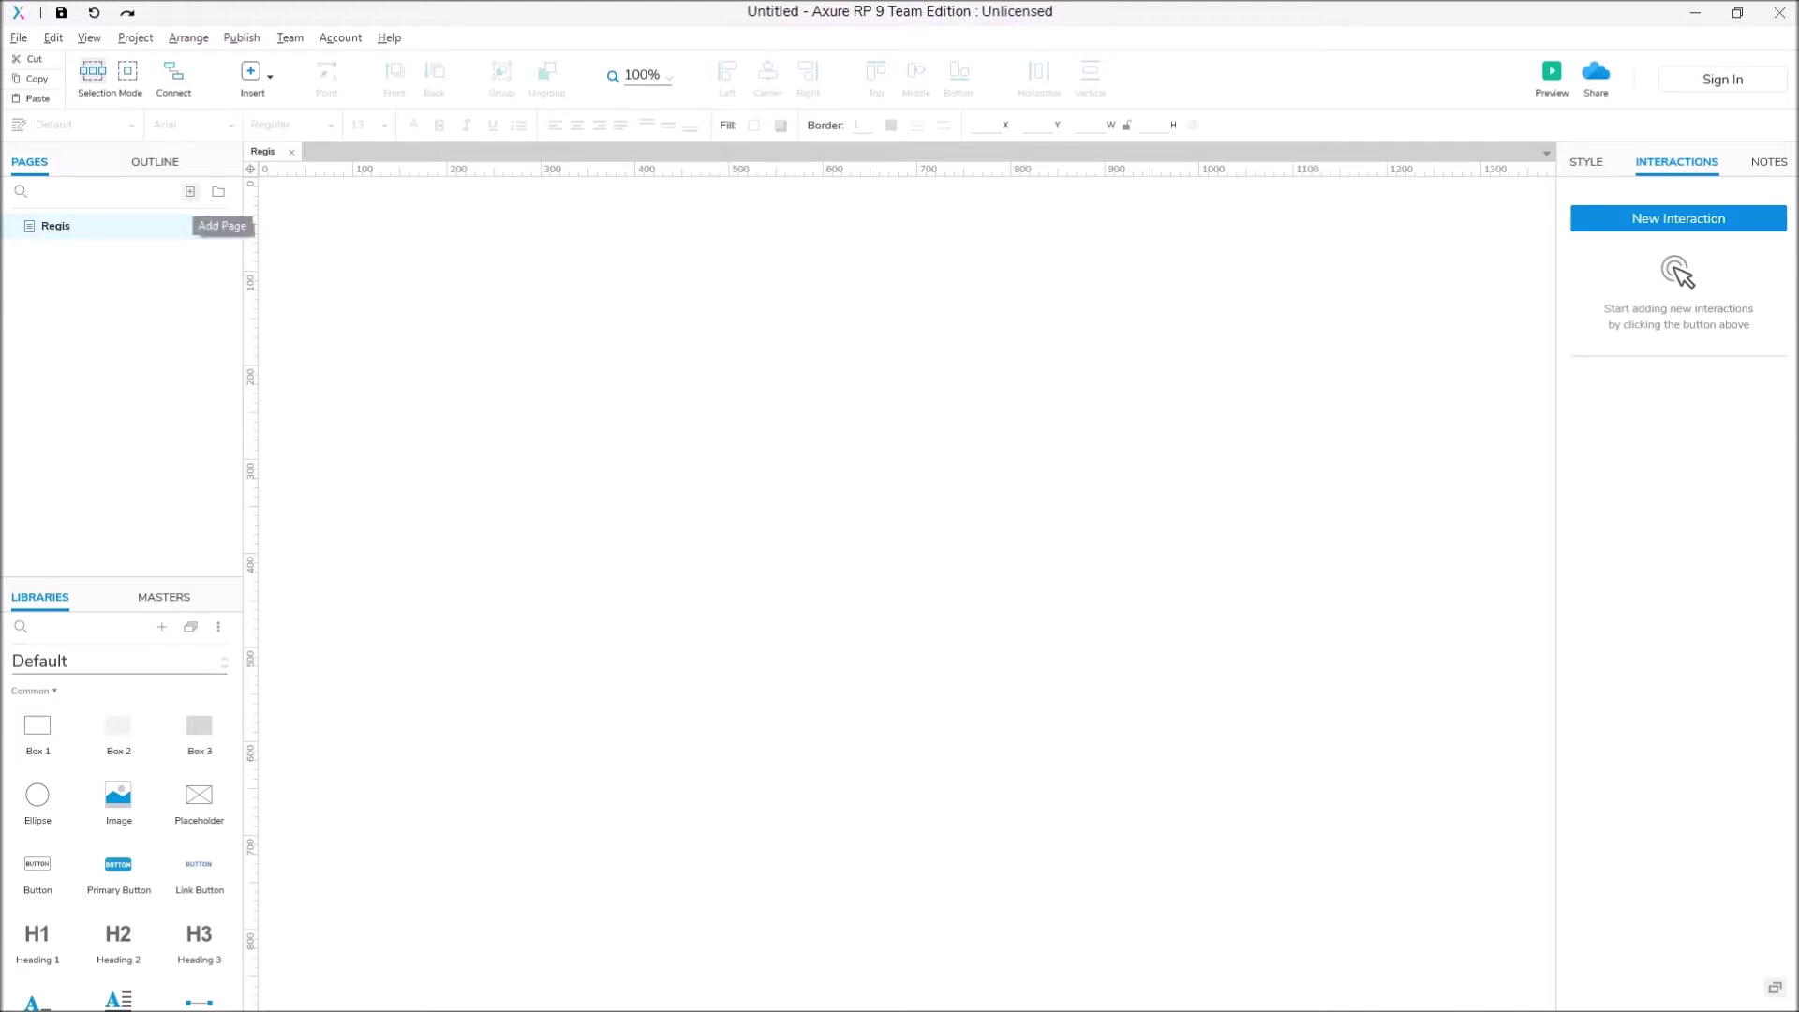
{"action": "left_click", "coordinate": [190, 191]}
{"action": "type", "text": "Home"}
{"action": "key", "text": "Return"}
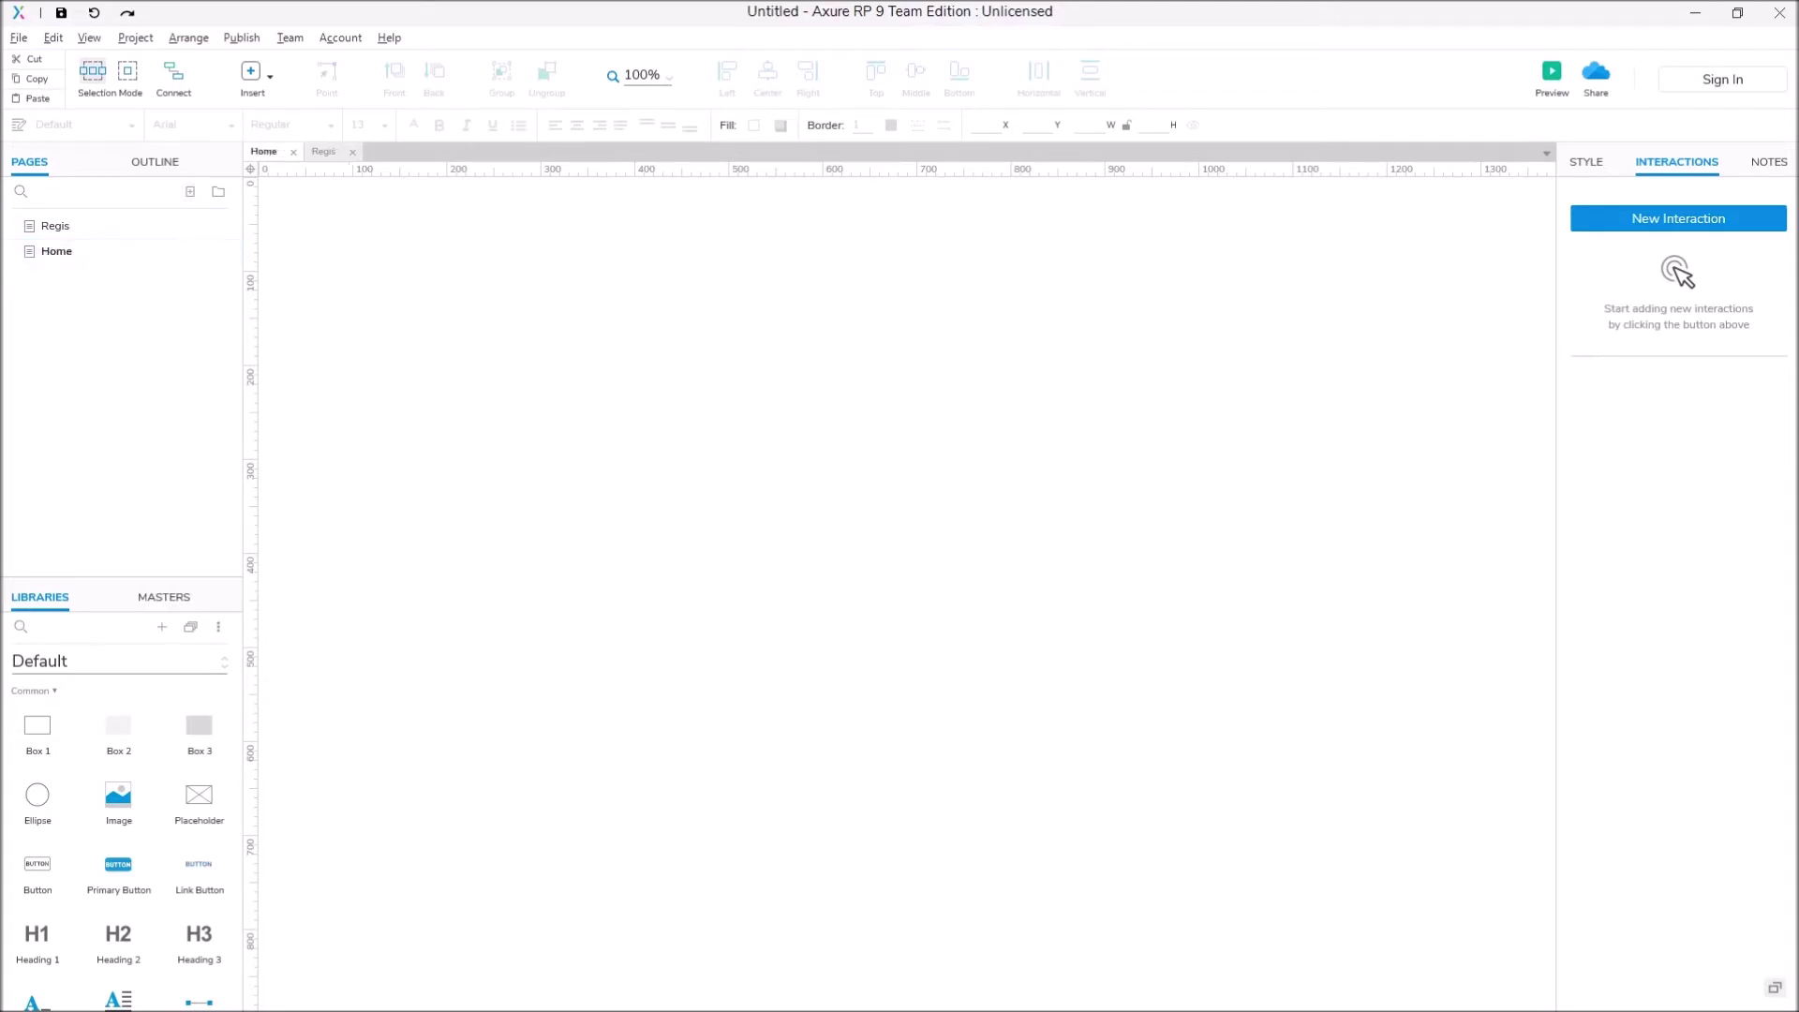
Step: On the Regis page, draw a box and stretch it into a tall form panel
{"action": "left_click", "coordinate": [56, 226]}
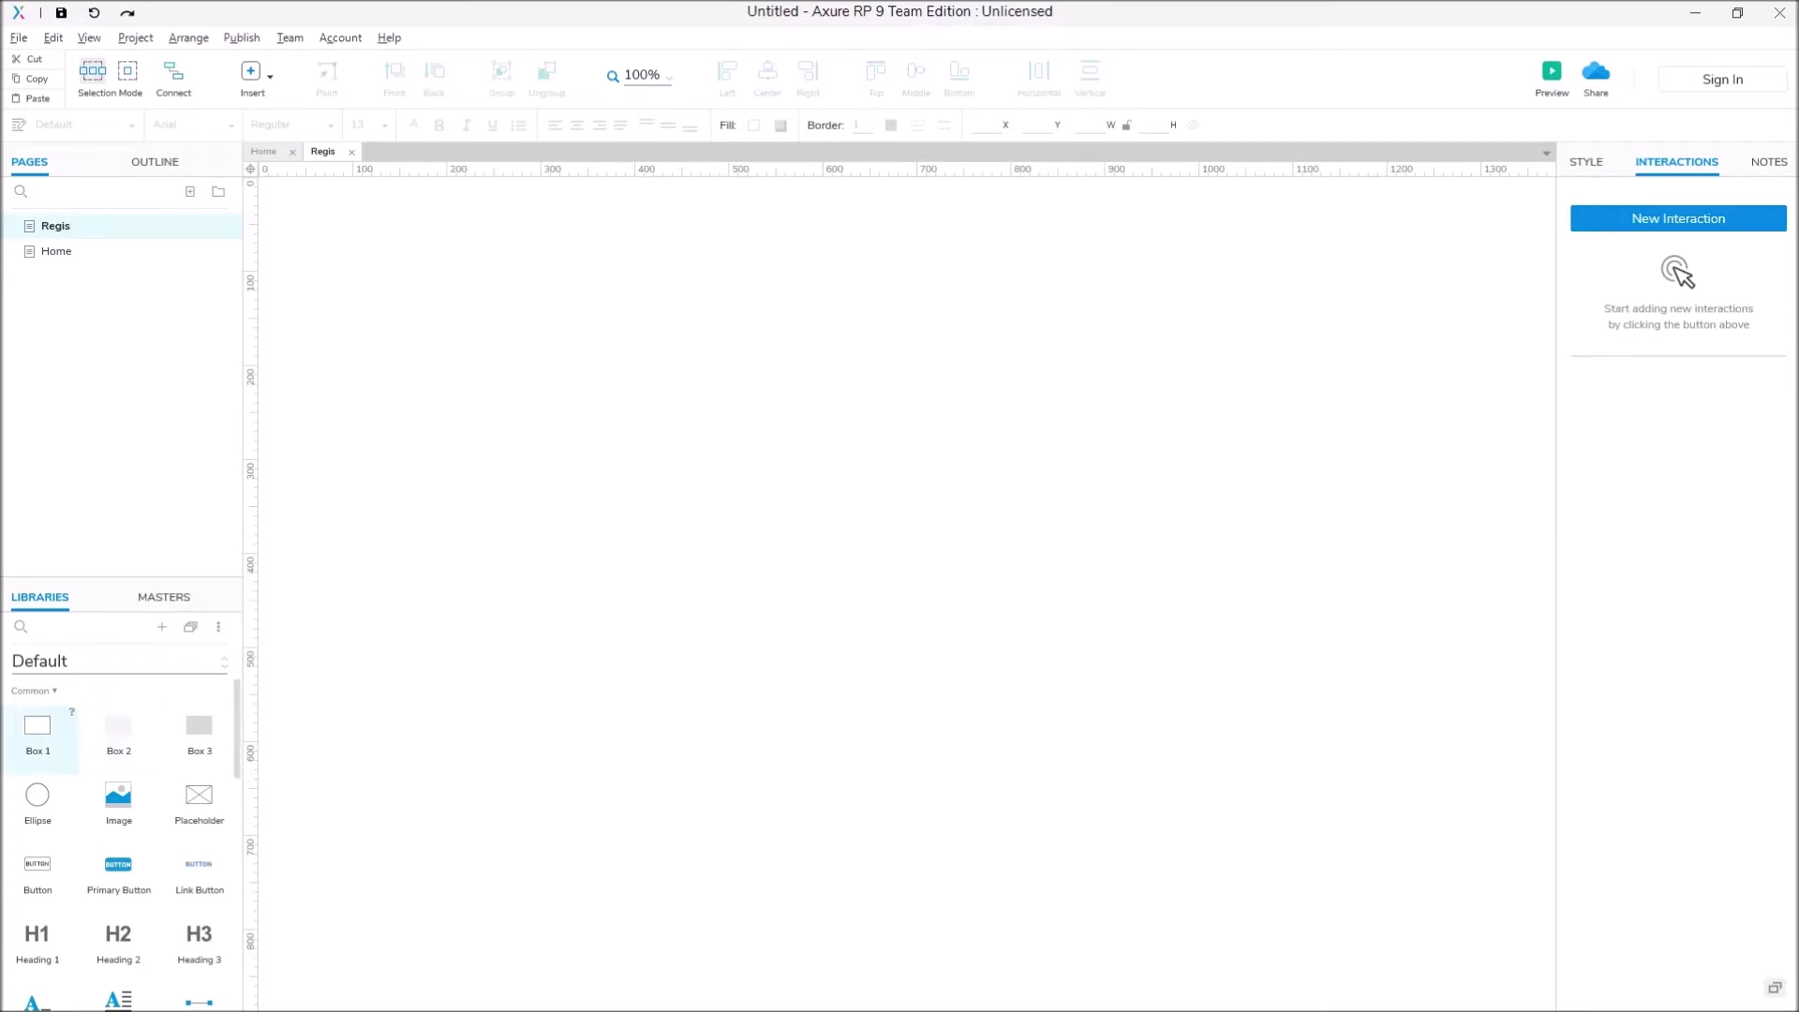
{"action": "left_click_drag", "start_coordinate": [37, 726], "coordinate": [876, 463]}
{"action": "left_click_drag", "start_coordinate": [735, 383], "coordinate": [623, 319]}
{"action": "left_click_drag", "start_coordinate": [820, 541], "coordinate": [820, 871]}
{"action": "key", "text": "Escape"}
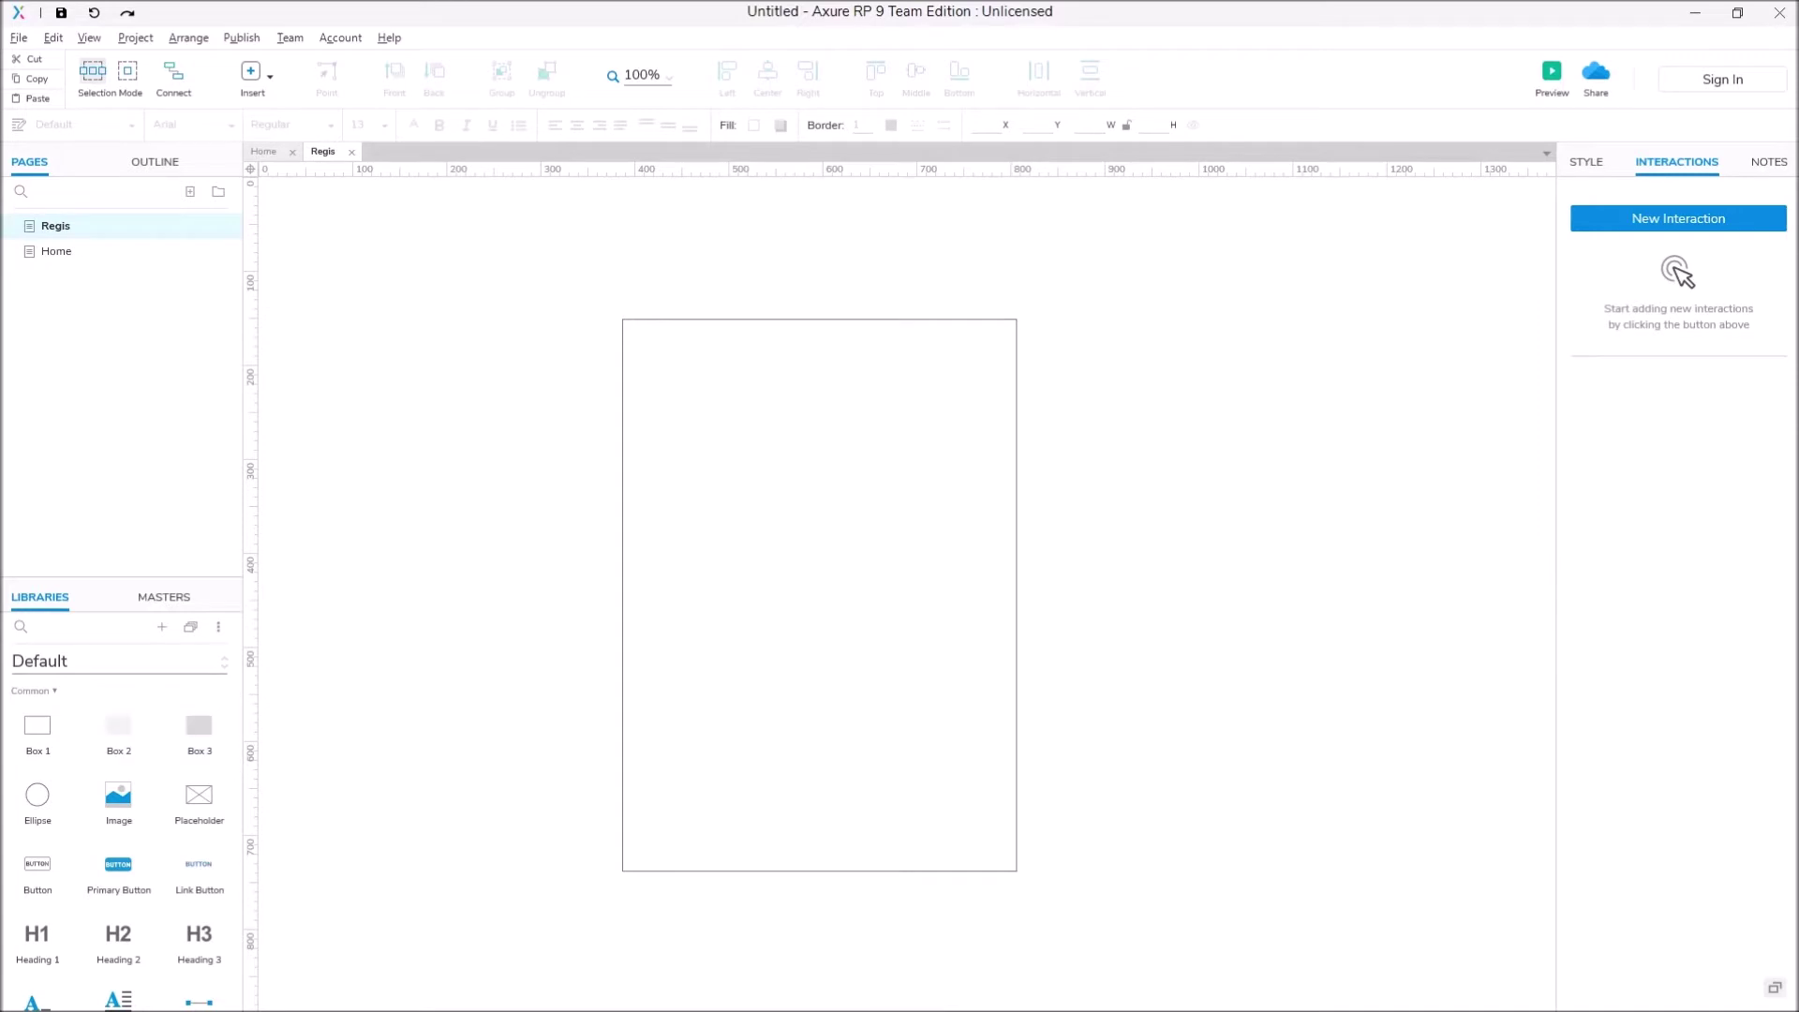
Step: Place a Heading 1 near the top of the box
{"action": "left_click", "coordinate": [85, 627]}
{"action": "type", "text": "hea"}
{"action": "left_click_drag", "start_coordinate": [43, 731], "coordinate": [801, 351]}
Step: Retype the heading as 'Sign Up'
{"action": "double_click", "coordinate": [729, 369]}
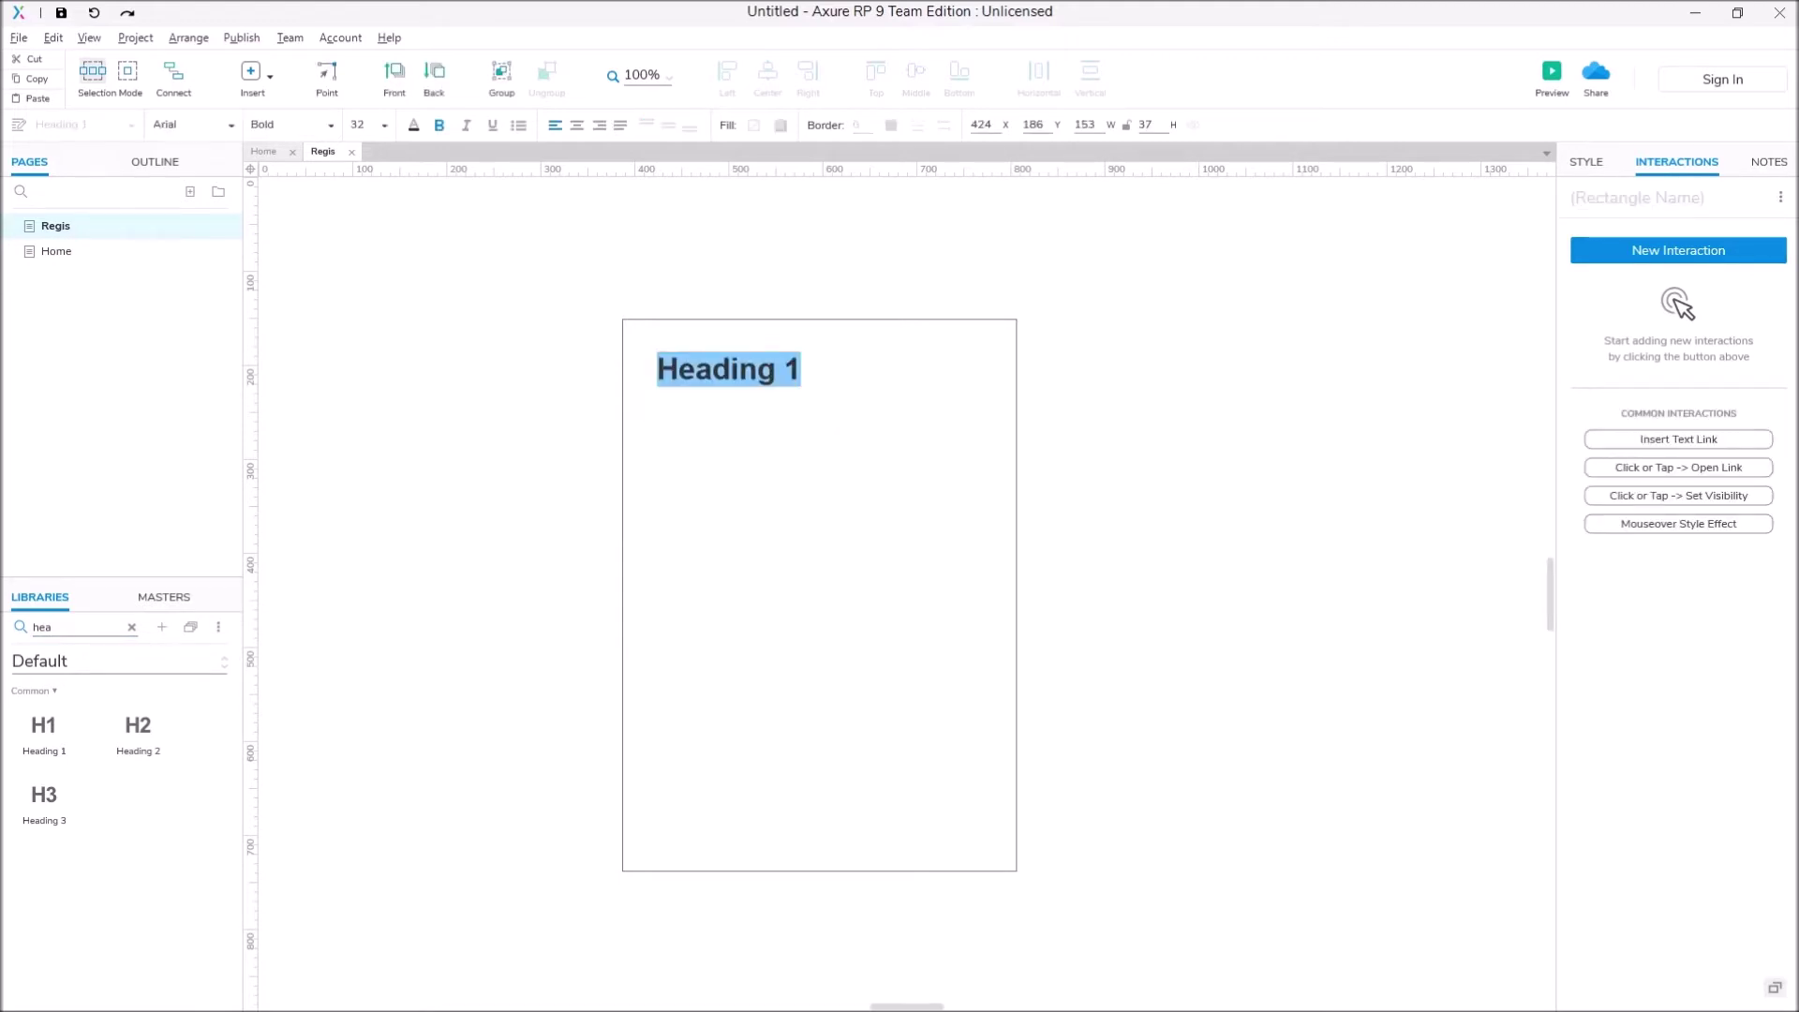
{"action": "type", "text": "Si"}
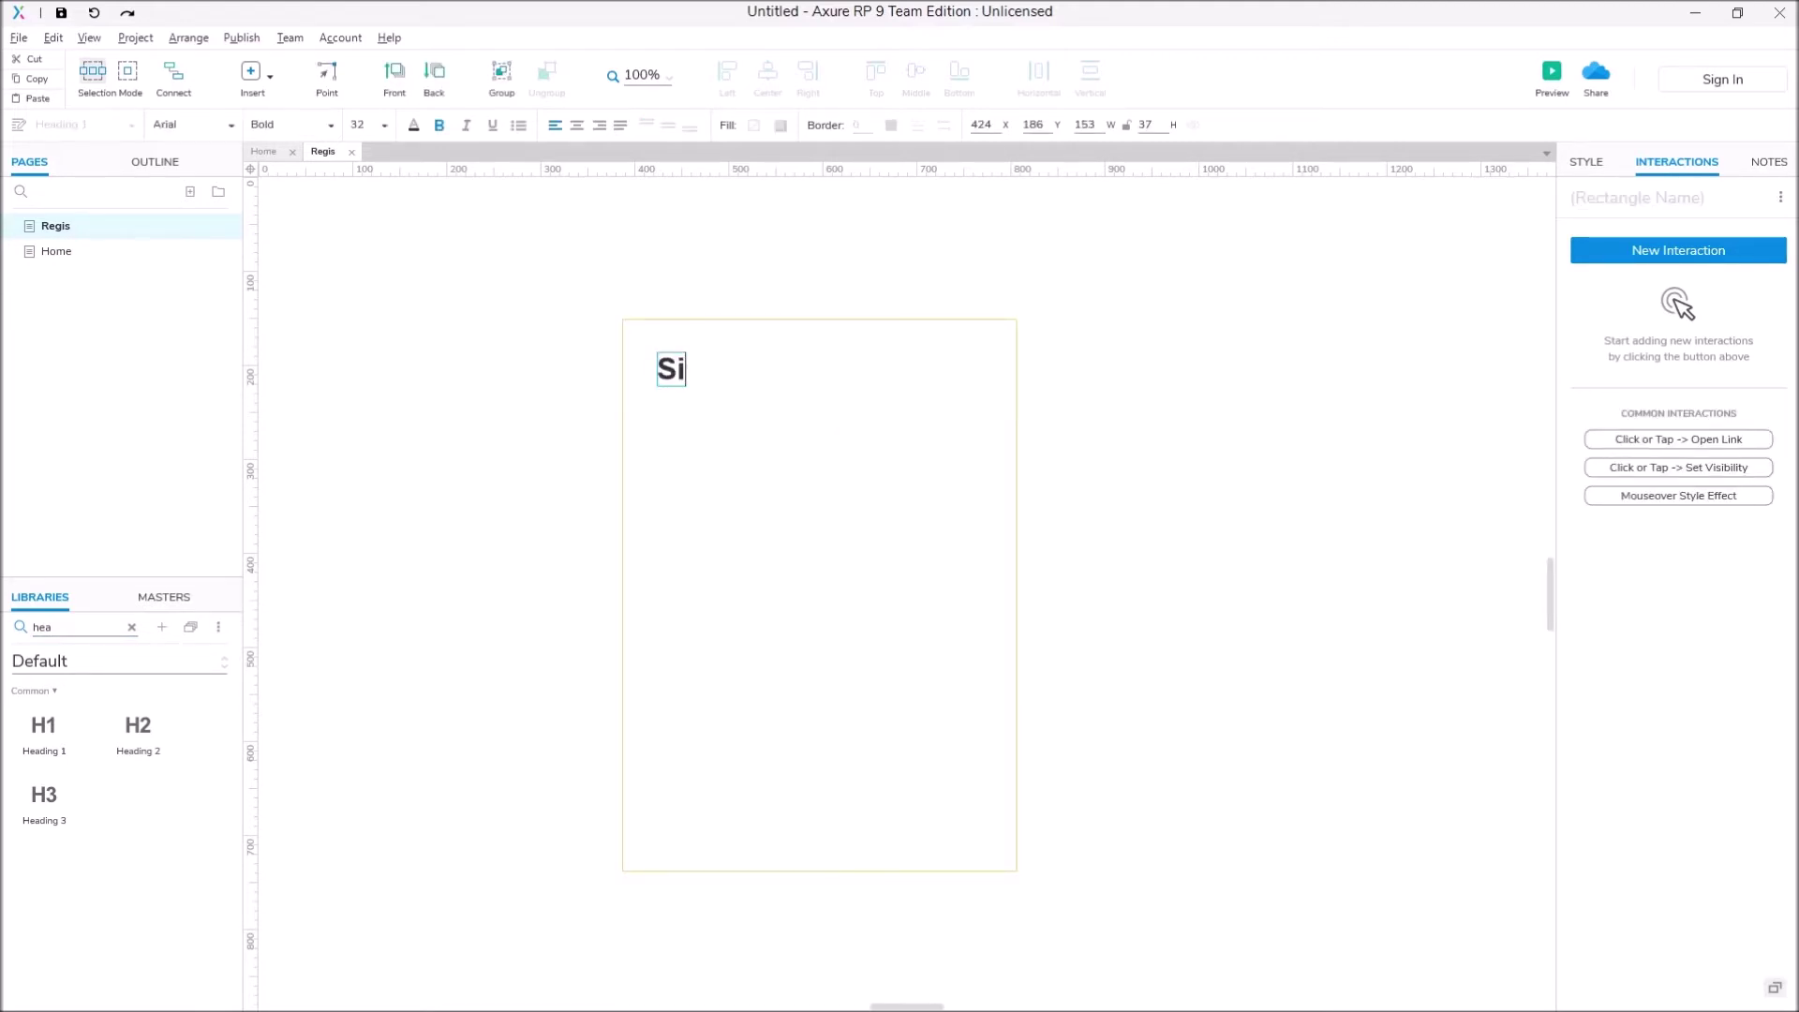
{"action": "type", "text": "gn Up"}
{"action": "key", "text": "Escape"}
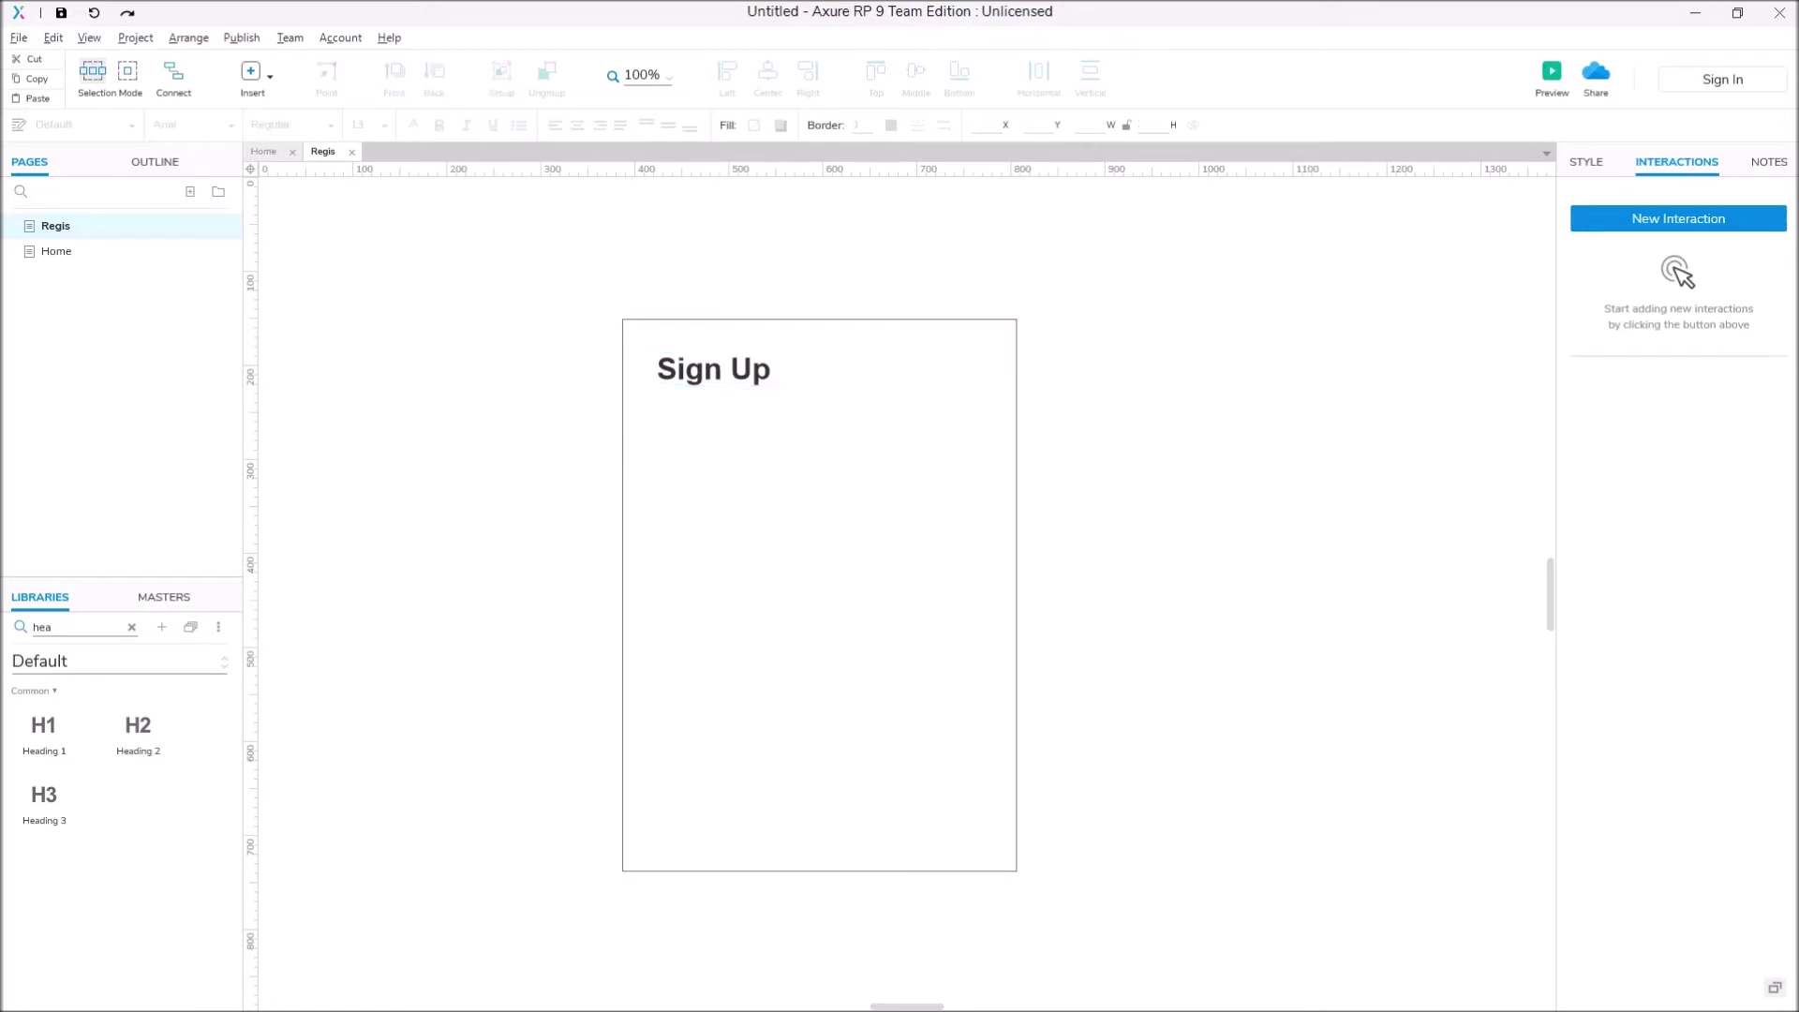
Step: Add a label beneath the heading reading 'Sign up to create an account'
{"action": "left_click", "coordinate": [131, 627]}
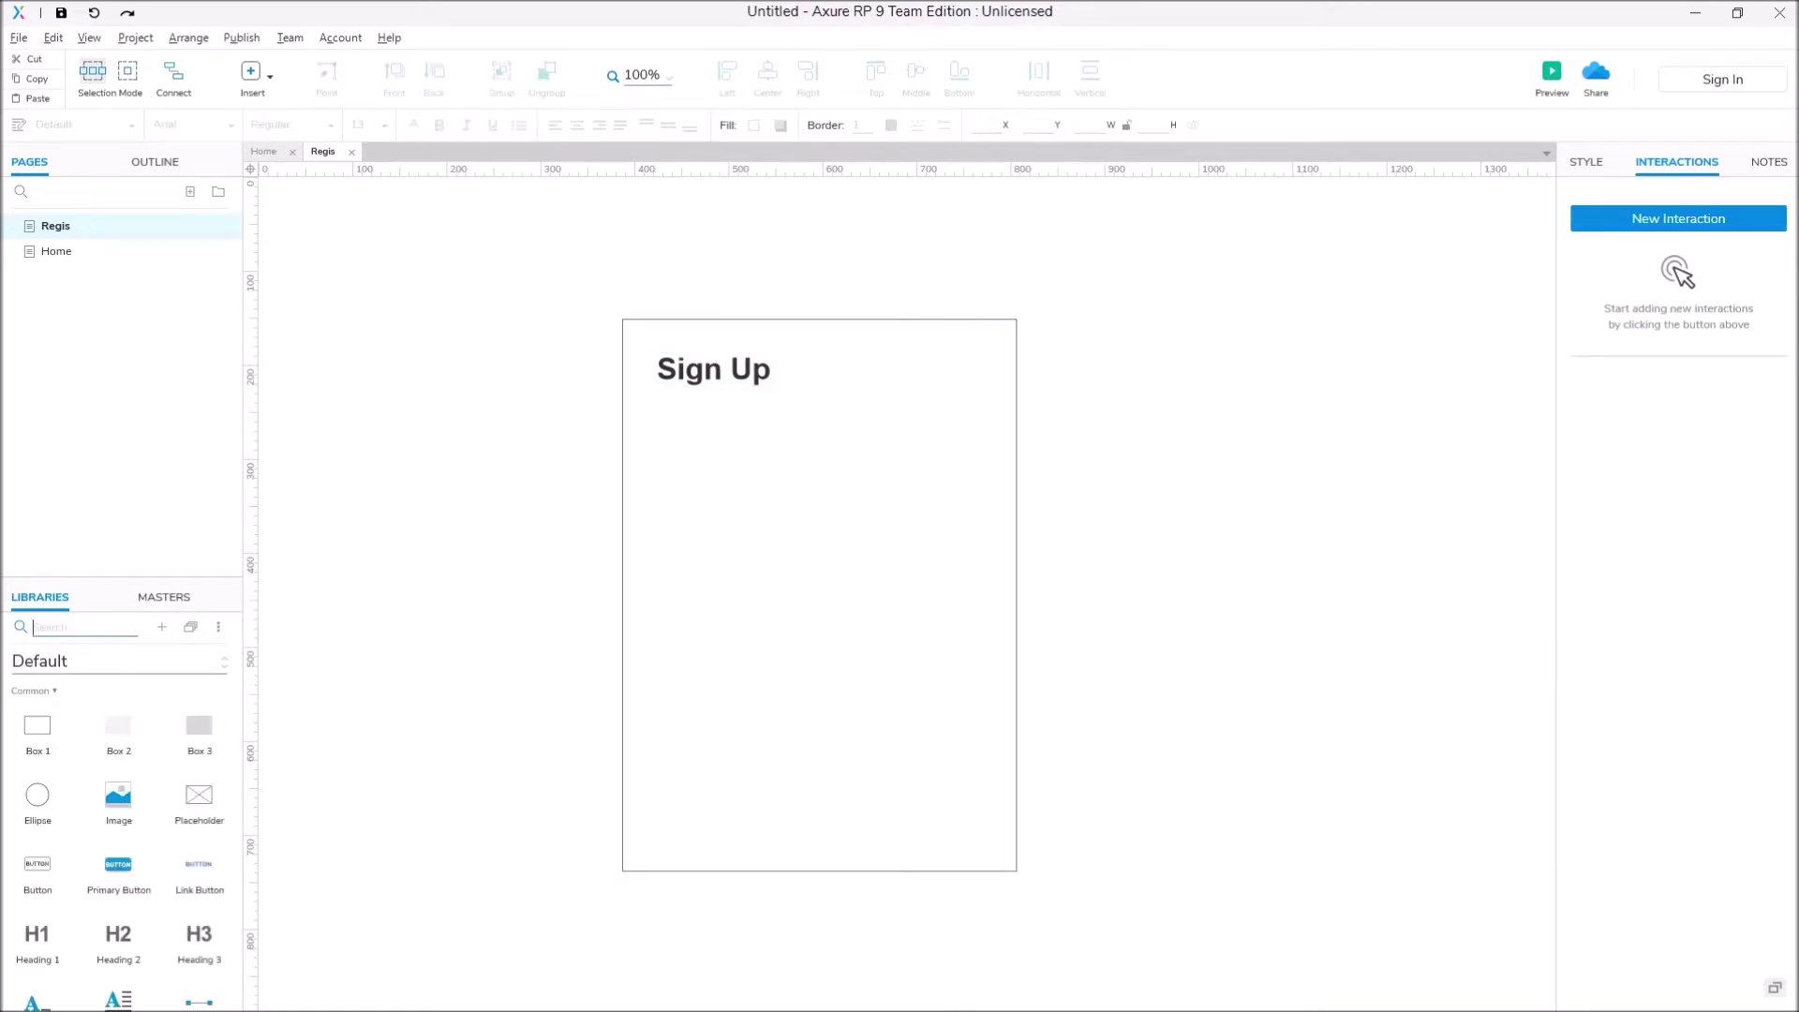
{"action": "type", "text": "labe"}
{"action": "left_click_drag", "start_coordinate": [44, 731], "coordinate": [674, 396]}
{"action": "double_click", "coordinate": [673, 394]}
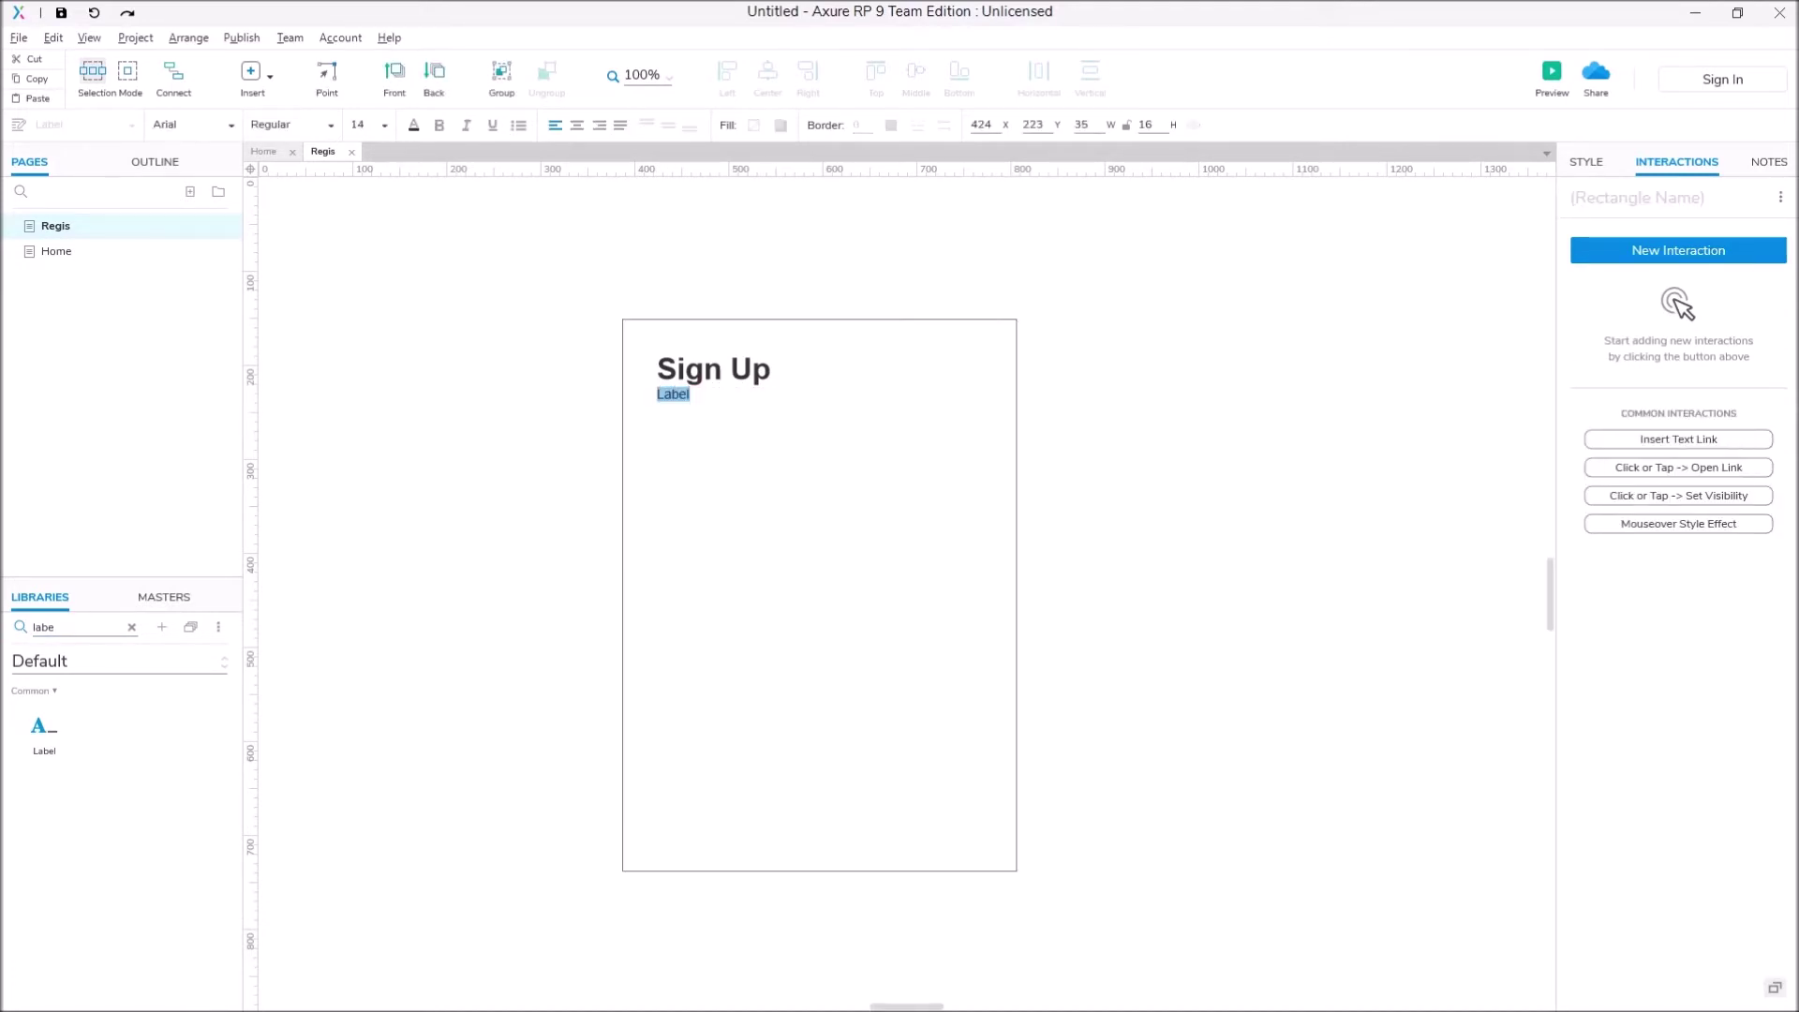
{"action": "type", "text": "Sign"}
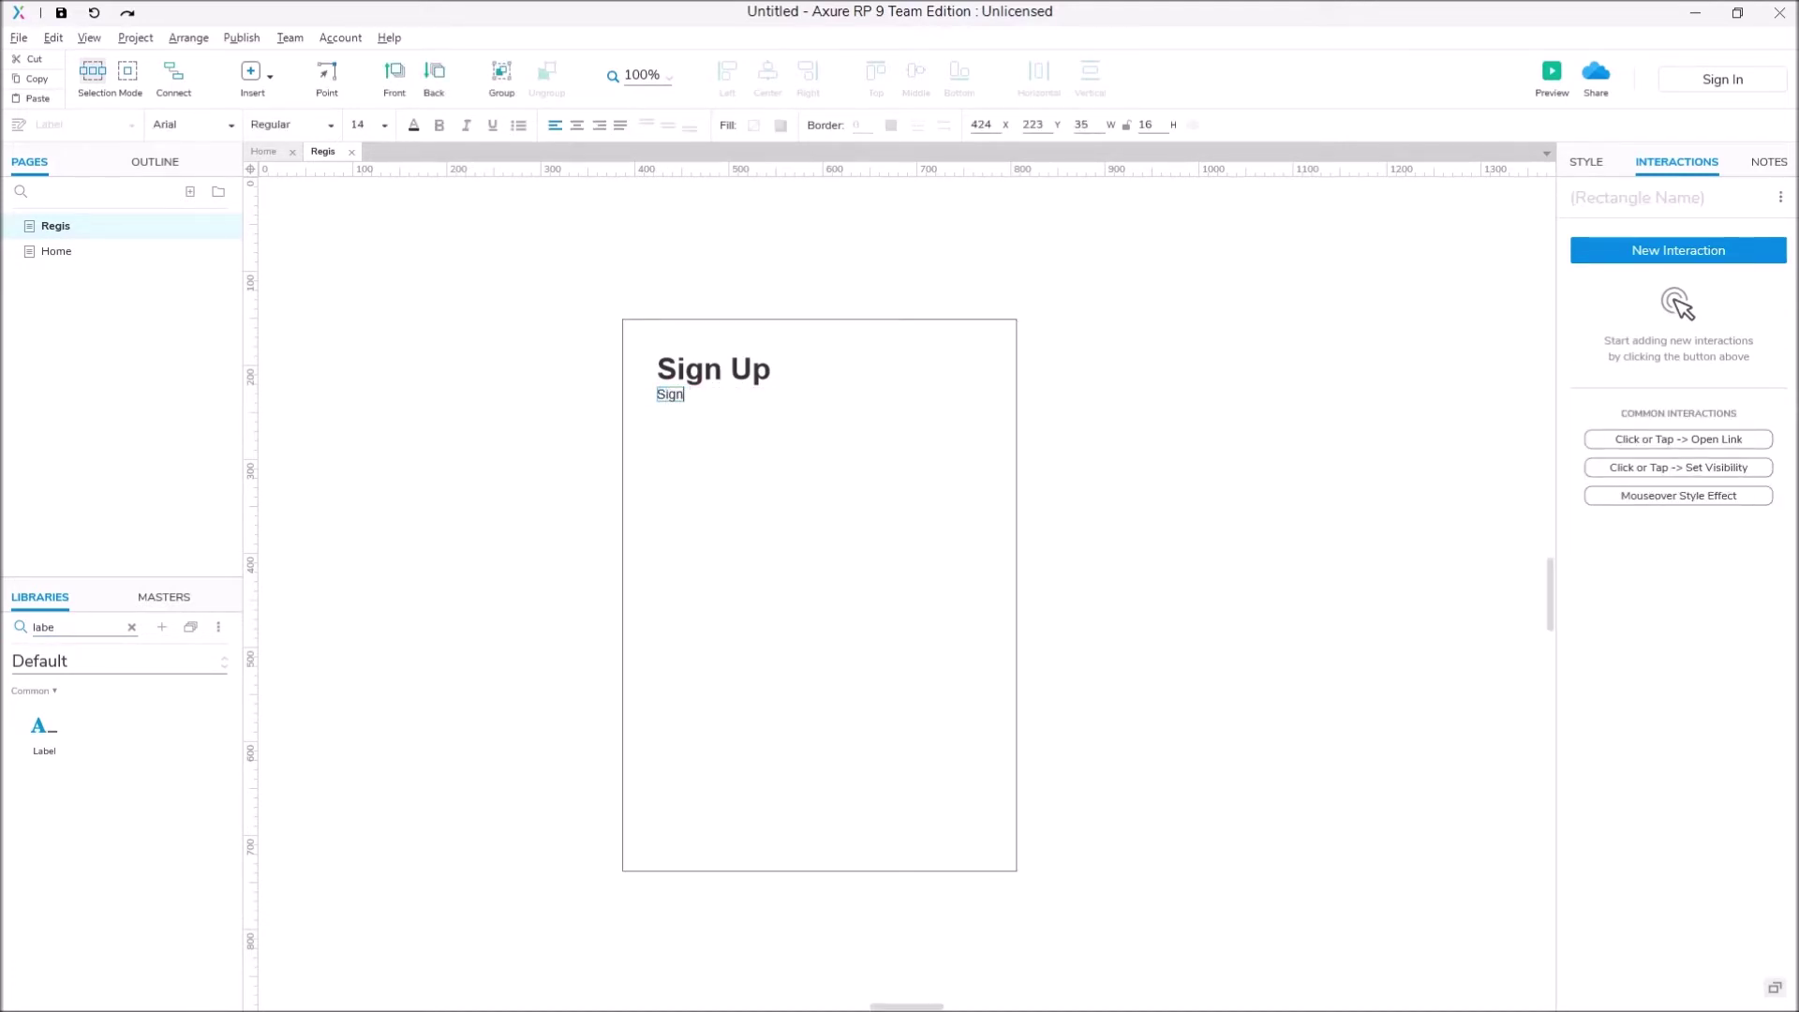
{"action": "type", "text": " up to create an account"}
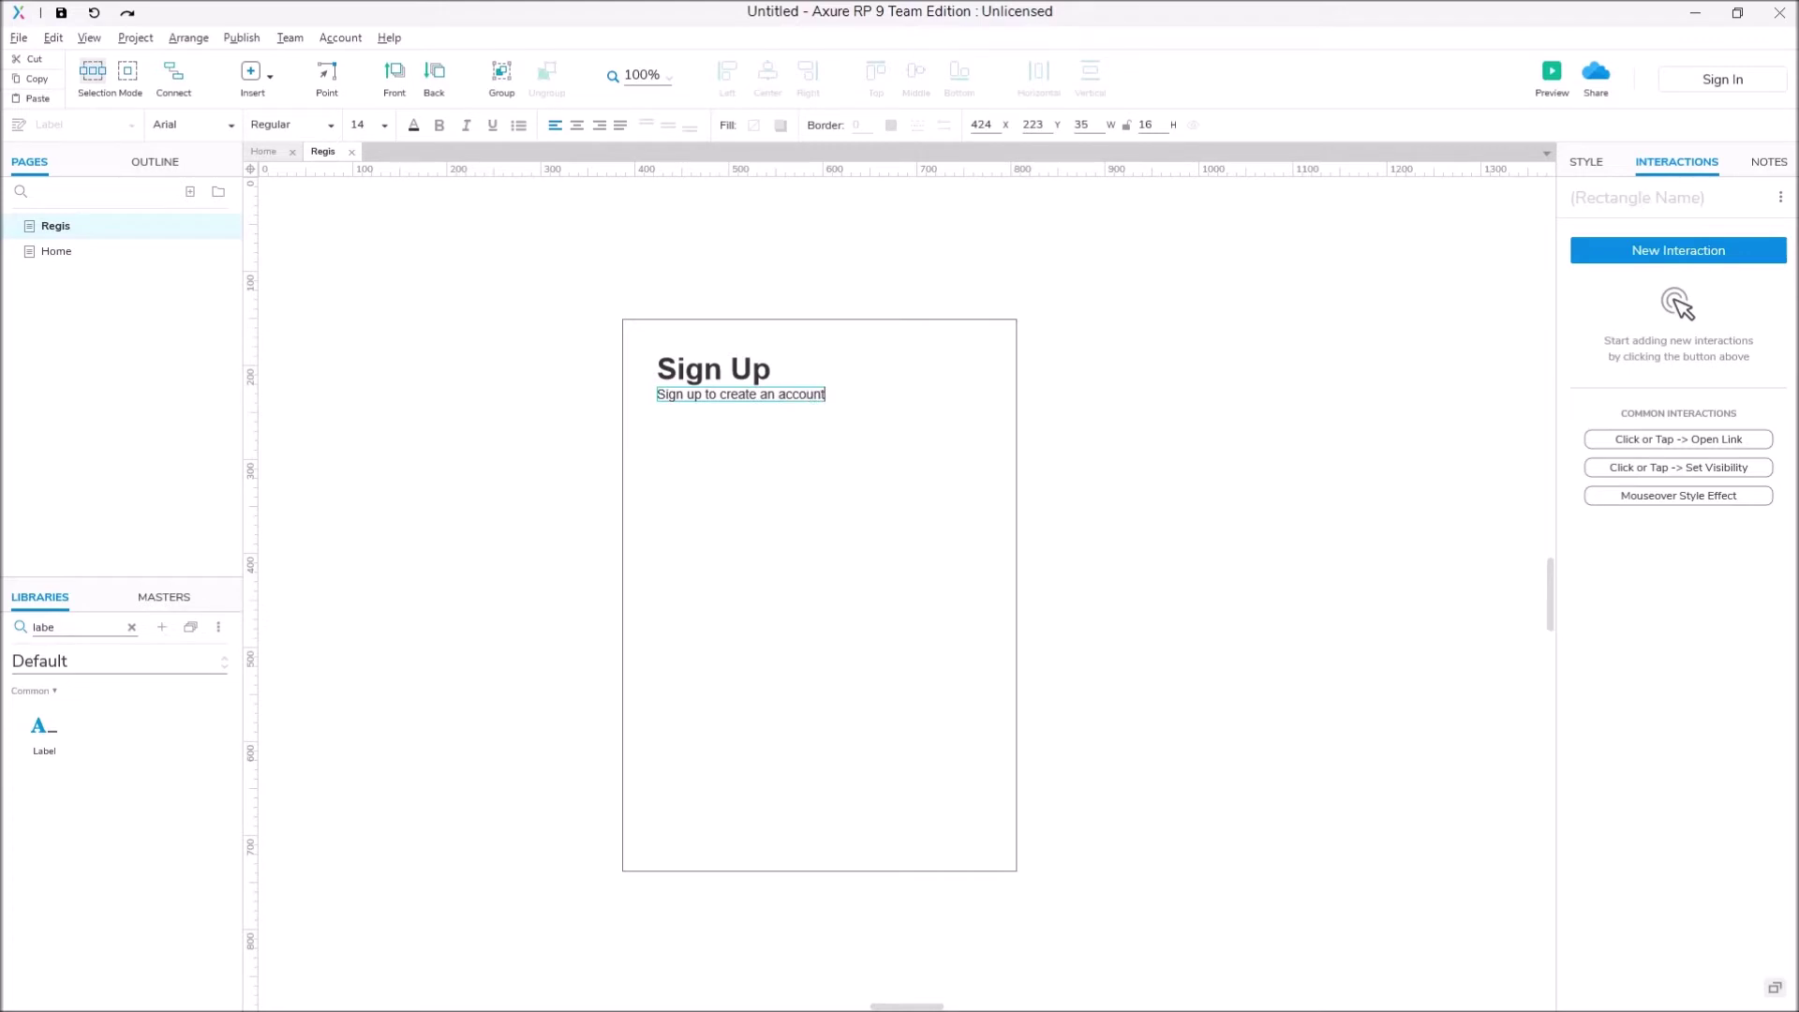
{"action": "key", "text": "Escape"}
{"action": "key", "text": "Escape"}
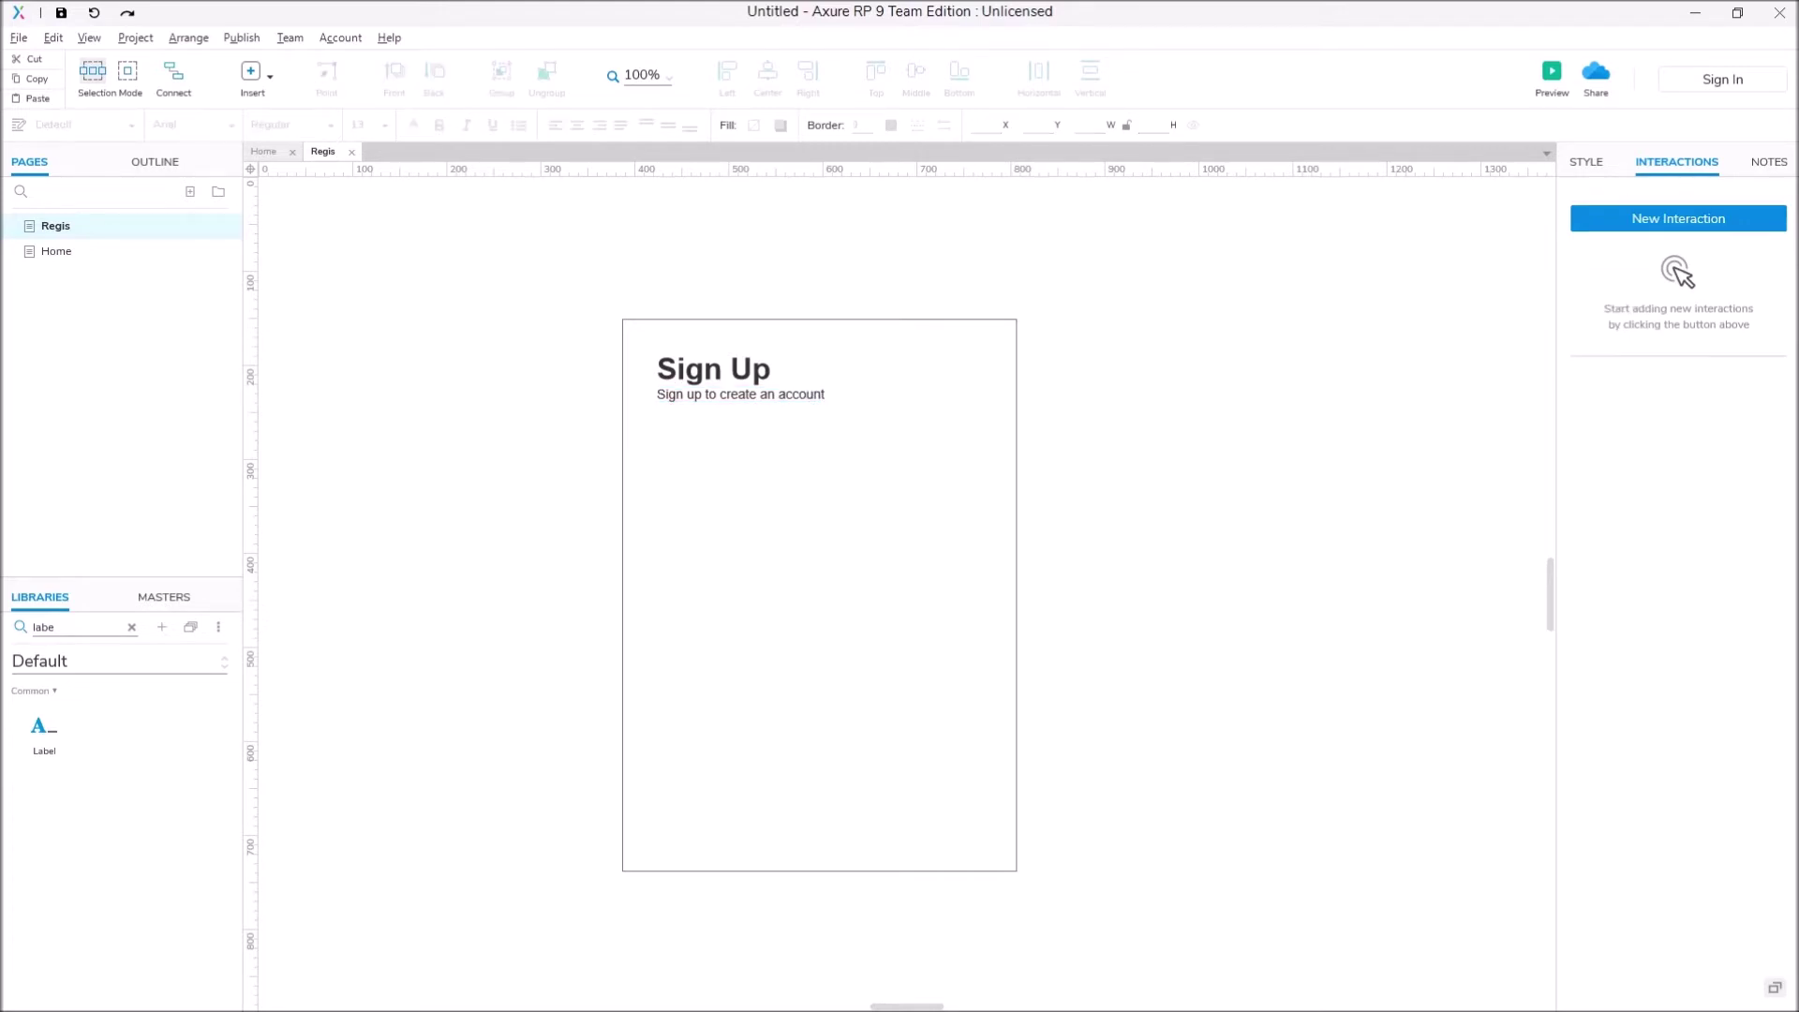
Step: Change the subtitle label's text colour to light grey
{"action": "double_click", "coordinate": [741, 393]}
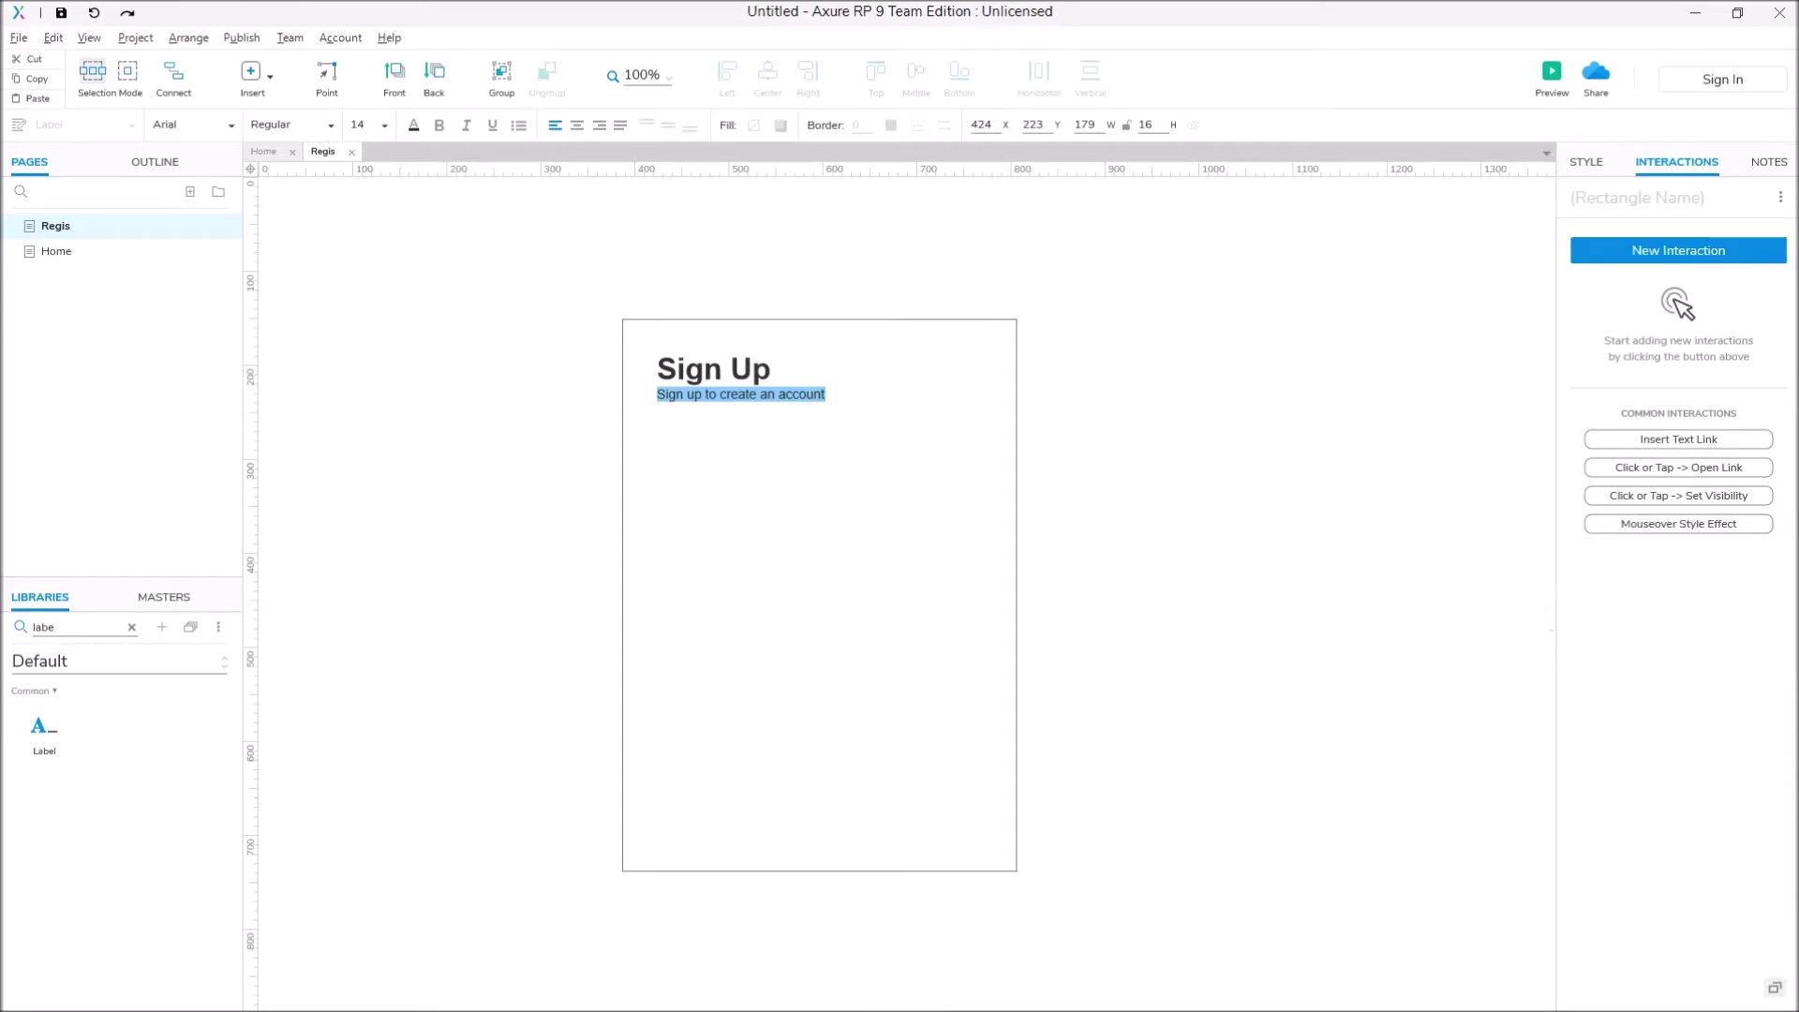
{"action": "left_click", "coordinate": [624, 315]}
{"action": "left_click", "coordinate": [739, 394]}
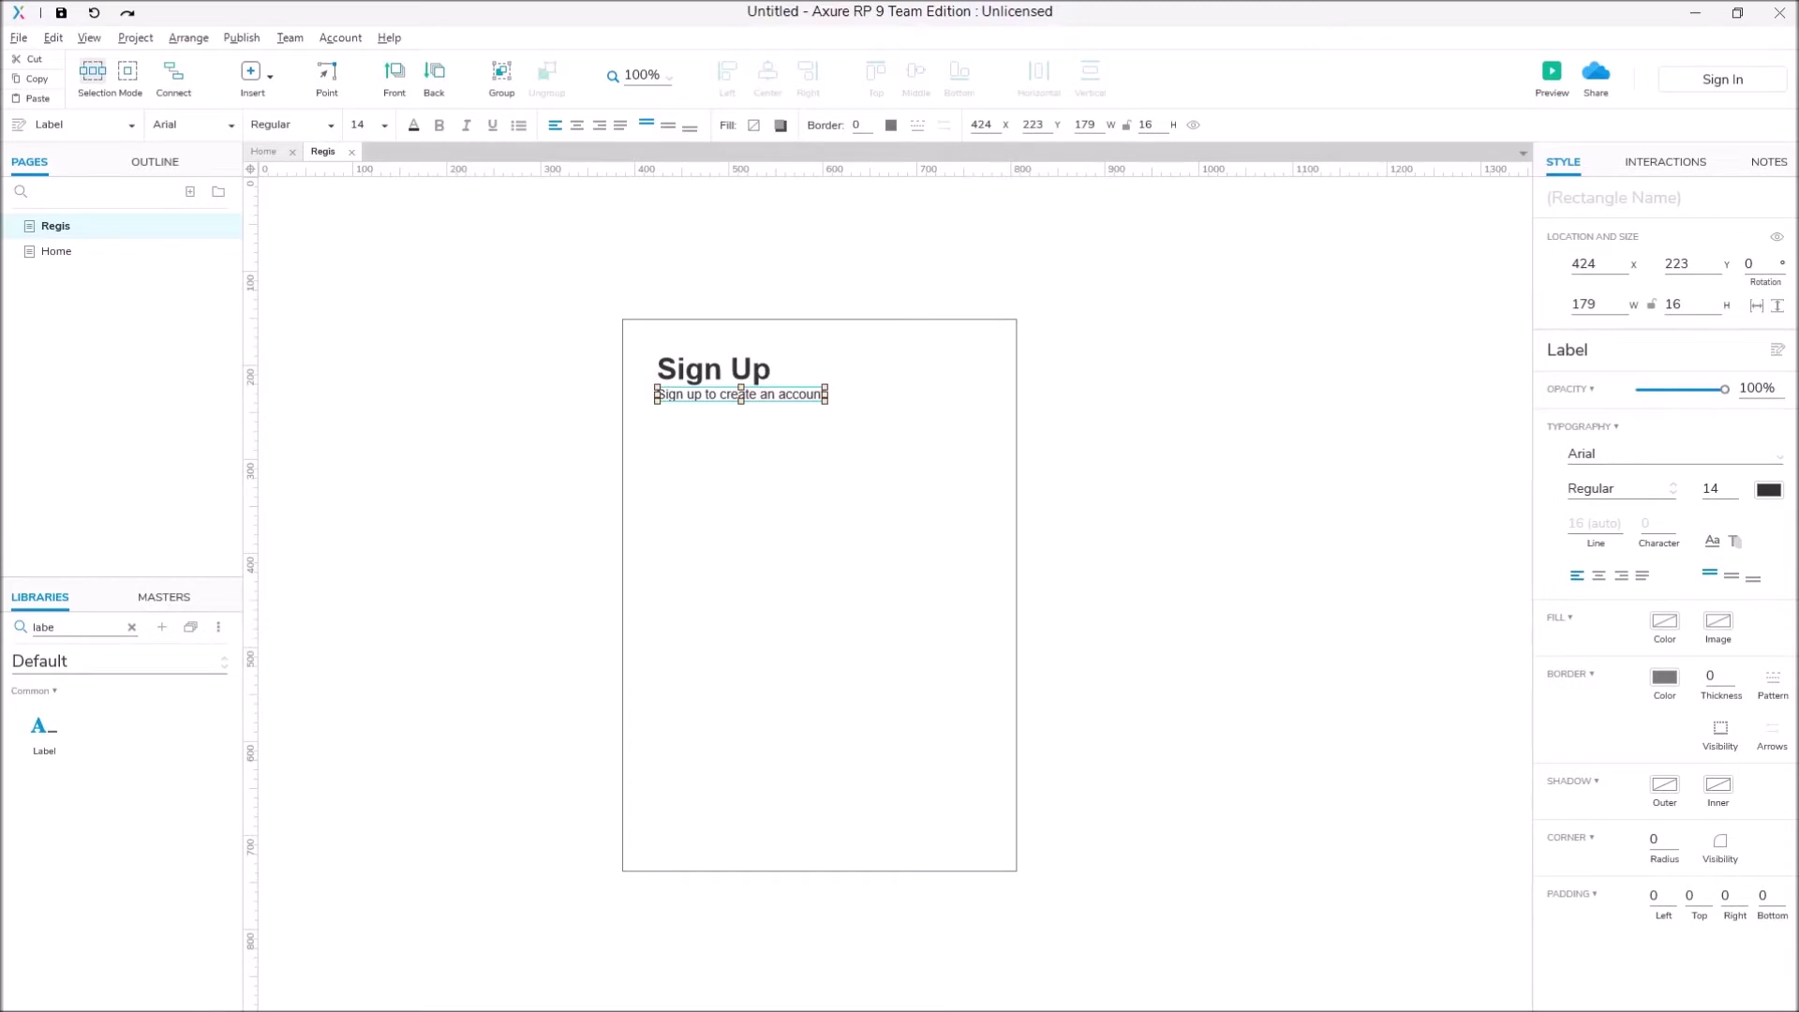
{"action": "left_click", "coordinate": [1768, 489]}
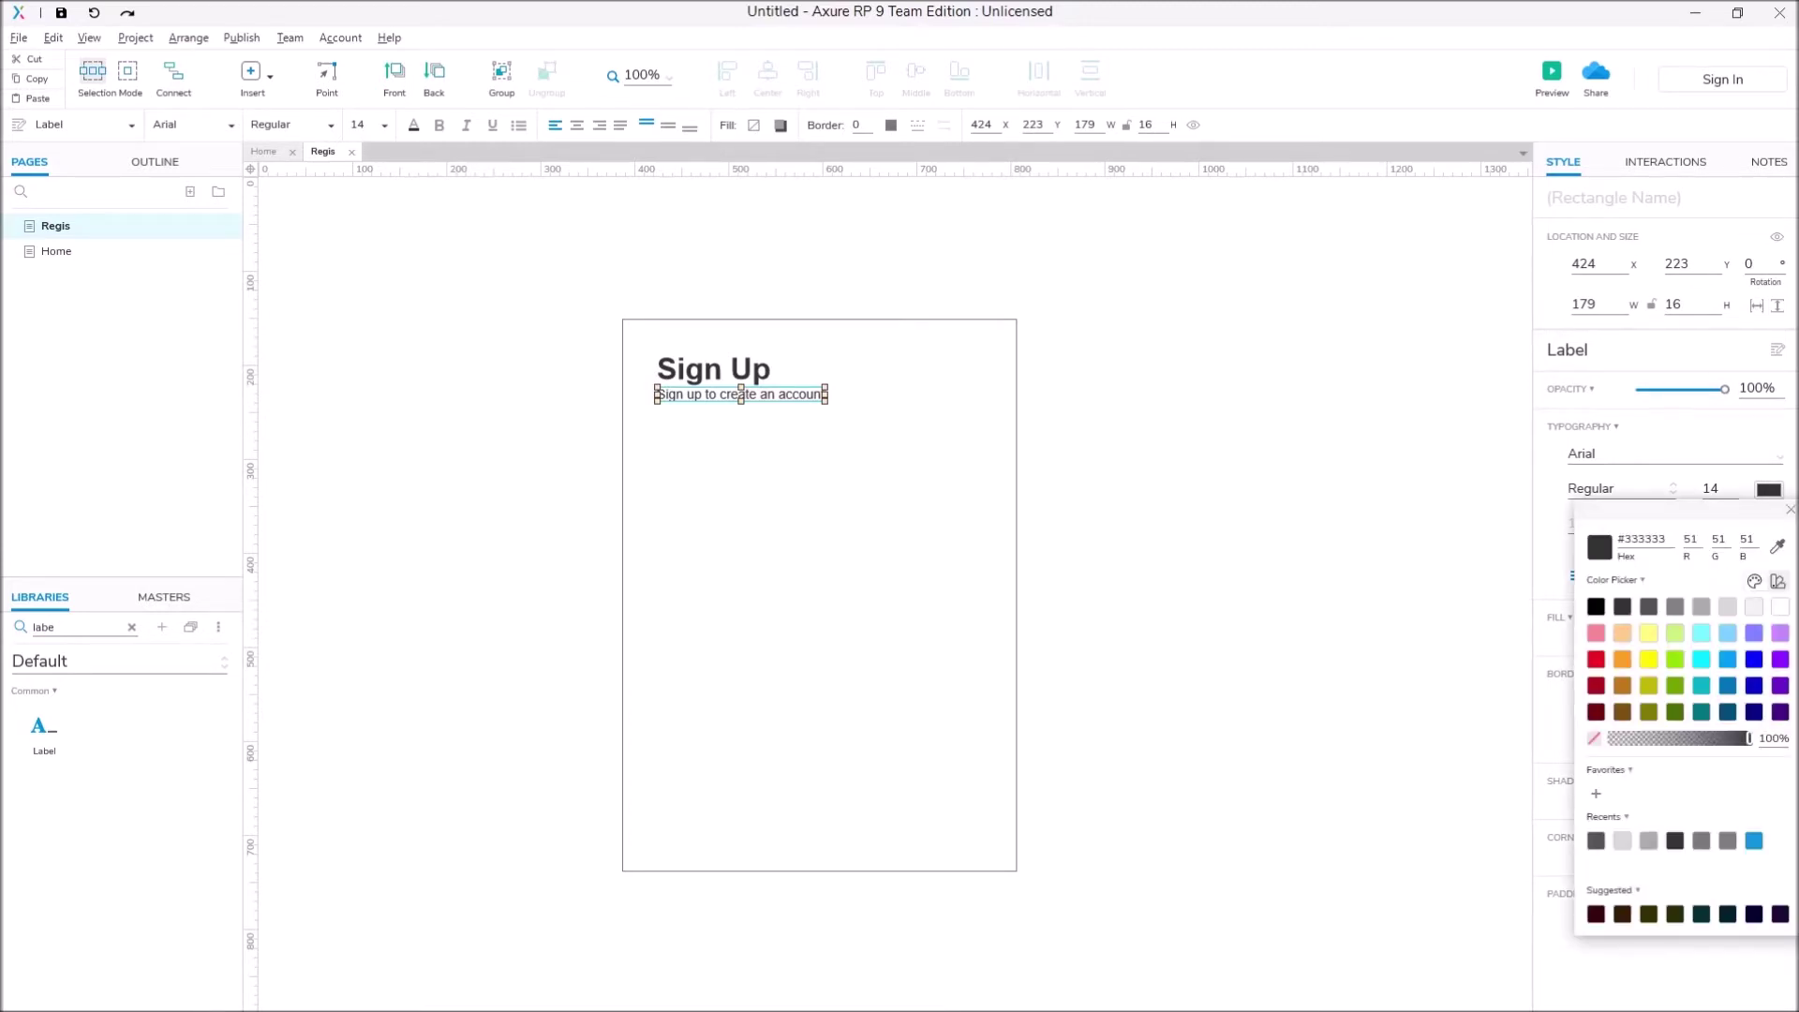
{"action": "key", "text": "Escape"}
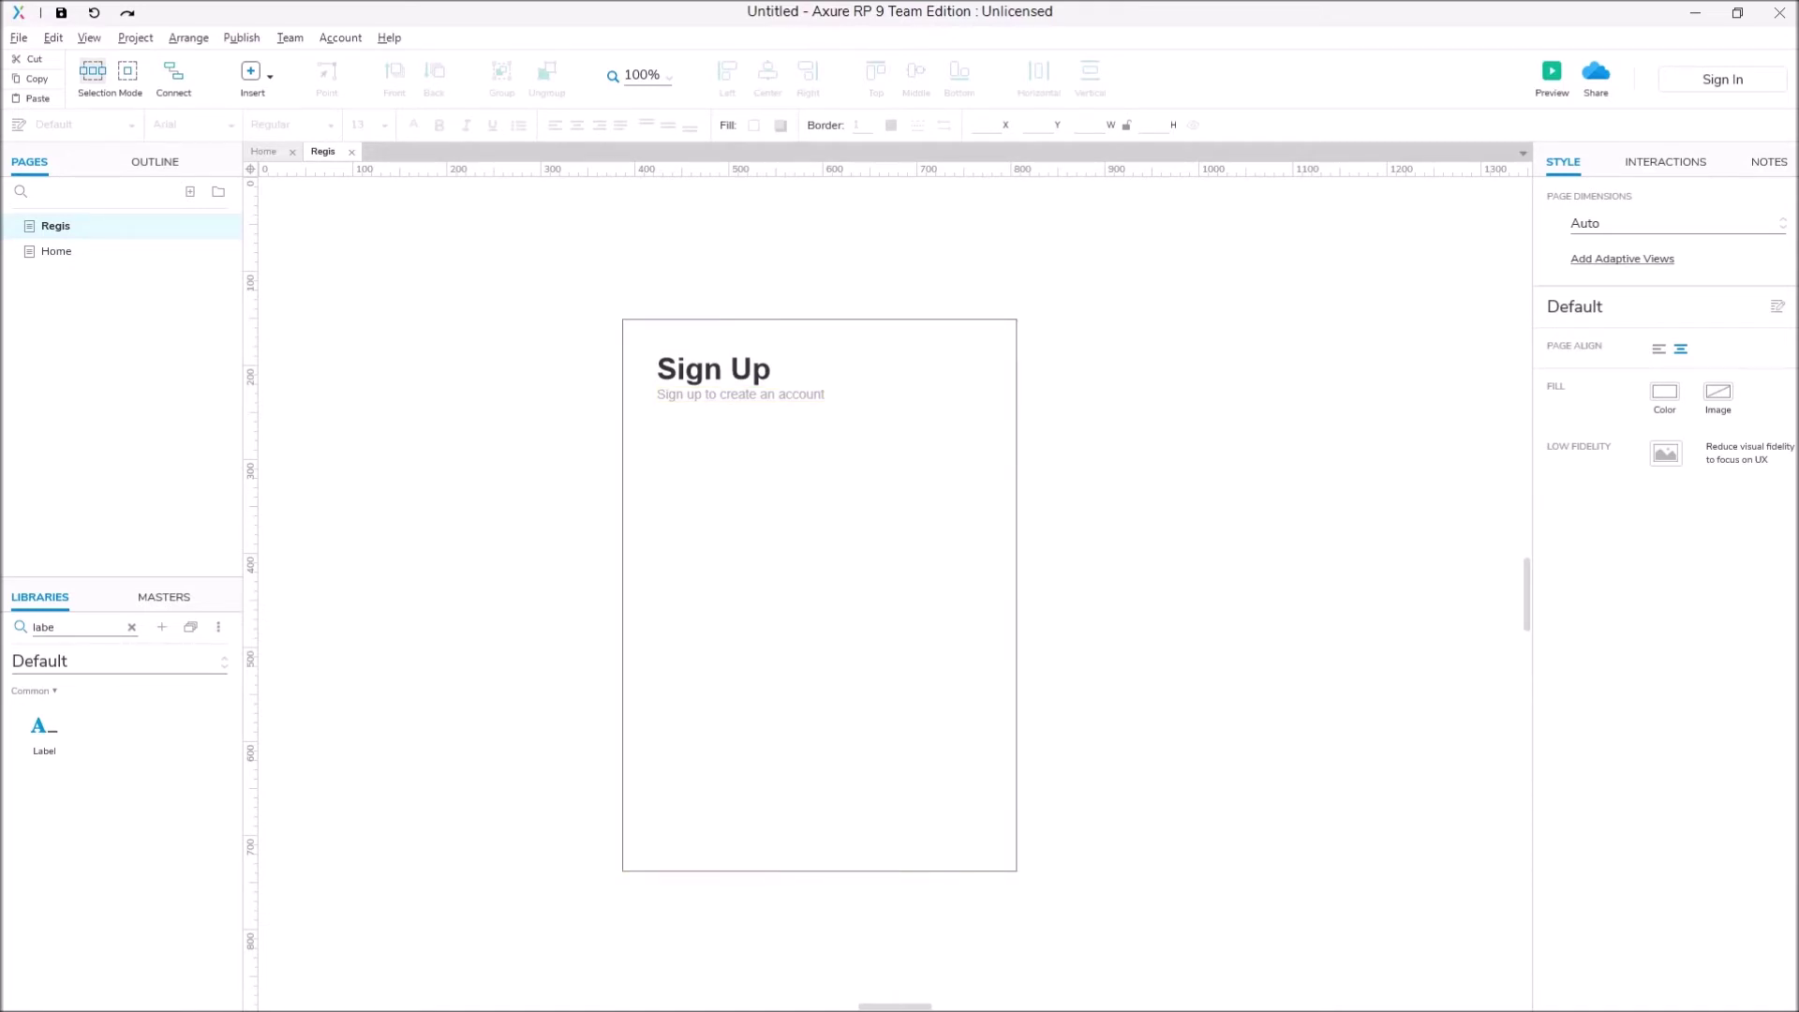
Step: Lay a Horizontal Line across the form under the header and set its border to lighter grey
{"action": "left_click", "coordinate": [131, 627]}
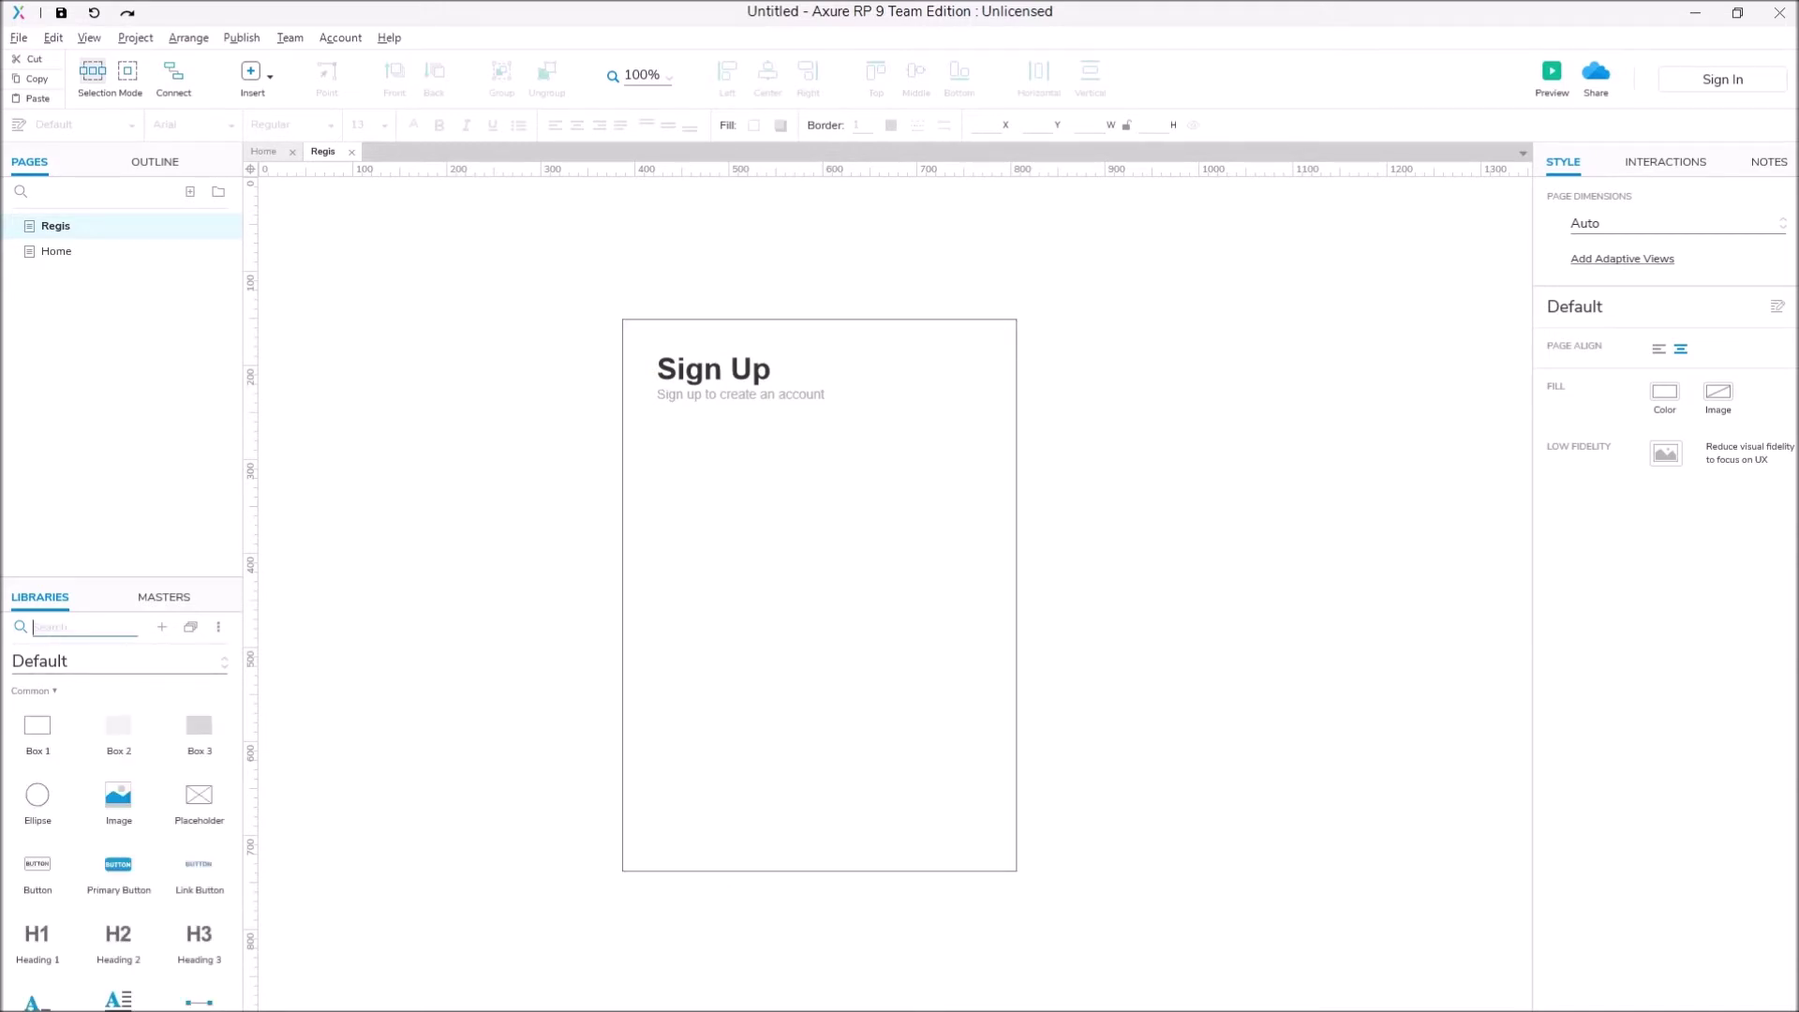
{"action": "type", "text": "line"}
{"action": "left_click_drag", "start_coordinate": [44, 724], "coordinate": [1016, 421]}
{"action": "key", "text": "Escape"}
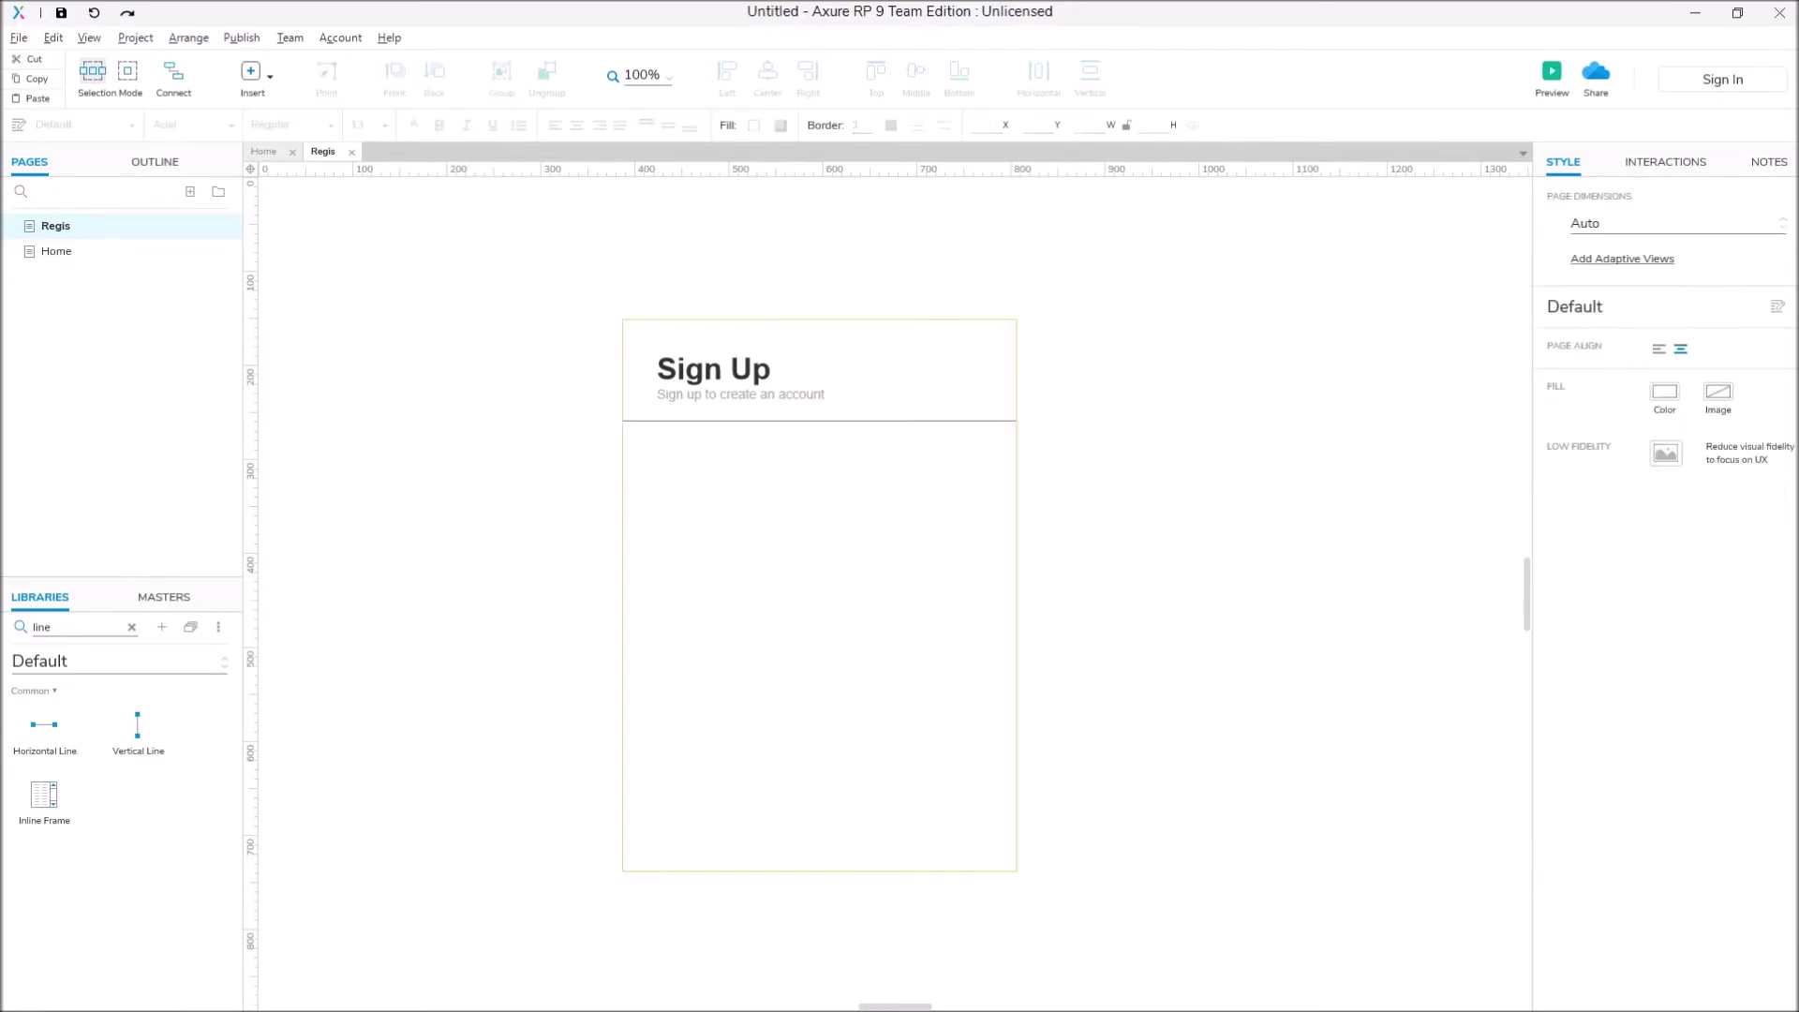
{"action": "left_click", "coordinate": [1012, 420]}
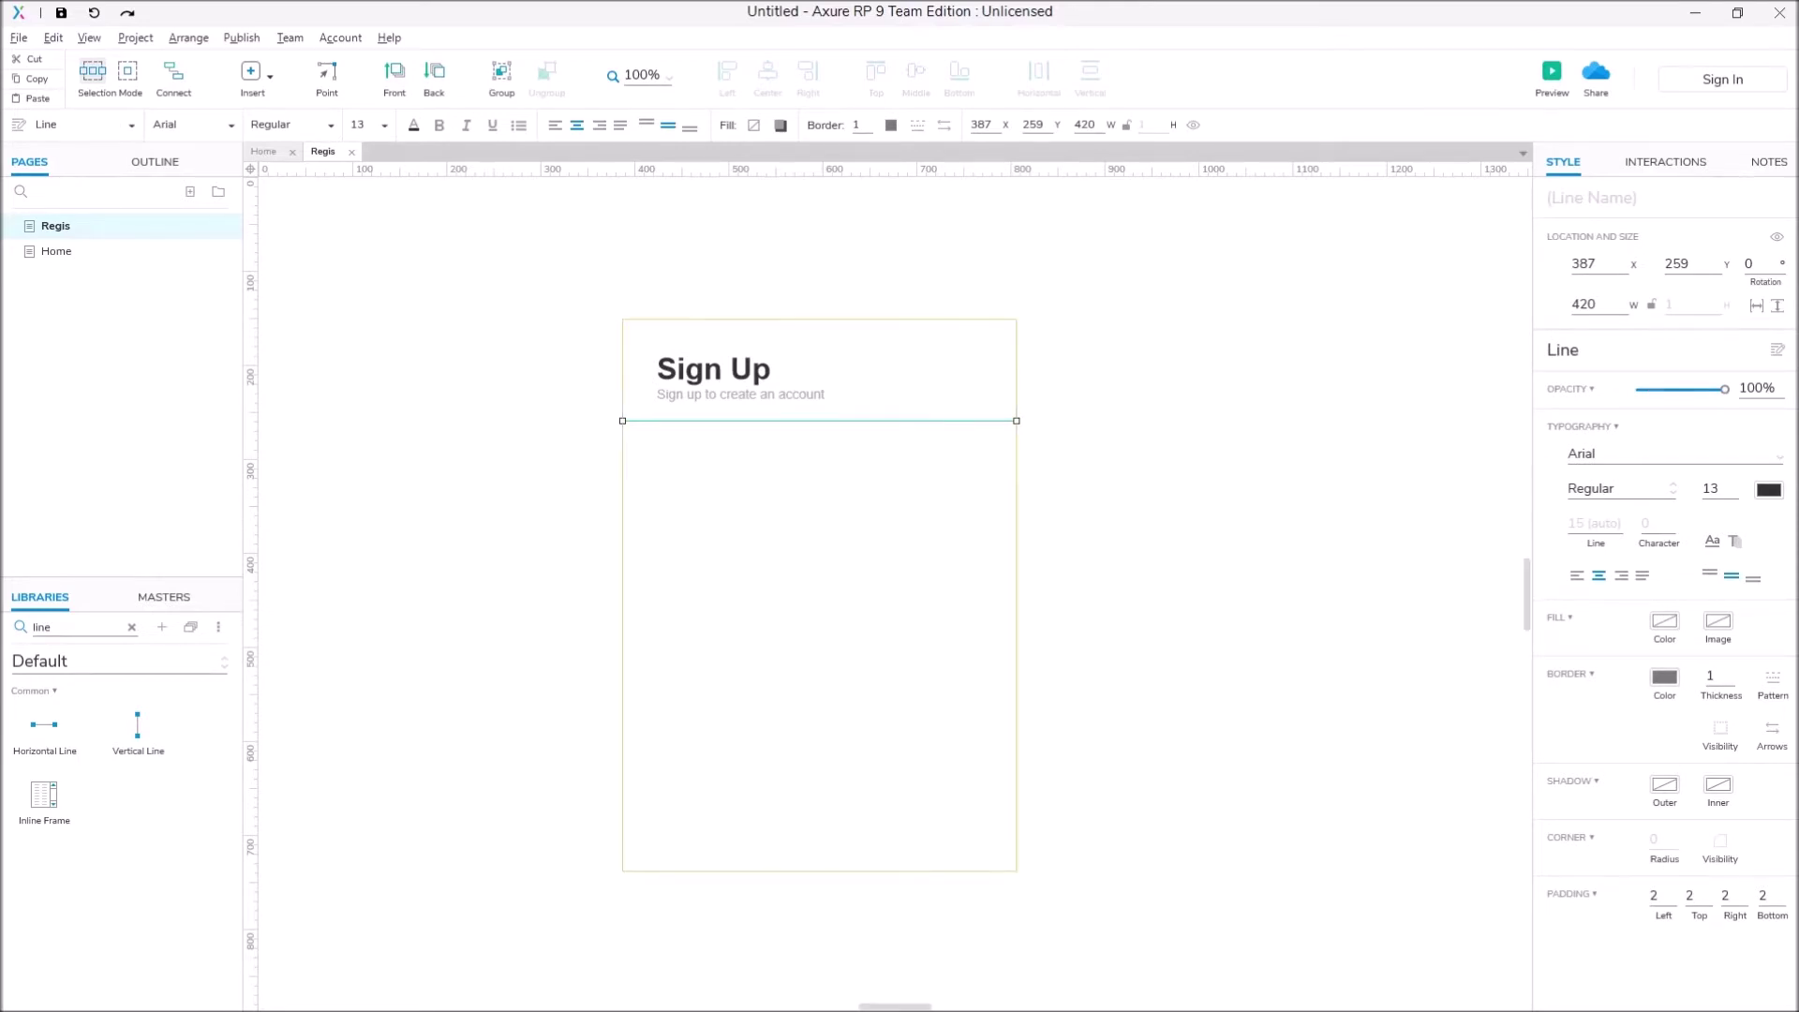
{"action": "key", "text": "Escape"}
{"action": "left_click", "coordinate": [1012, 421]}
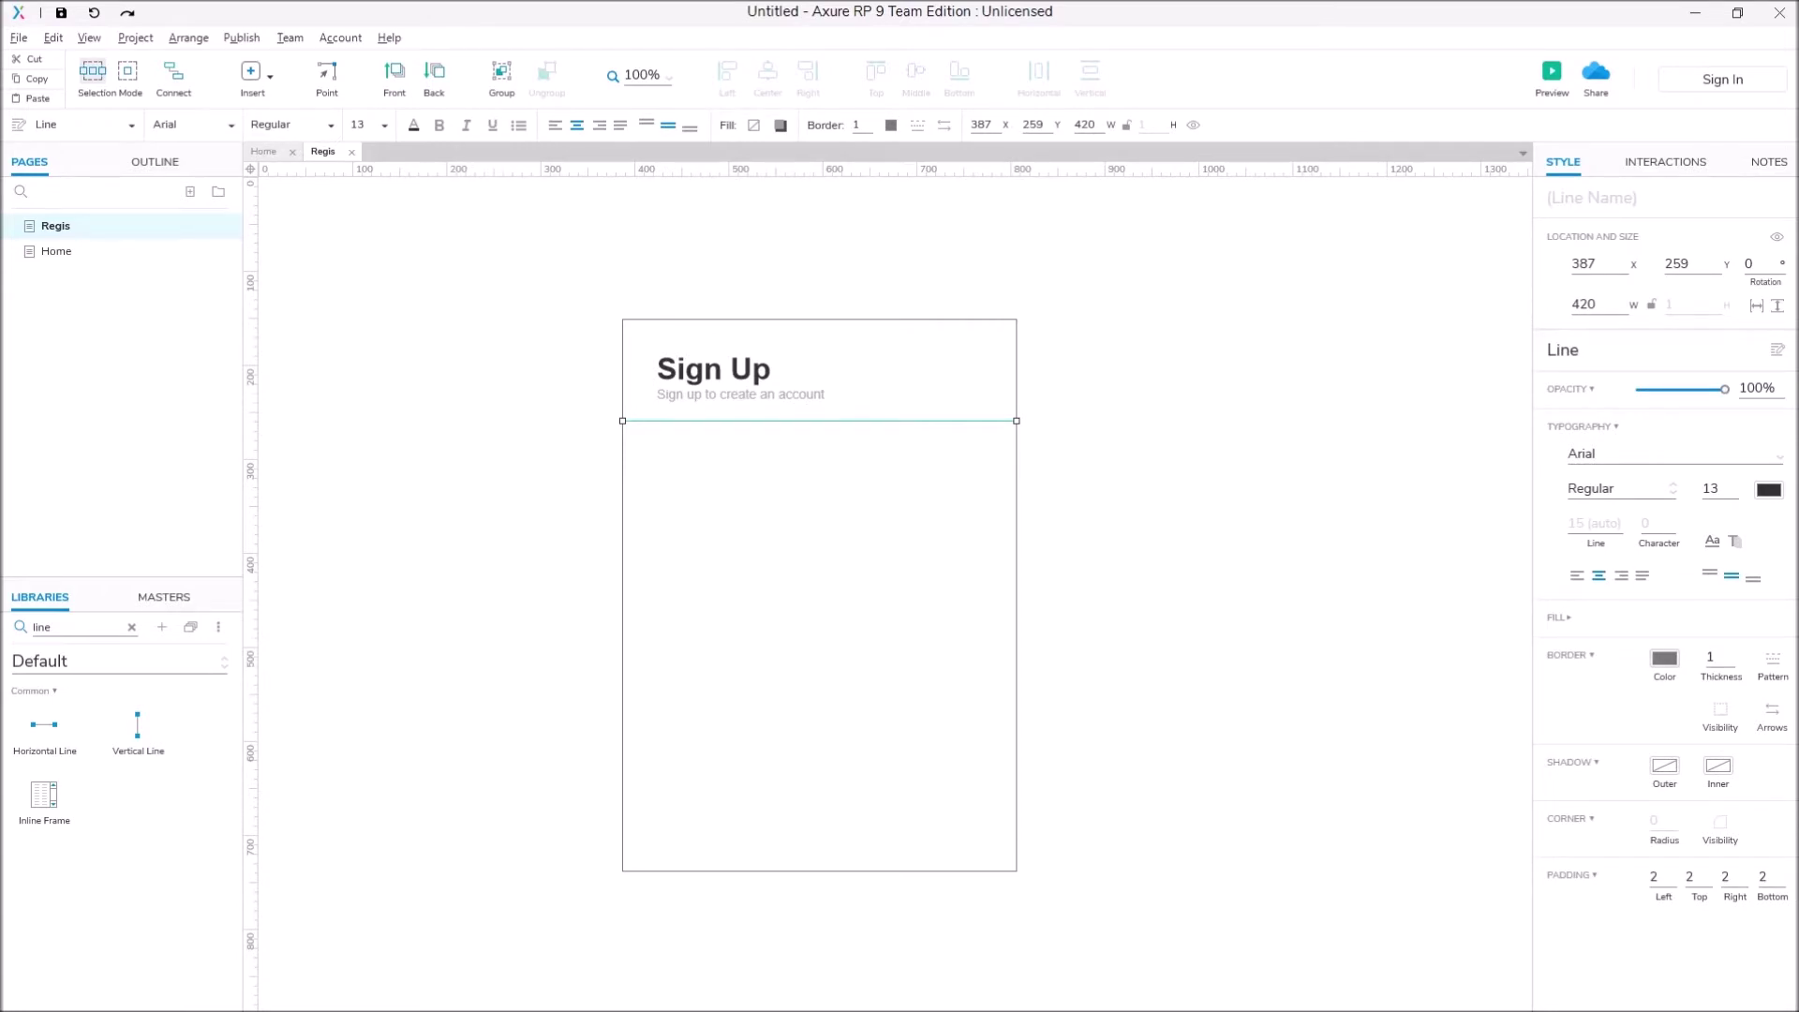
{"action": "left_click", "coordinate": [1664, 658]}
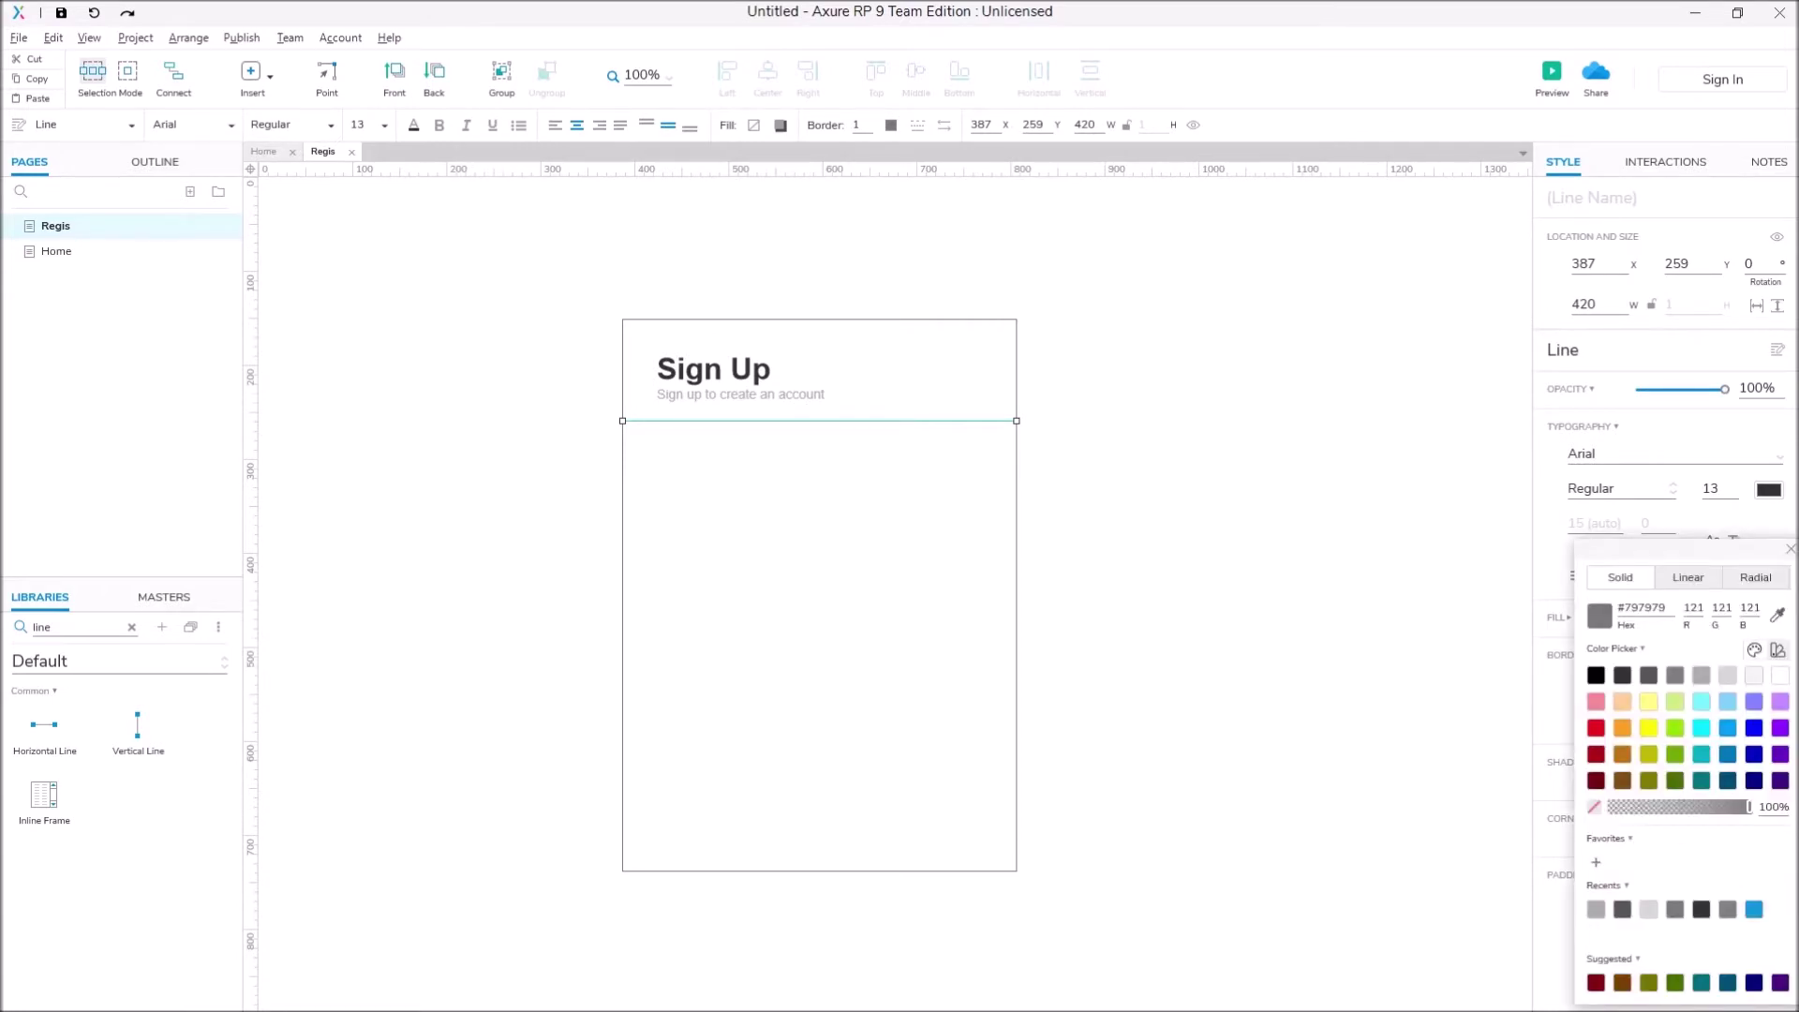
{"action": "key", "text": "Escape"}
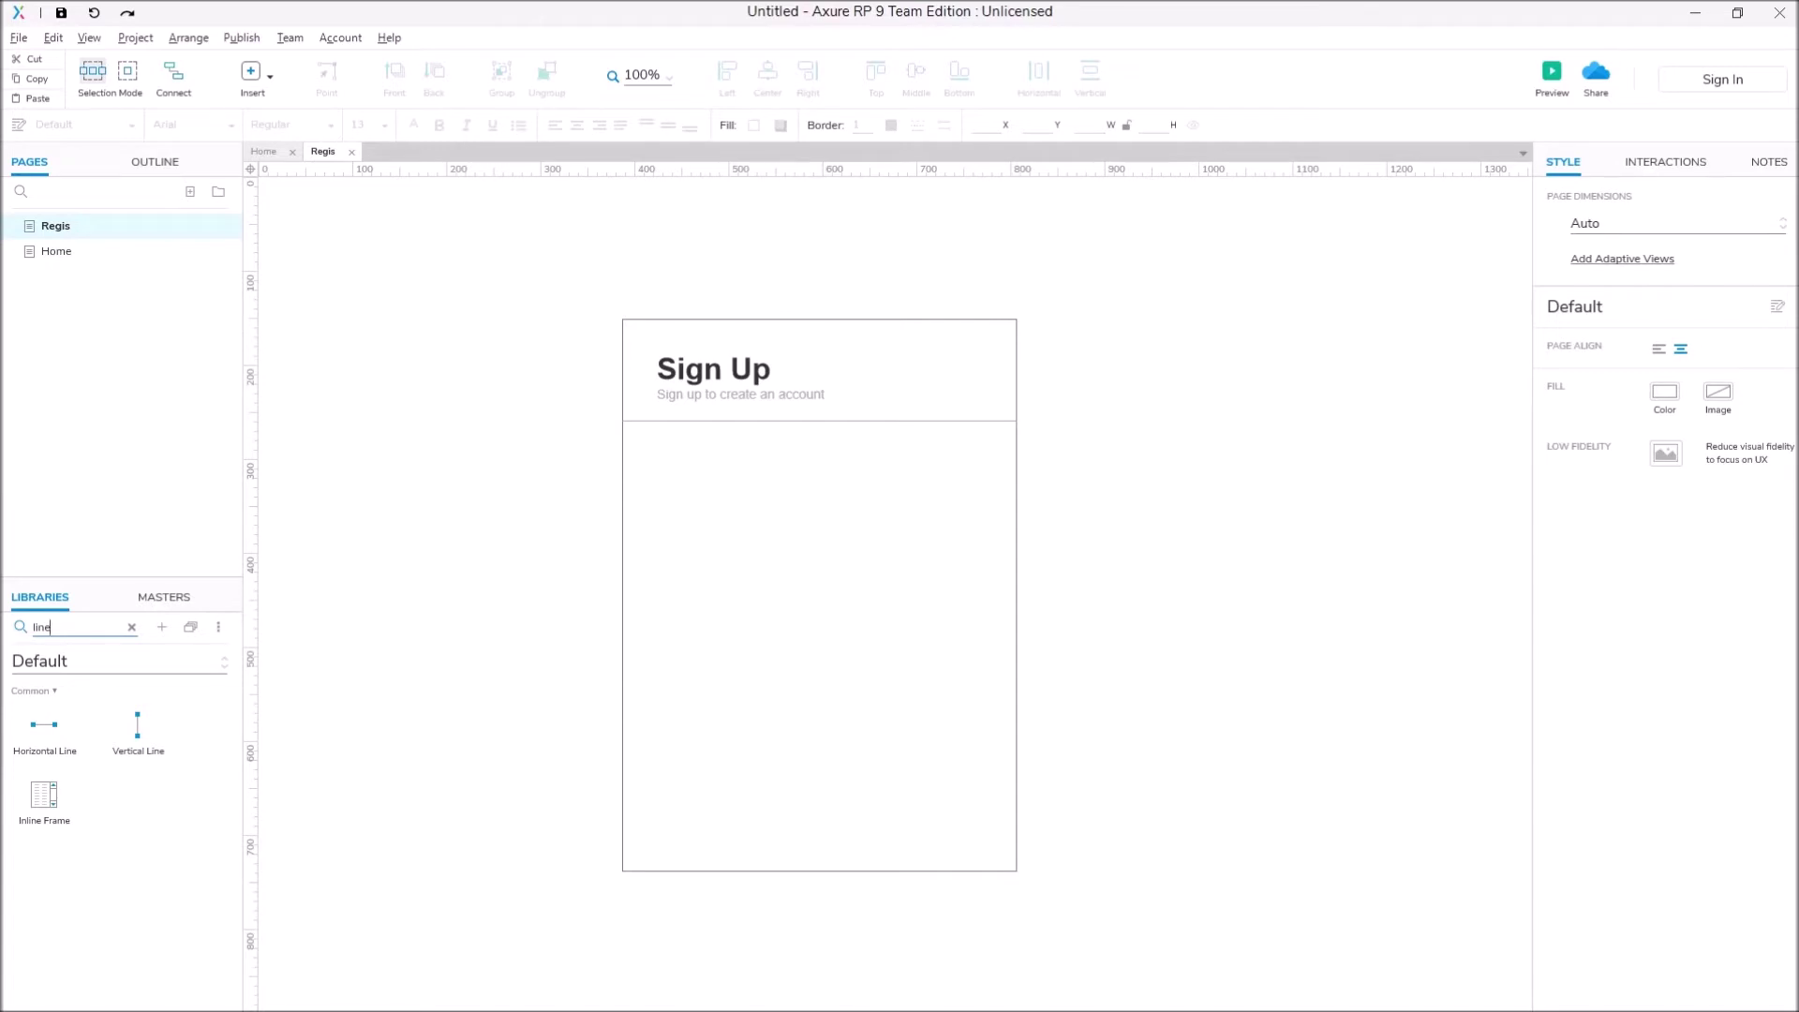
{"action": "key", "text": "BackSpace"}
{"action": "key", "text": "BackSpace"}
{"action": "key", "text": "BackSpace"}
{"action": "key", "text": "BackSpace"}
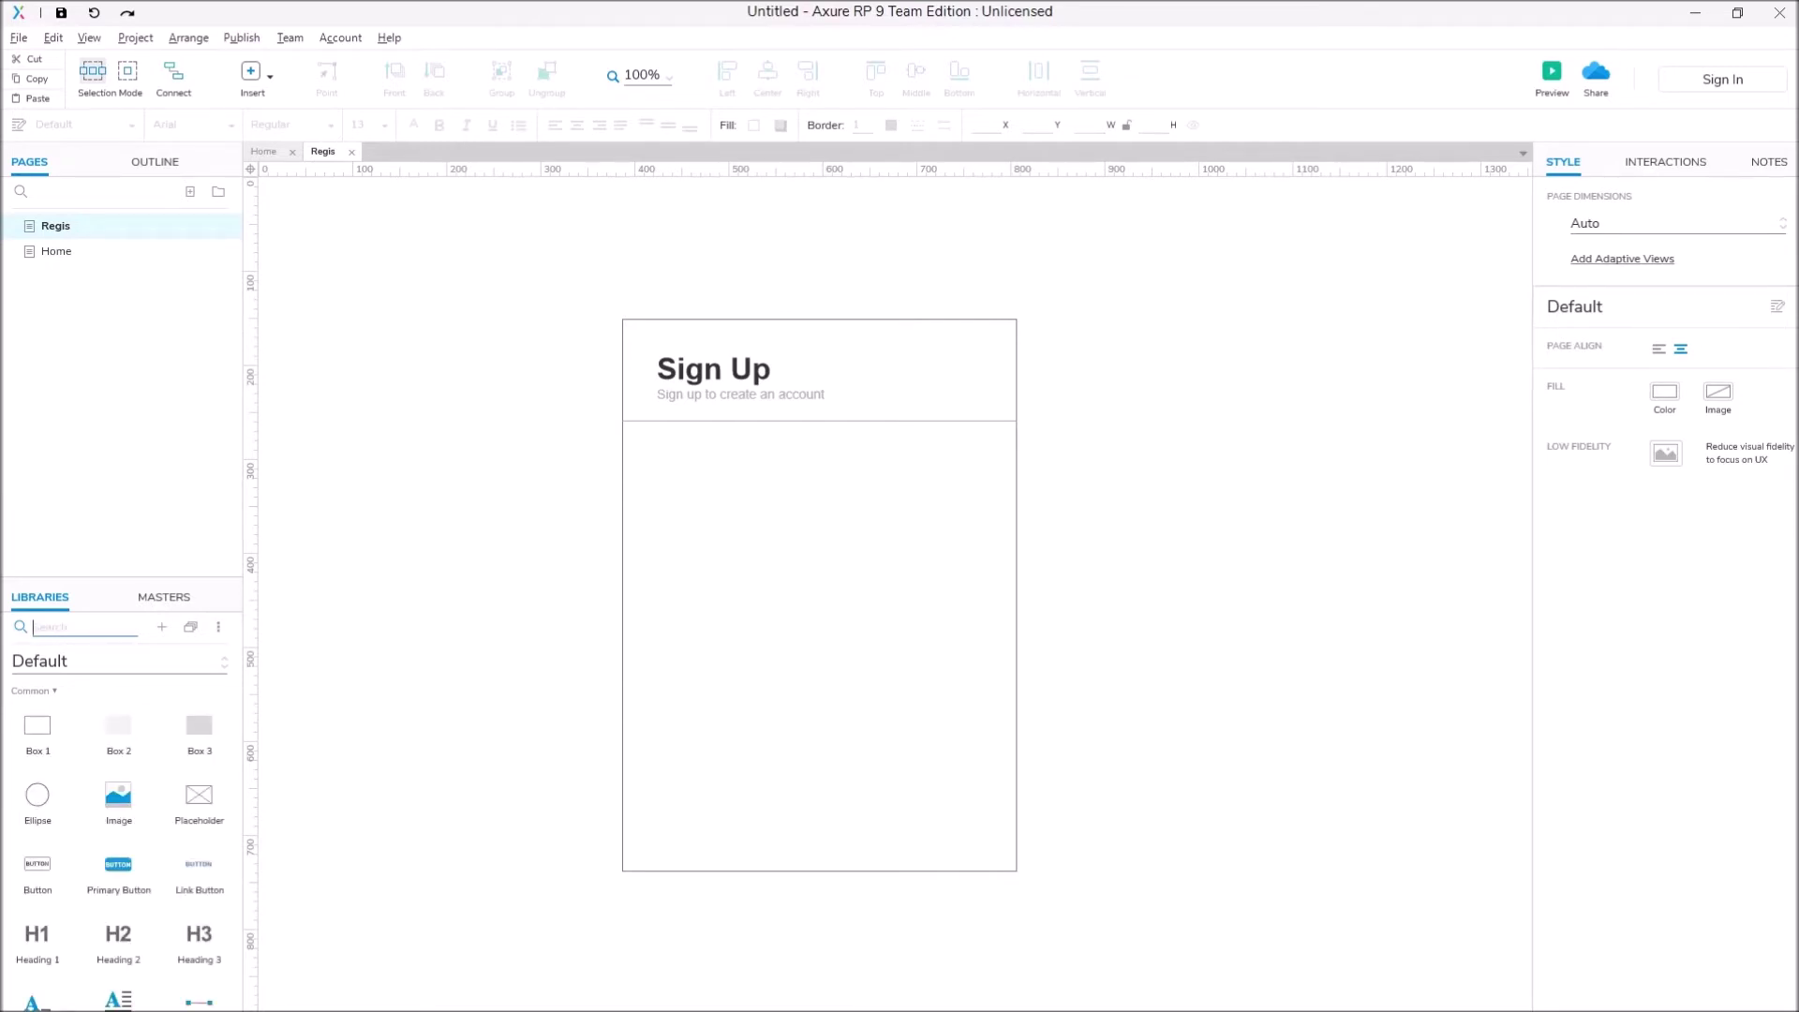
Step: Add a 'Username' label below the divider with grey text
{"action": "type", "text": "labe"}
{"action": "left_click_drag", "start_coordinate": [44, 729], "coordinate": [672, 465]}
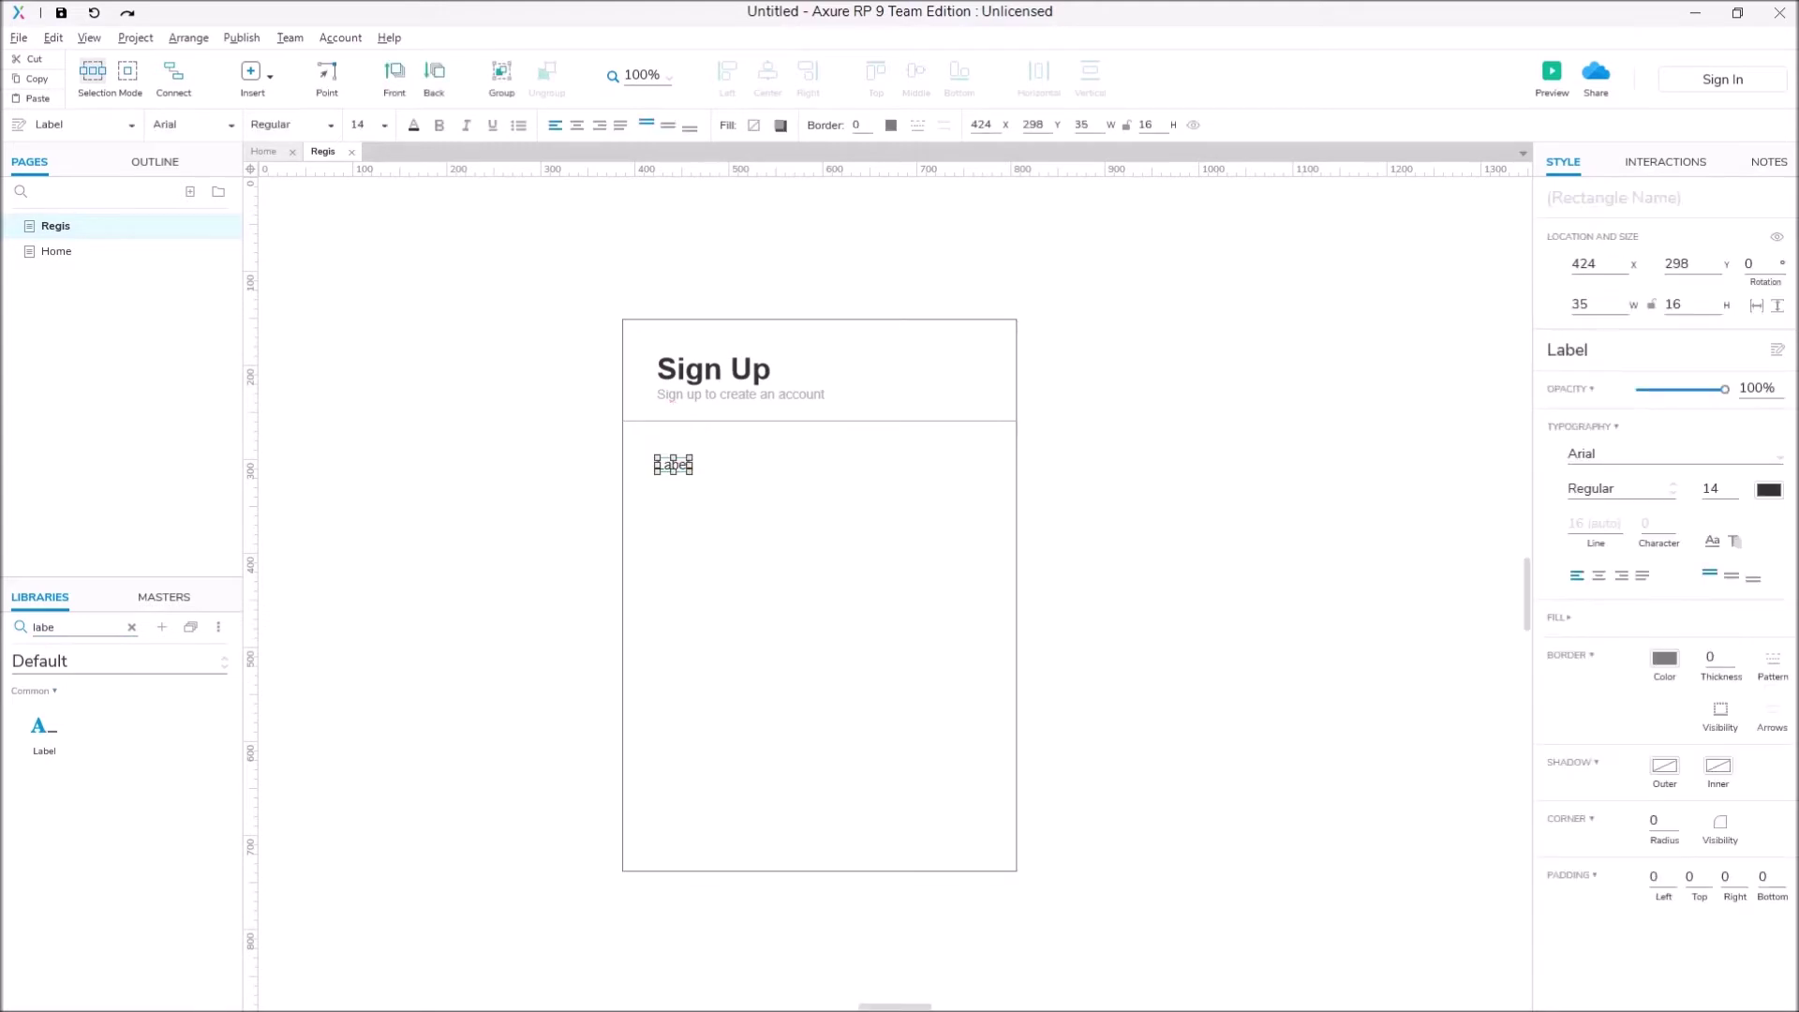
{"action": "type", "text": "ername"}
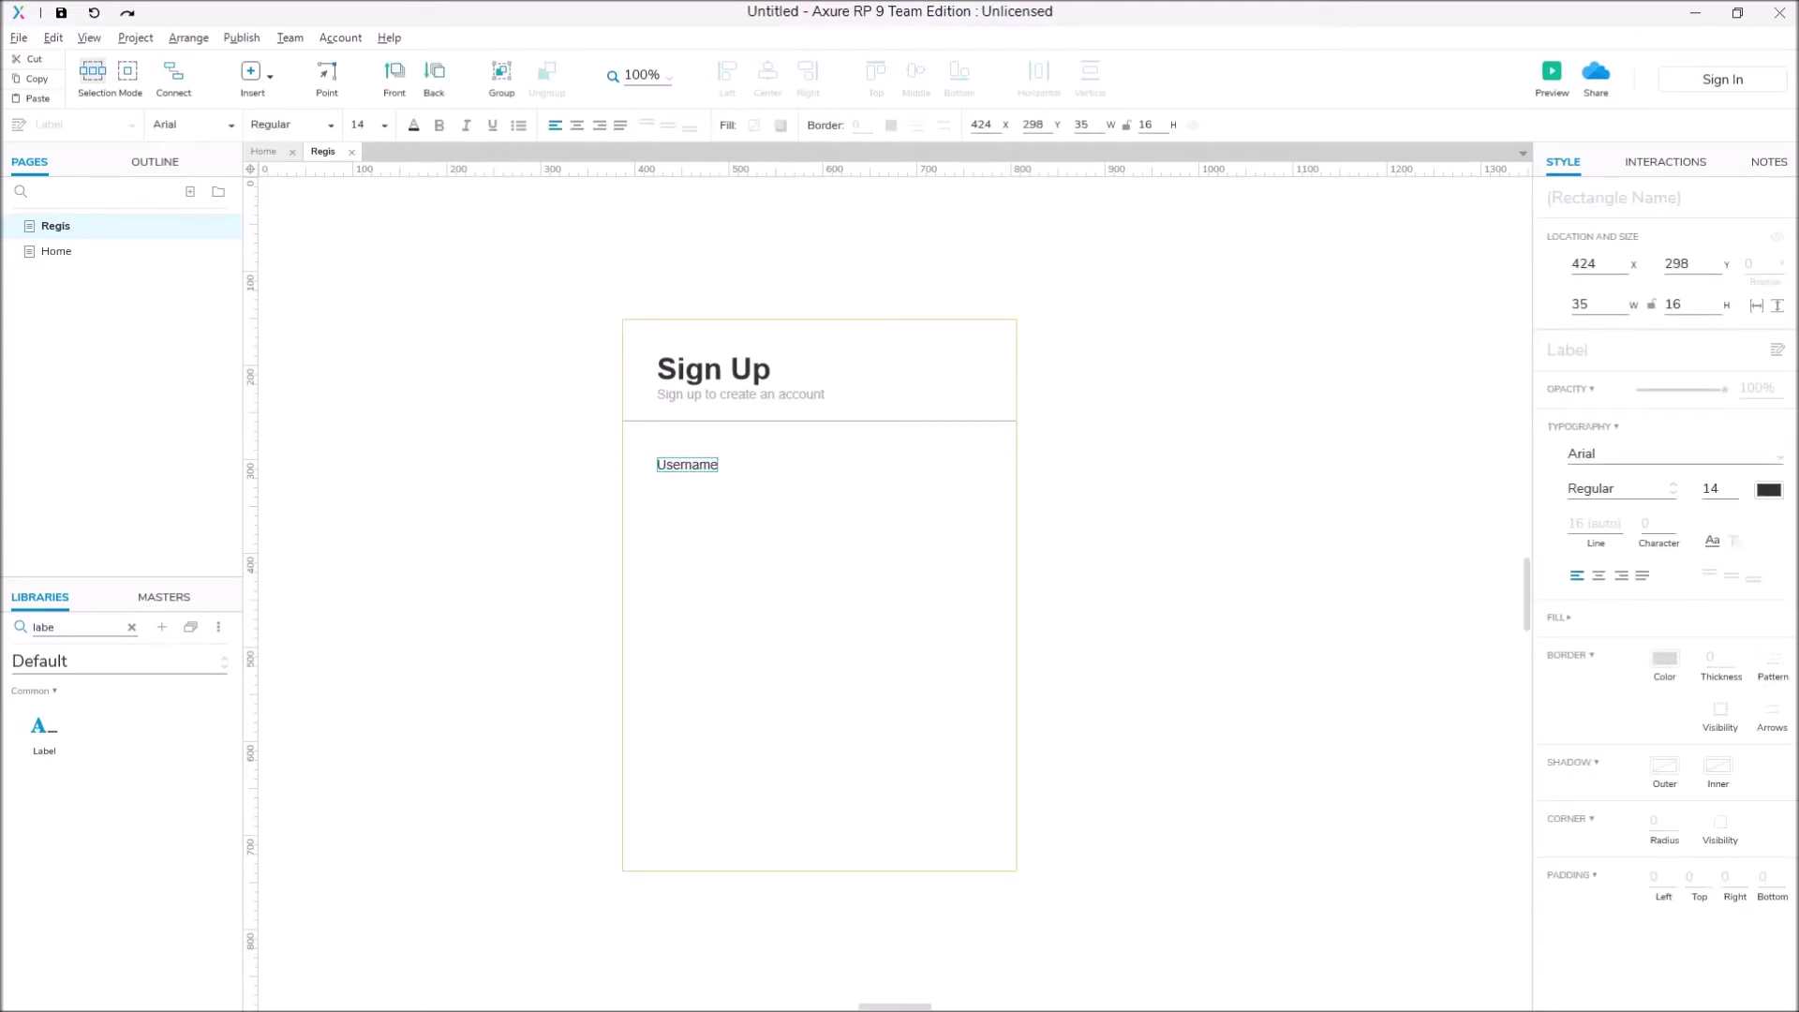
{"action": "key", "text": "Escape"}
{"action": "left_click", "coordinate": [687, 465]}
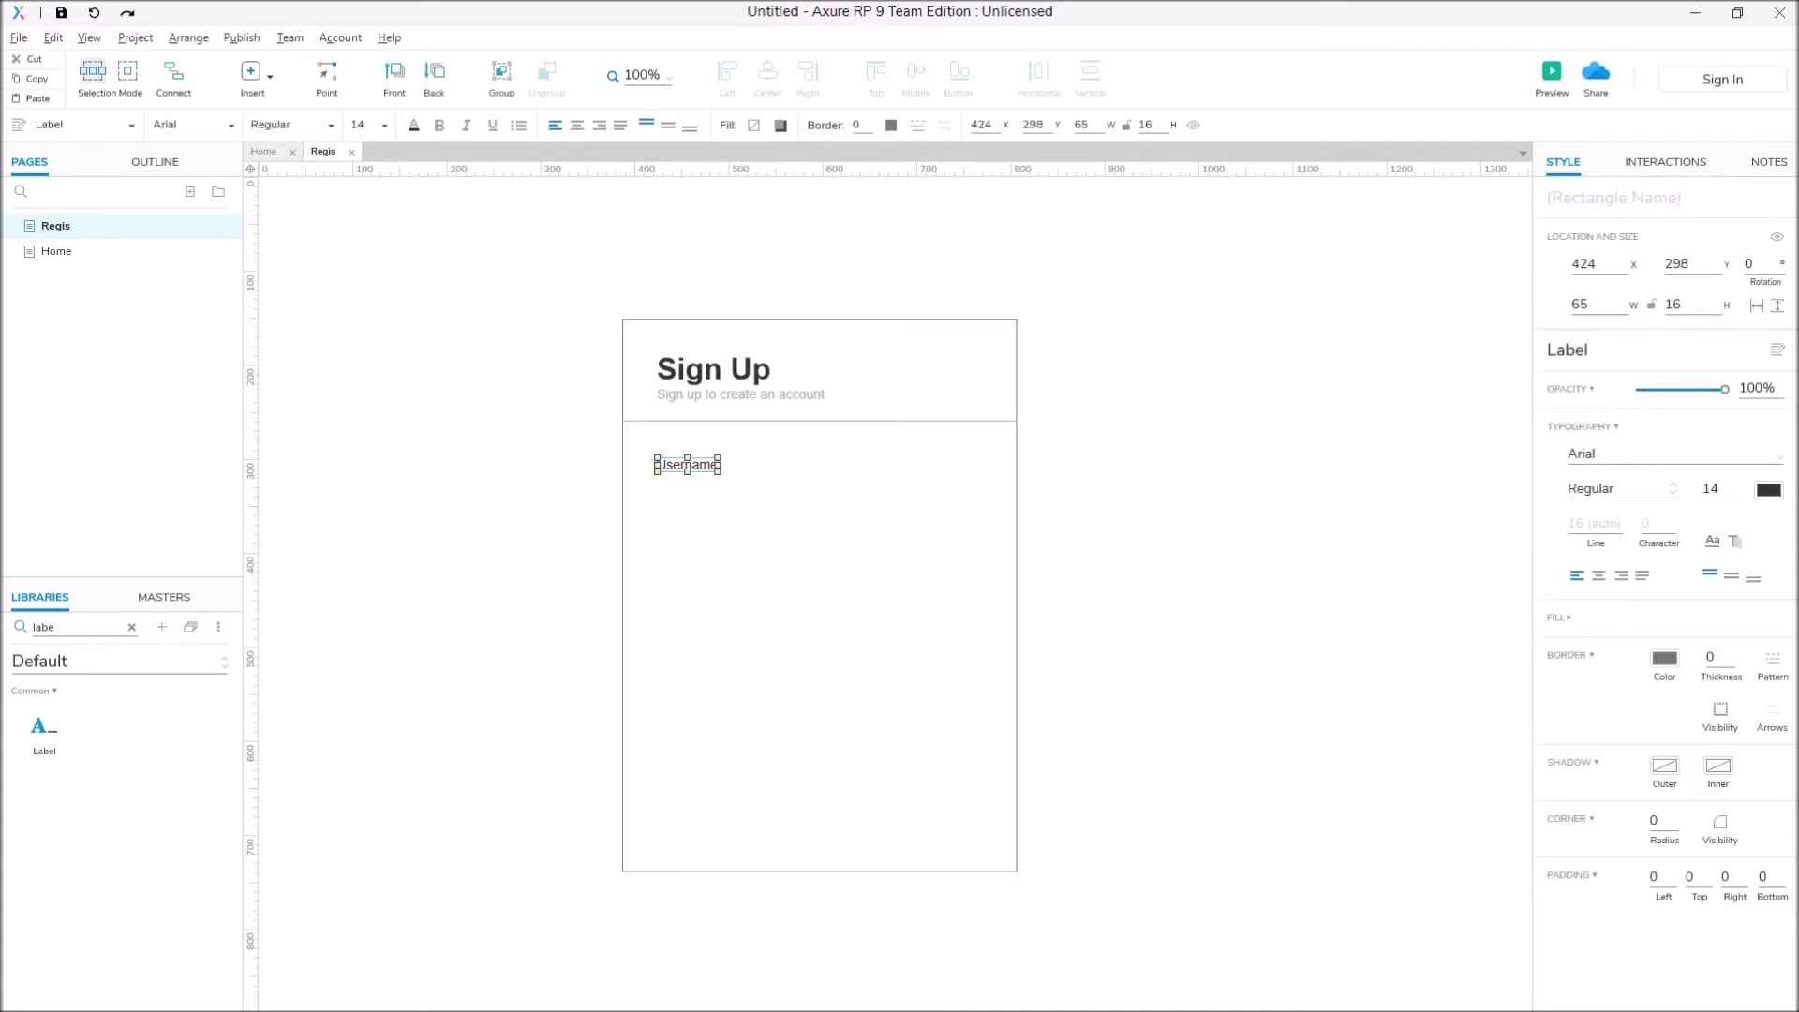
{"action": "left_click", "coordinate": [1768, 489]}
{"action": "left_click", "coordinate": [1604, 611]}
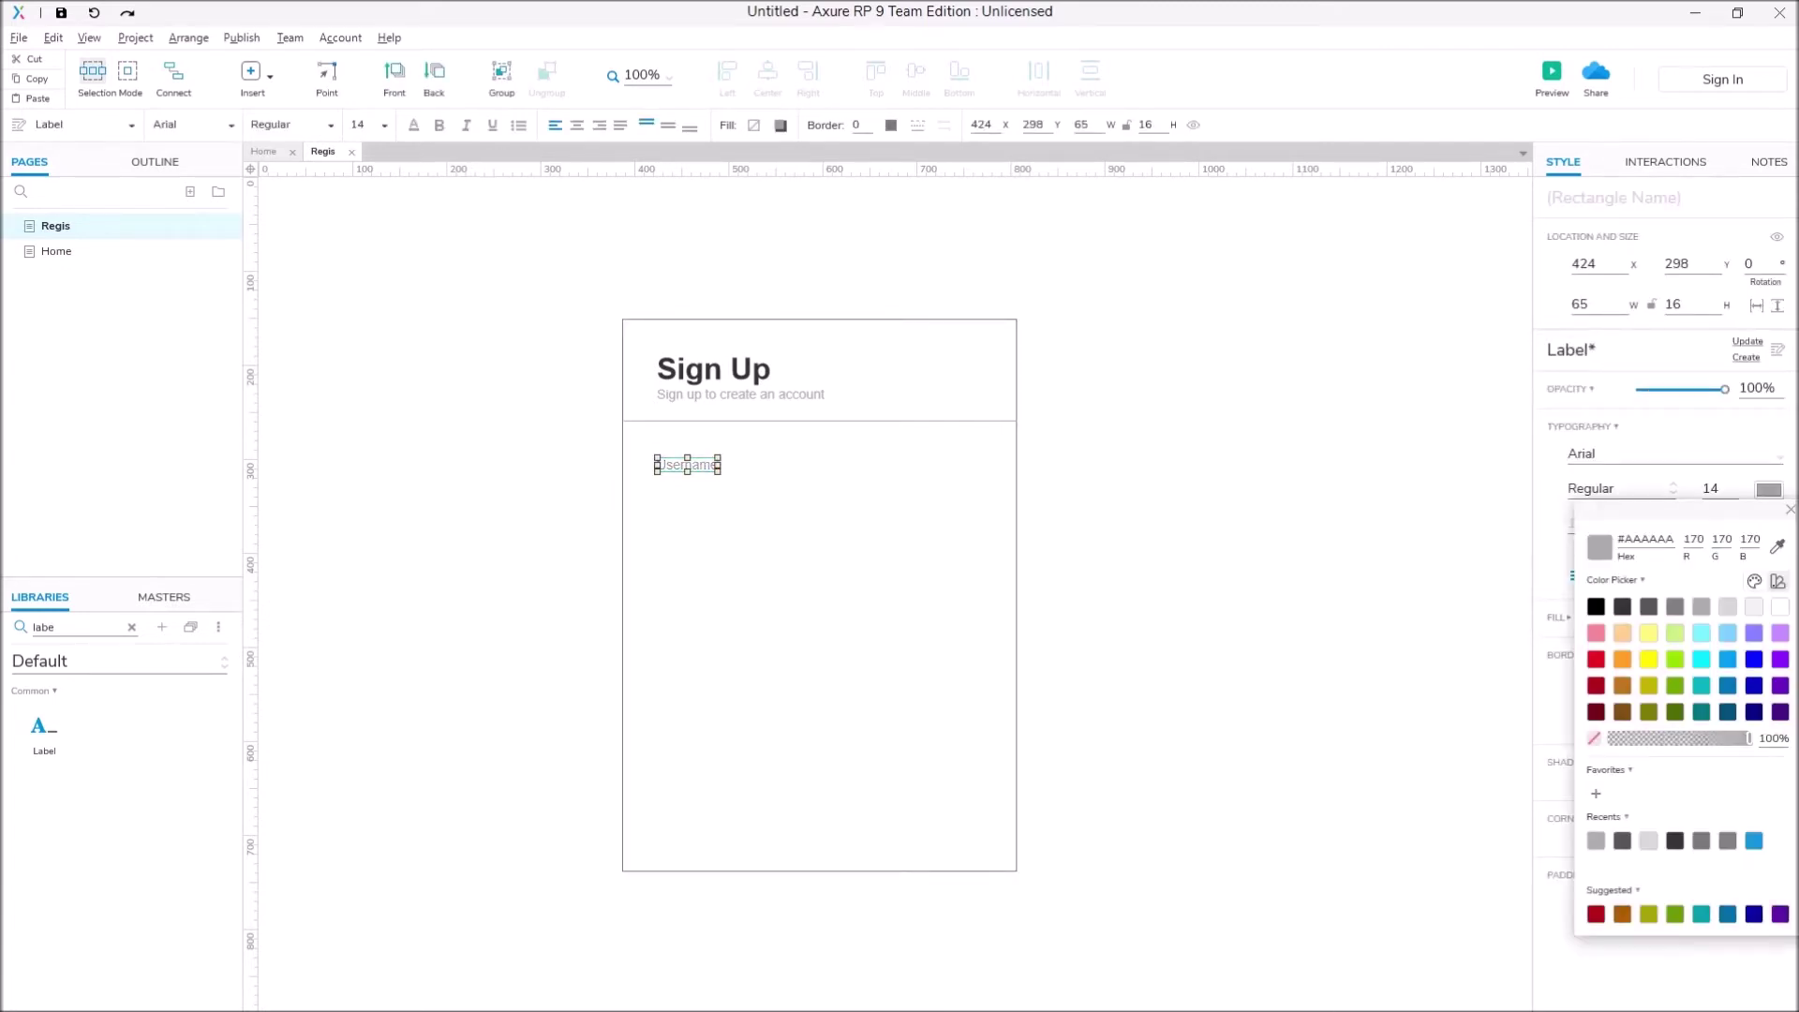
{"action": "left_click", "coordinate": [1218, 656]}
{"action": "left_click", "coordinate": [687, 465]}
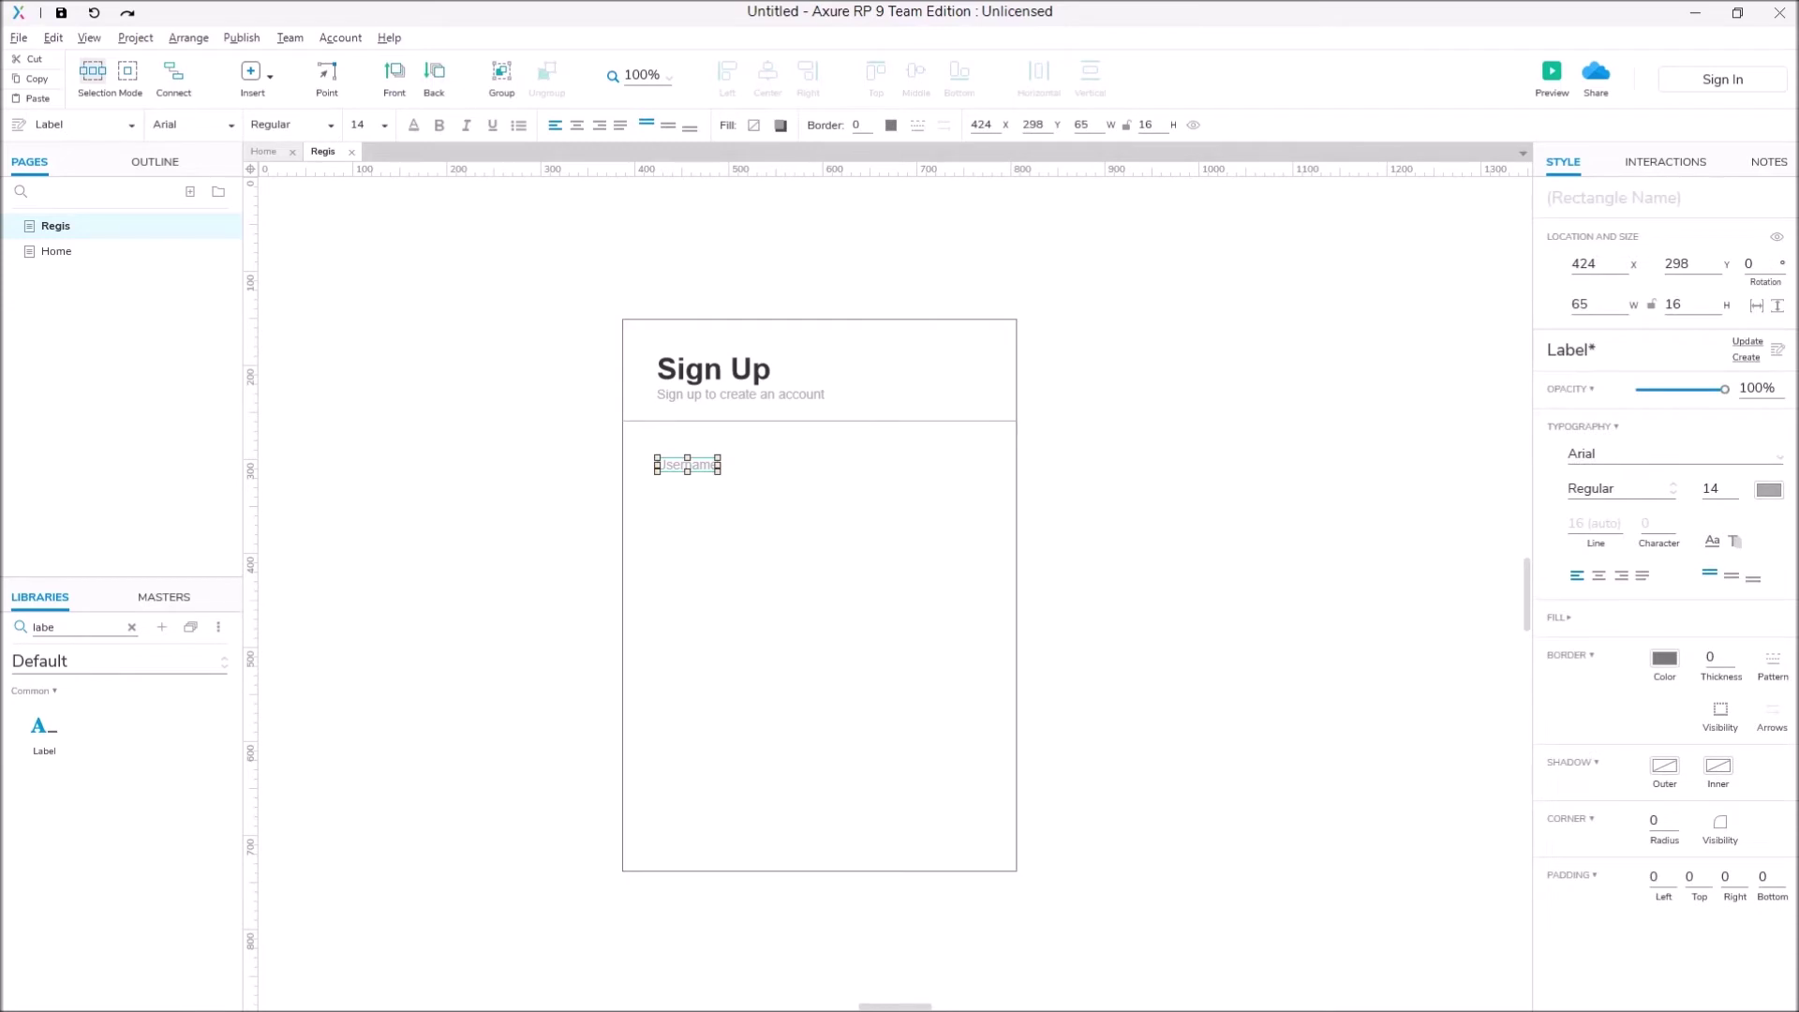
{"action": "left_click", "coordinate": [1218, 656]}
Step: Place a text field below the Username label and widen it to 346
{"action": "left_click", "coordinate": [131, 626]}
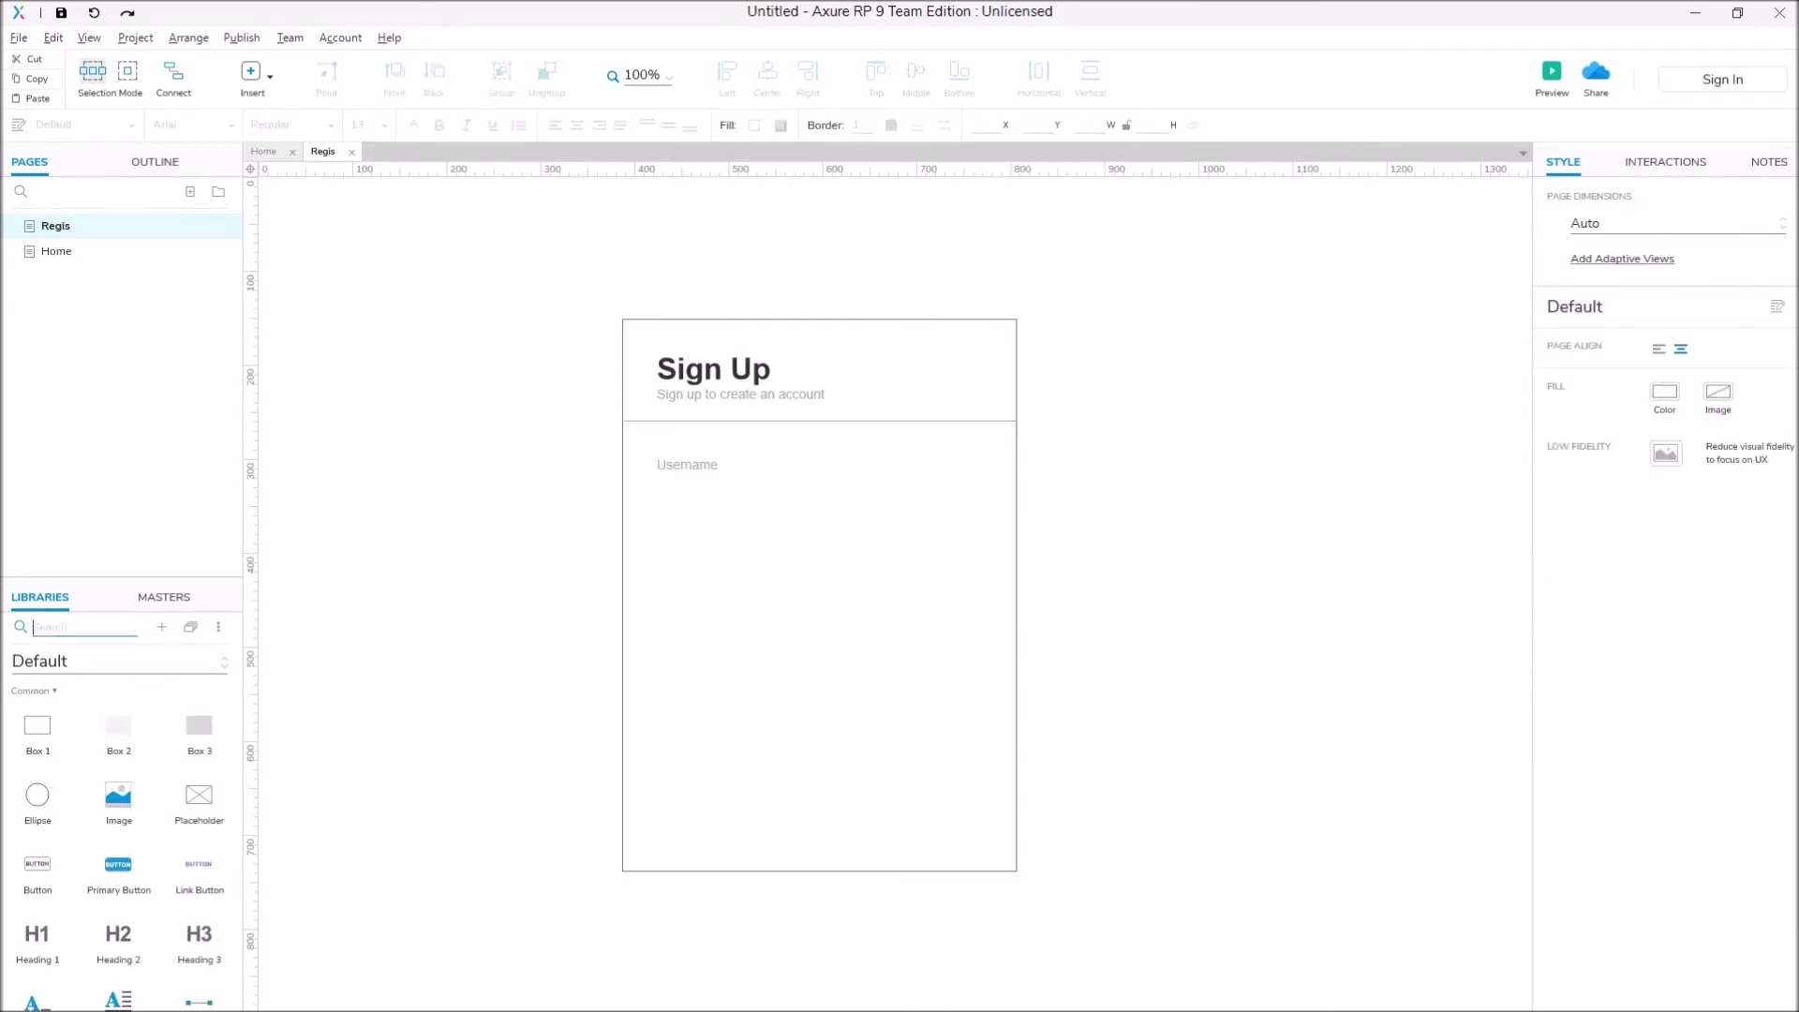
{"action": "type", "text": "text"}
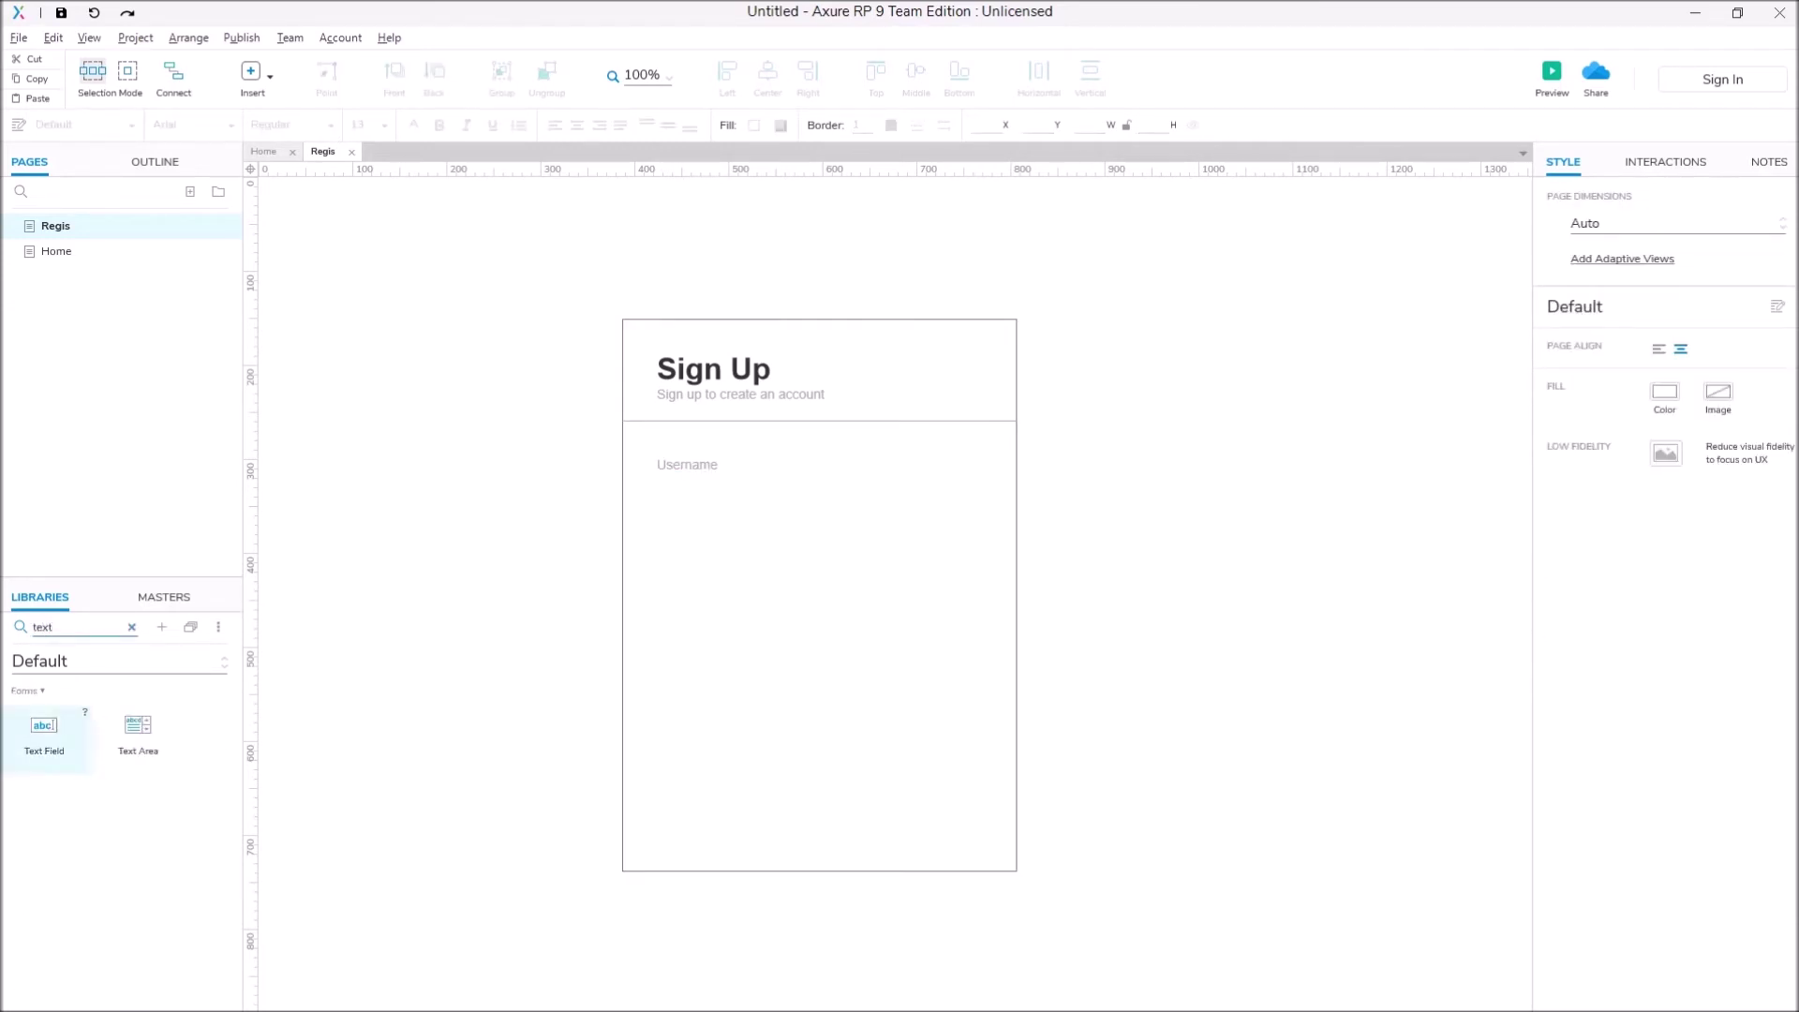
{"action": "left_click_drag", "start_coordinate": [44, 731], "coordinate": [798, 497]}
{"action": "left_click_drag", "start_coordinate": [938, 498], "coordinate": [974, 483]}
{"action": "key", "text": "Escape"}
{"action": "key", "text": "Escape"}
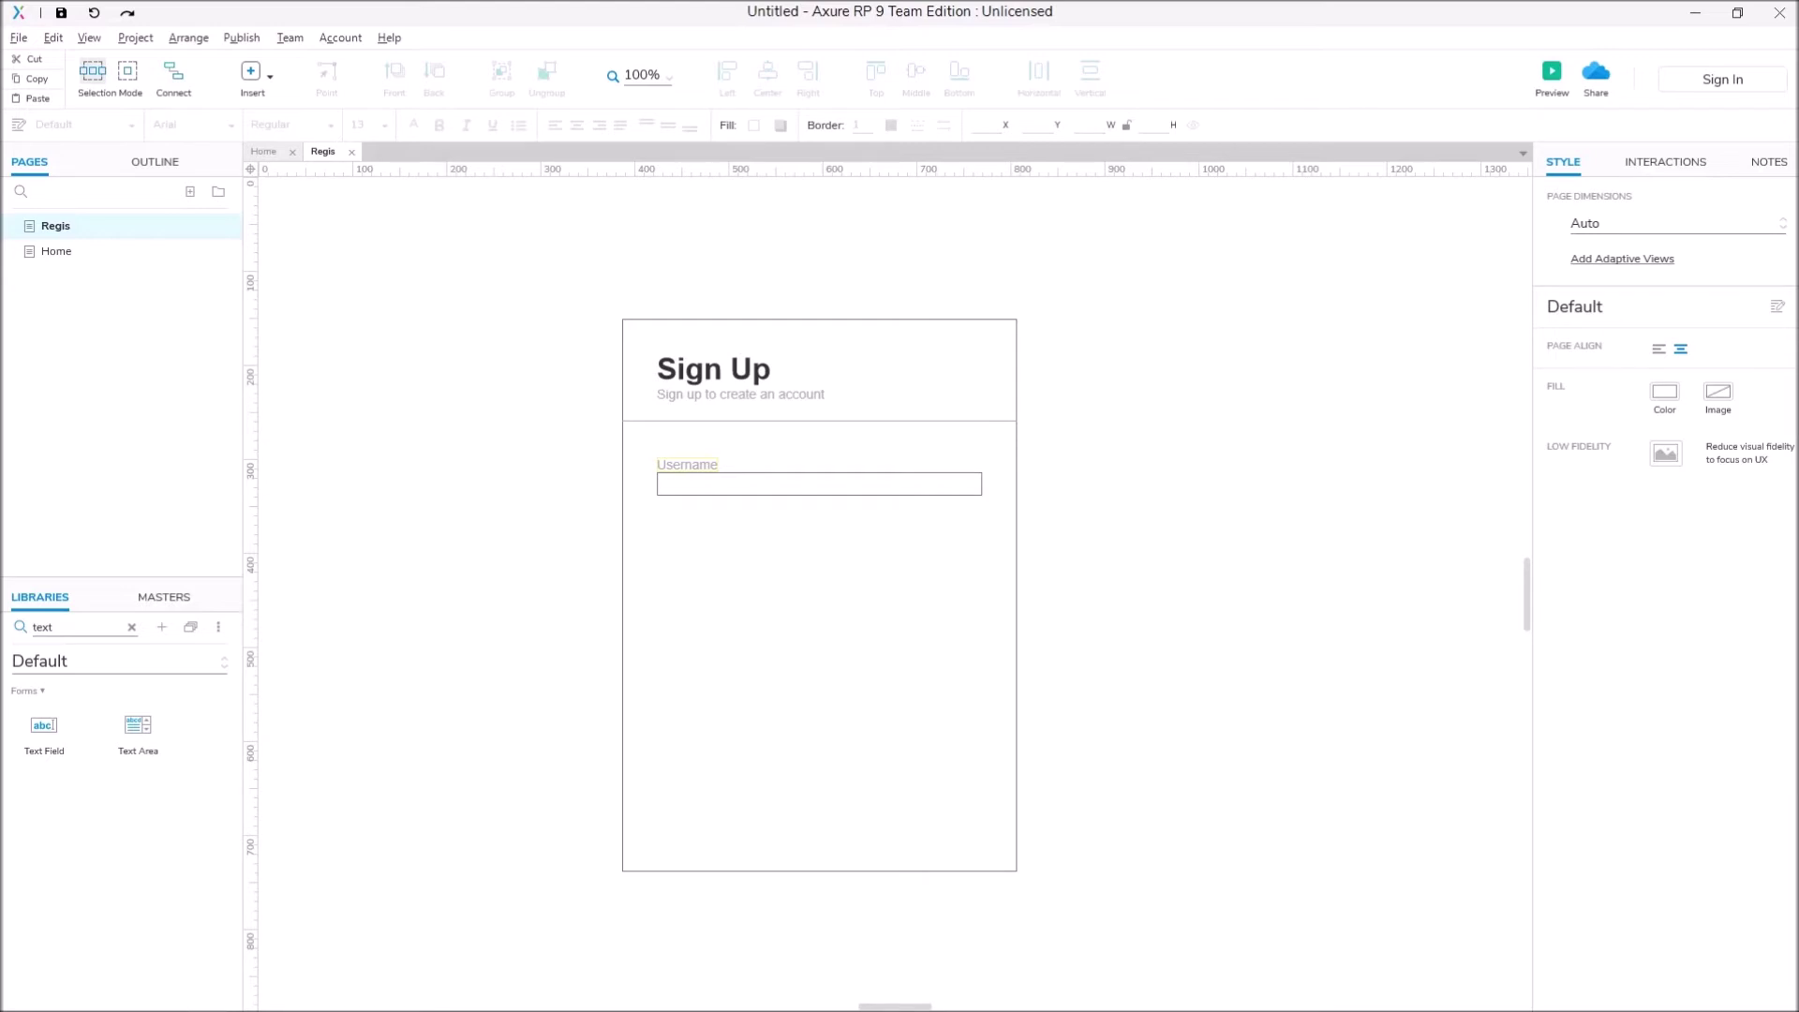
Step: Group the Username label with its text field
{"action": "type", "text": "tcrtl"}
{"action": "key", "text": "BackSpace"}
{"action": "key", "text": "BackSpace"}
{"action": "key", "text": "BackSpace"}
{"action": "type", "text": "trl + click"}
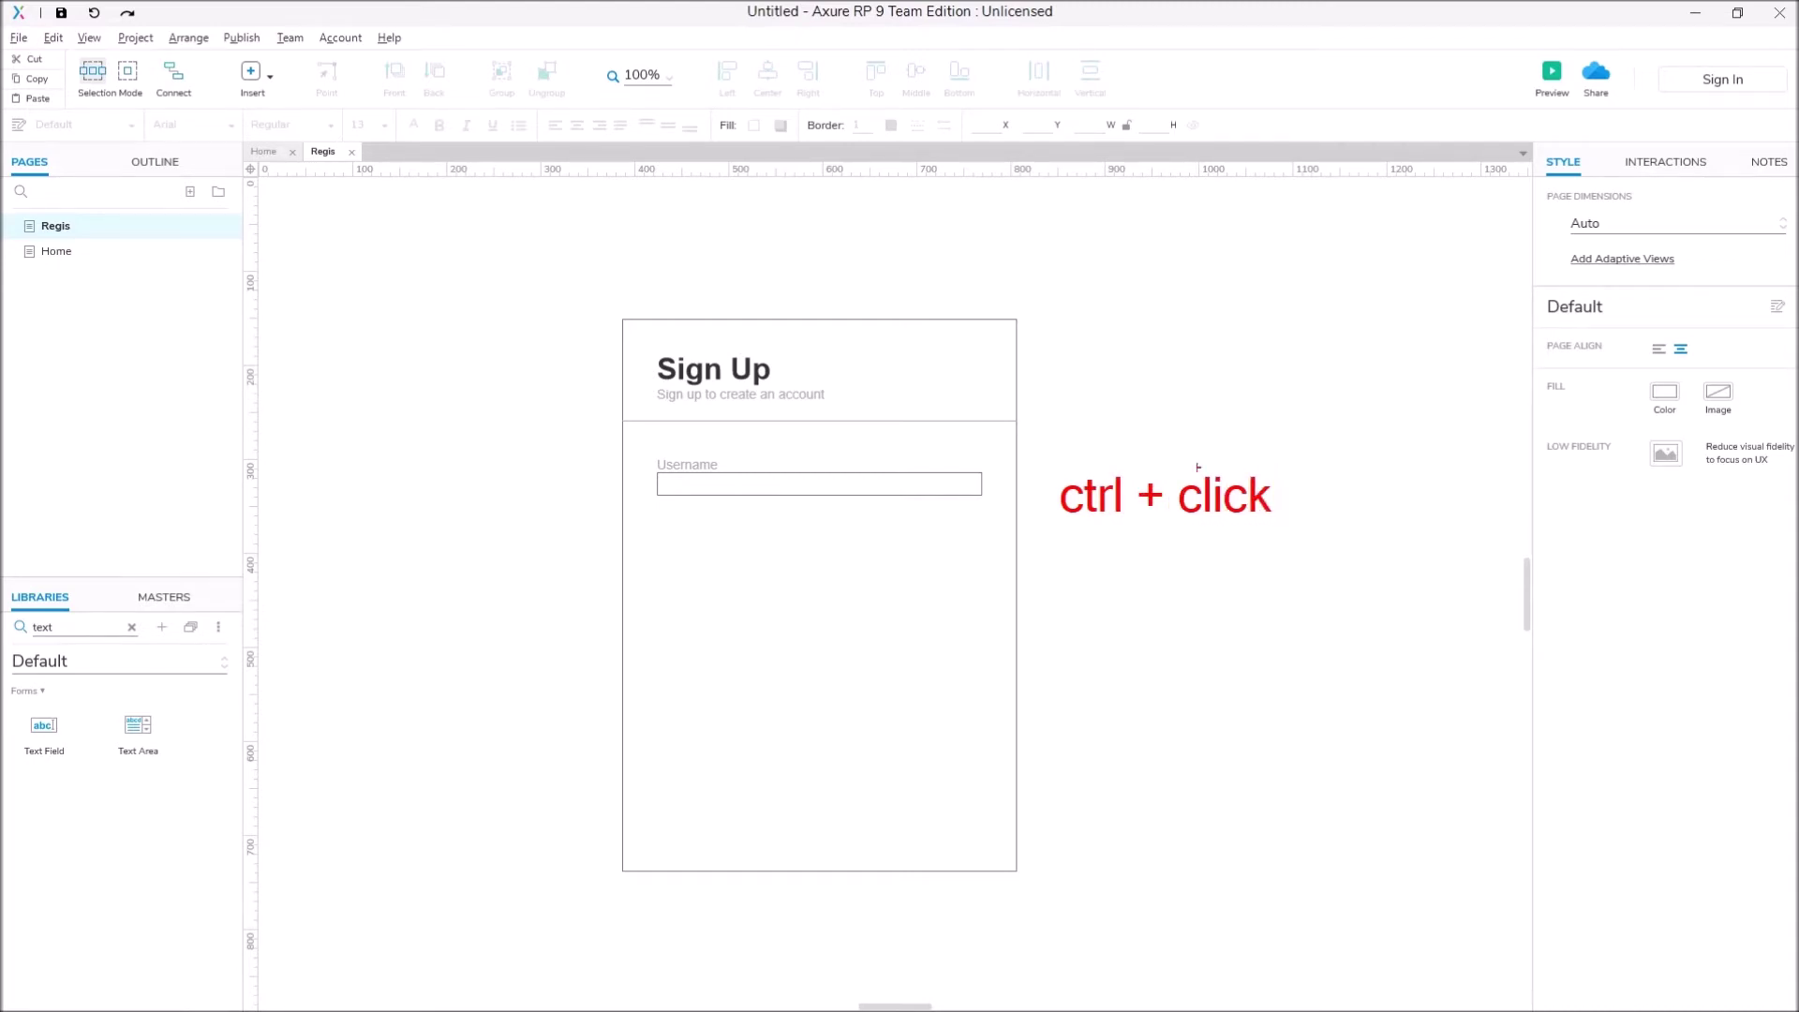
{"action": "key", "text": "Escape"}
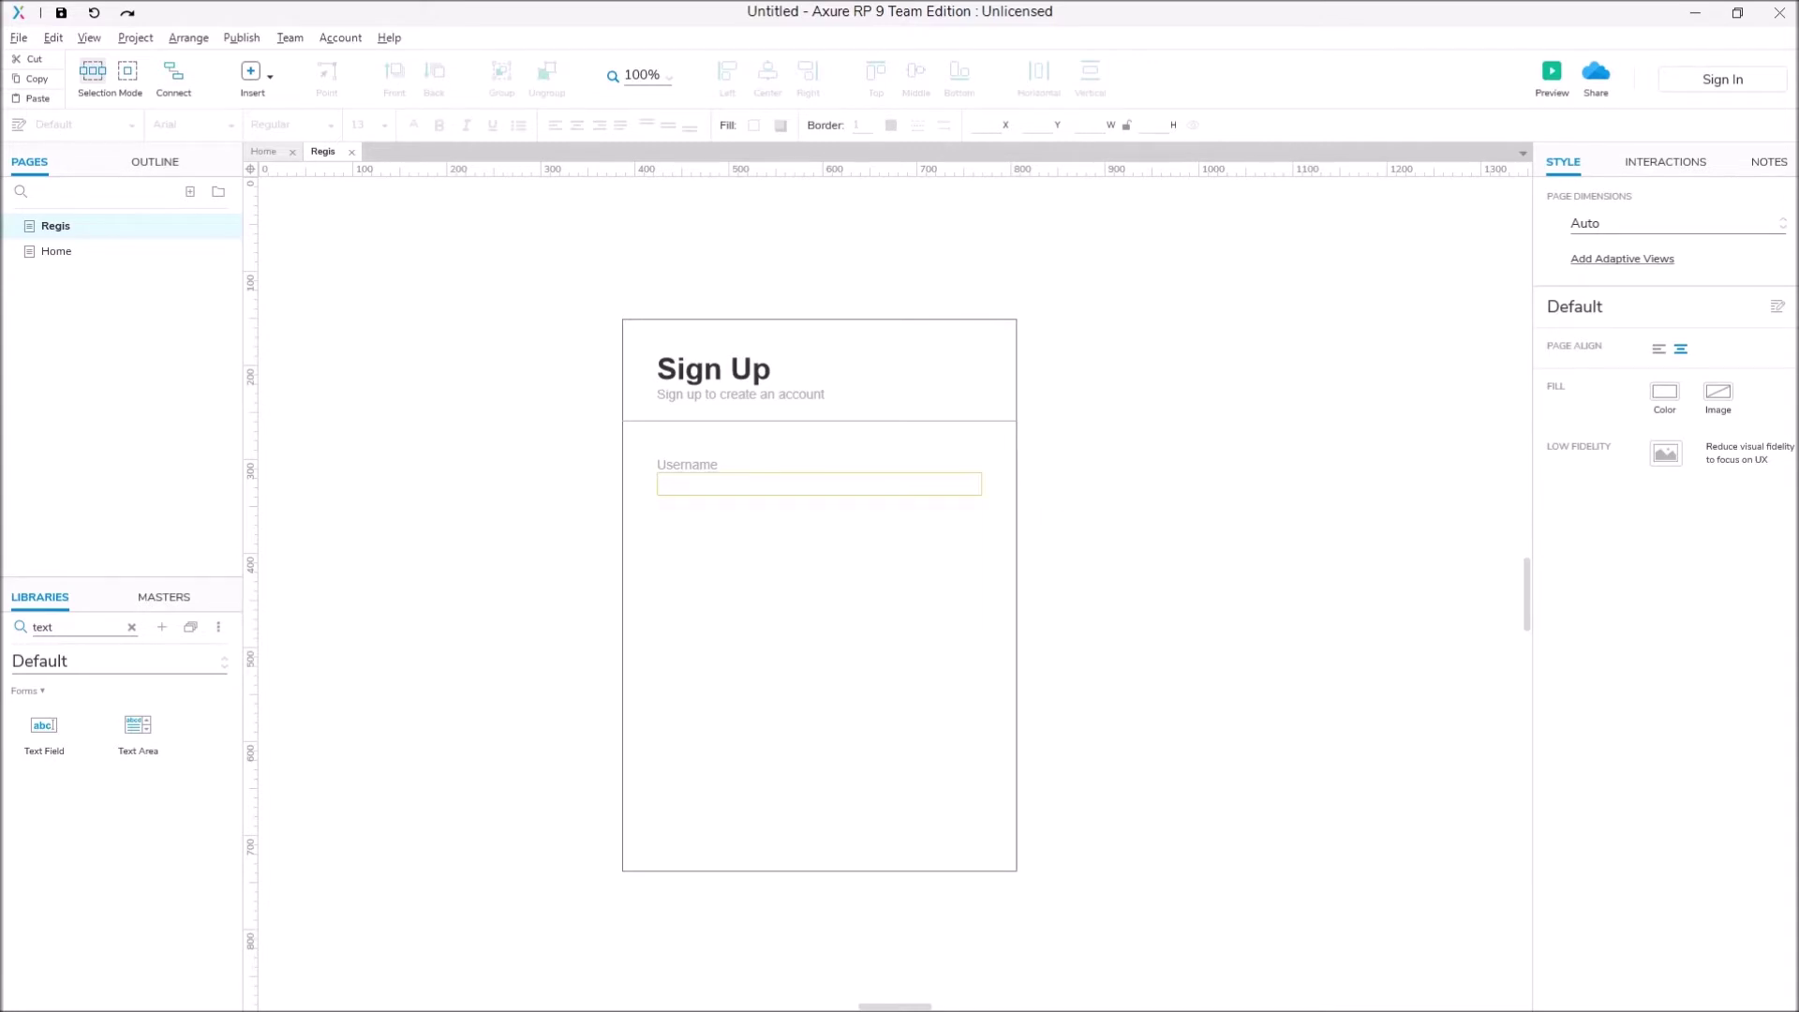
{"action": "left_click", "coordinate": [687, 464], "text": "ctrl"}
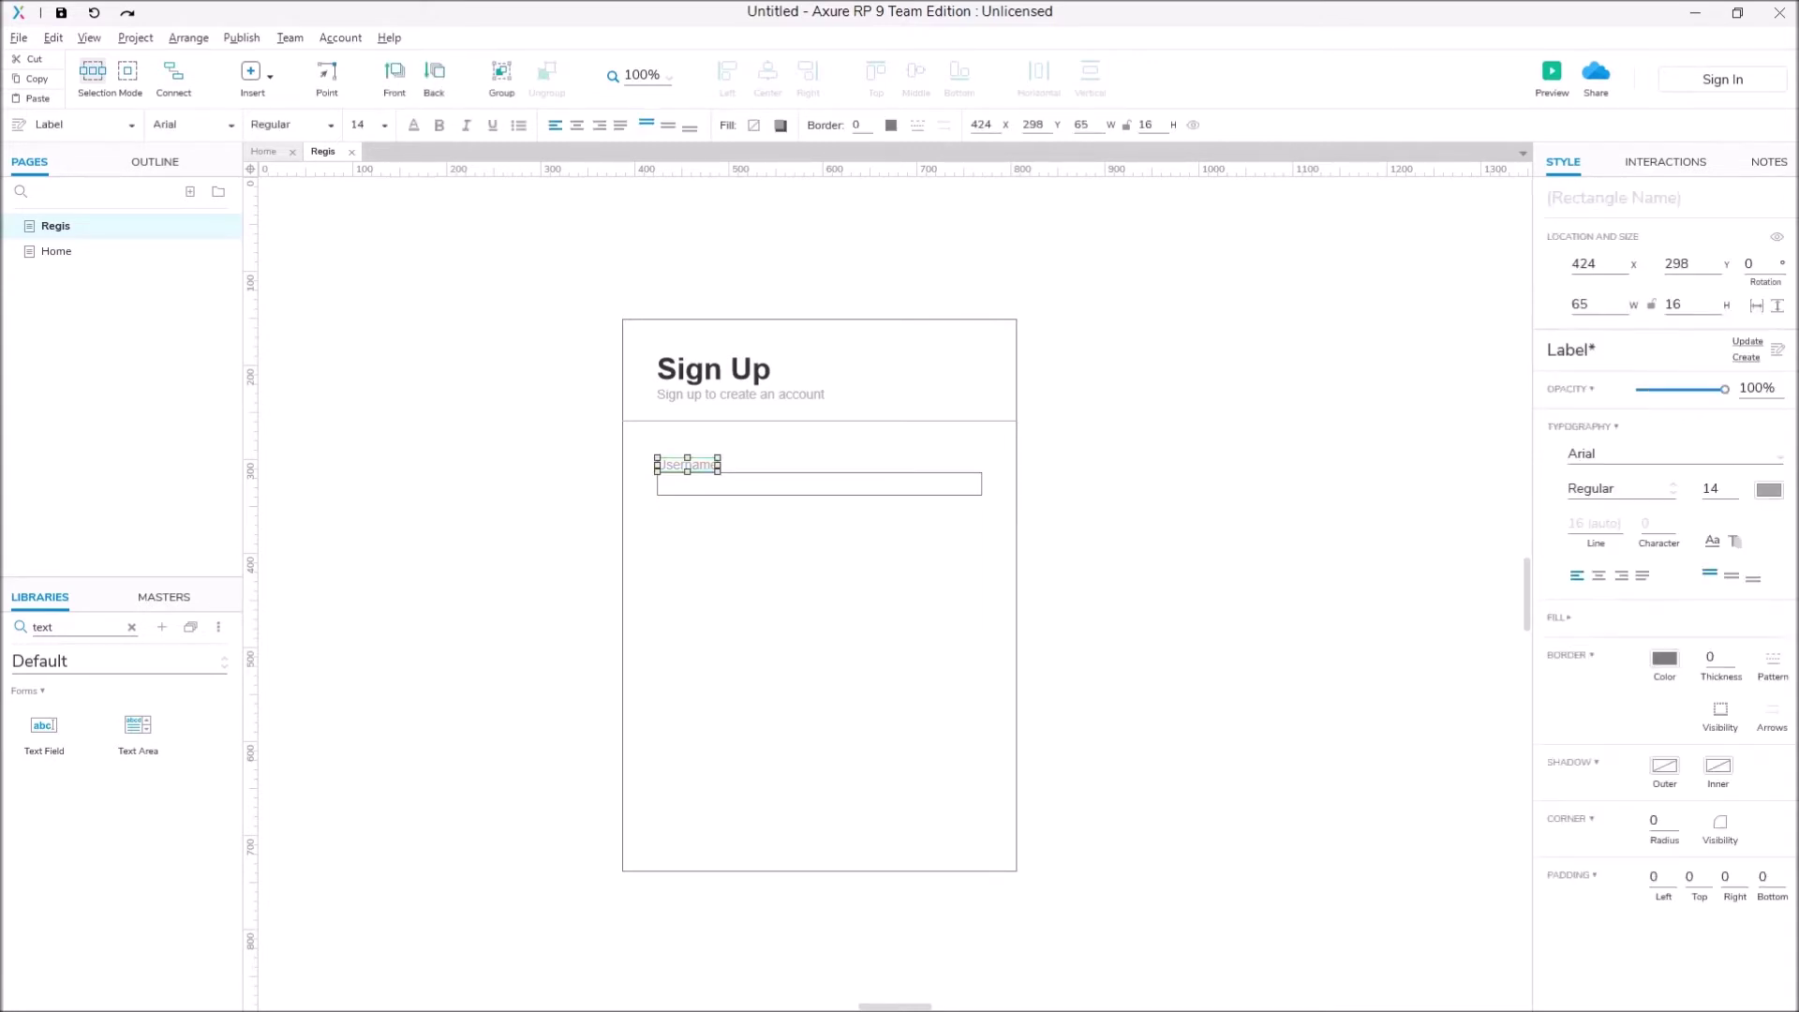
{"action": "left_click", "coordinate": [820, 483], "text": "ctrl"}
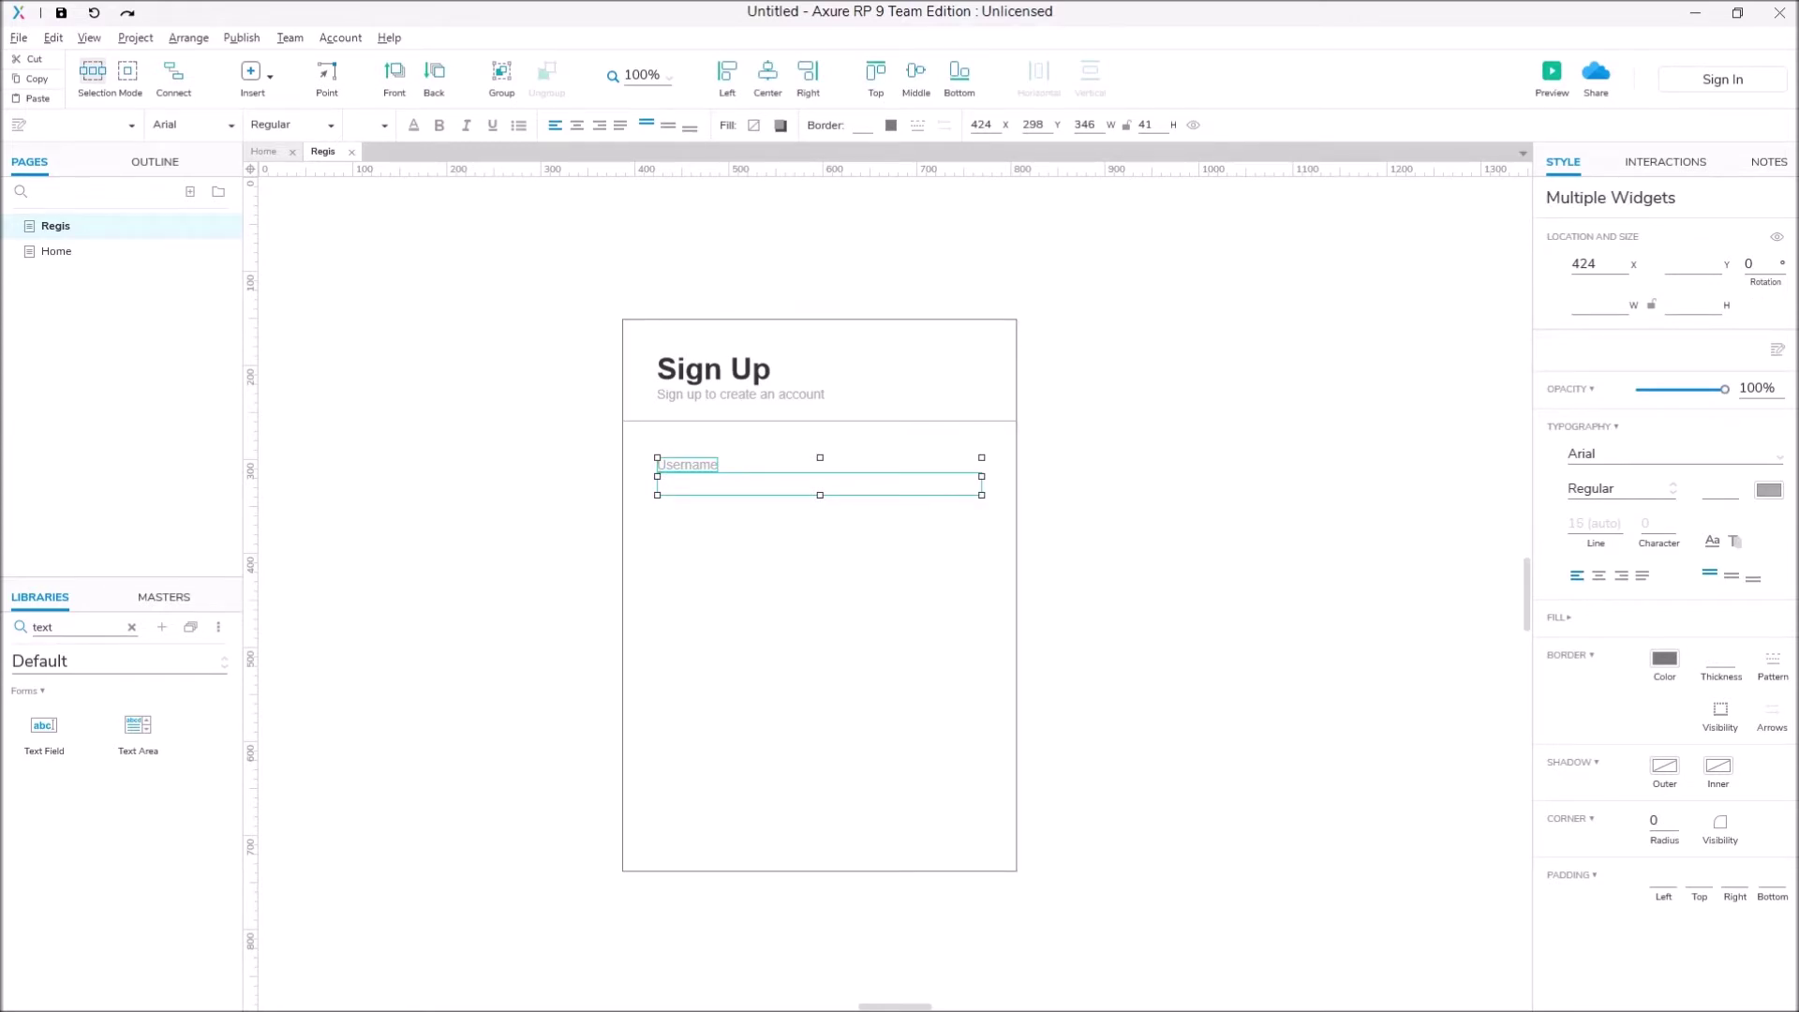
{"action": "key", "text": "ctrl+g"}
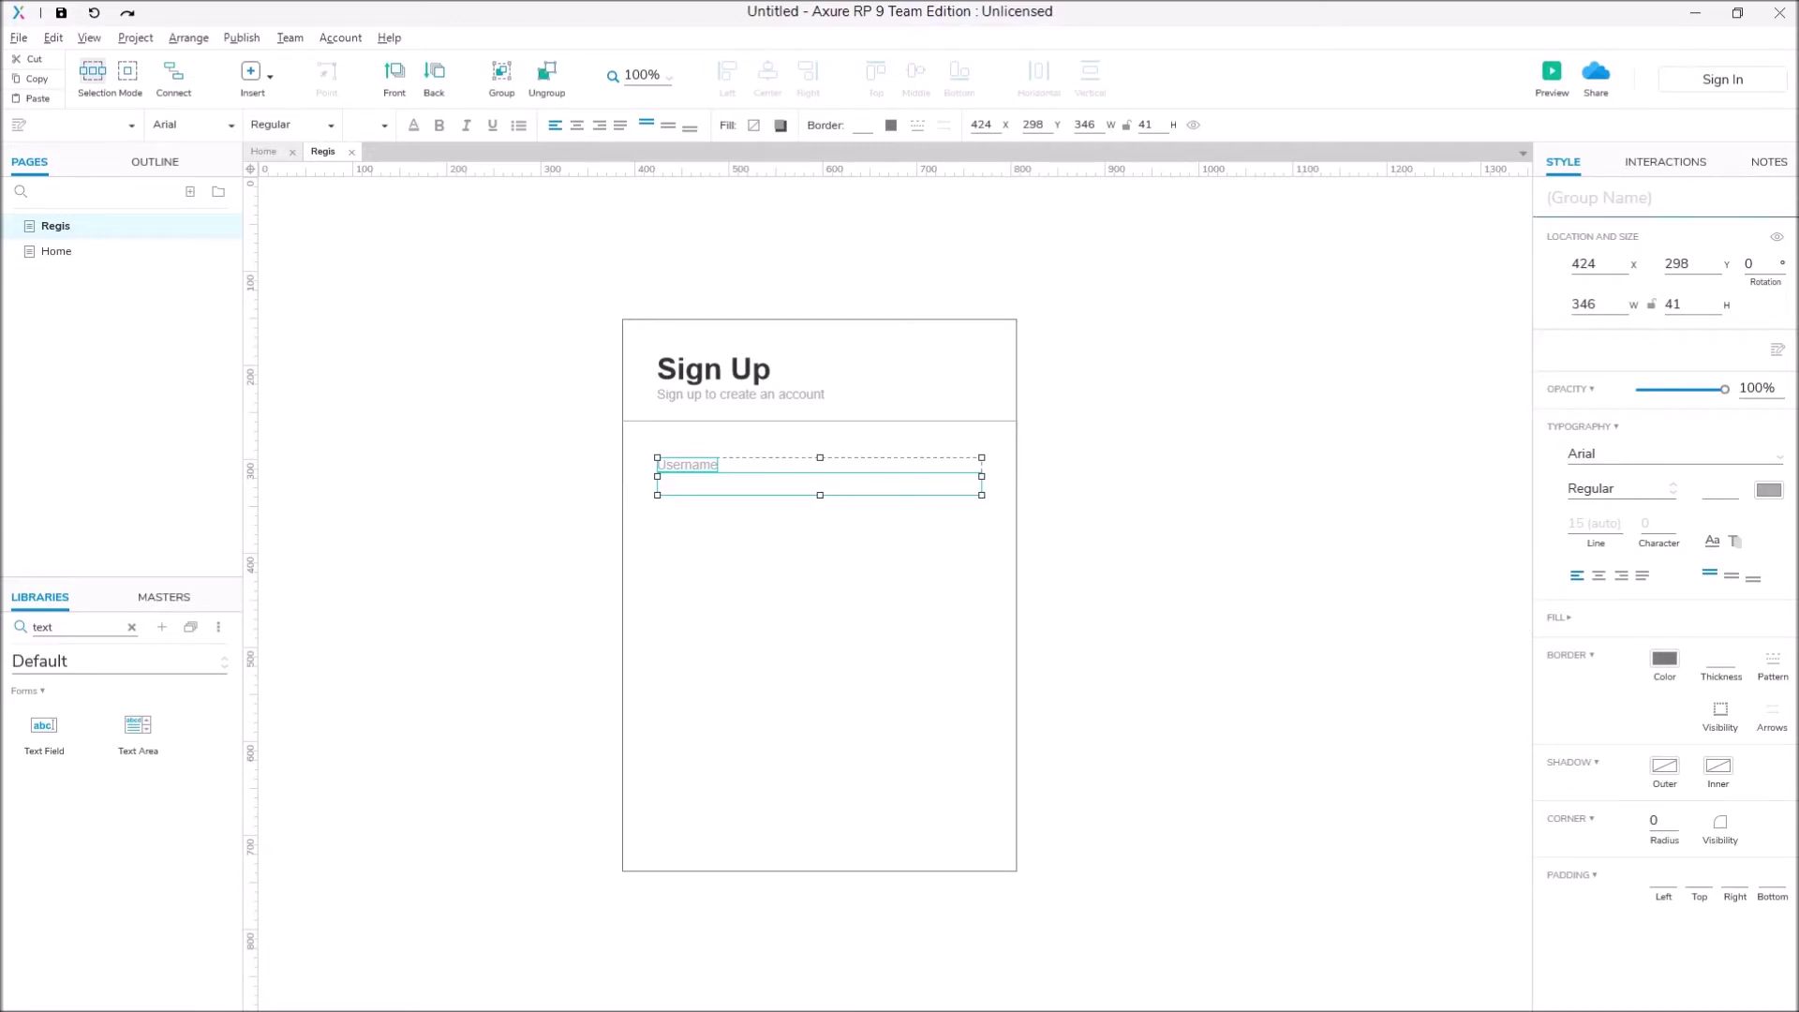
{"action": "key", "text": "Escape"}
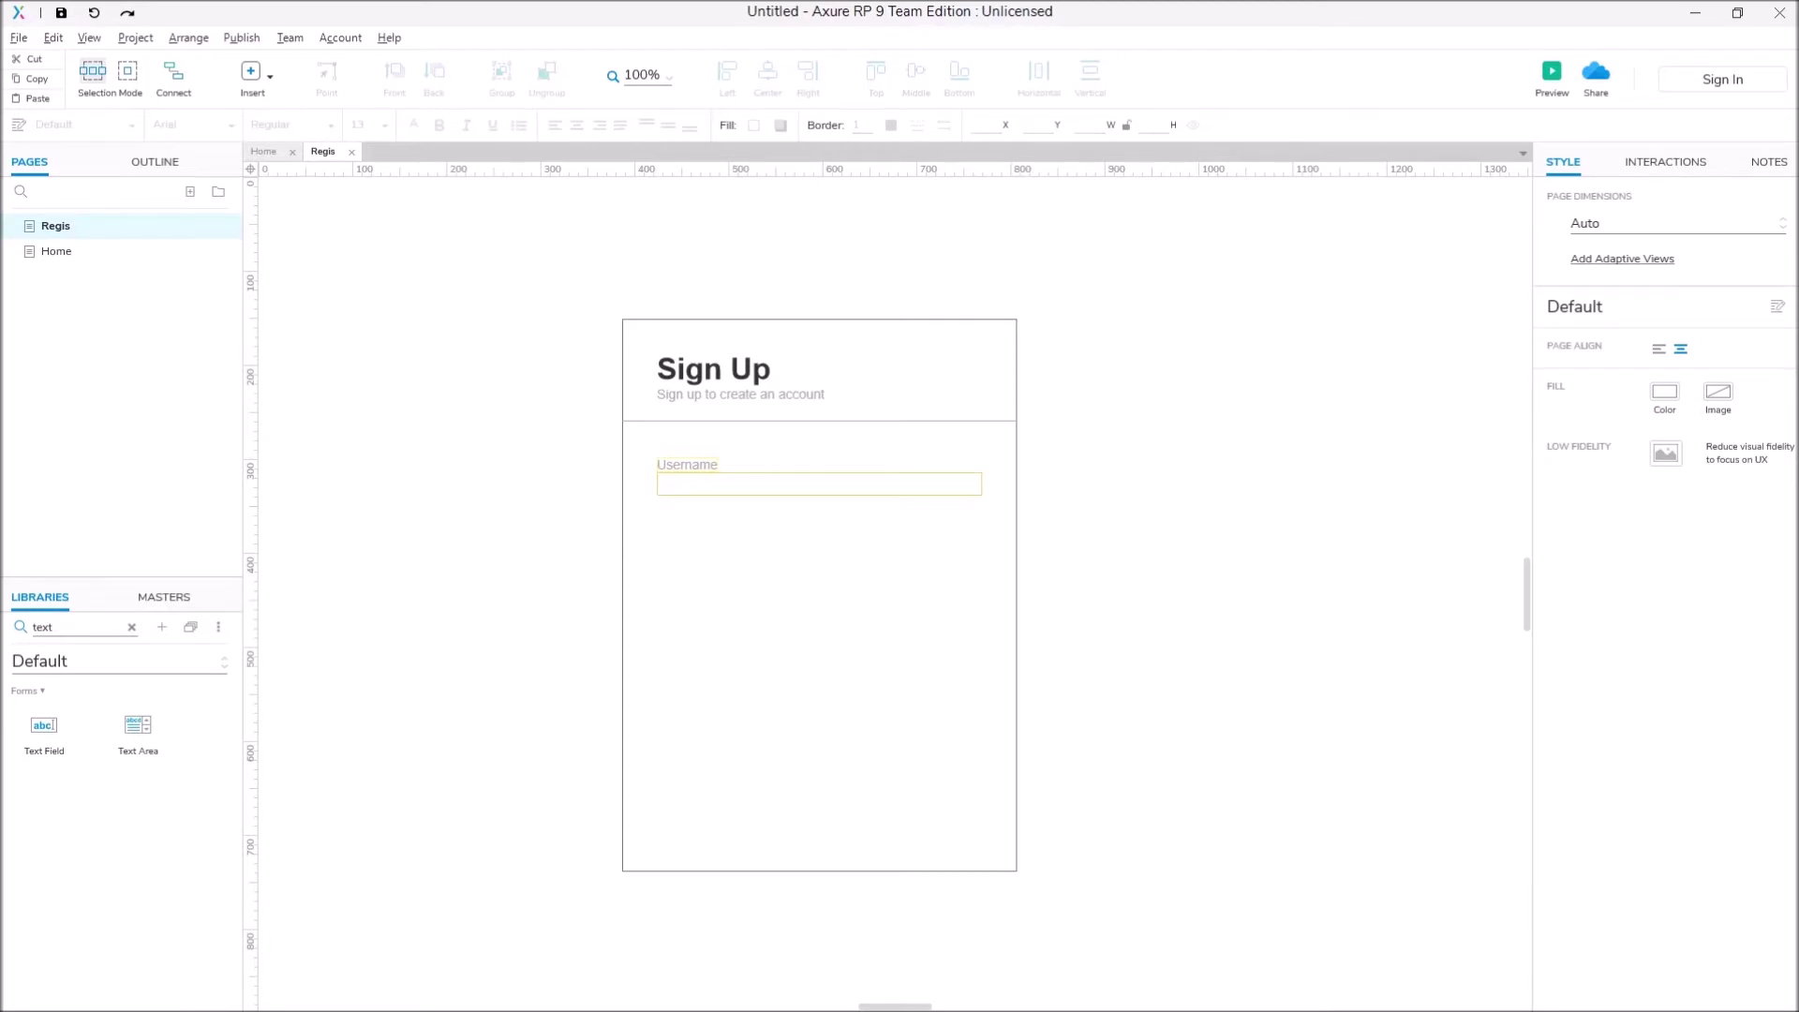
Step: Name the text field txtUsername
{"action": "left_click", "coordinate": [820, 484]}
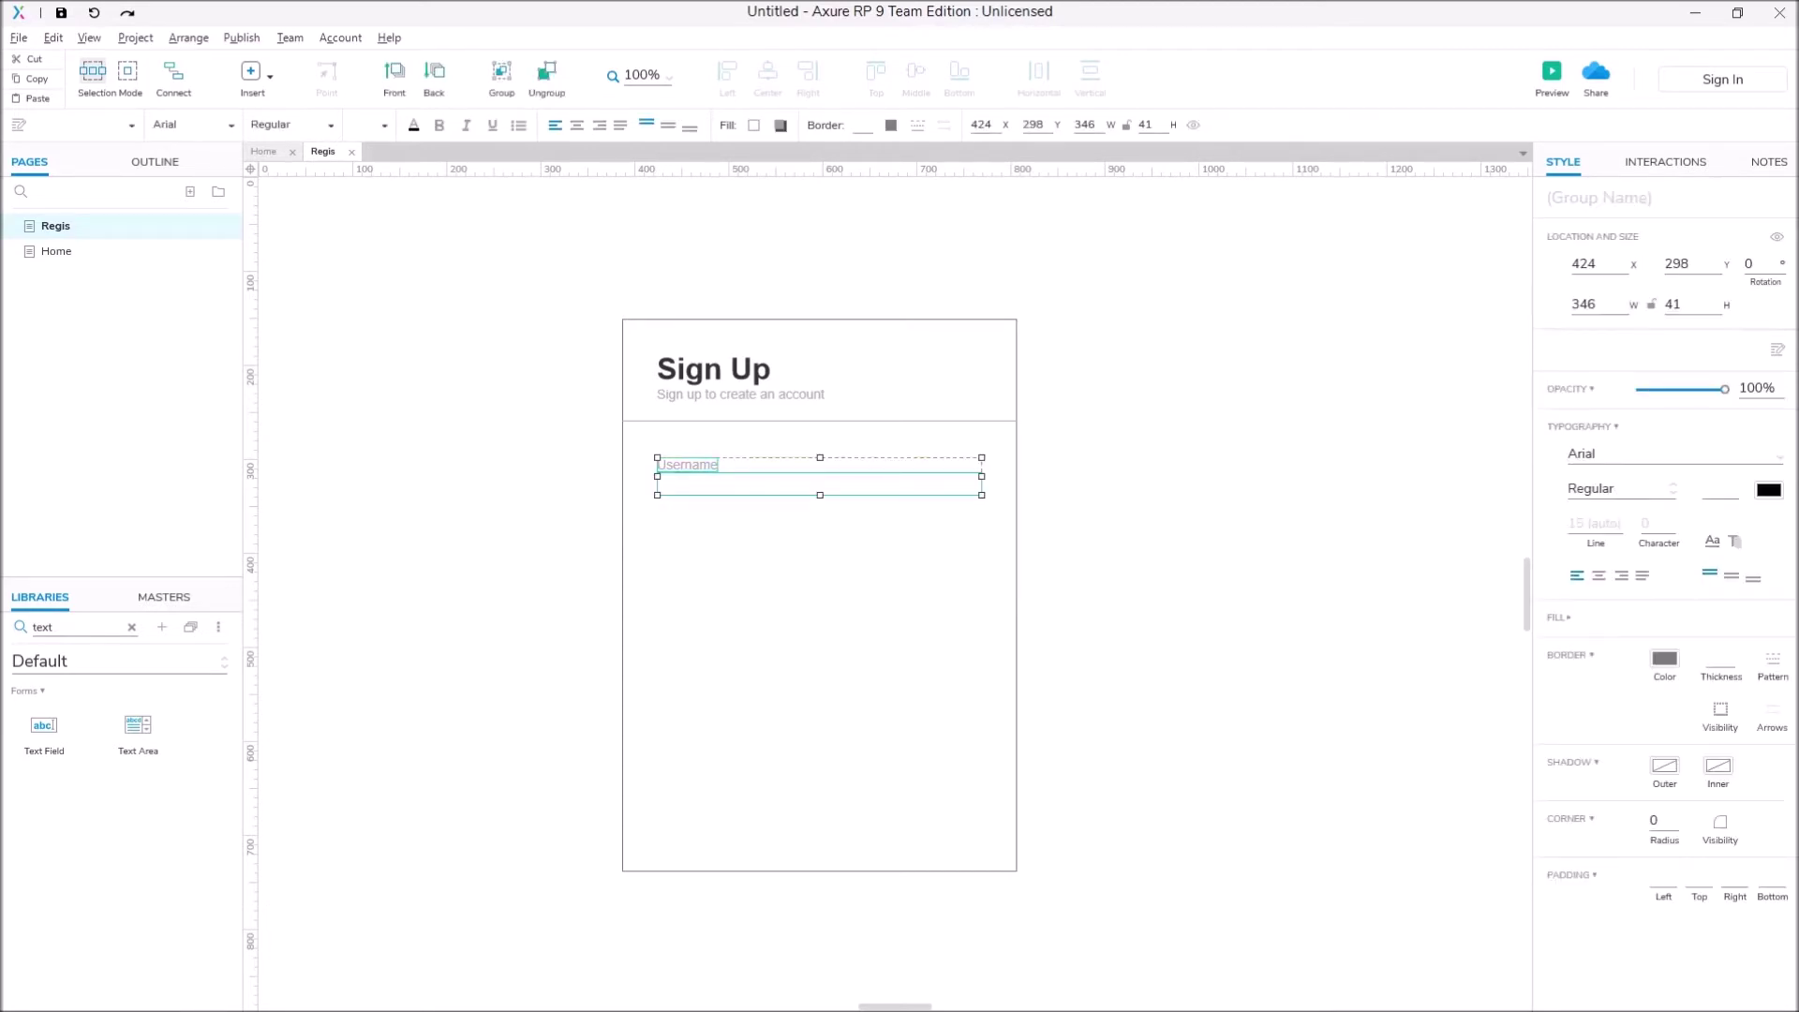
{"action": "key", "text": "Escape"}
{"action": "left_click", "coordinate": [820, 483]}
{"action": "left_click", "coordinate": [819, 483]}
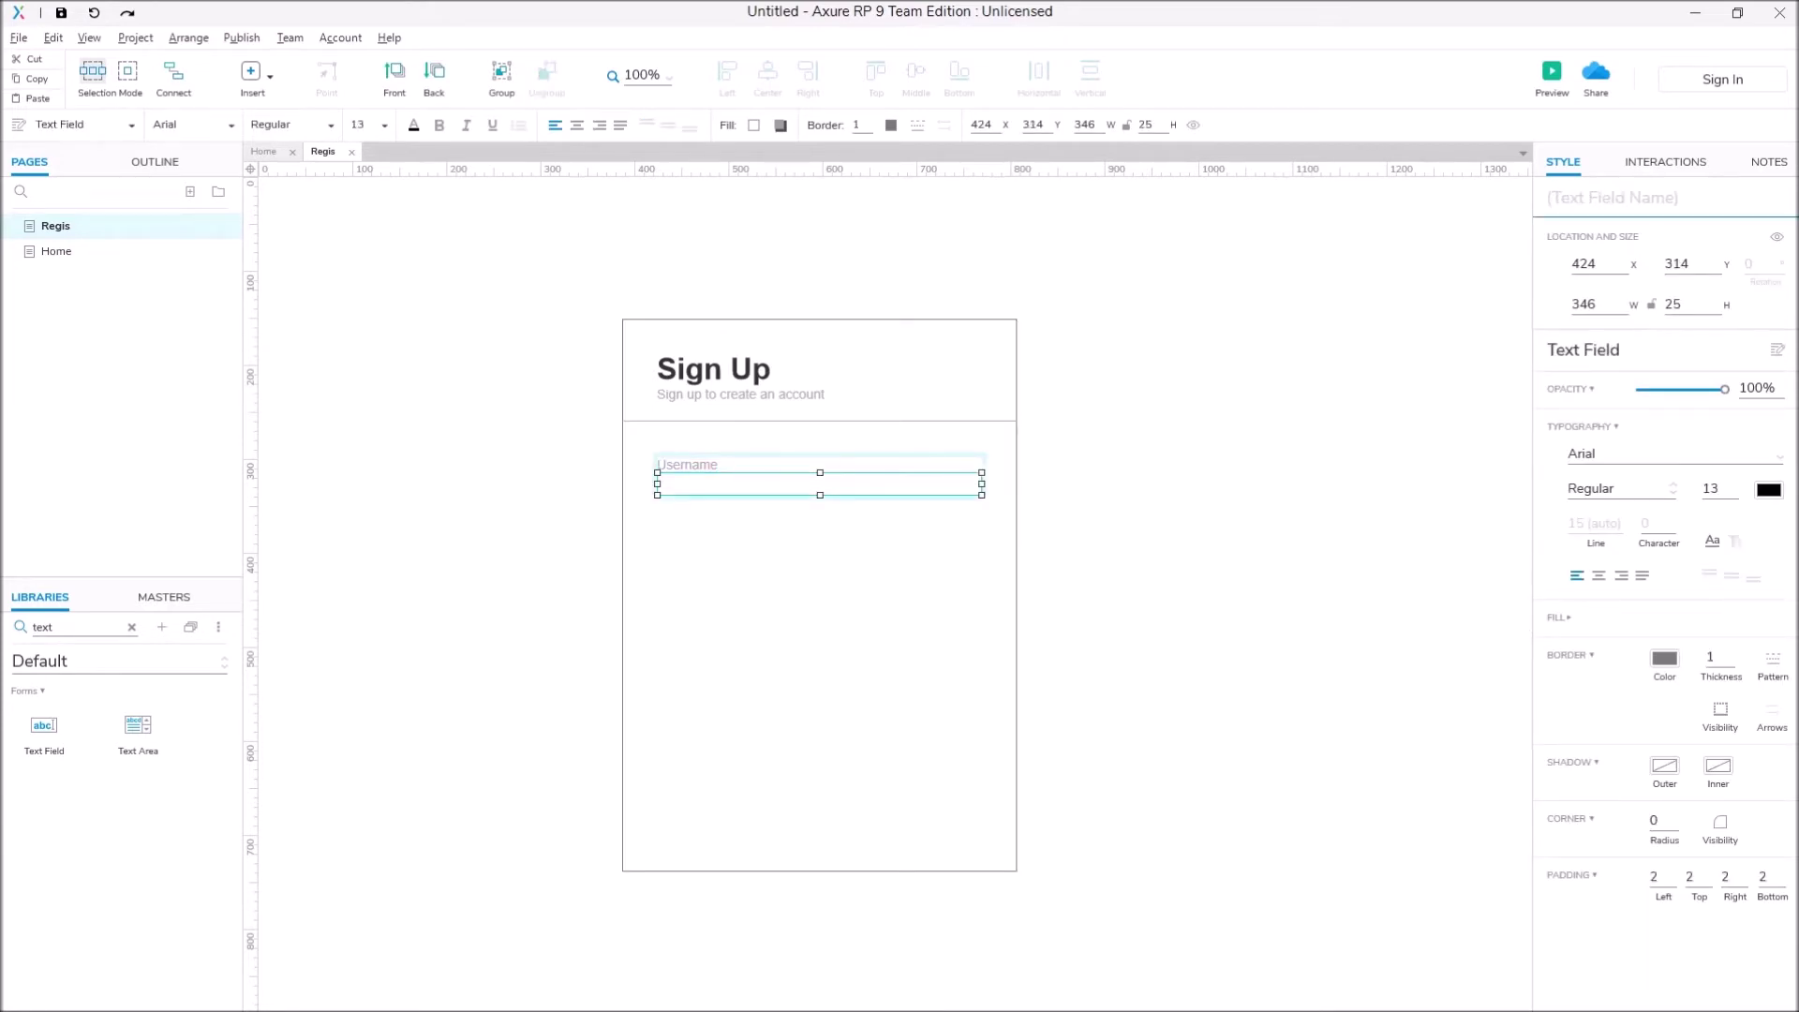
{"action": "left_click", "coordinate": [1611, 197]}
{"action": "type", "text": "txtUsername"}
{"action": "key", "text": "Escape"}
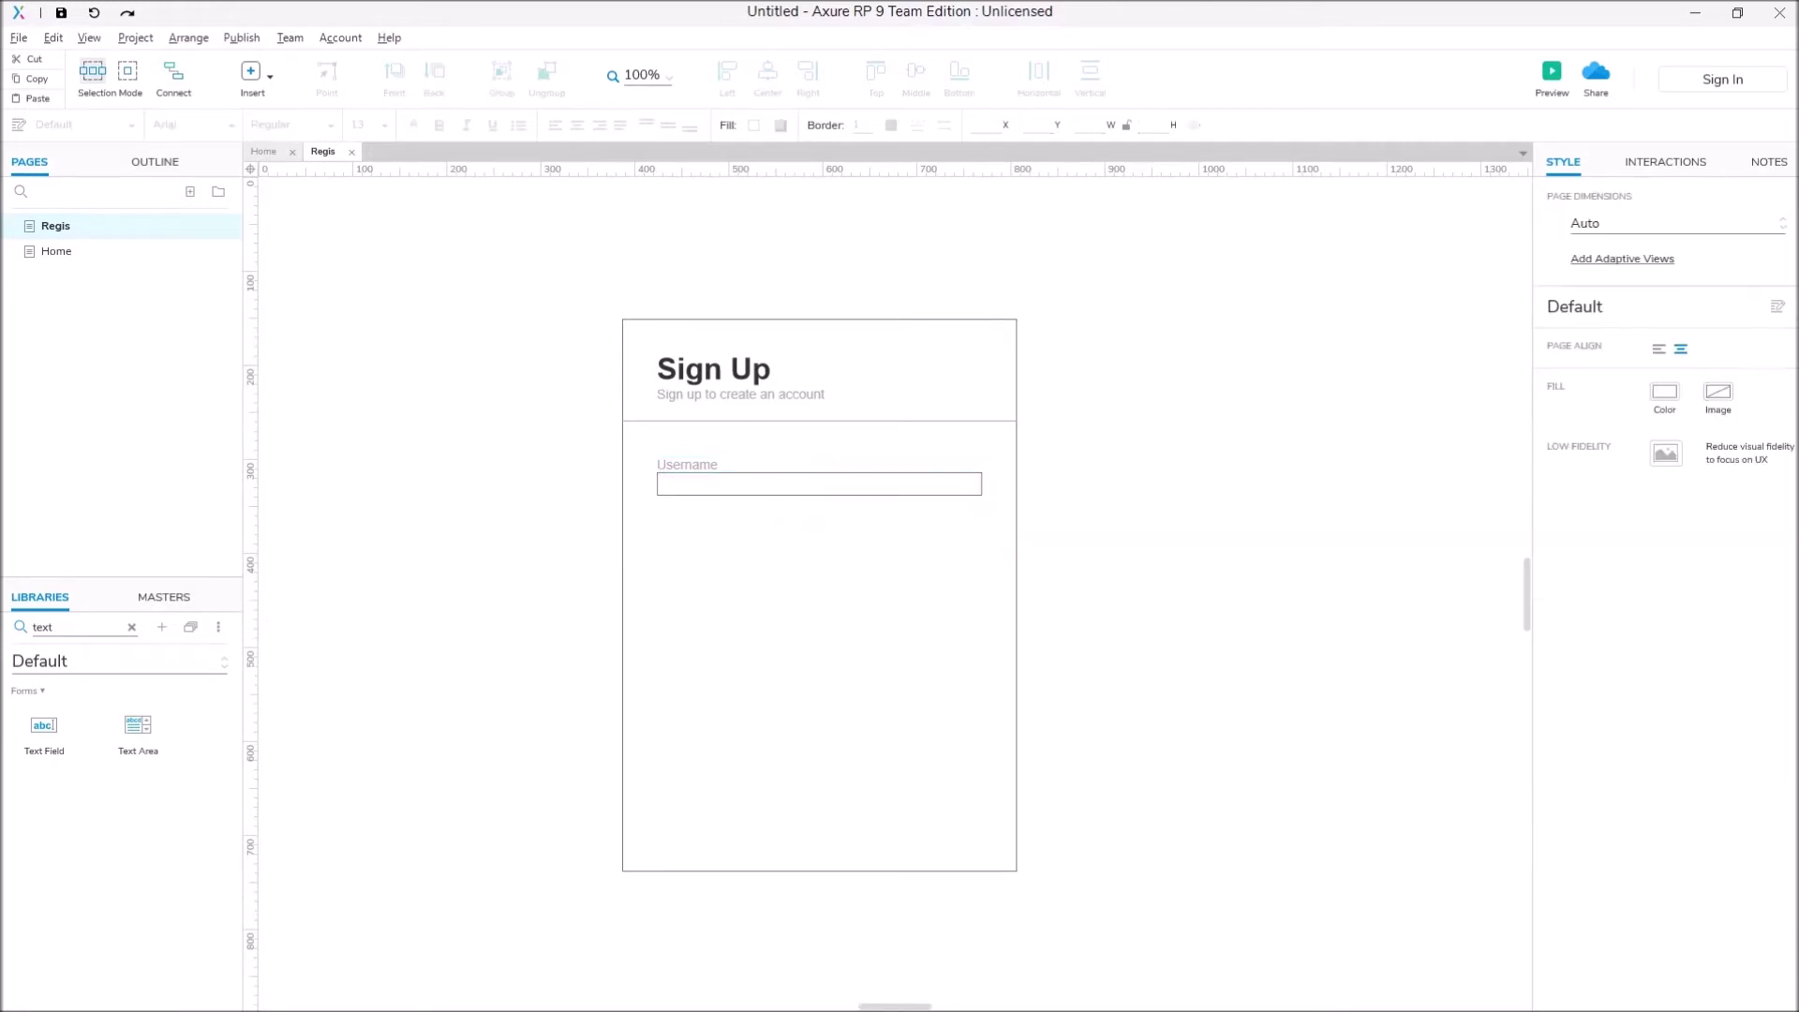
Step: Duplicate the Username label-and-field pair into stacked copies down the form
{"action": "left_click_drag", "start_coordinate": [647, 450], "coordinate": [993, 501]}
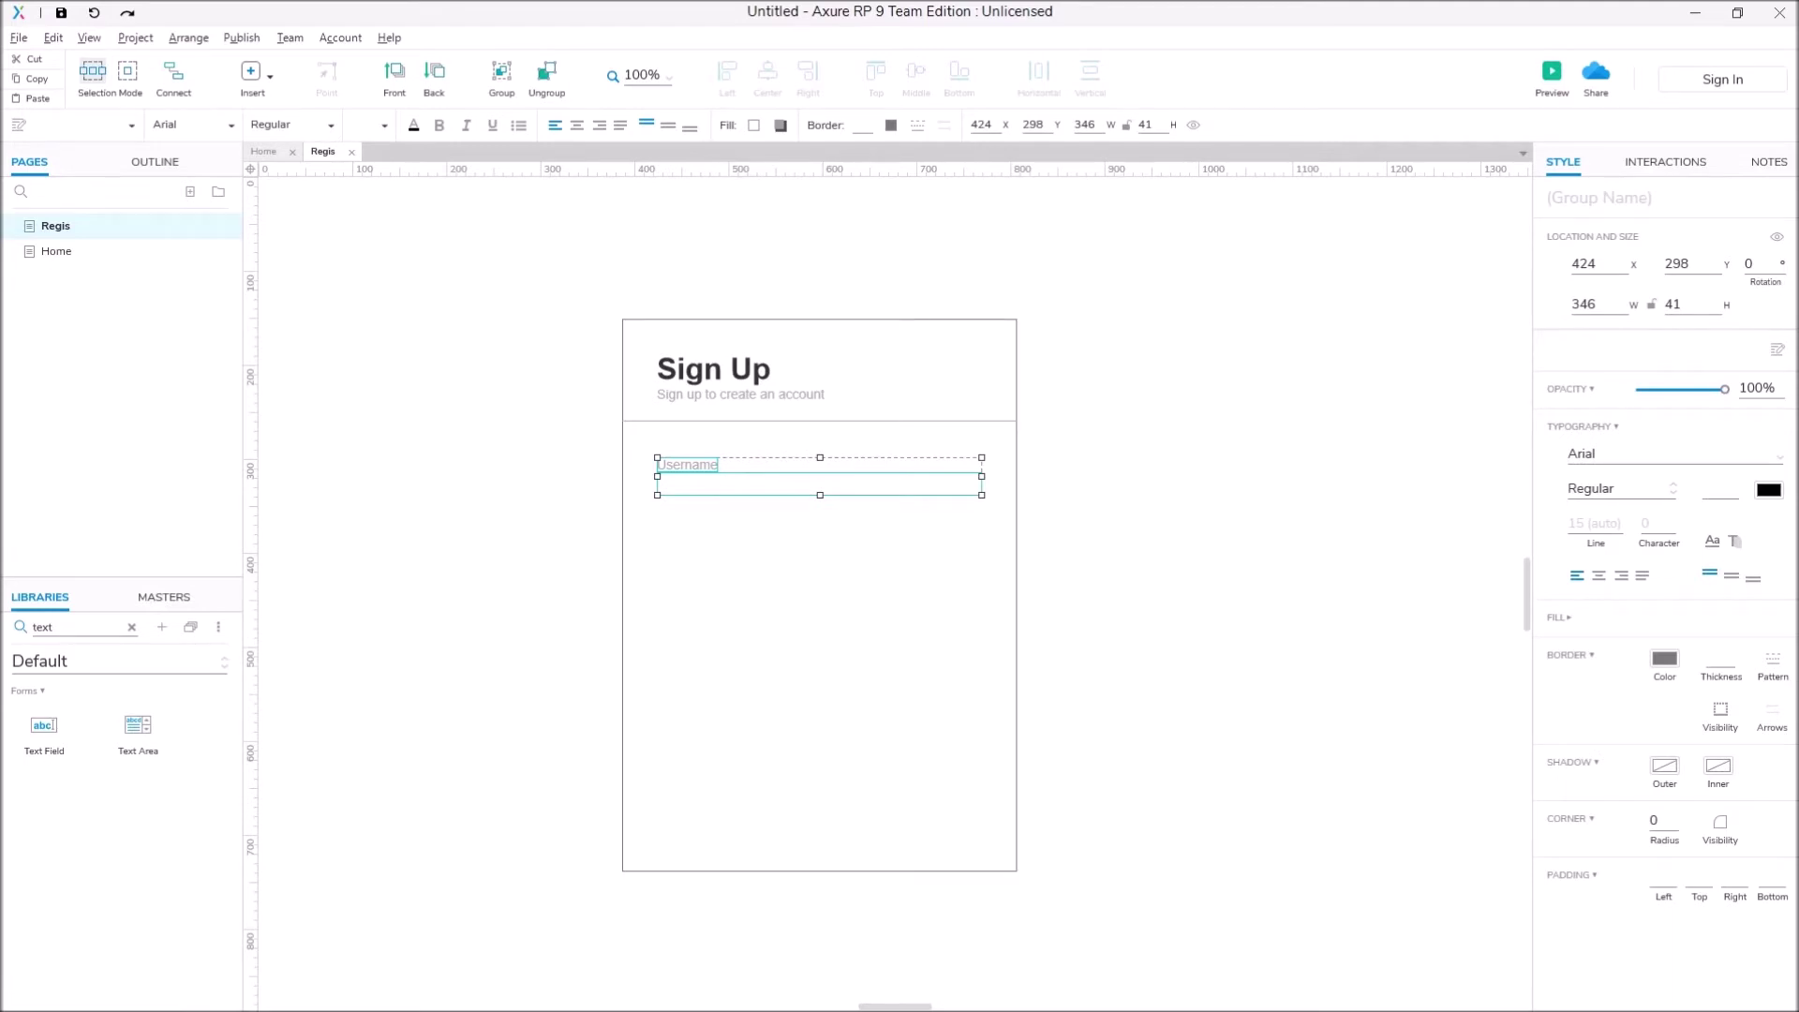
{"action": "key", "text": "ctrl+d"}
{"action": "key", "text": "ctrl+d"}
{"action": "mouse_move", "coordinate": [834, 496]}
{"action": "left_mouse_down"}
{"action": "mouse_move", "coordinate": [815, 615]}
{"action": "mouse_move", "coordinate": [824, 512]}
{"action": "left_mouse_up"}
{"action": "left_click_drag", "start_coordinate": [687, 478], "coordinate": [687, 698]}
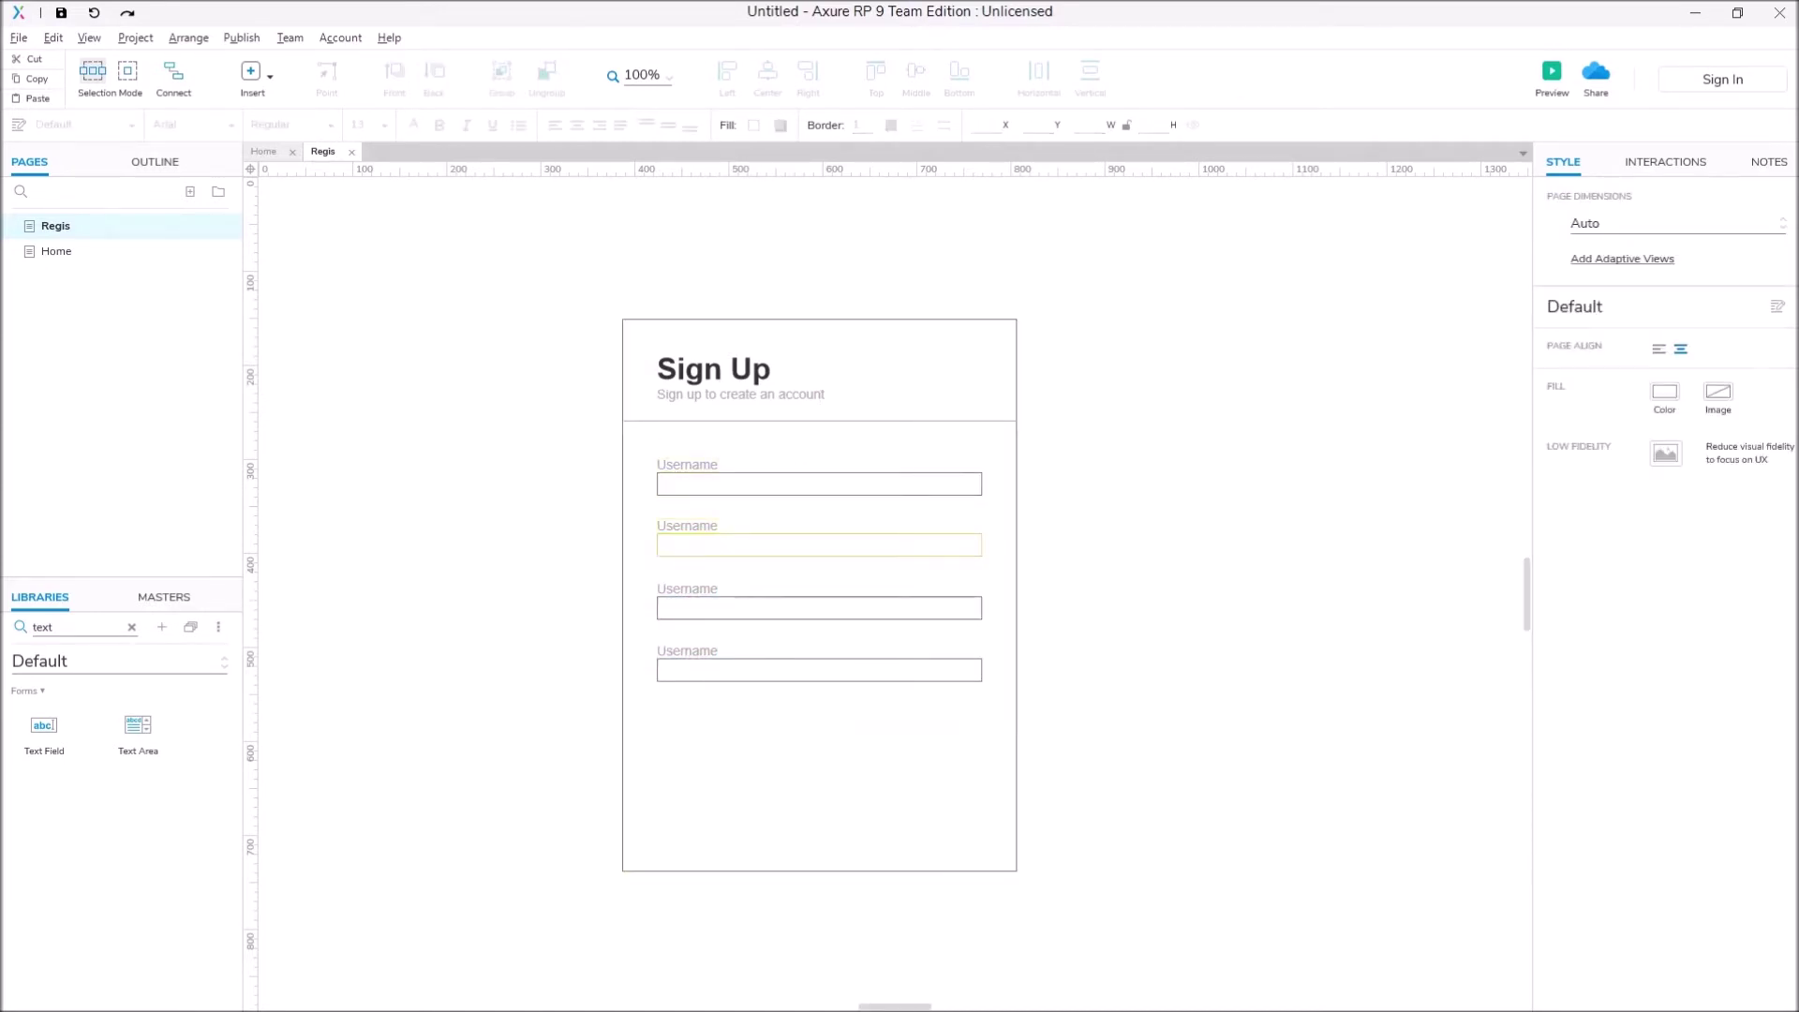
Step: Relabel the second copy 'Email' and name its field txtEmail
{"action": "left_click", "coordinate": [687, 526]}
{"action": "double_click", "coordinate": [687, 525]}
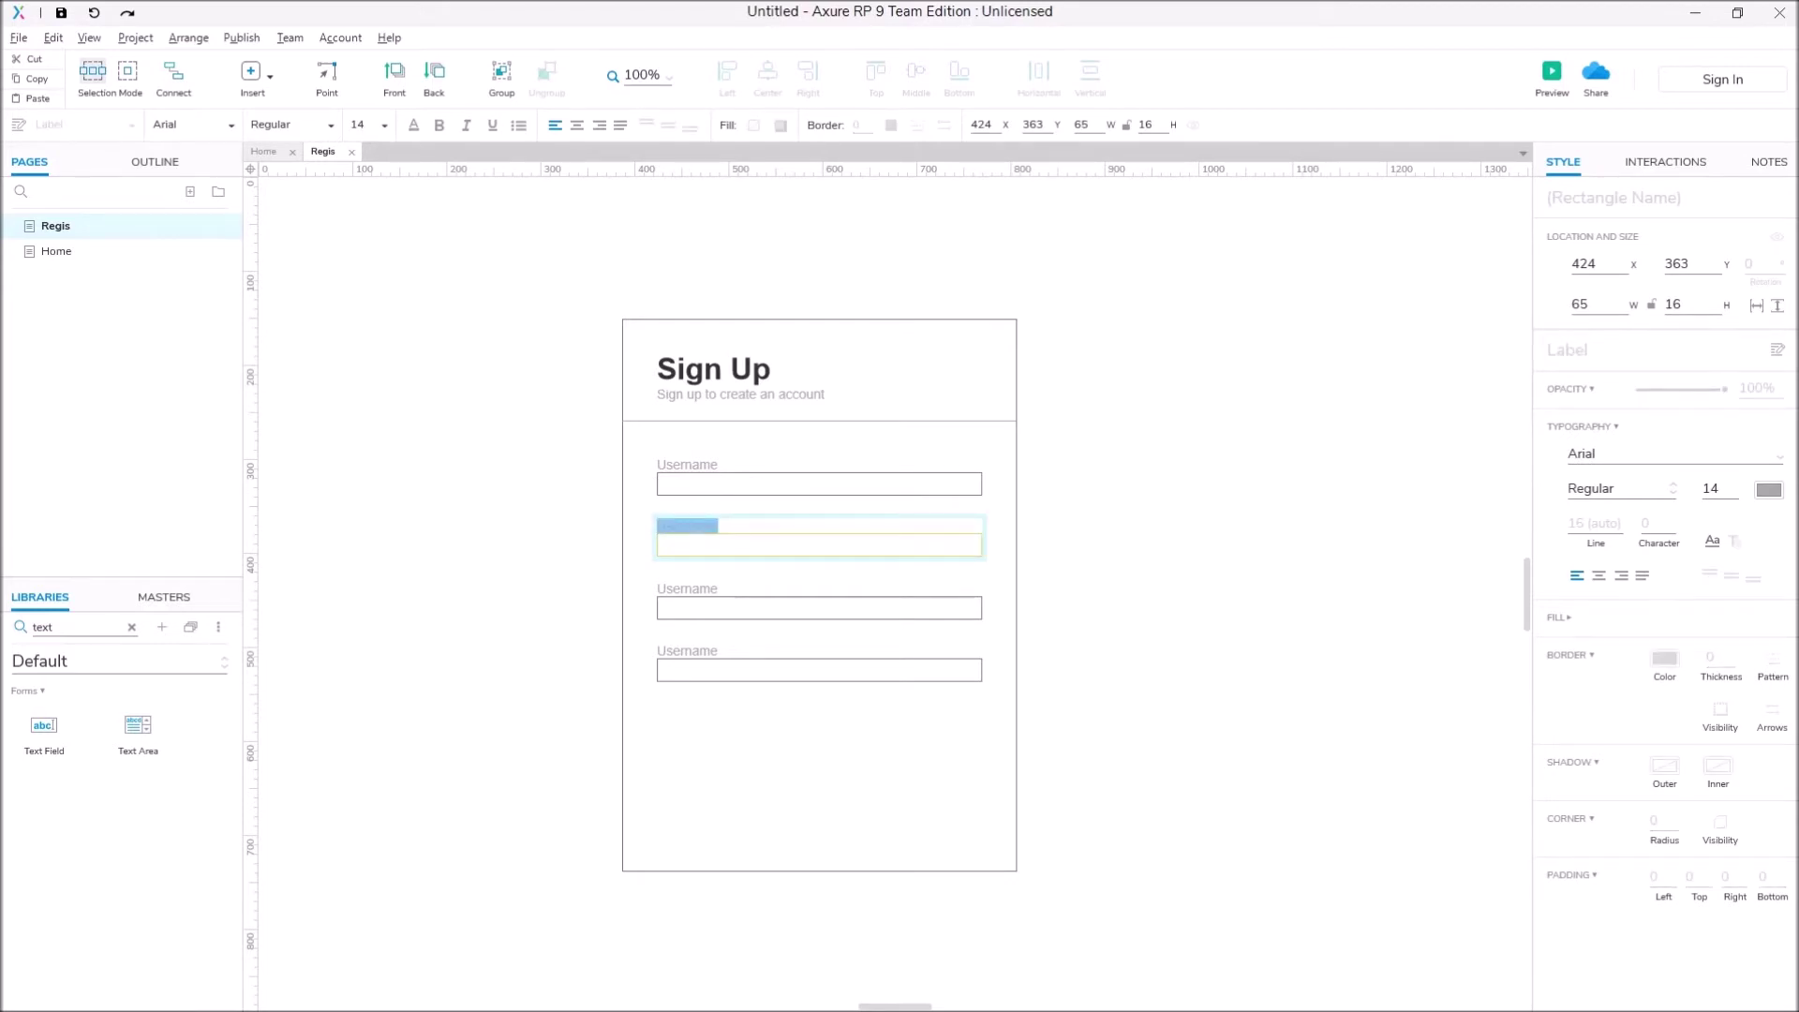
{"action": "type", "text": "Email"}
{"action": "left_click", "coordinate": [819, 544]}
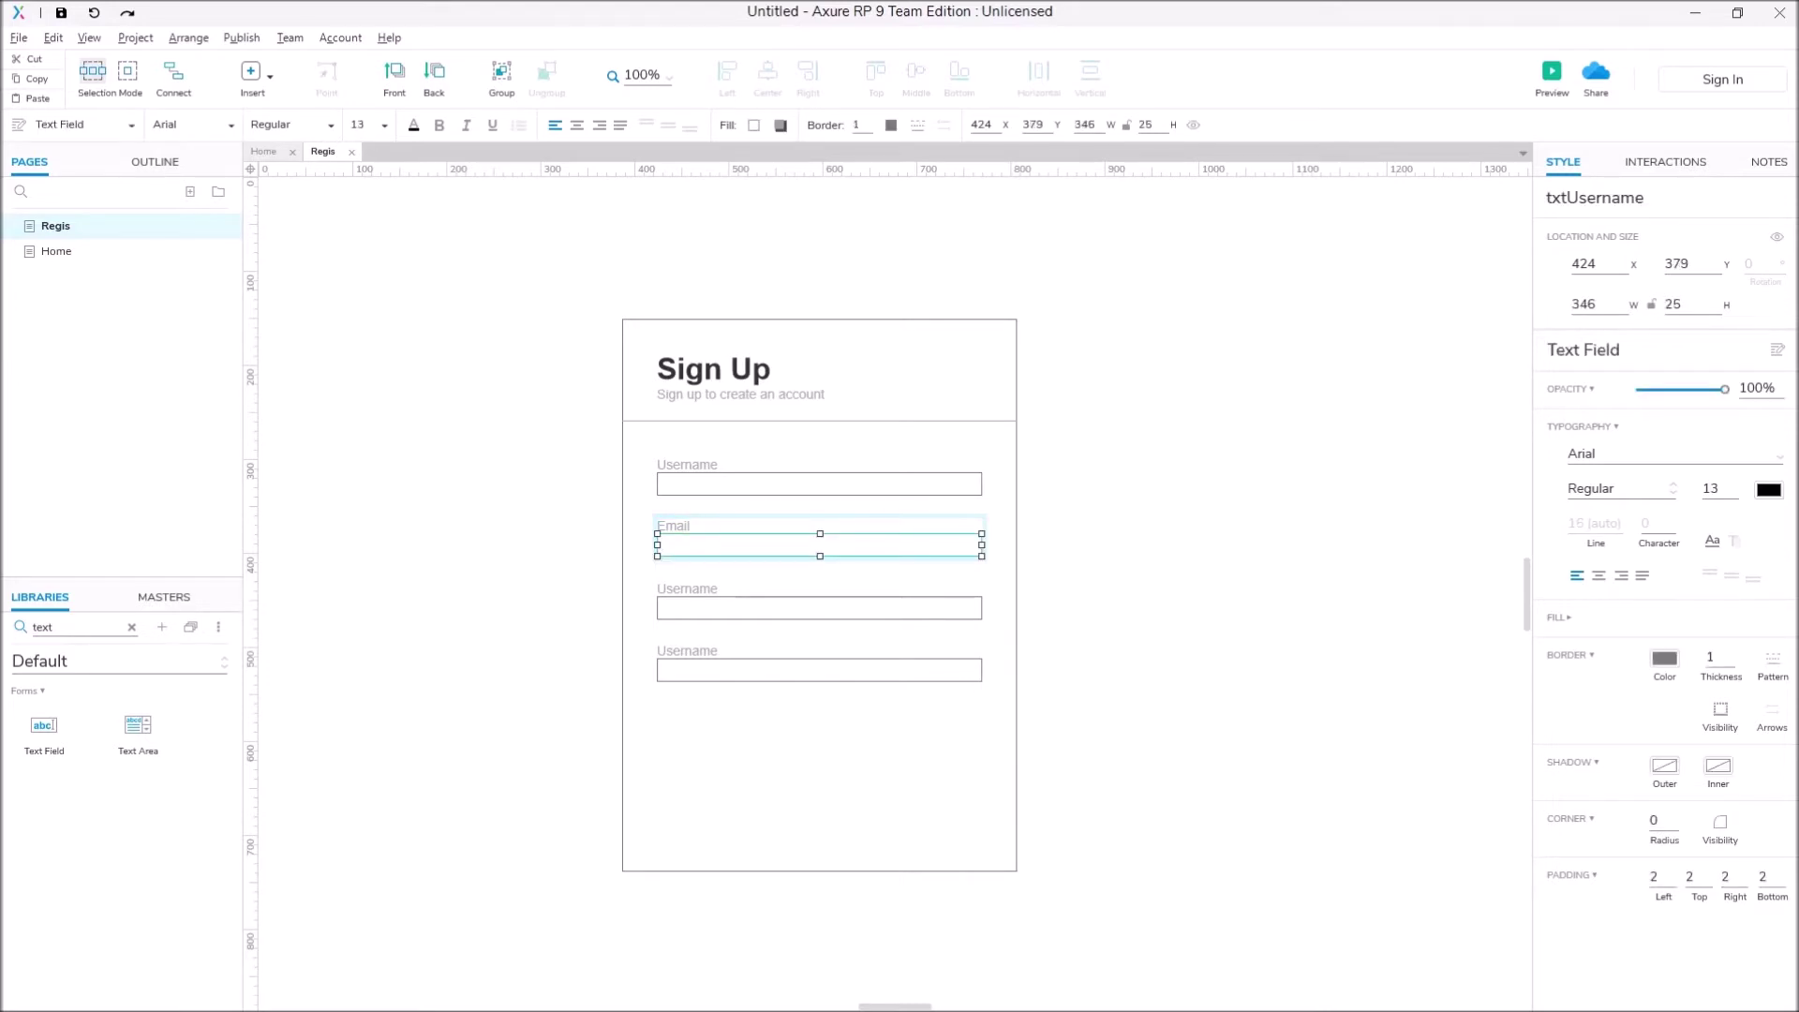
{"action": "left_click", "coordinate": [1644, 197]}
{"action": "key", "text": "shift+Left"}
{"action": "key", "text": "shift+Left"}
{"action": "key", "text": "shift+Left"}
{"action": "key", "text": "shift+Left"}
{"action": "key", "text": "shift+Left"}
{"action": "key", "text": "shift+Left"}
{"action": "key", "text": "shift+Left"}
{"action": "key", "text": "shift+Left"}
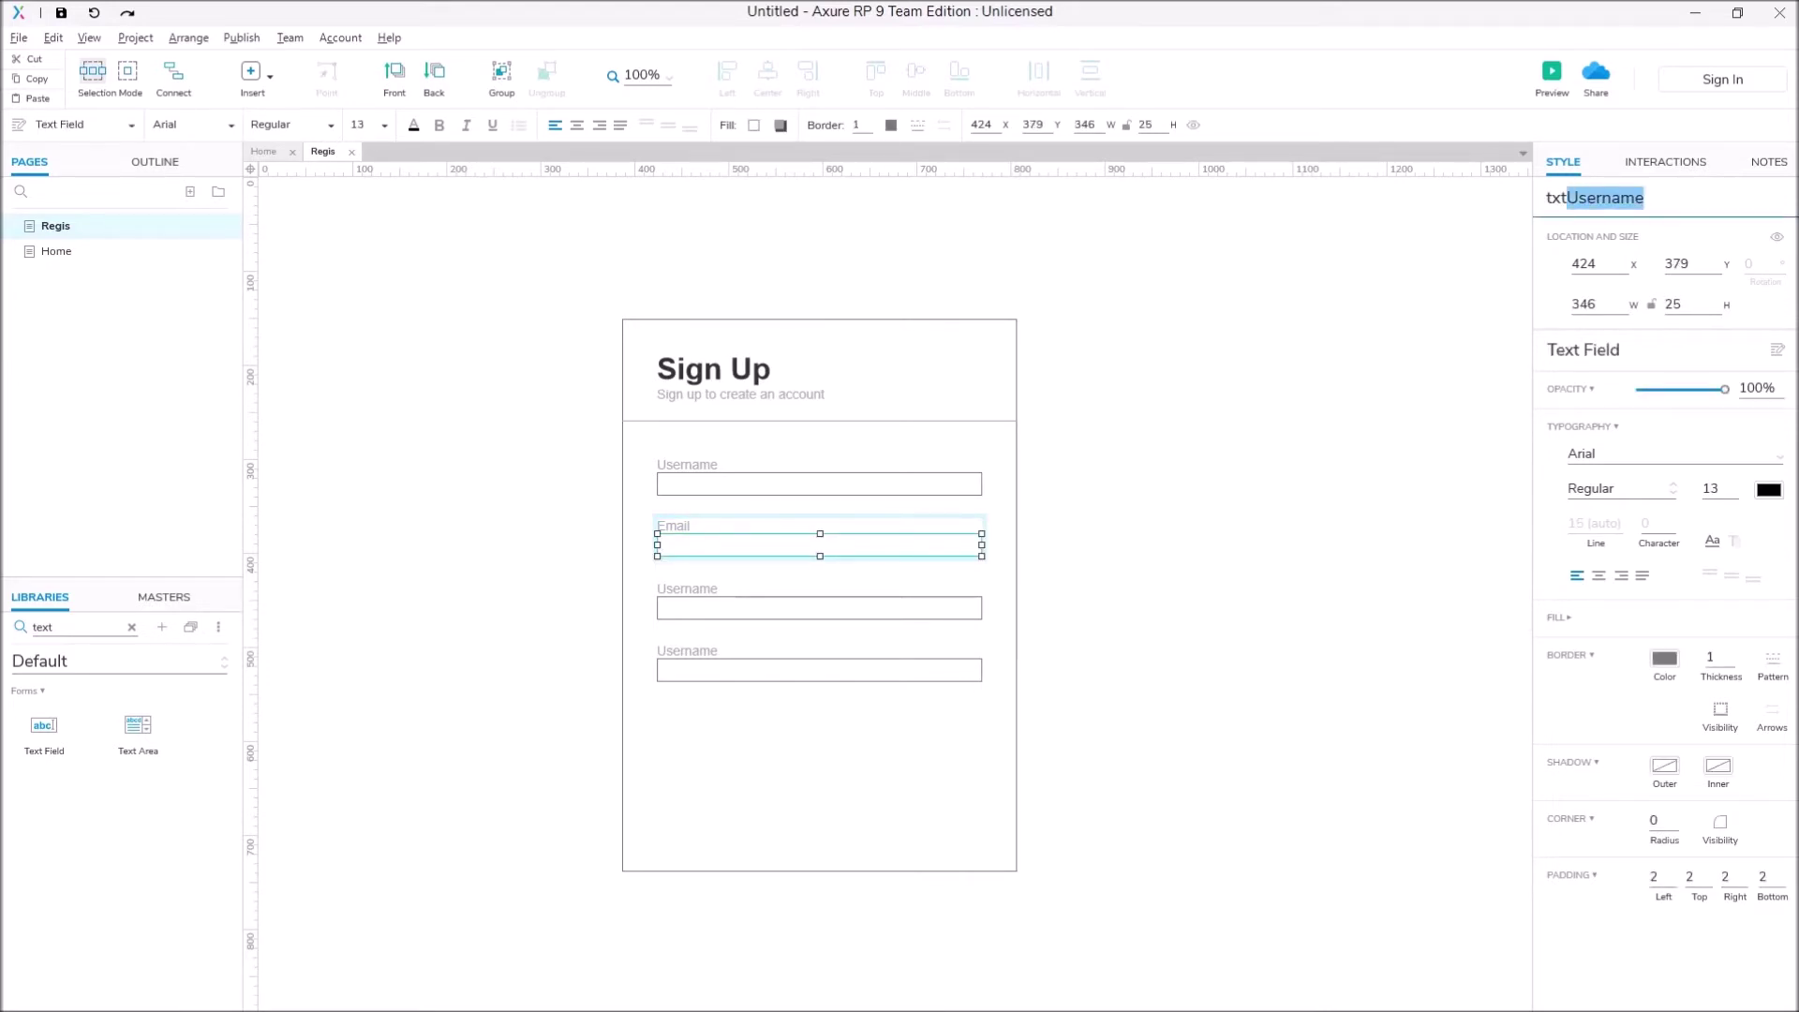
{"action": "type", "text": "Email"}
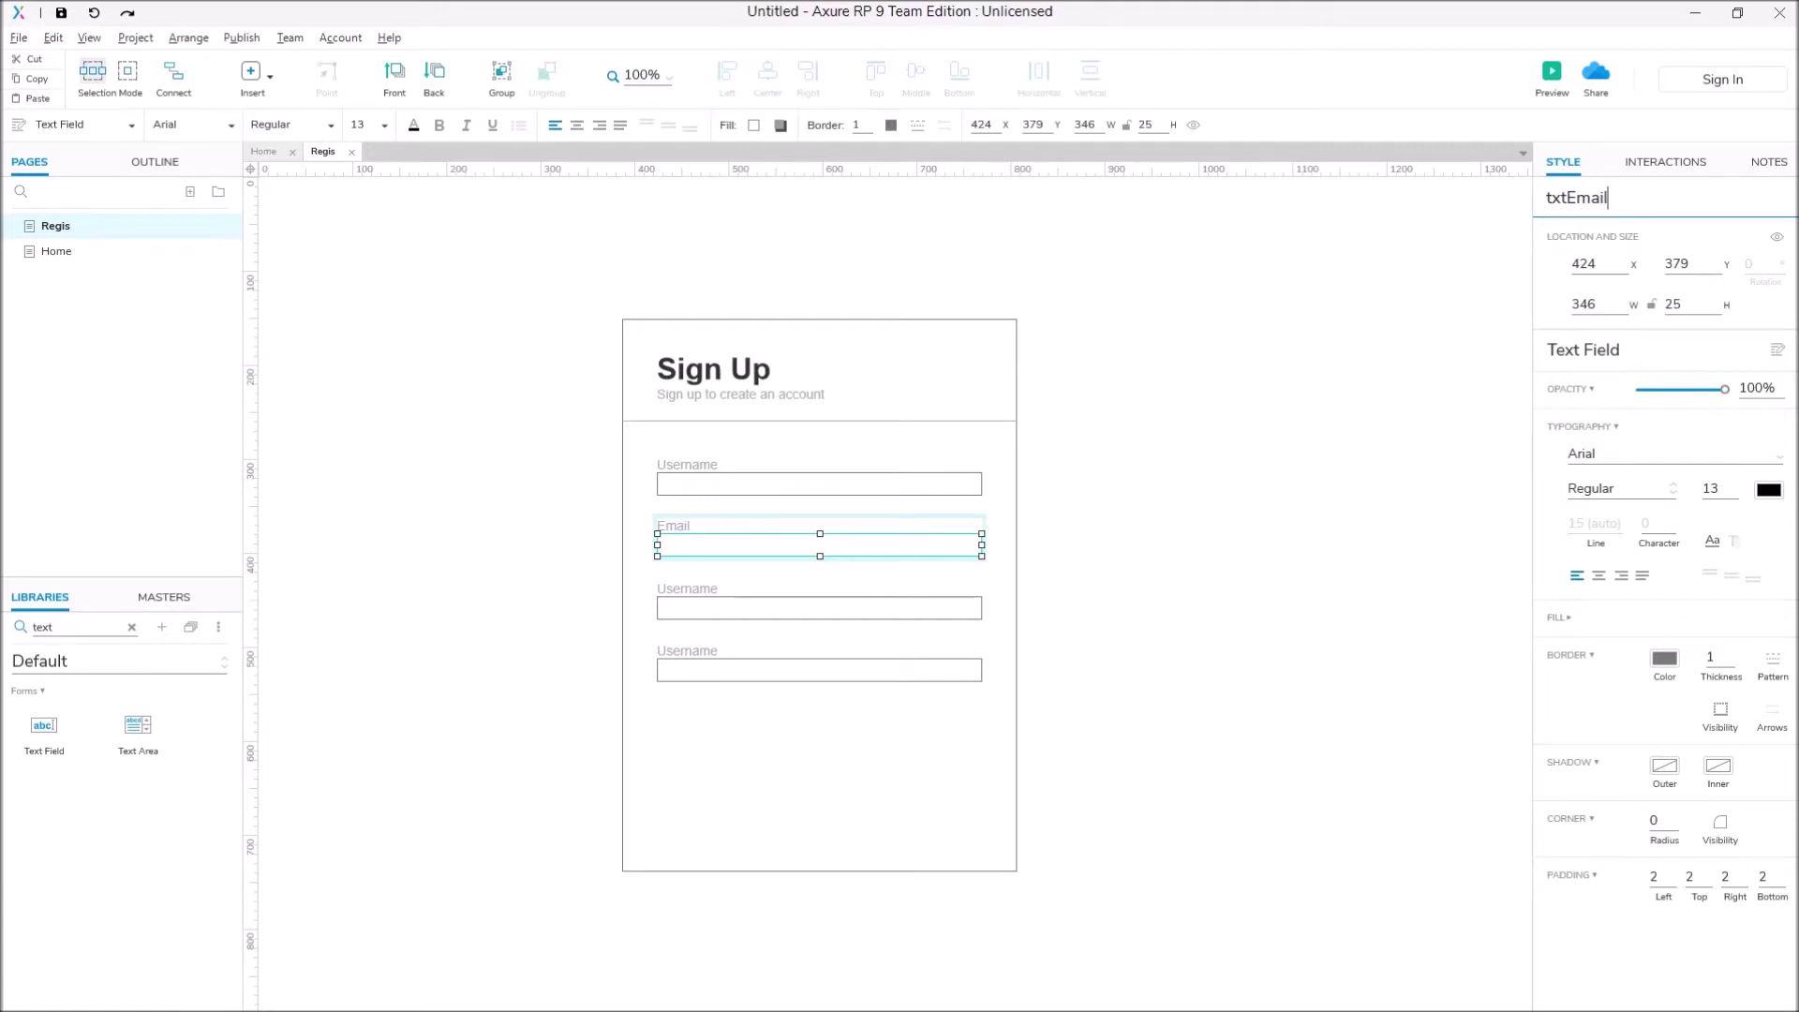
{"action": "key", "text": "Escape"}
Step: Relabel the third copy 'Password' and name its field txtPassword
{"action": "left_click", "coordinate": [687, 589]}
{"action": "left_click", "coordinate": [687, 589]}
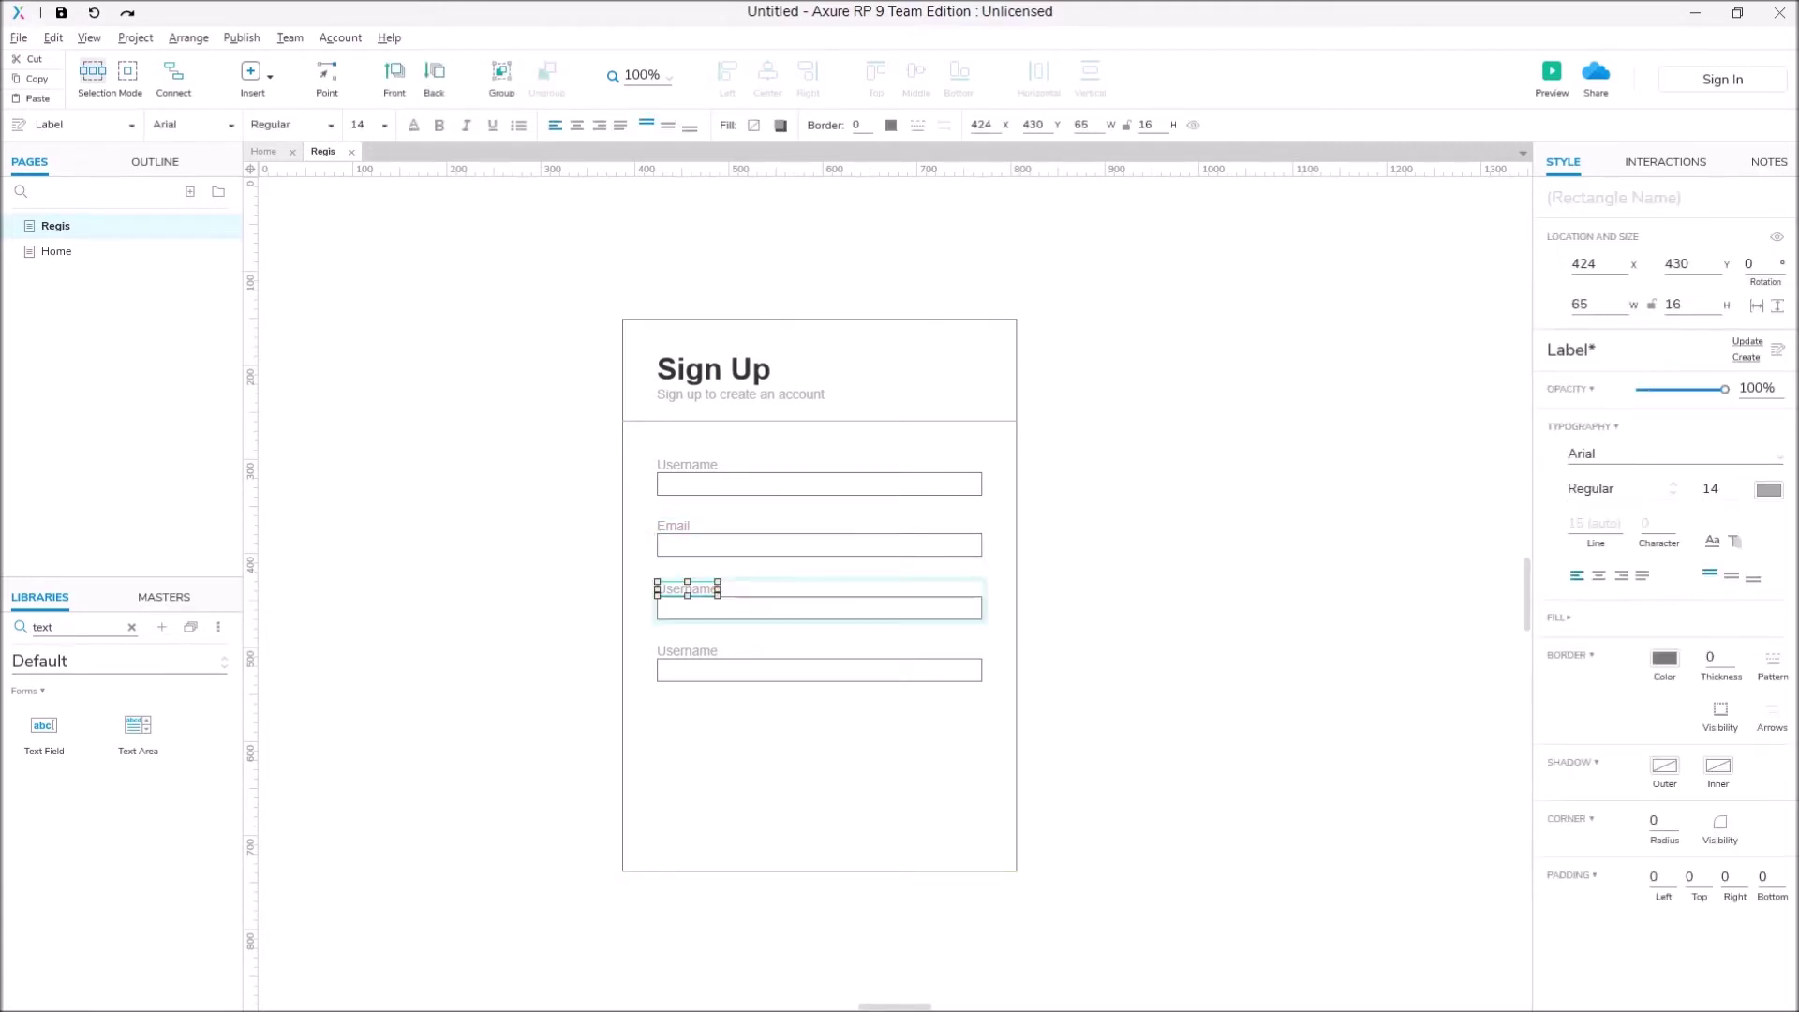
{"action": "key", "text": "Return"}
{"action": "type", "text": "Password"}
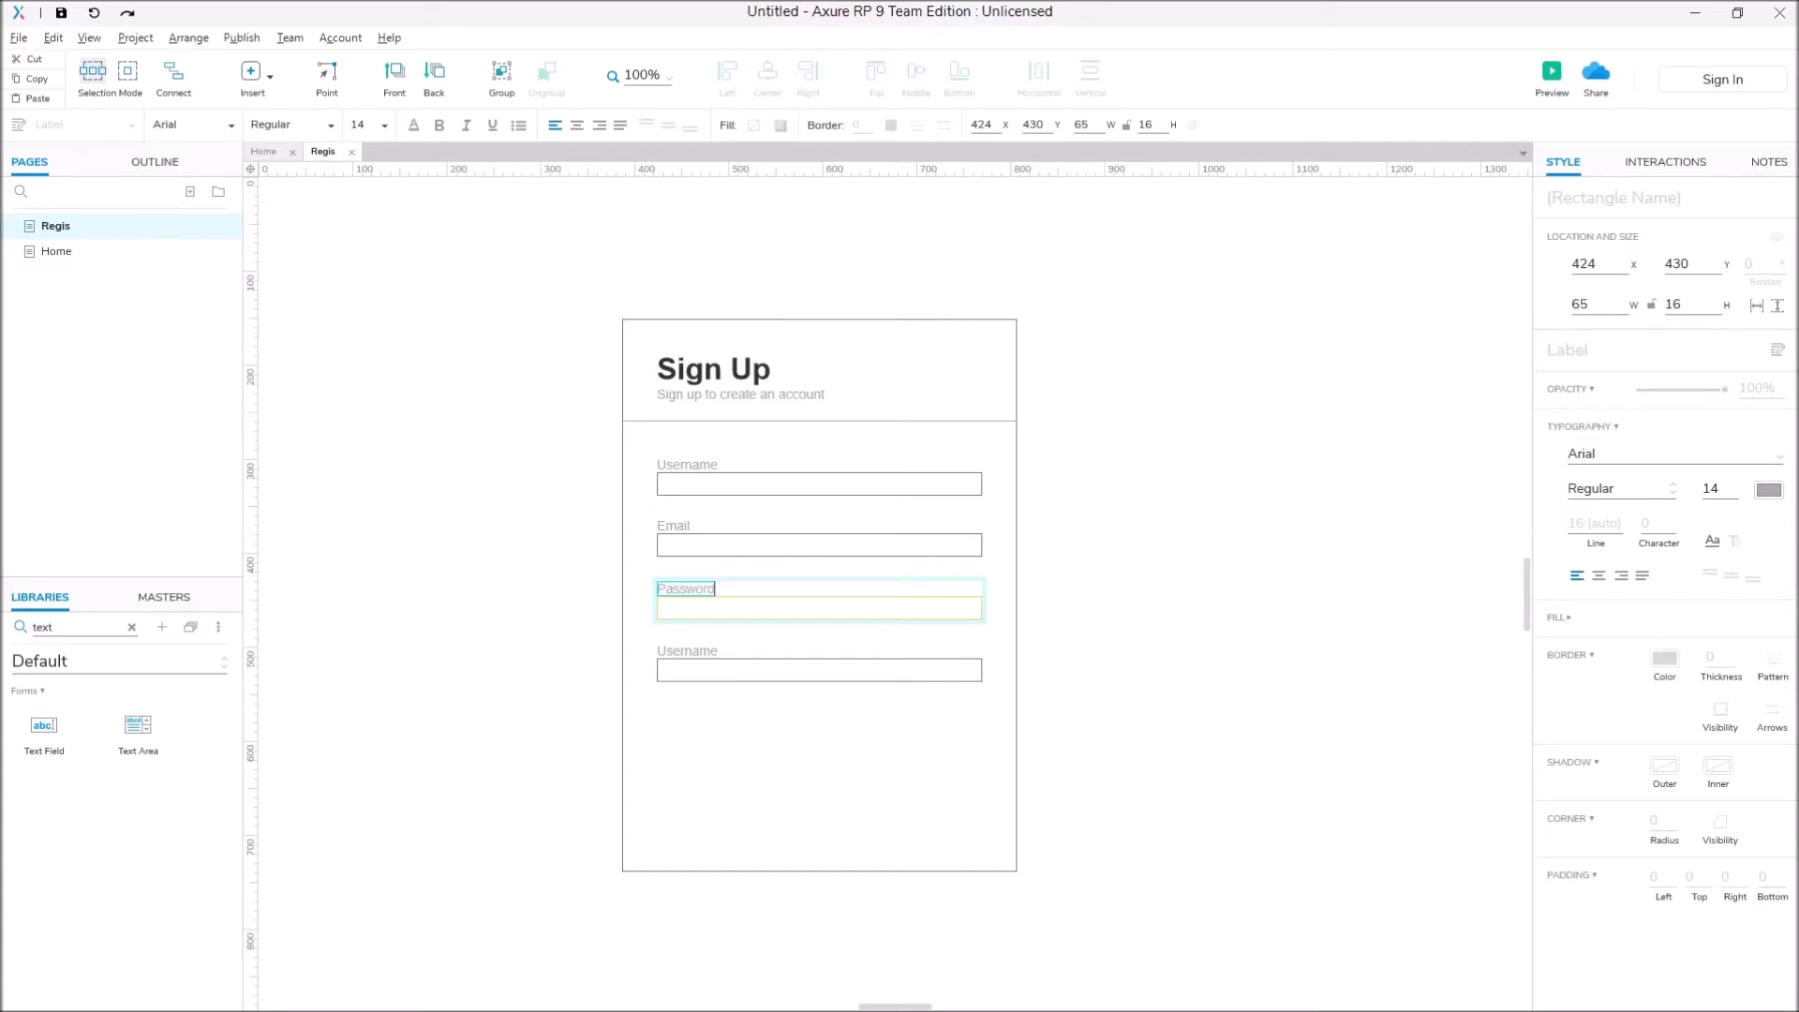
{"action": "left_click", "coordinate": [820, 608]}
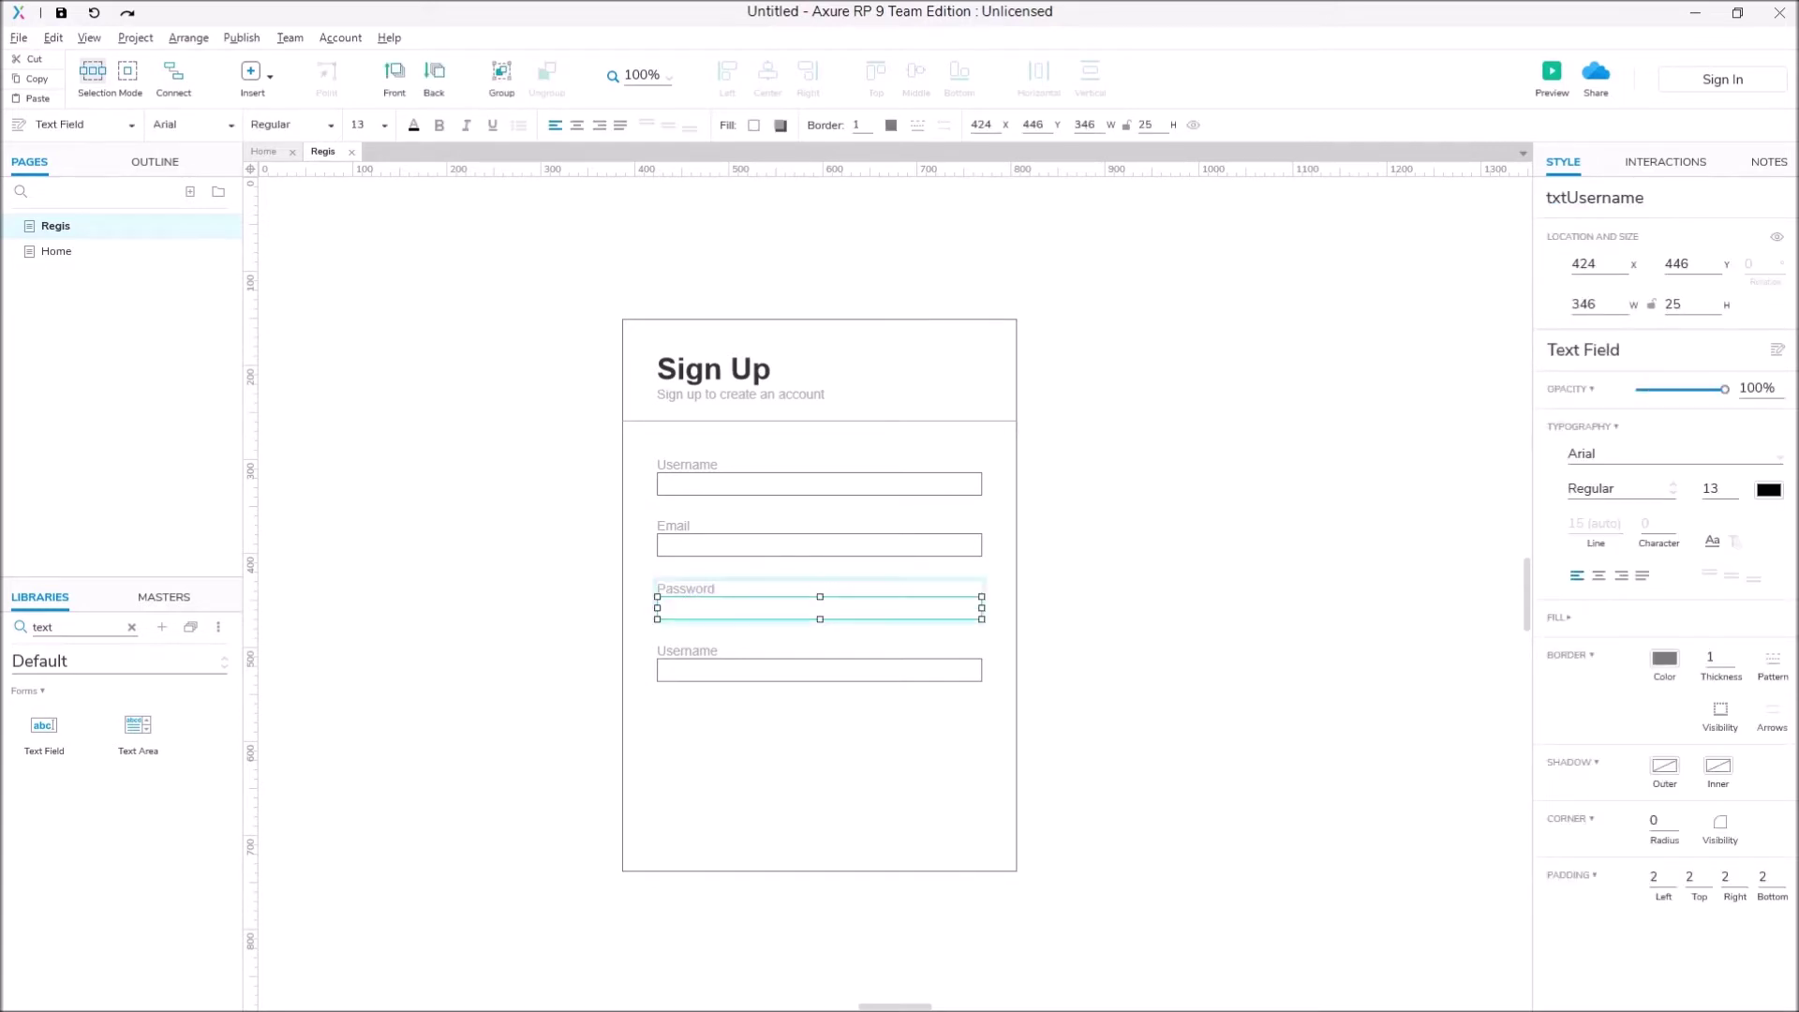
{"action": "key", "text": "BackSpace"}
{"action": "key", "text": "BackSpace"}
{"action": "key", "text": "BackSpace"}
{"action": "key", "text": "BackSpace"}
{"action": "key", "text": "BackSpace"}
{"action": "key", "text": "BackSpace"}
{"action": "key", "text": "BackSpace"}
{"action": "key", "text": "BackSpace"}
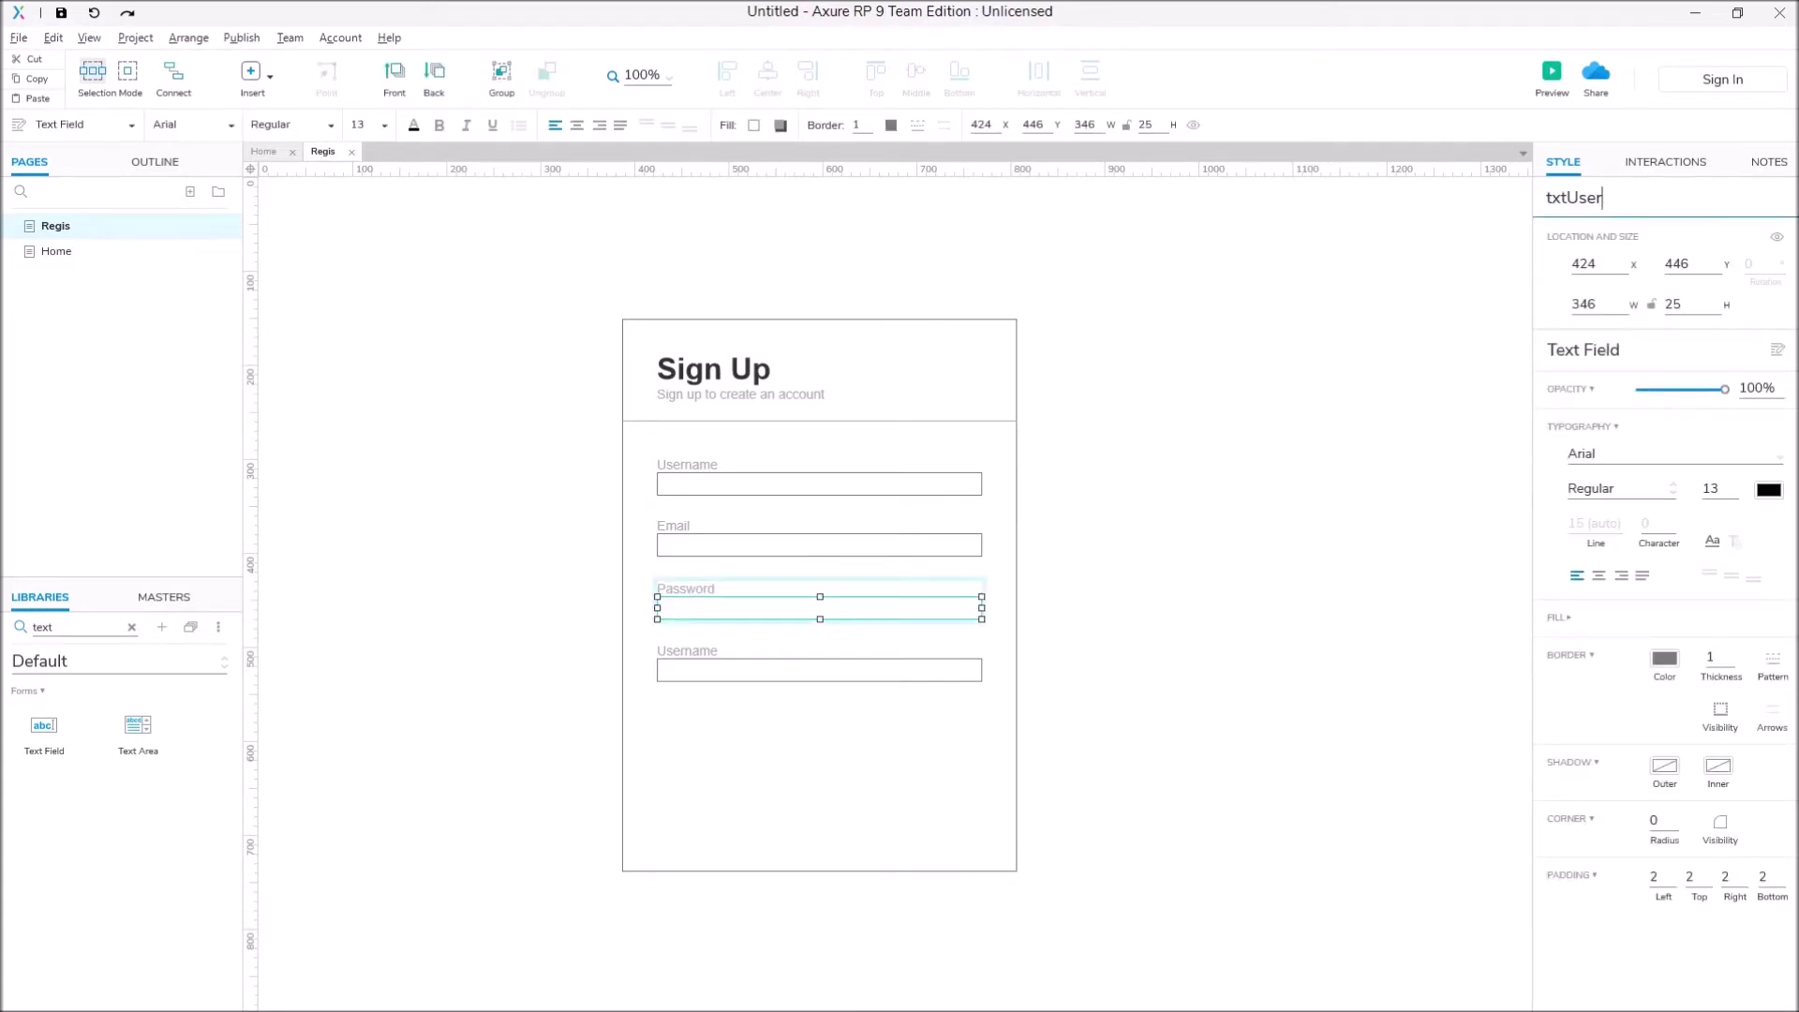
{"action": "type", "text": "Password"}
{"action": "key", "text": "Escape"}
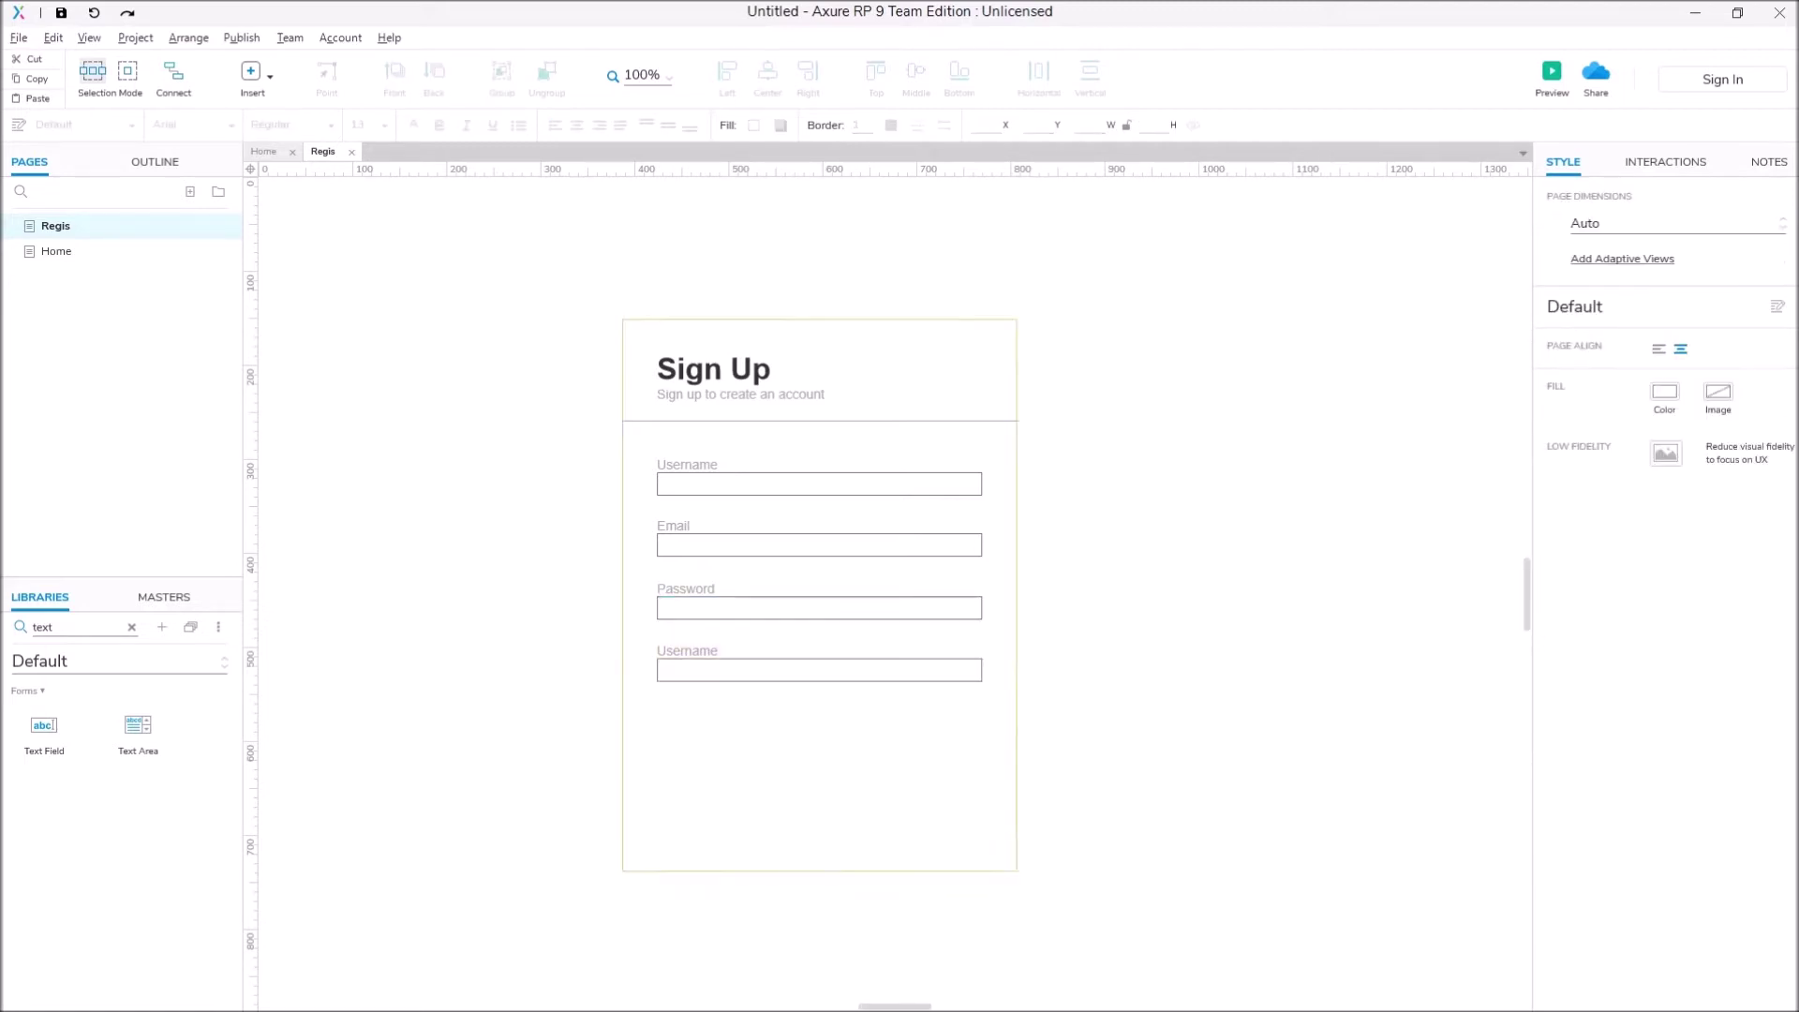
{"action": "left_click", "coordinate": [819, 607]}
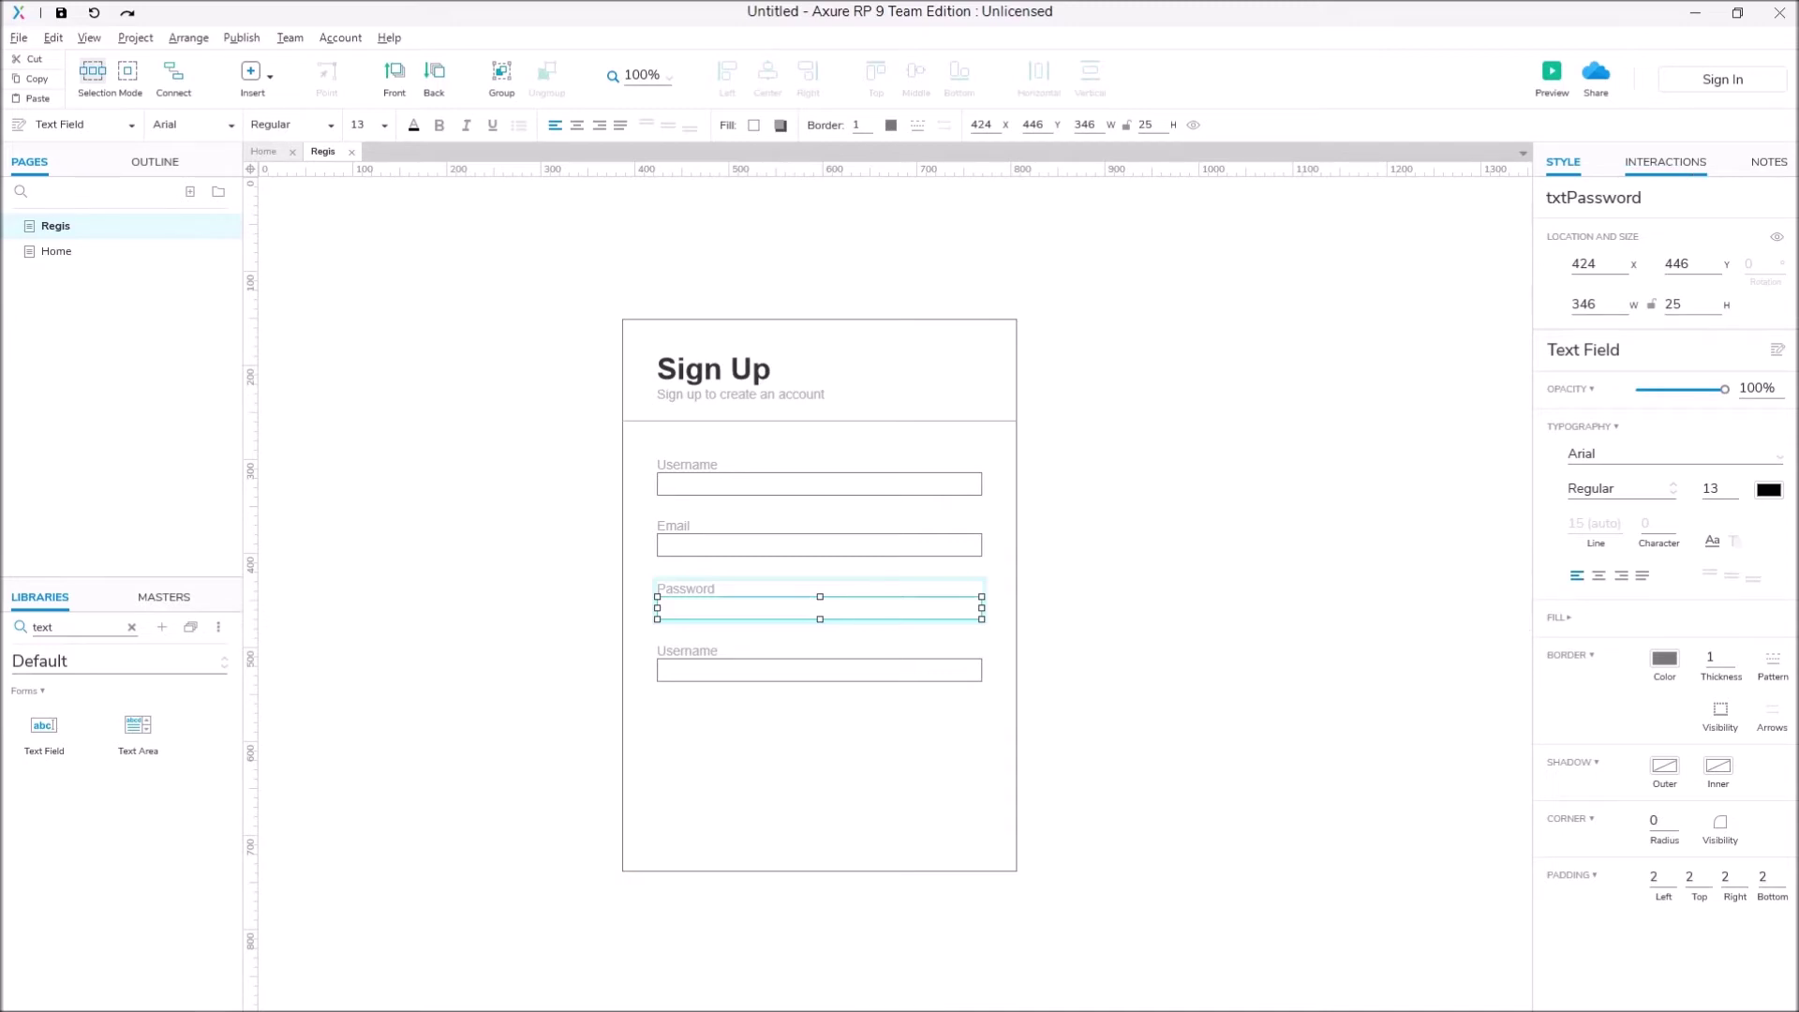
Step: Set the txtPassword field's input type to Password so it masks input
{"action": "left_click", "coordinate": [1665, 161]}
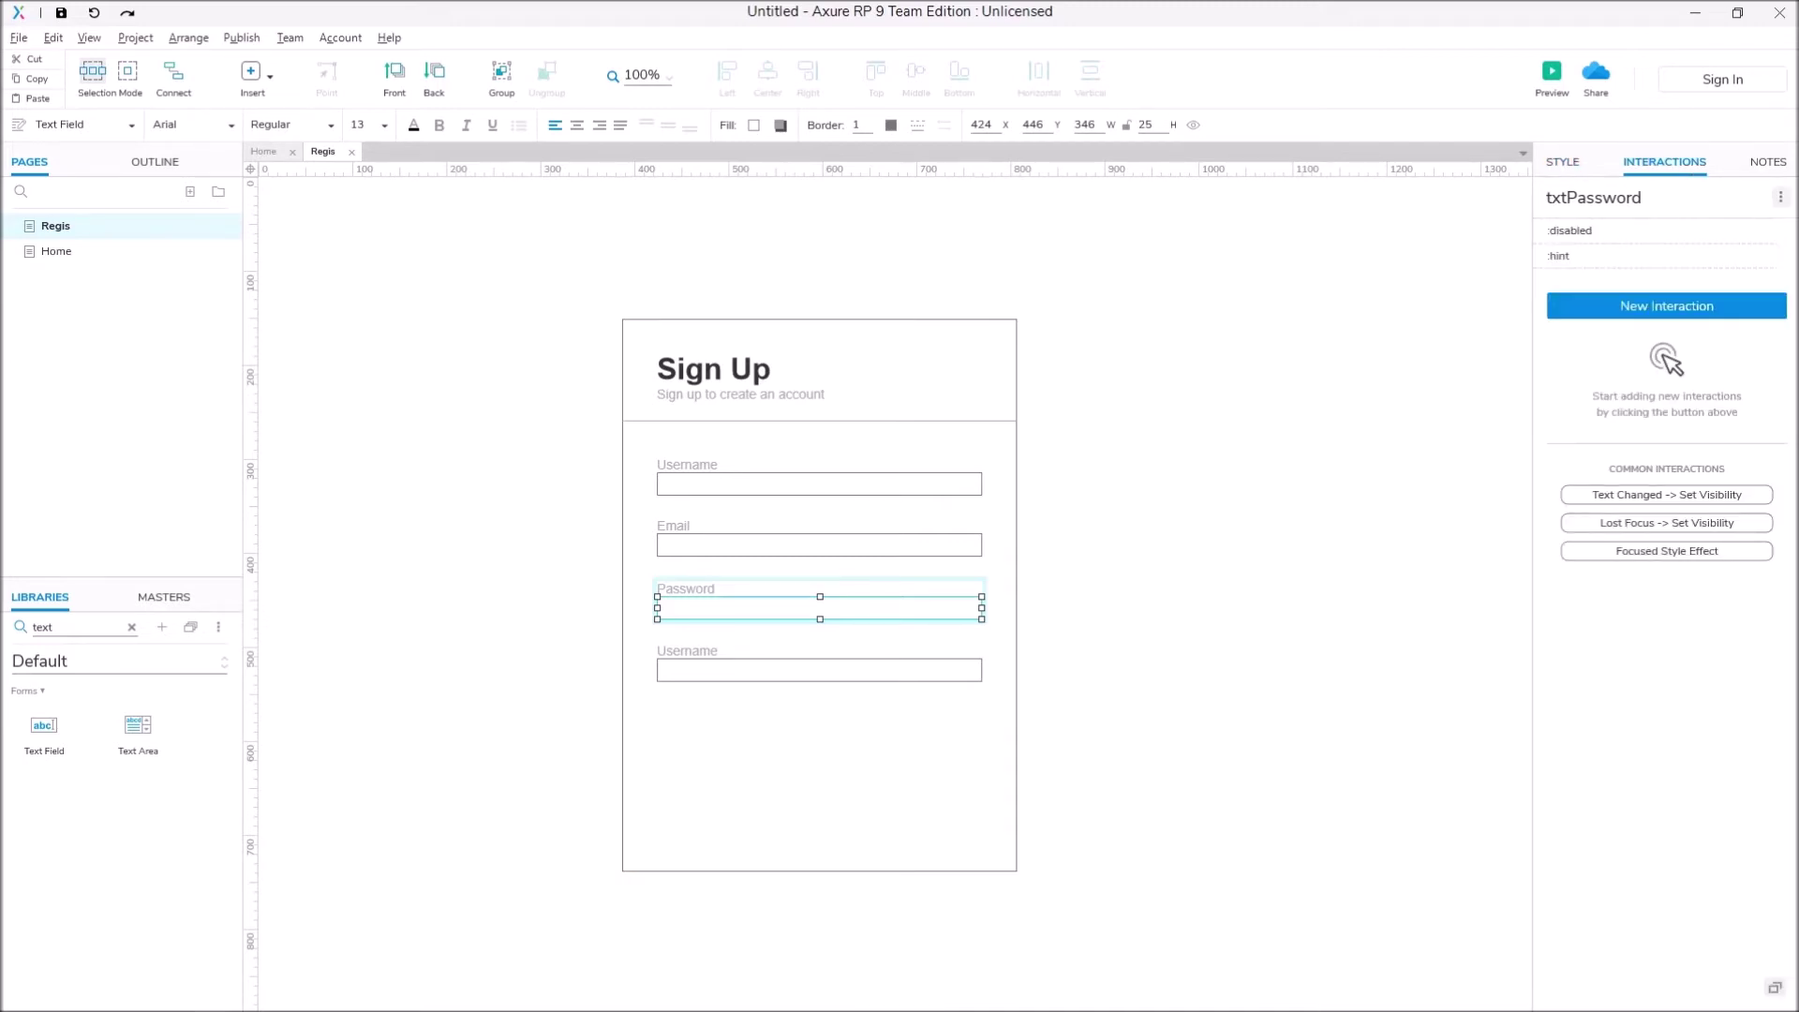
{"action": "left_click", "coordinate": [1780, 197]}
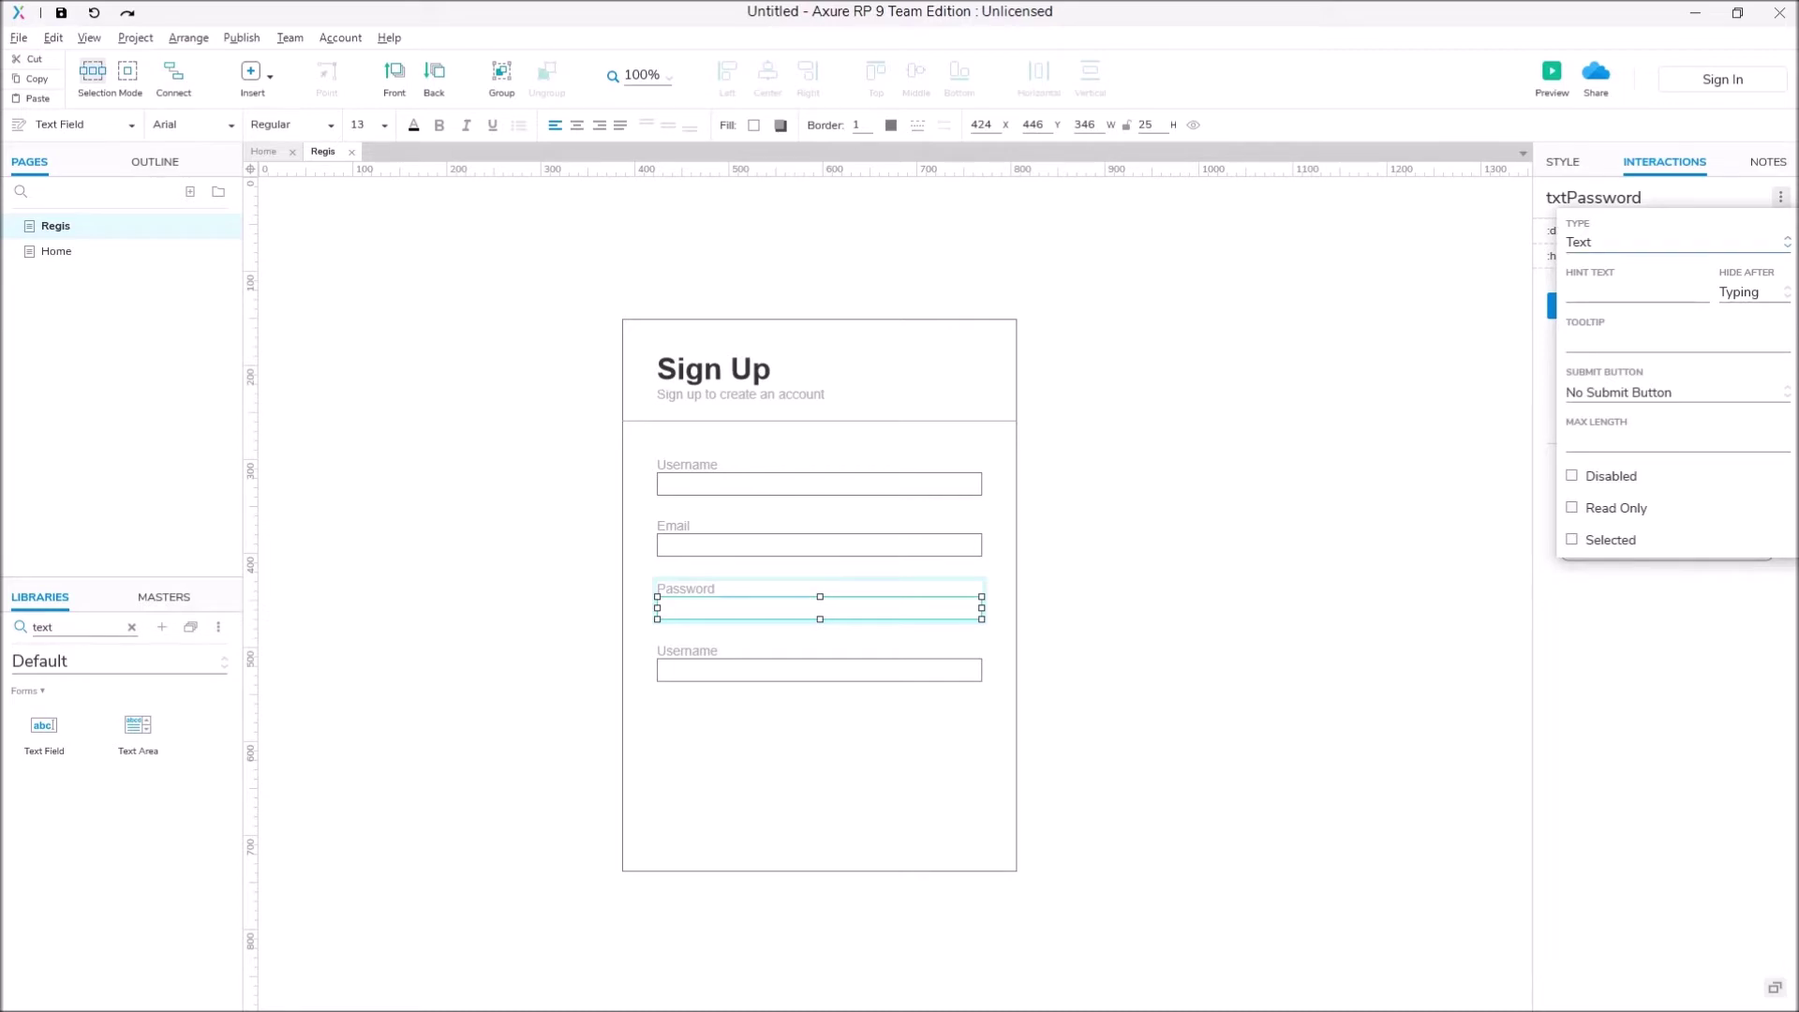
{"action": "left_click", "coordinate": [1675, 242]}
{"action": "left_click", "coordinate": [1606, 293]}
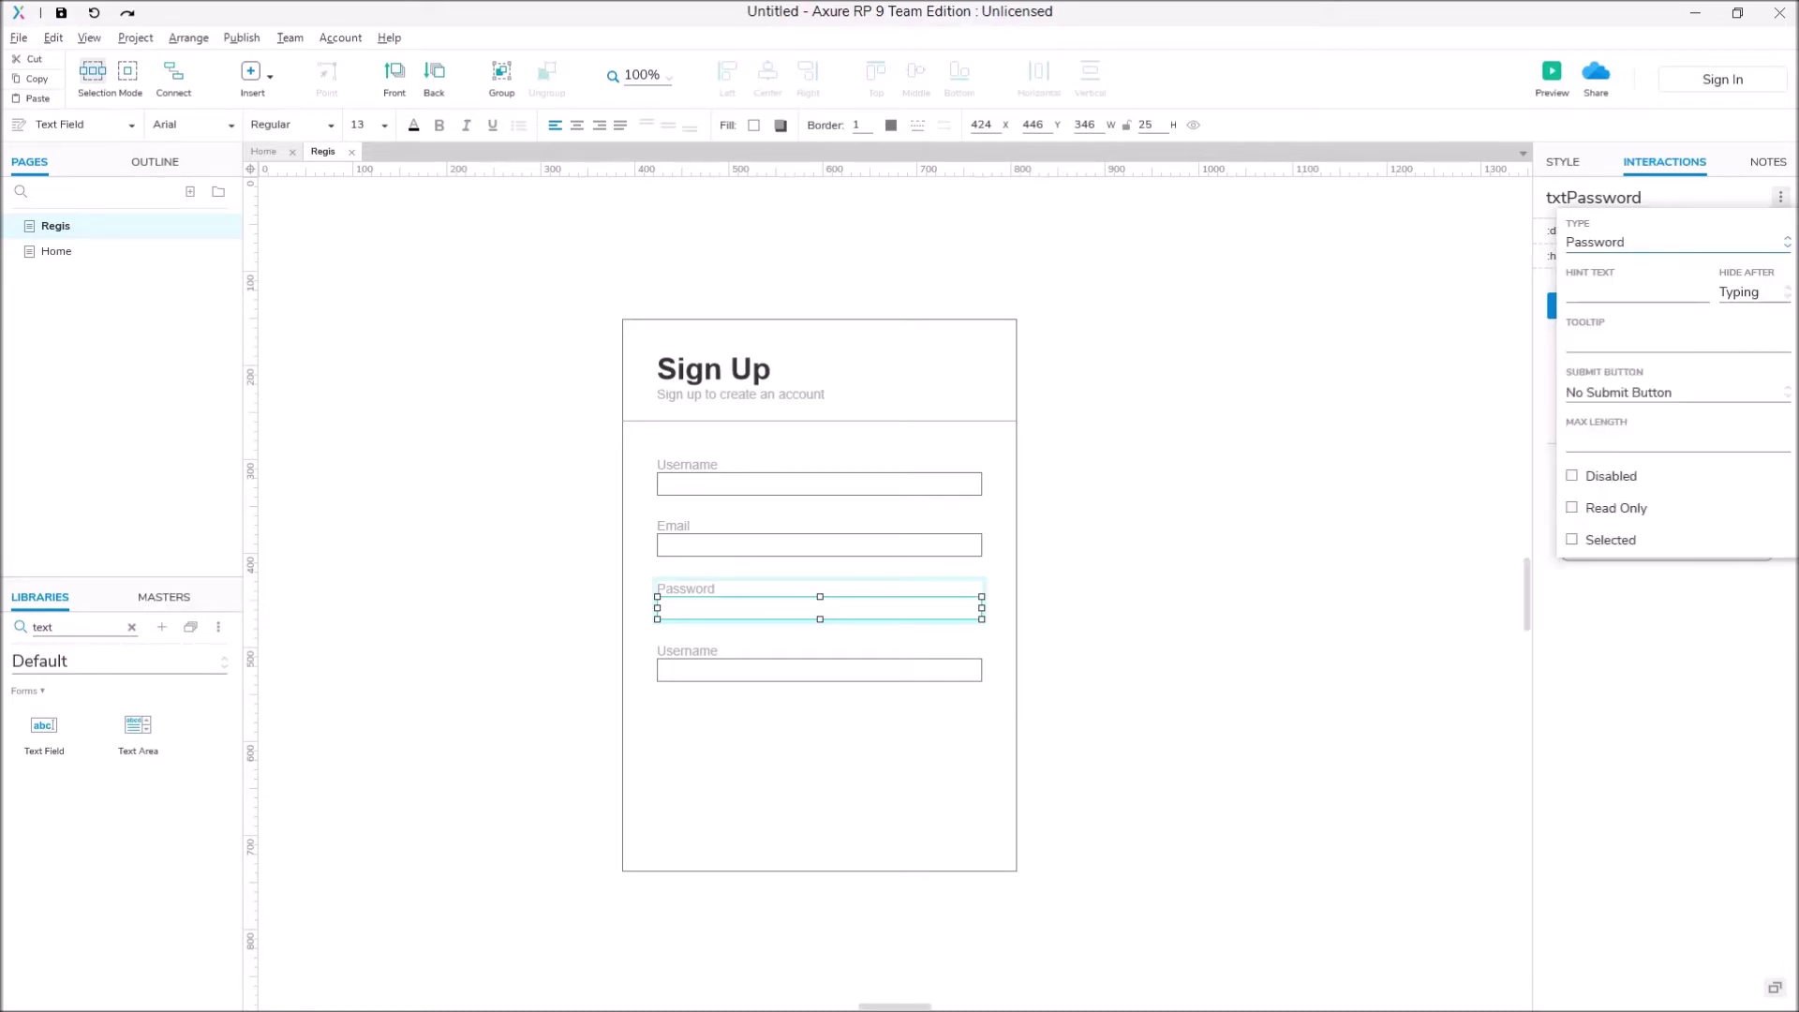
{"action": "left_click", "coordinate": [1218, 468]}
Step: Rename the fourth label to 'Confirm password'
{"action": "left_click", "coordinate": [686, 650]}
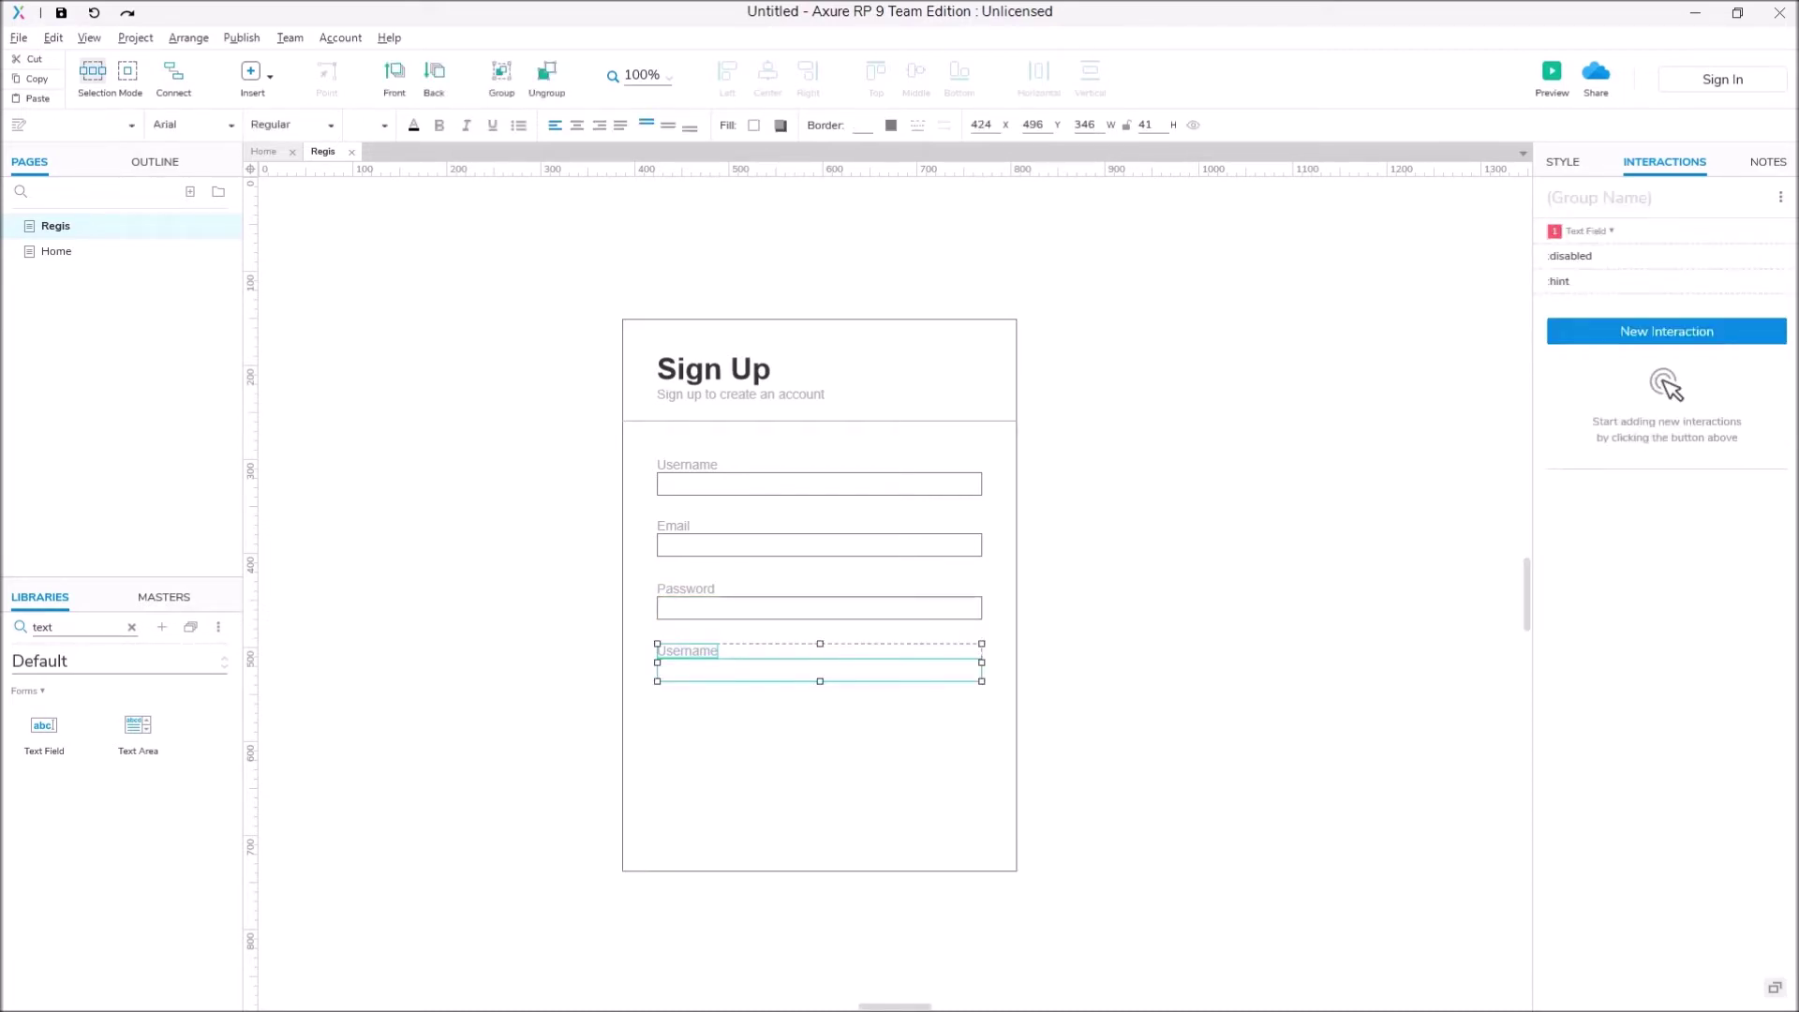
{"action": "left_click", "coordinate": [687, 650]}
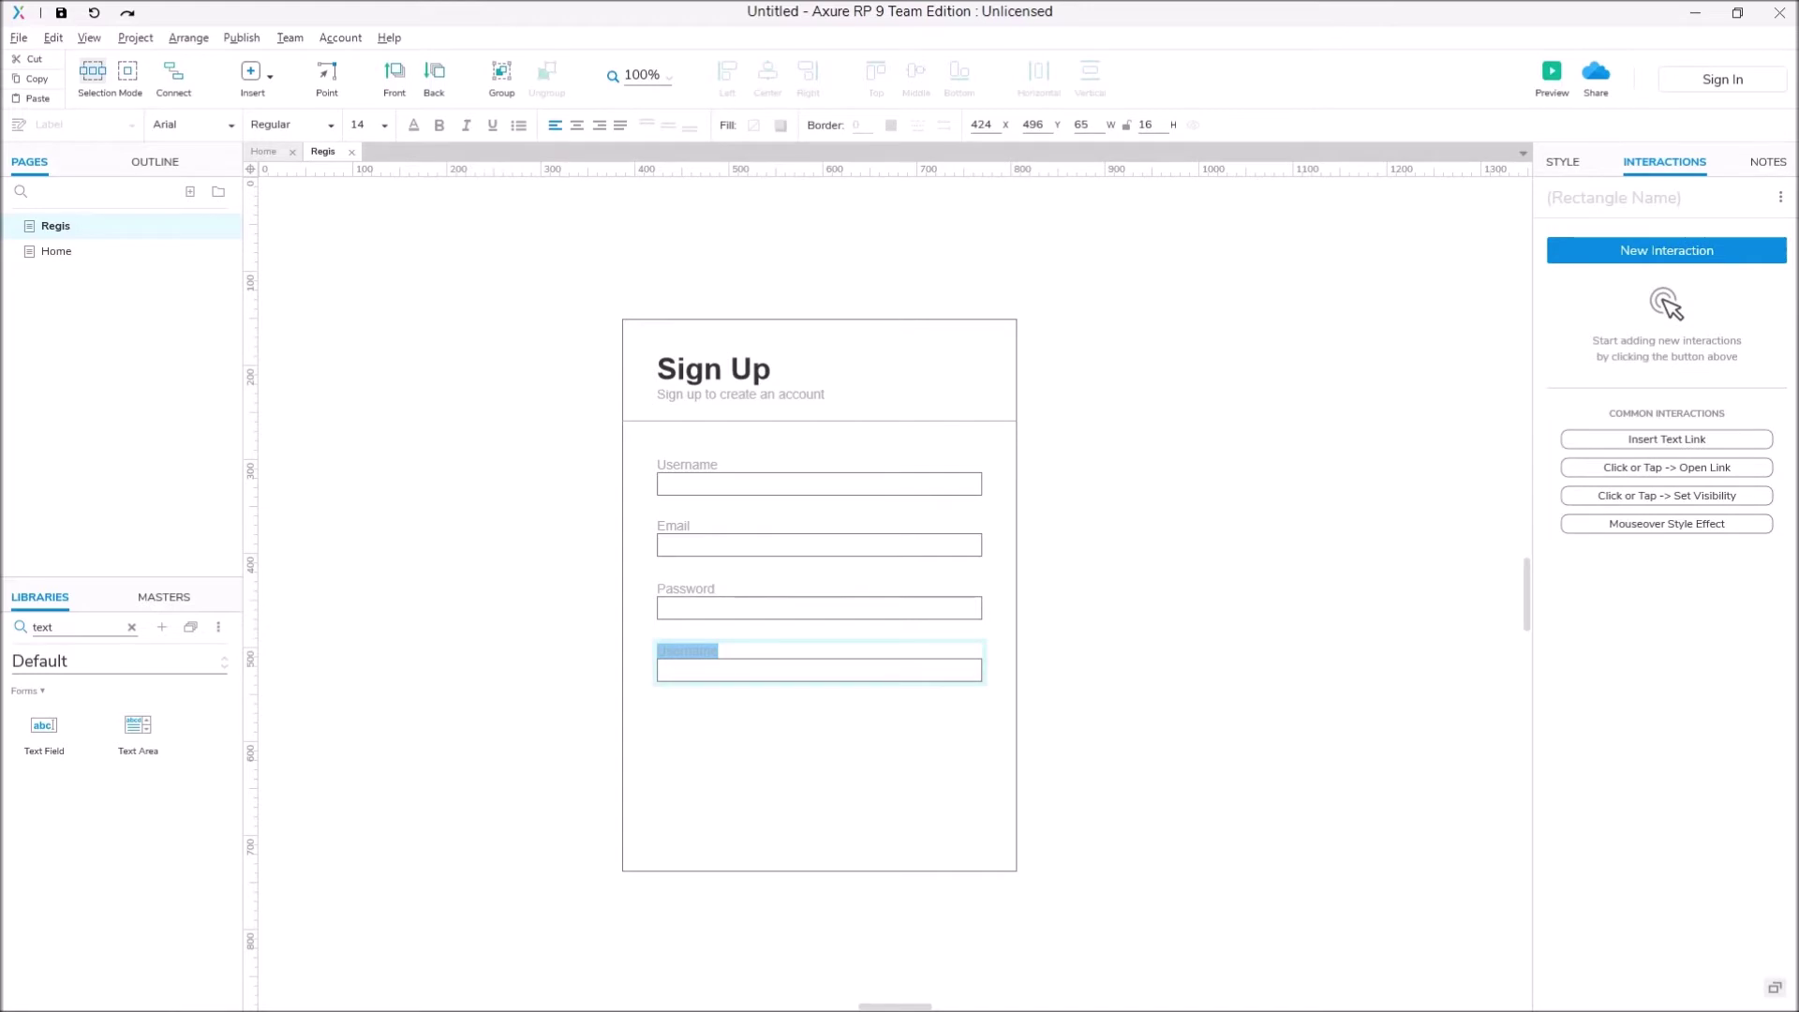
{"action": "type", "text": "Confirm password"}
{"action": "left_click", "coordinate": [624, 314]}
Step: Name the fourth field txtConPass and set its input type to Password
{"action": "left_click", "coordinate": [819, 670]}
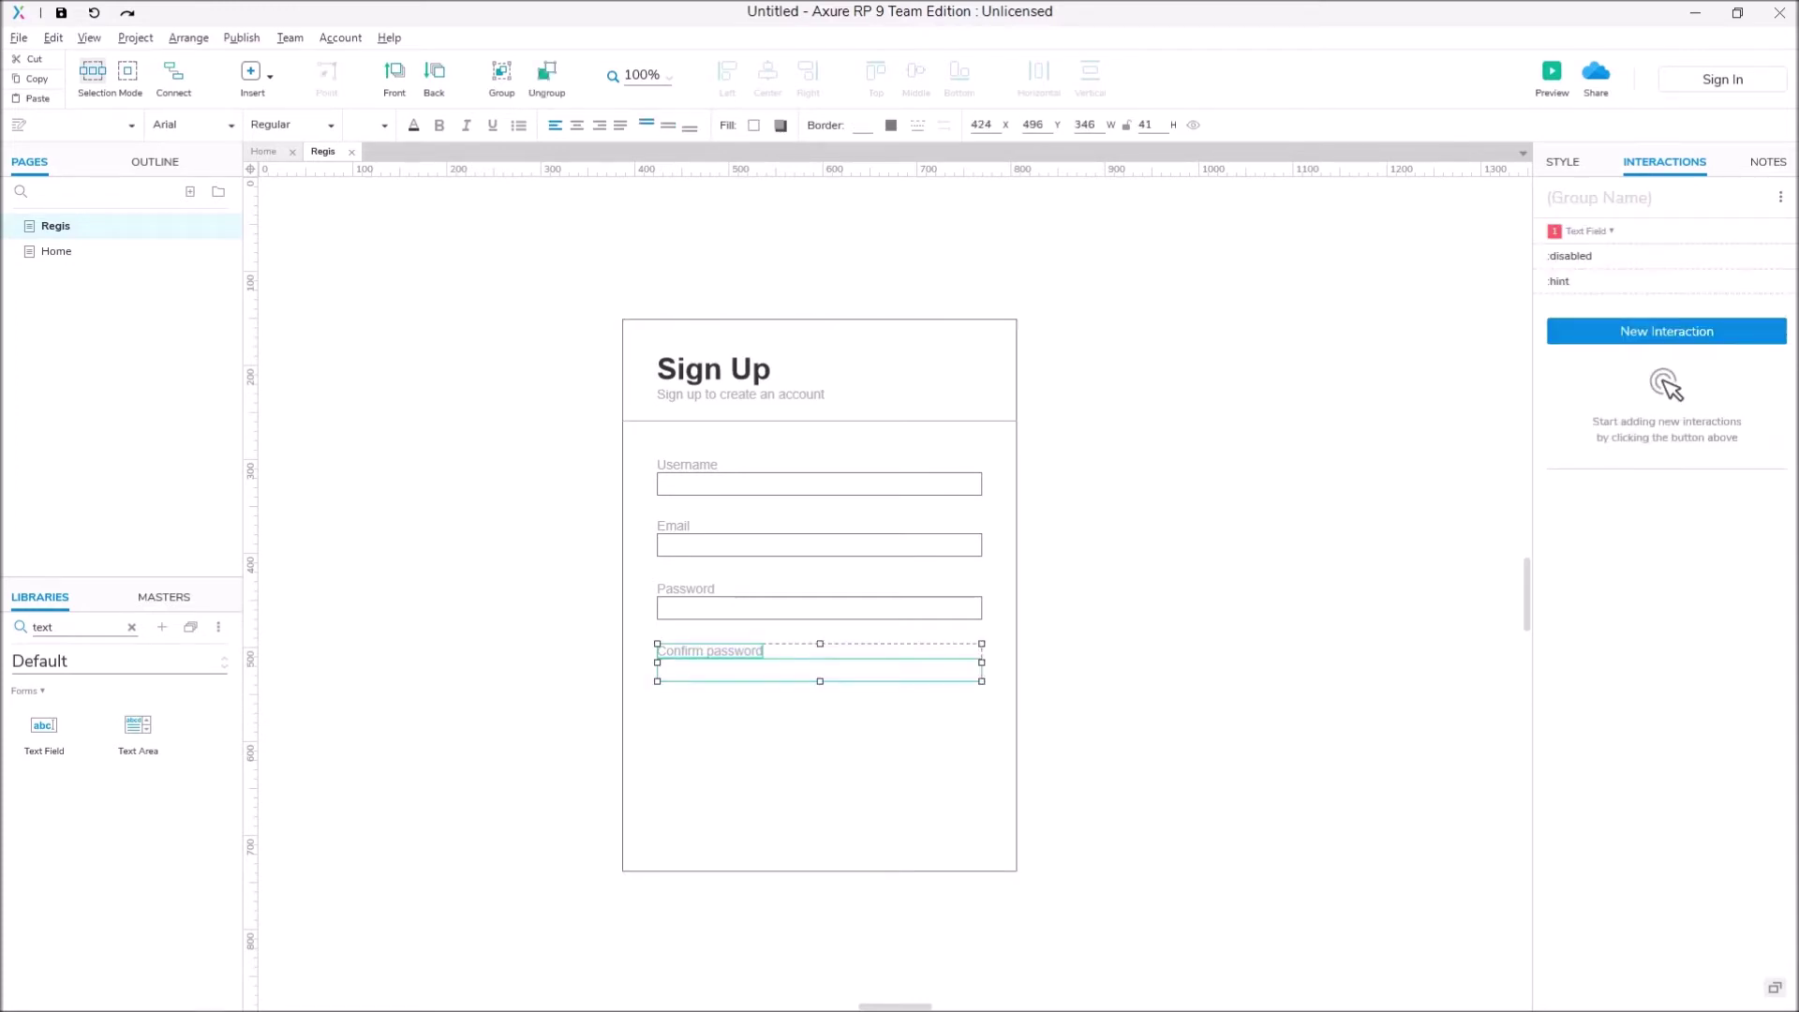
{"action": "left_click", "coordinate": [1643, 198]}
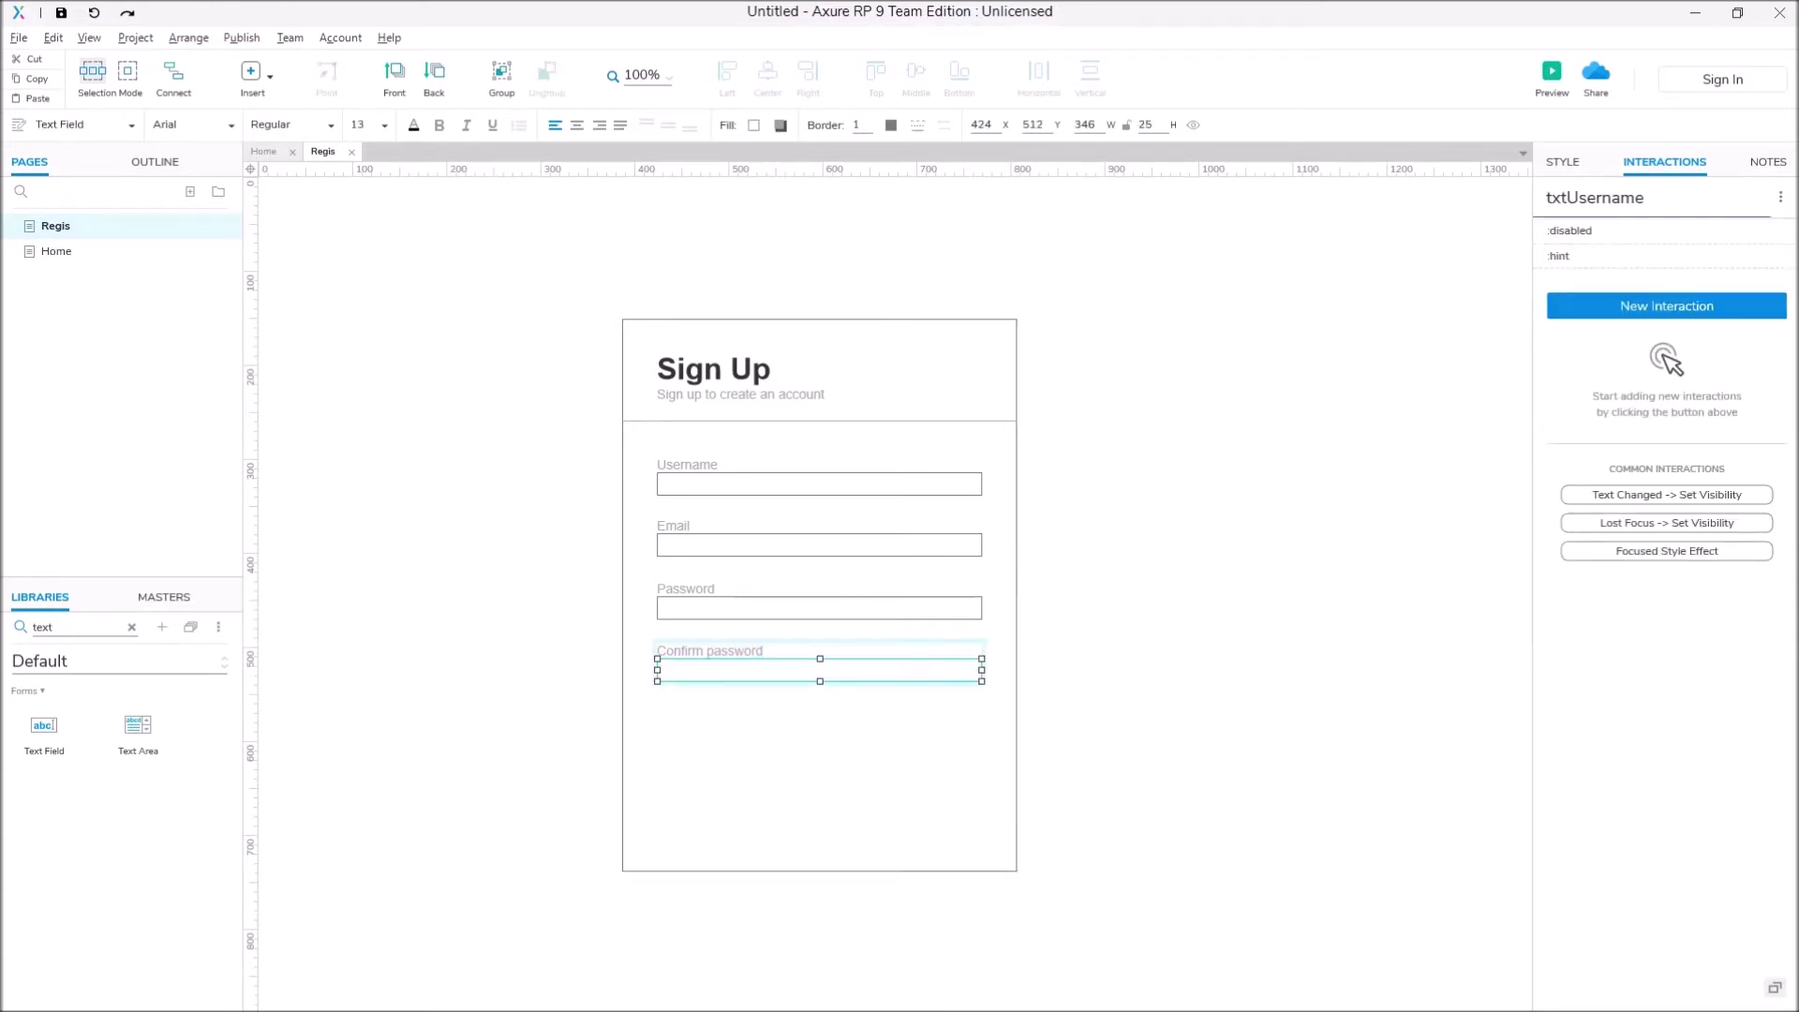
{"action": "key", "text": "BackSpace"}
{"action": "key", "text": "BackSpace"}
{"action": "key", "text": "BackSpace"}
{"action": "key", "text": "BackSpace"}
{"action": "key", "text": "BackSpace"}
{"action": "key", "text": "BackSpace"}
{"action": "key", "text": "BackSpace"}
{"action": "key", "text": "BackSpace"}
{"action": "type", "text": "ConPass"}
{"action": "left_click", "coordinate": [1781, 197]}
{"action": "left_click", "coordinate": [1675, 242]}
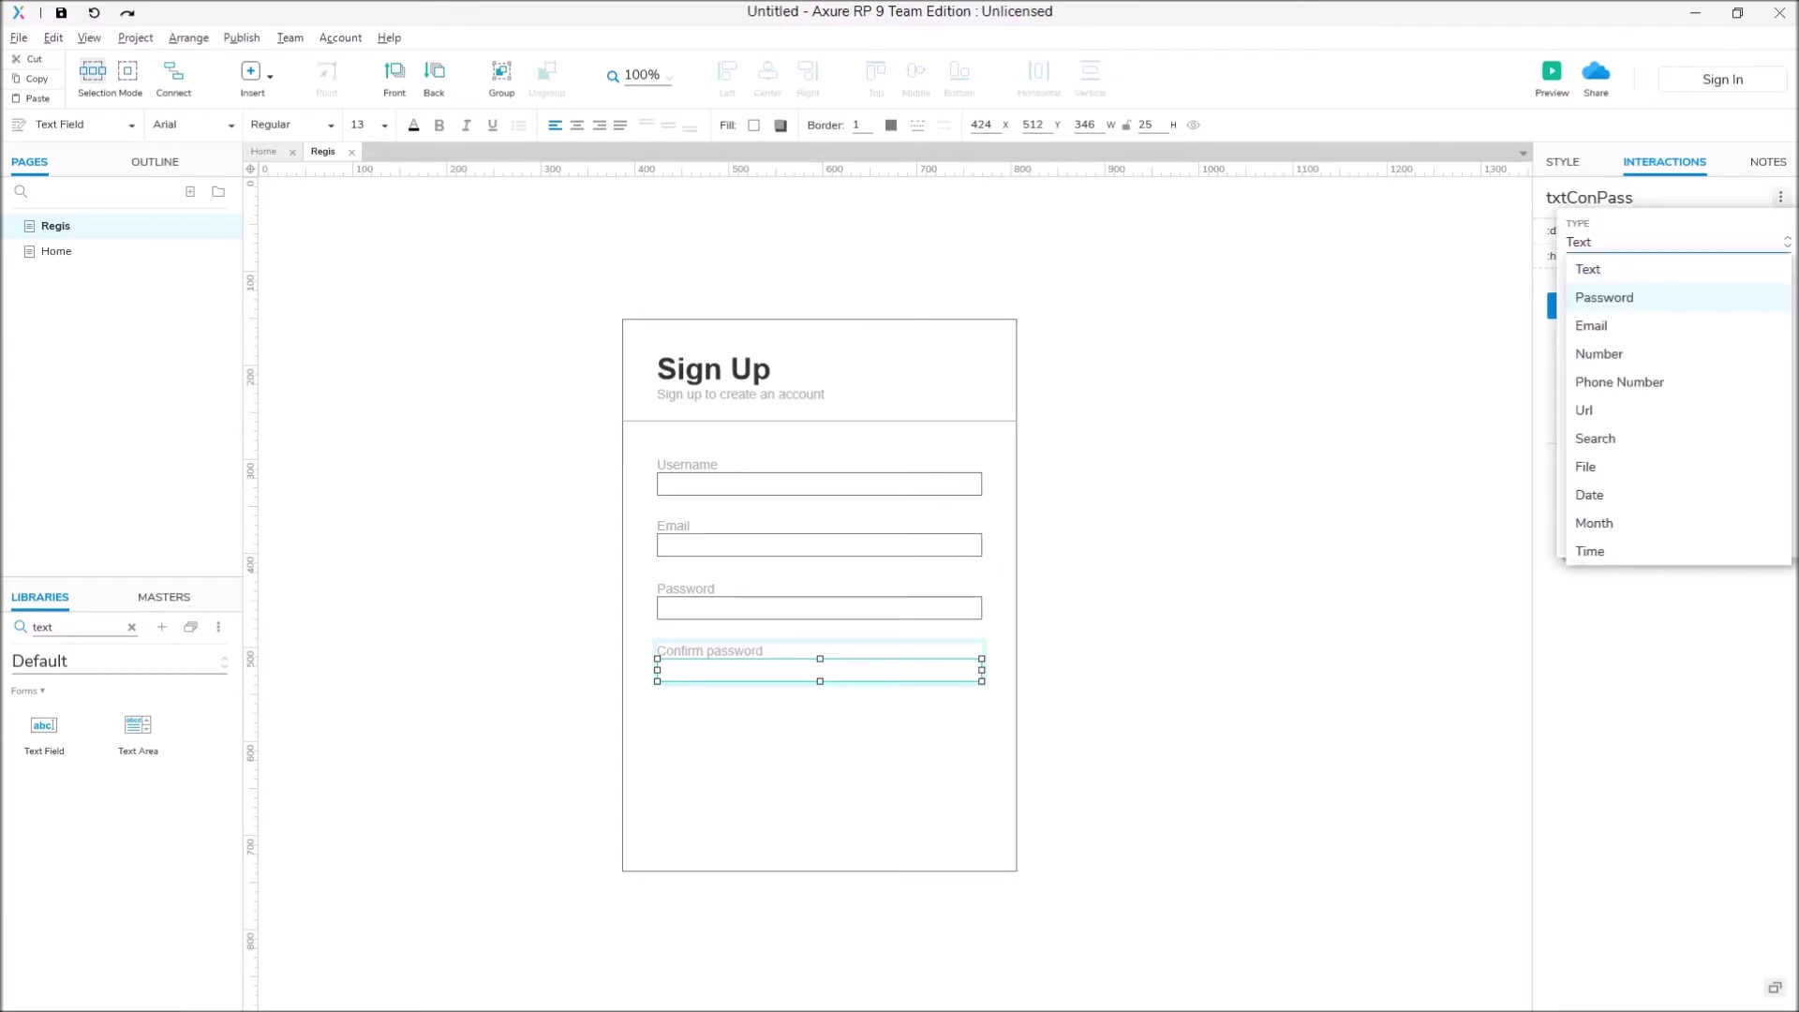
{"action": "left_click", "coordinate": [1604, 297]}
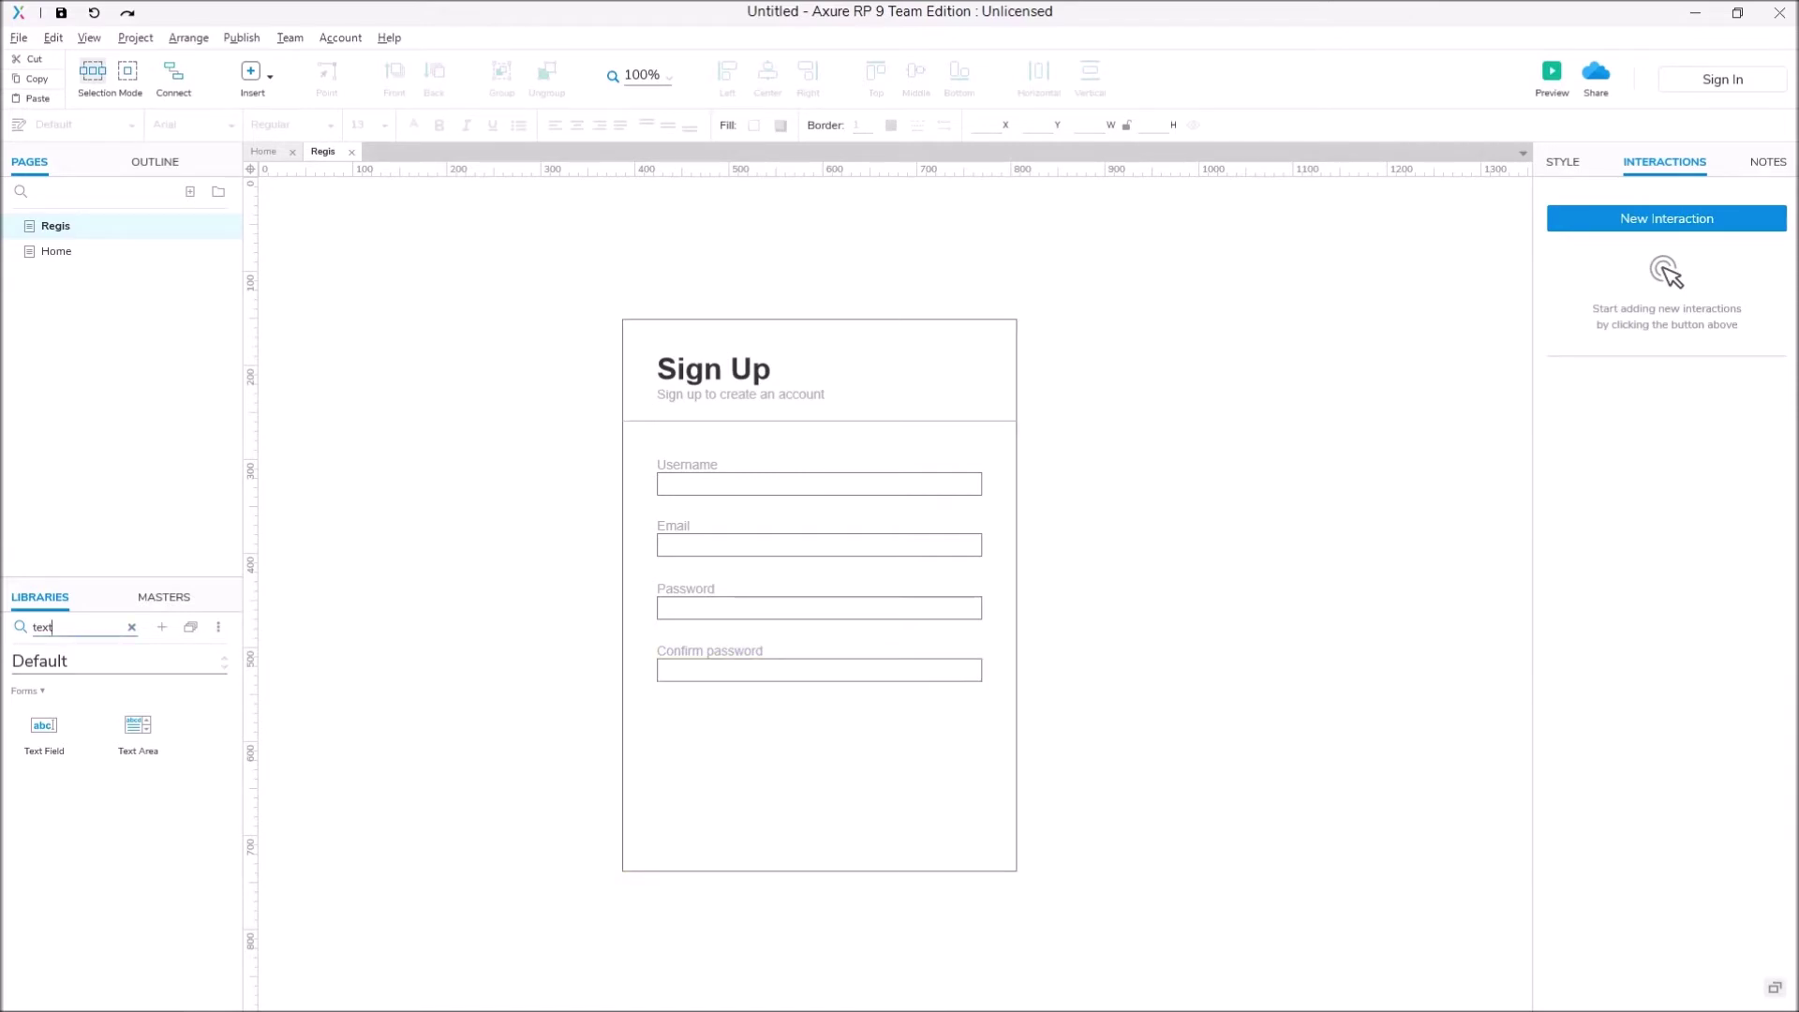
Step: Add a widened 'Agree to terms and conditions' checkbox with grey caption text below the fields
{"action": "key", "text": "ctrl+a"}
{"action": "type", "text": "chec"}
{"action": "left_click_drag", "start_coordinate": [44, 729], "coordinate": [704, 716]}
{"action": "double_click", "coordinate": [703, 717]}
{"action": "type", "text": "Agree to terms and conditions"}
{"action": "left_click", "coordinate": [820, 805]}
{"action": "left_click_drag", "start_coordinate": [750, 731], "coordinate": [837, 723]}
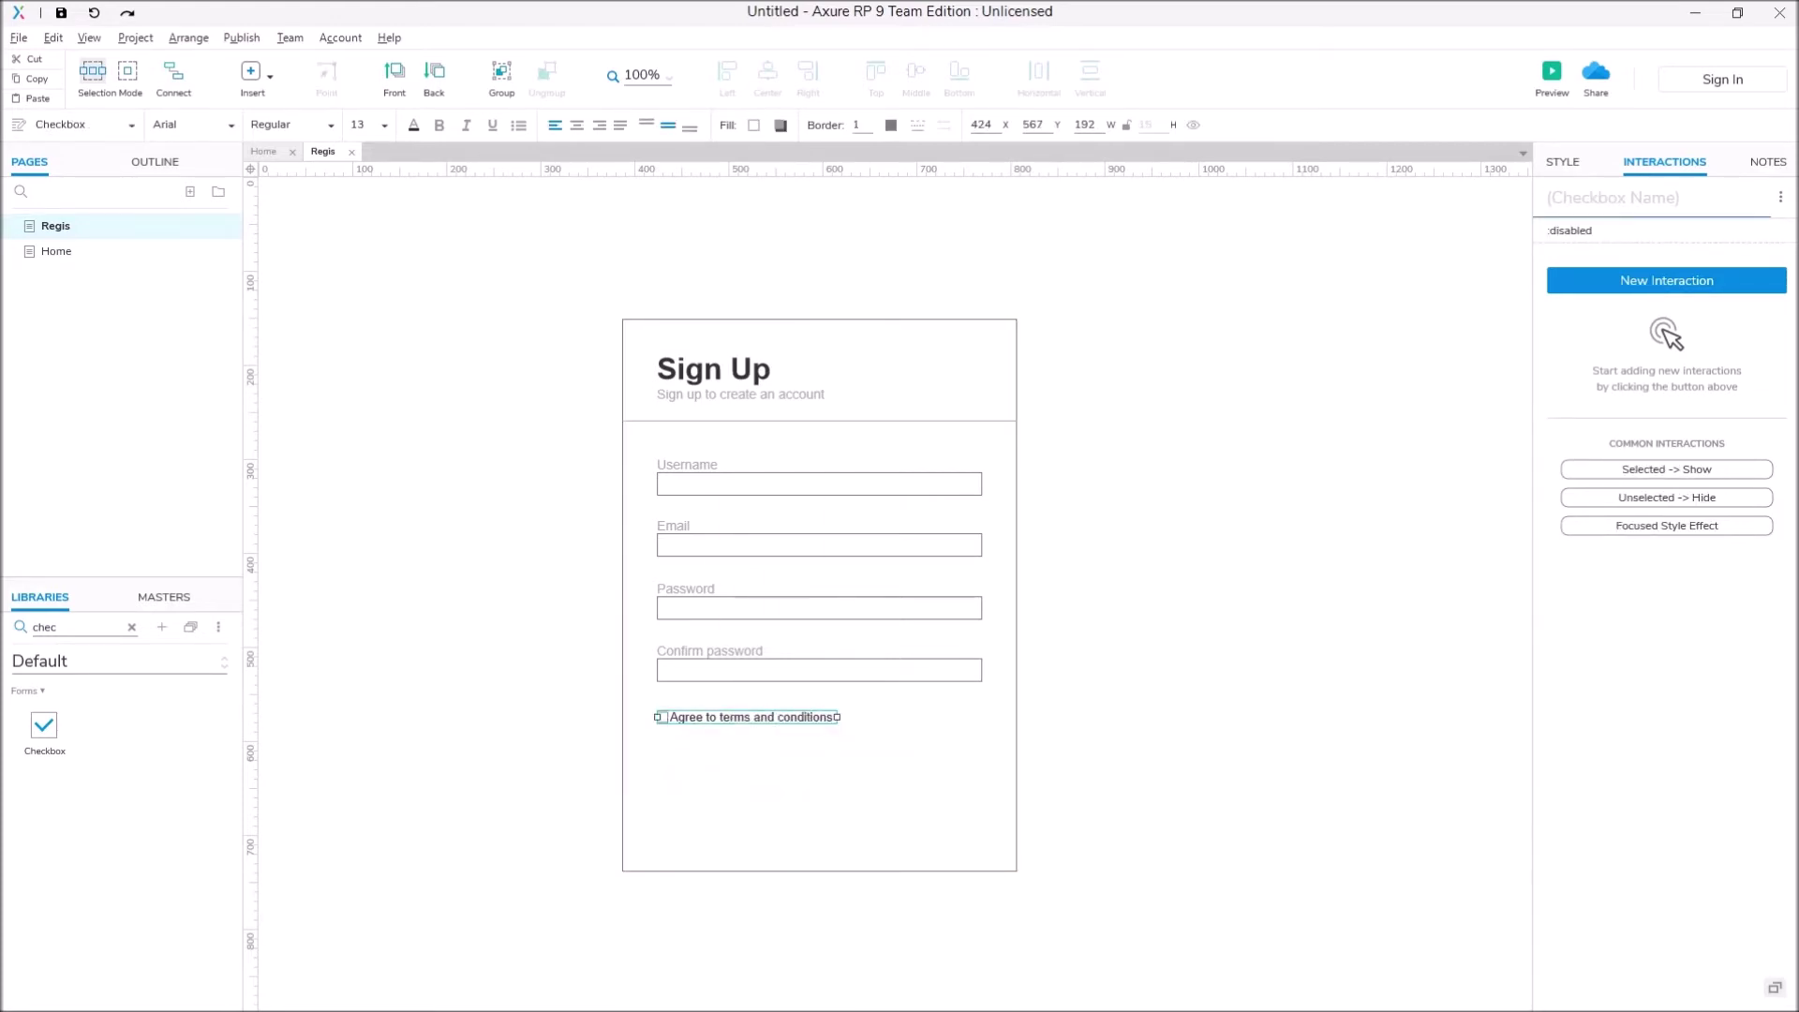
{"action": "left_click", "coordinate": [1562, 162]}
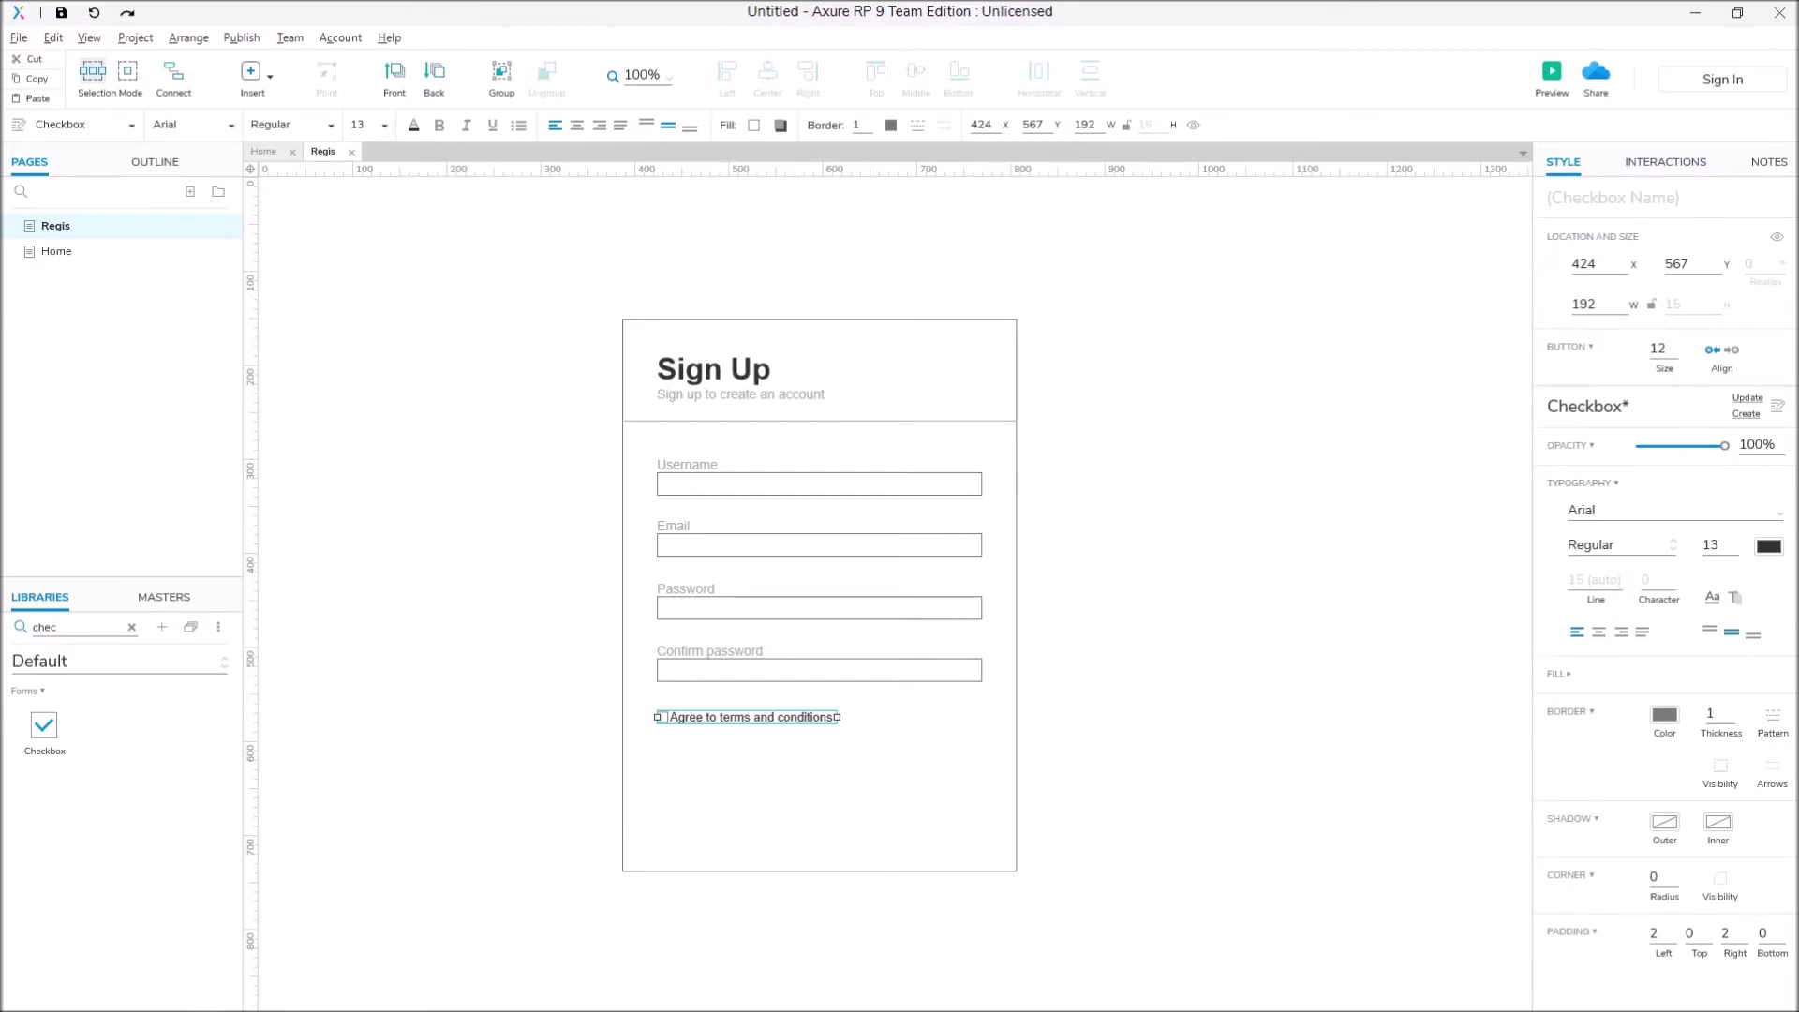
{"action": "left_click", "coordinate": [1767, 546]}
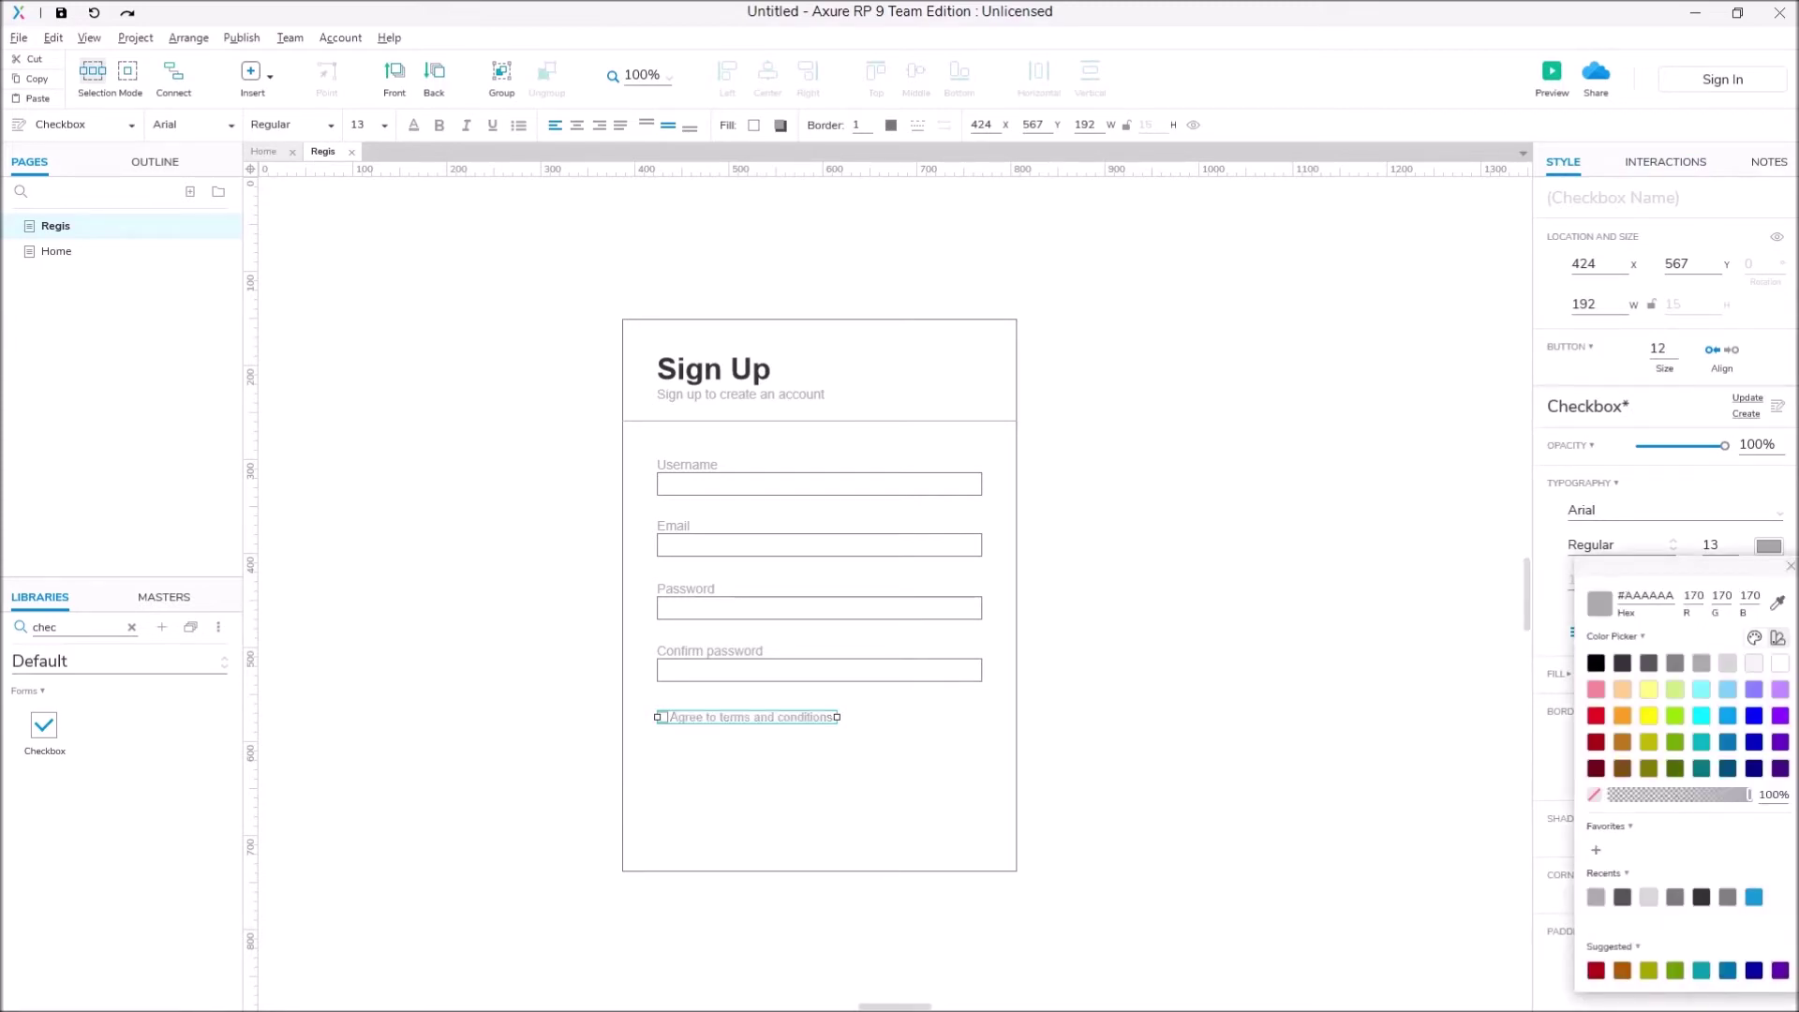
{"action": "key", "text": "Escape"}
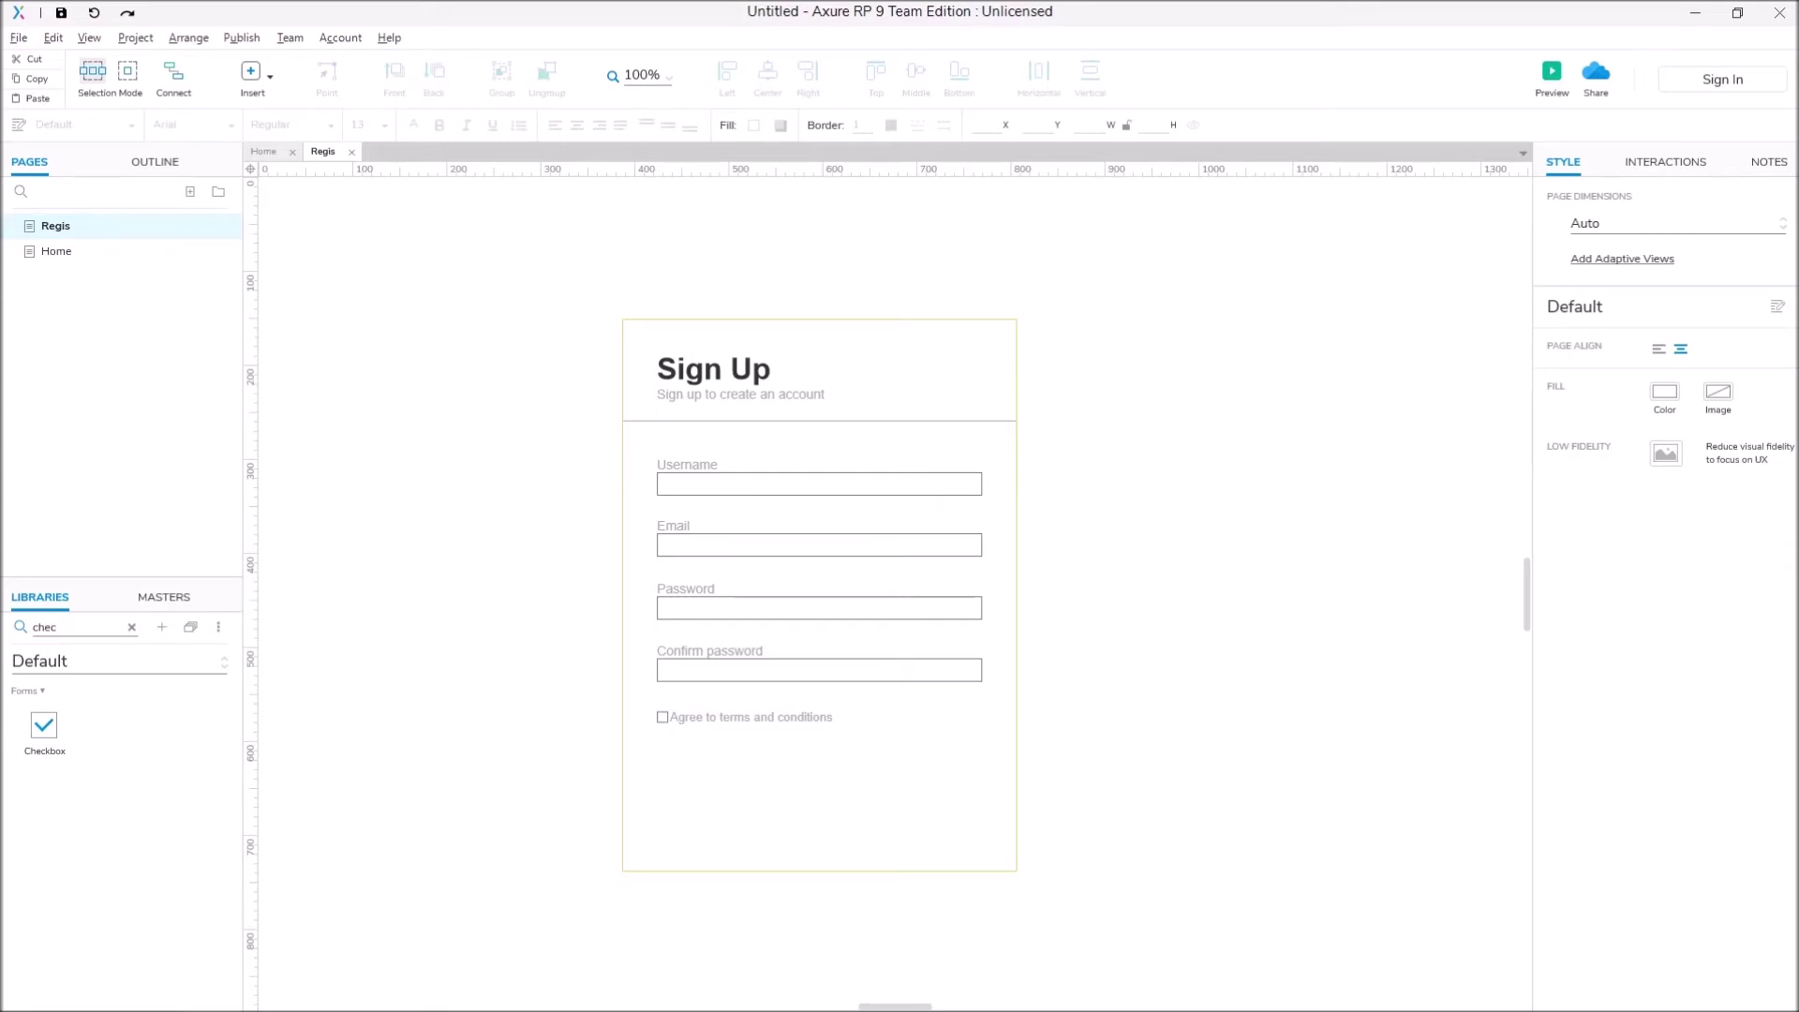
Step: Place a Primary Button captioned 'Sign up' below the checkbox and preview the page
{"action": "left_click", "coordinate": [131, 627]}
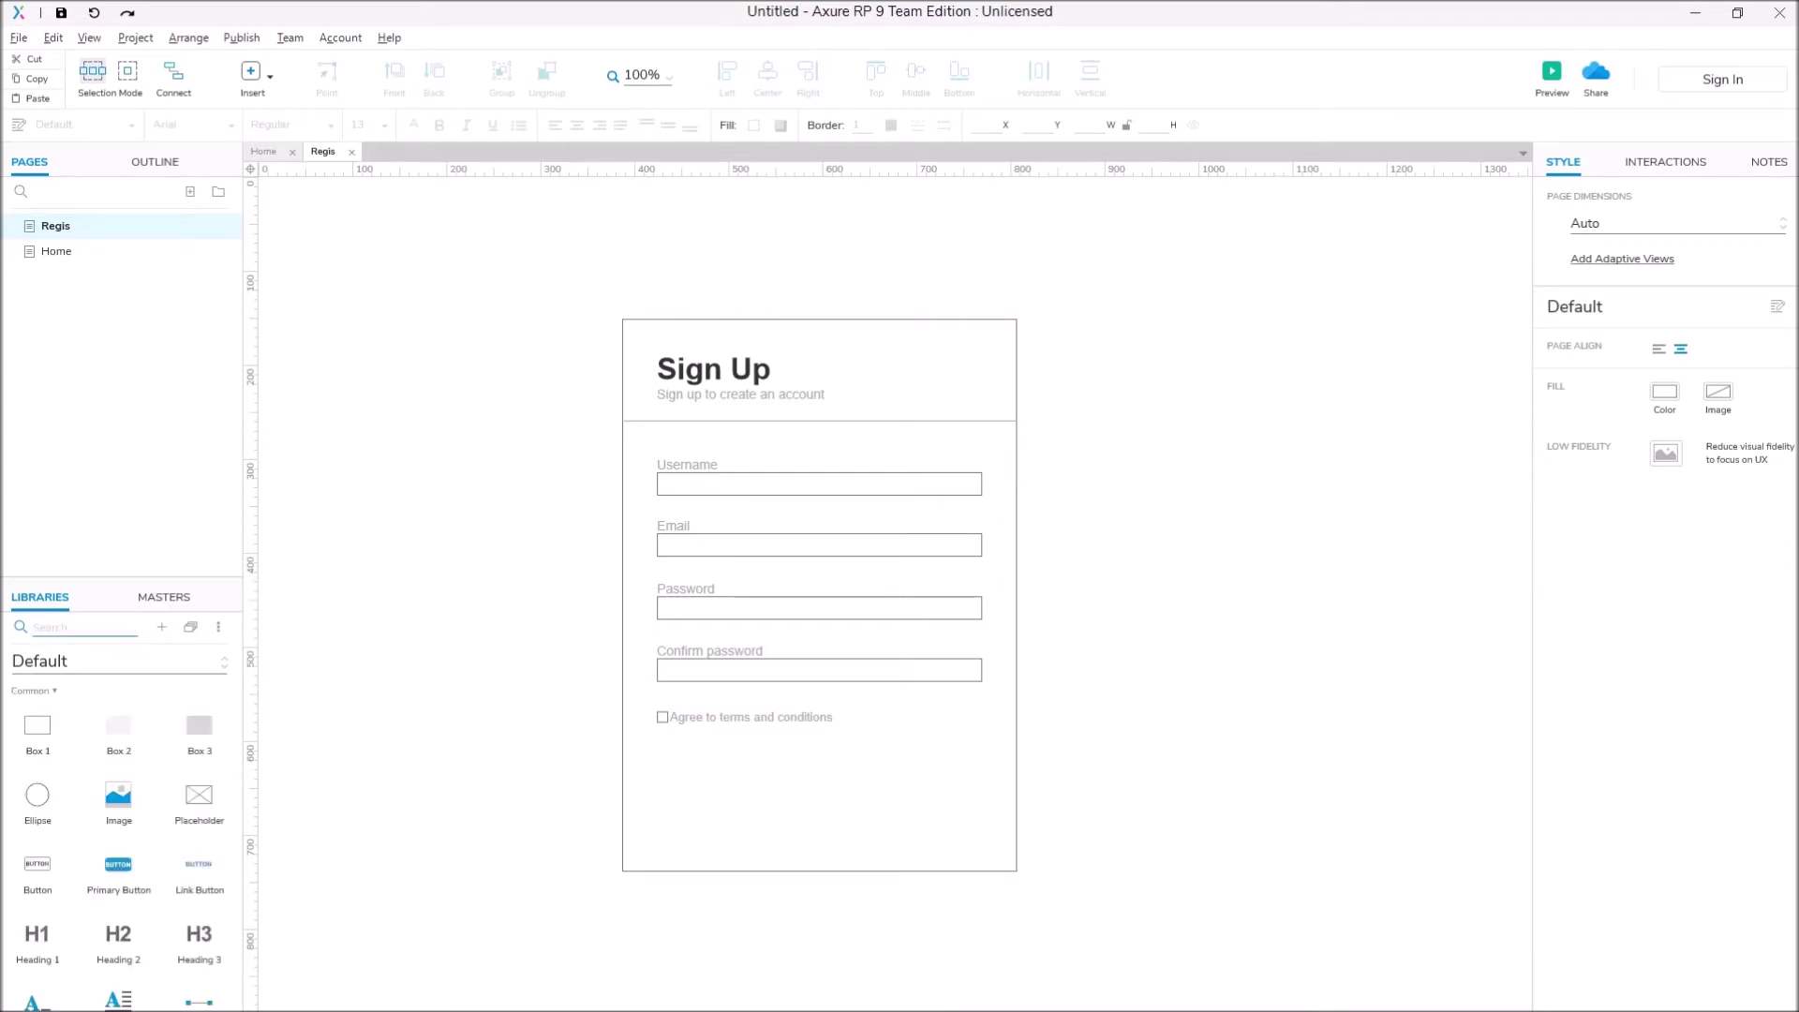
{"action": "type", "text": "pri"}
{"action": "left_click_drag", "start_coordinate": [44, 727], "coordinate": [722, 818]}
{"action": "key", "text": "Escape"}
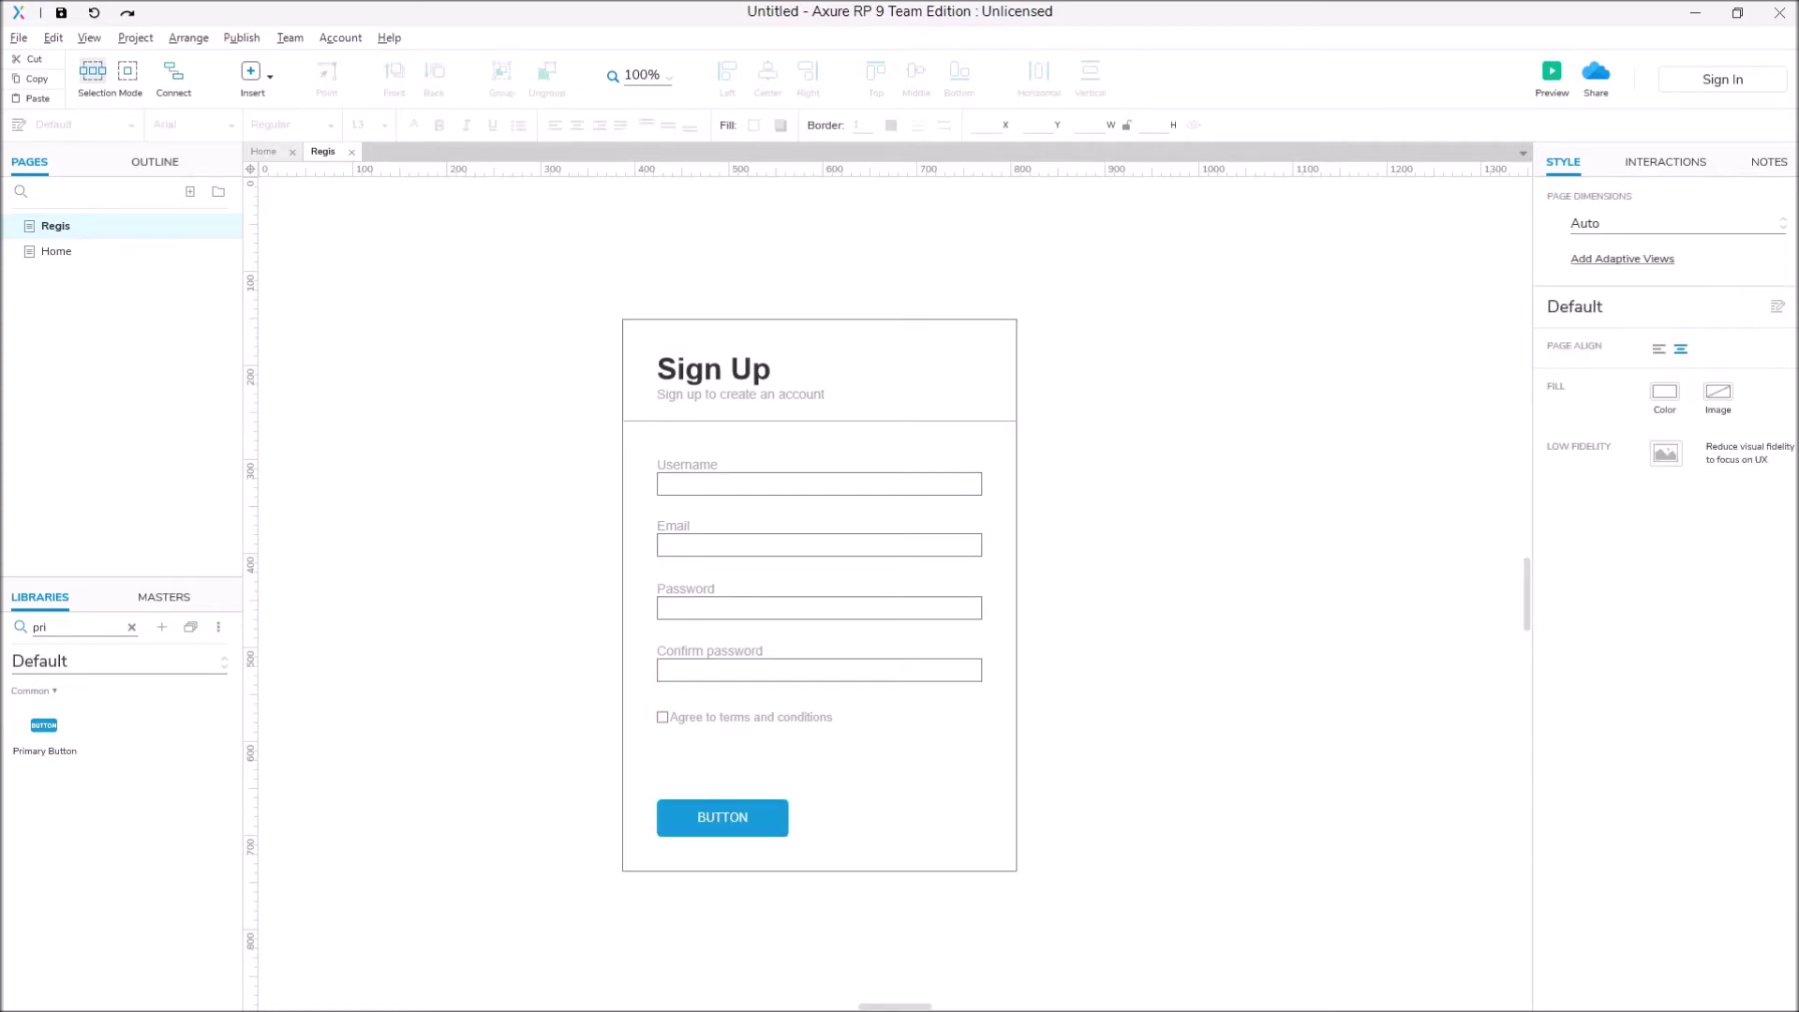
{"action": "double_click", "coordinate": [723, 817]}
{"action": "type", "text": "Sign up"}
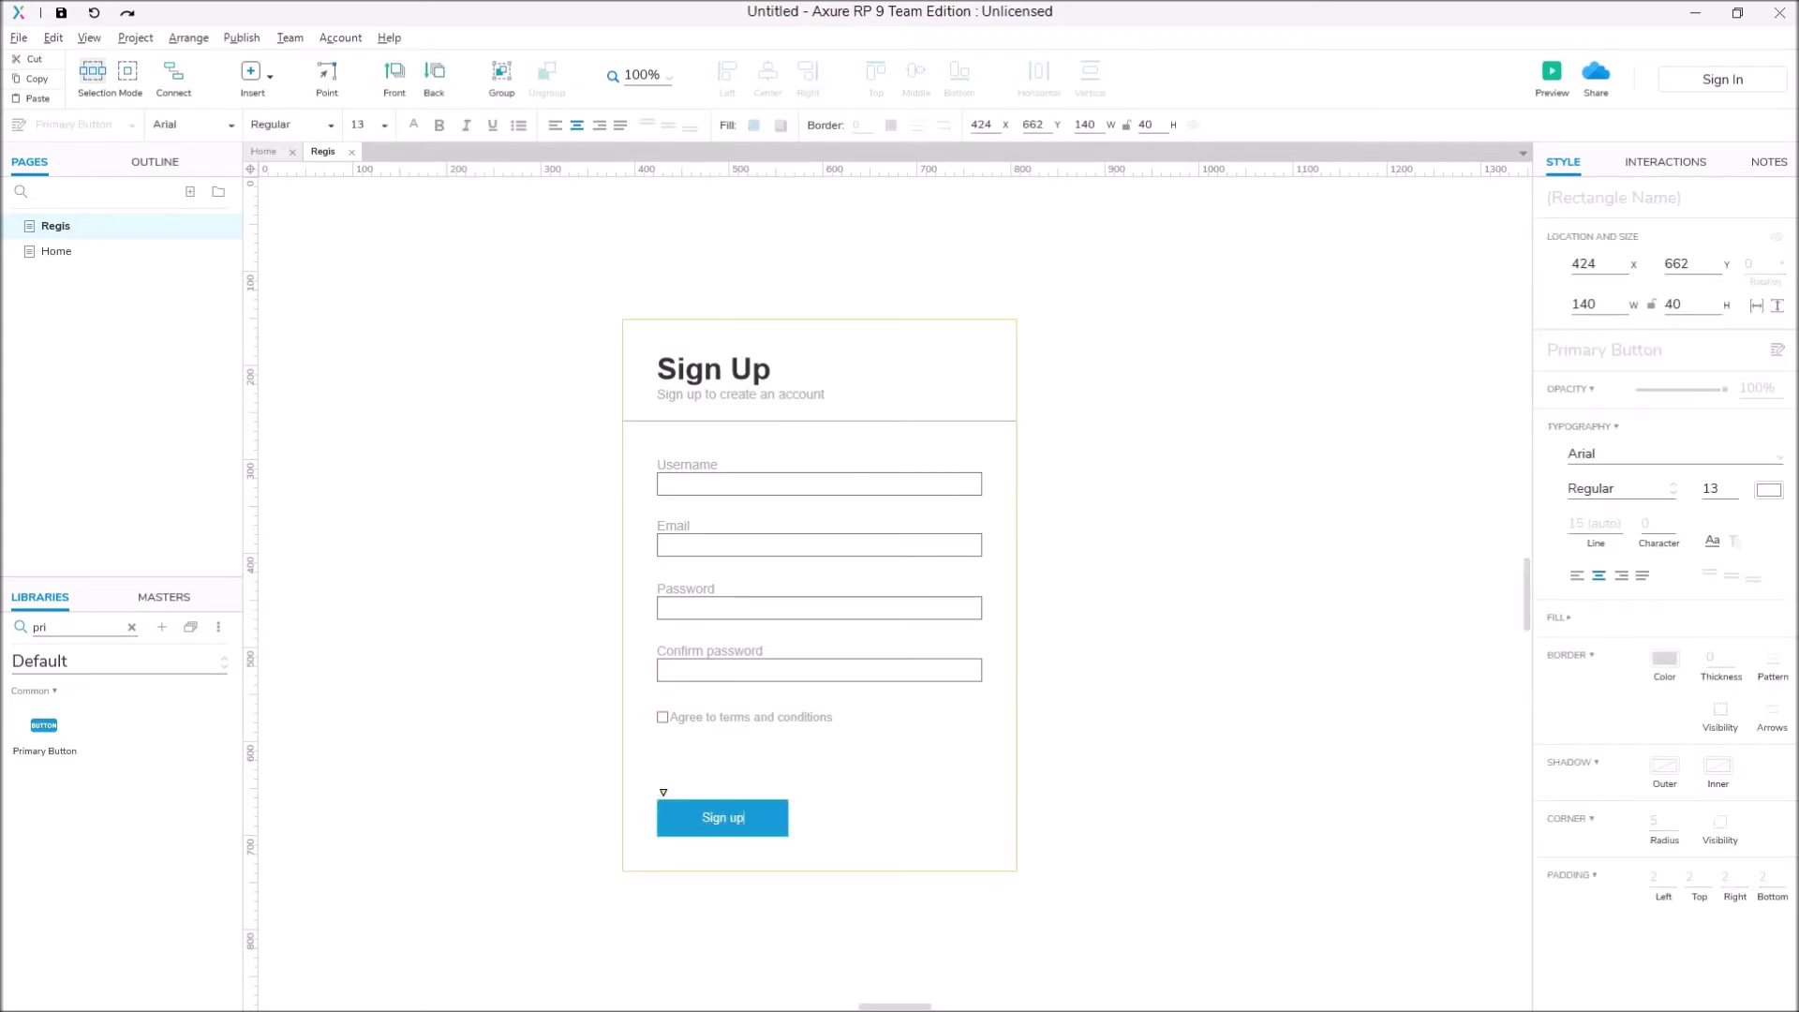
{"action": "key", "text": "Escape"}
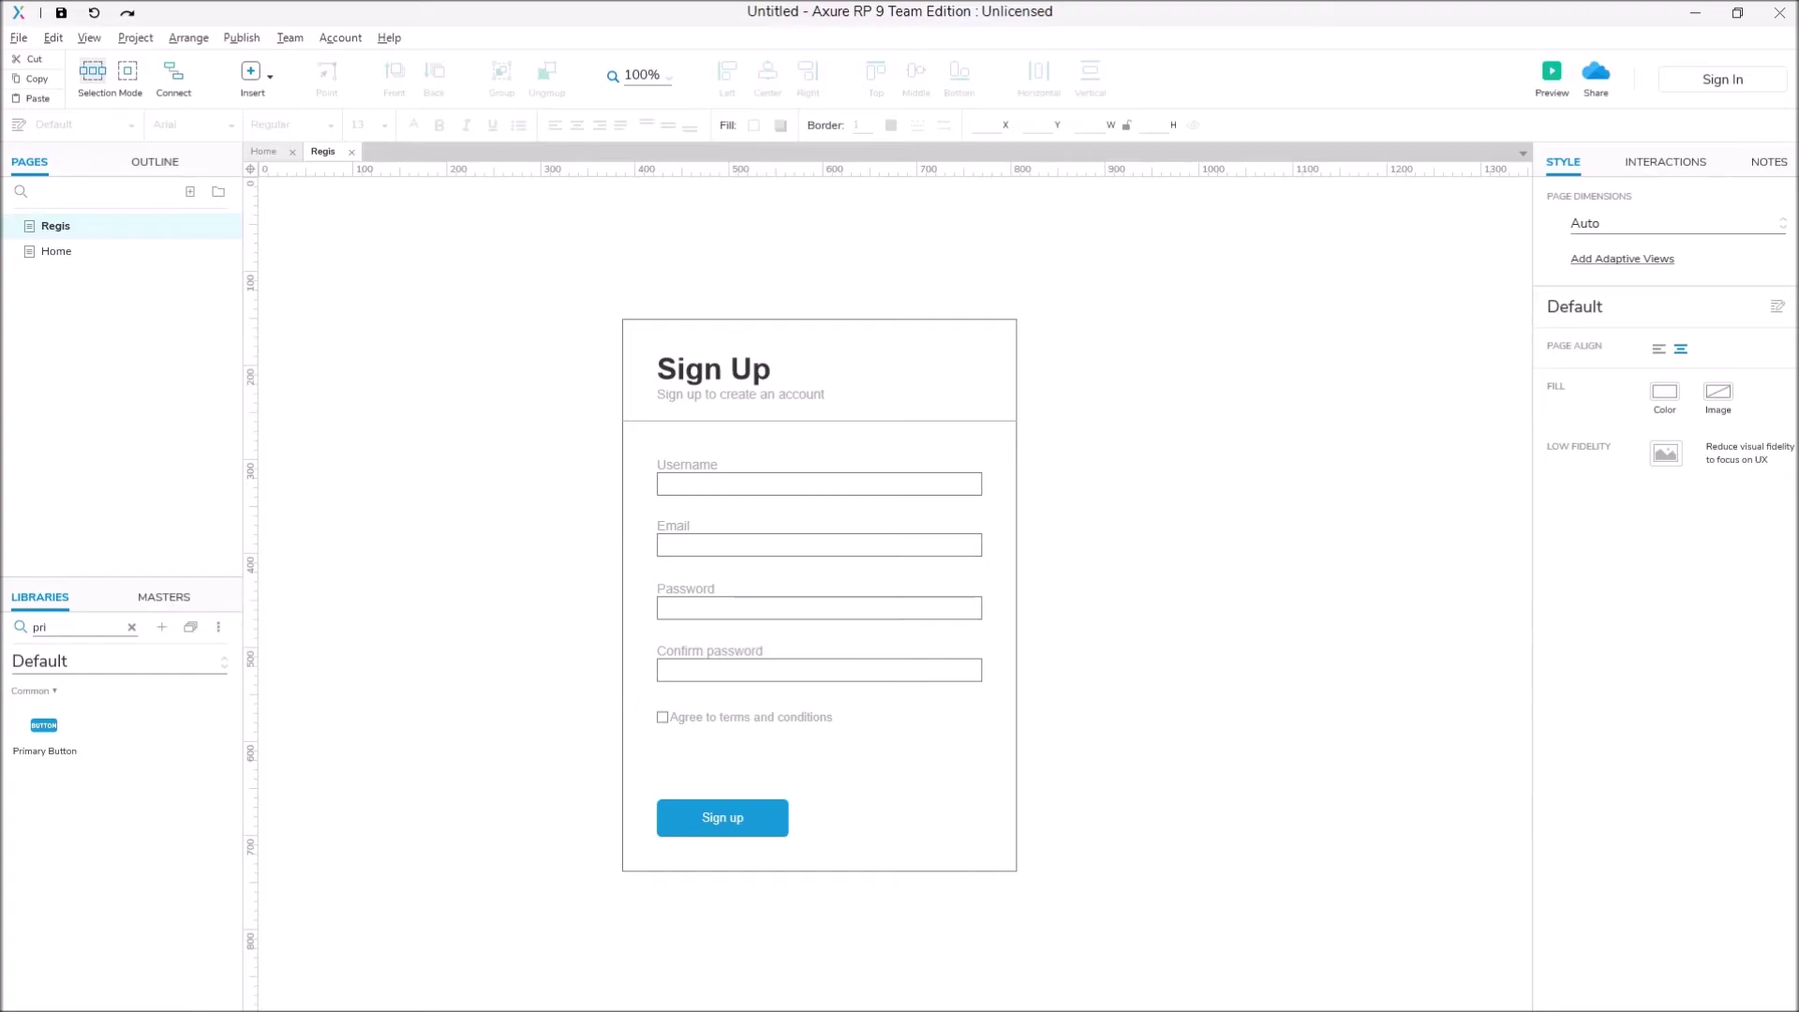
{"action": "key", "text": "ctrl+period"}
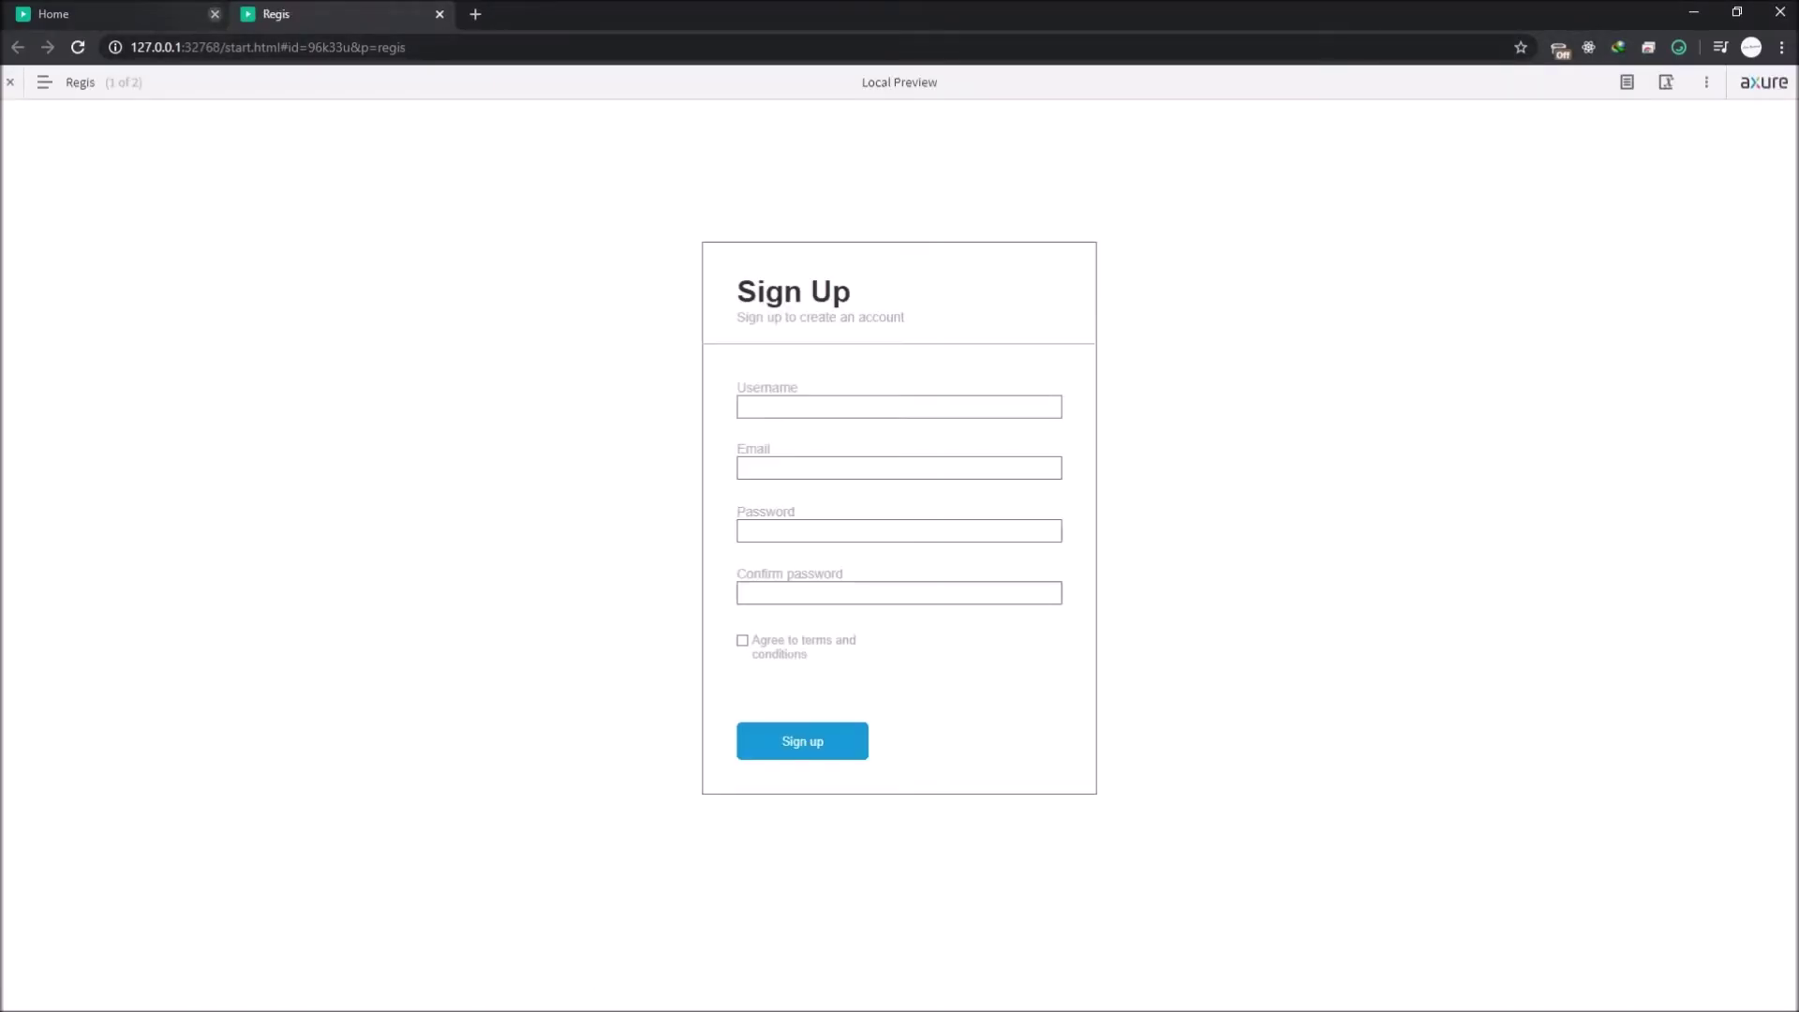
{"action": "type", "text": "asdasdasdasd"}
Step: Enter the sample value 'asdasd' into the preview's sign-up fields, then return to Axure RP 9
{"action": "key", "text": "Tab"}
{"action": "type", "text": "asdasd"}
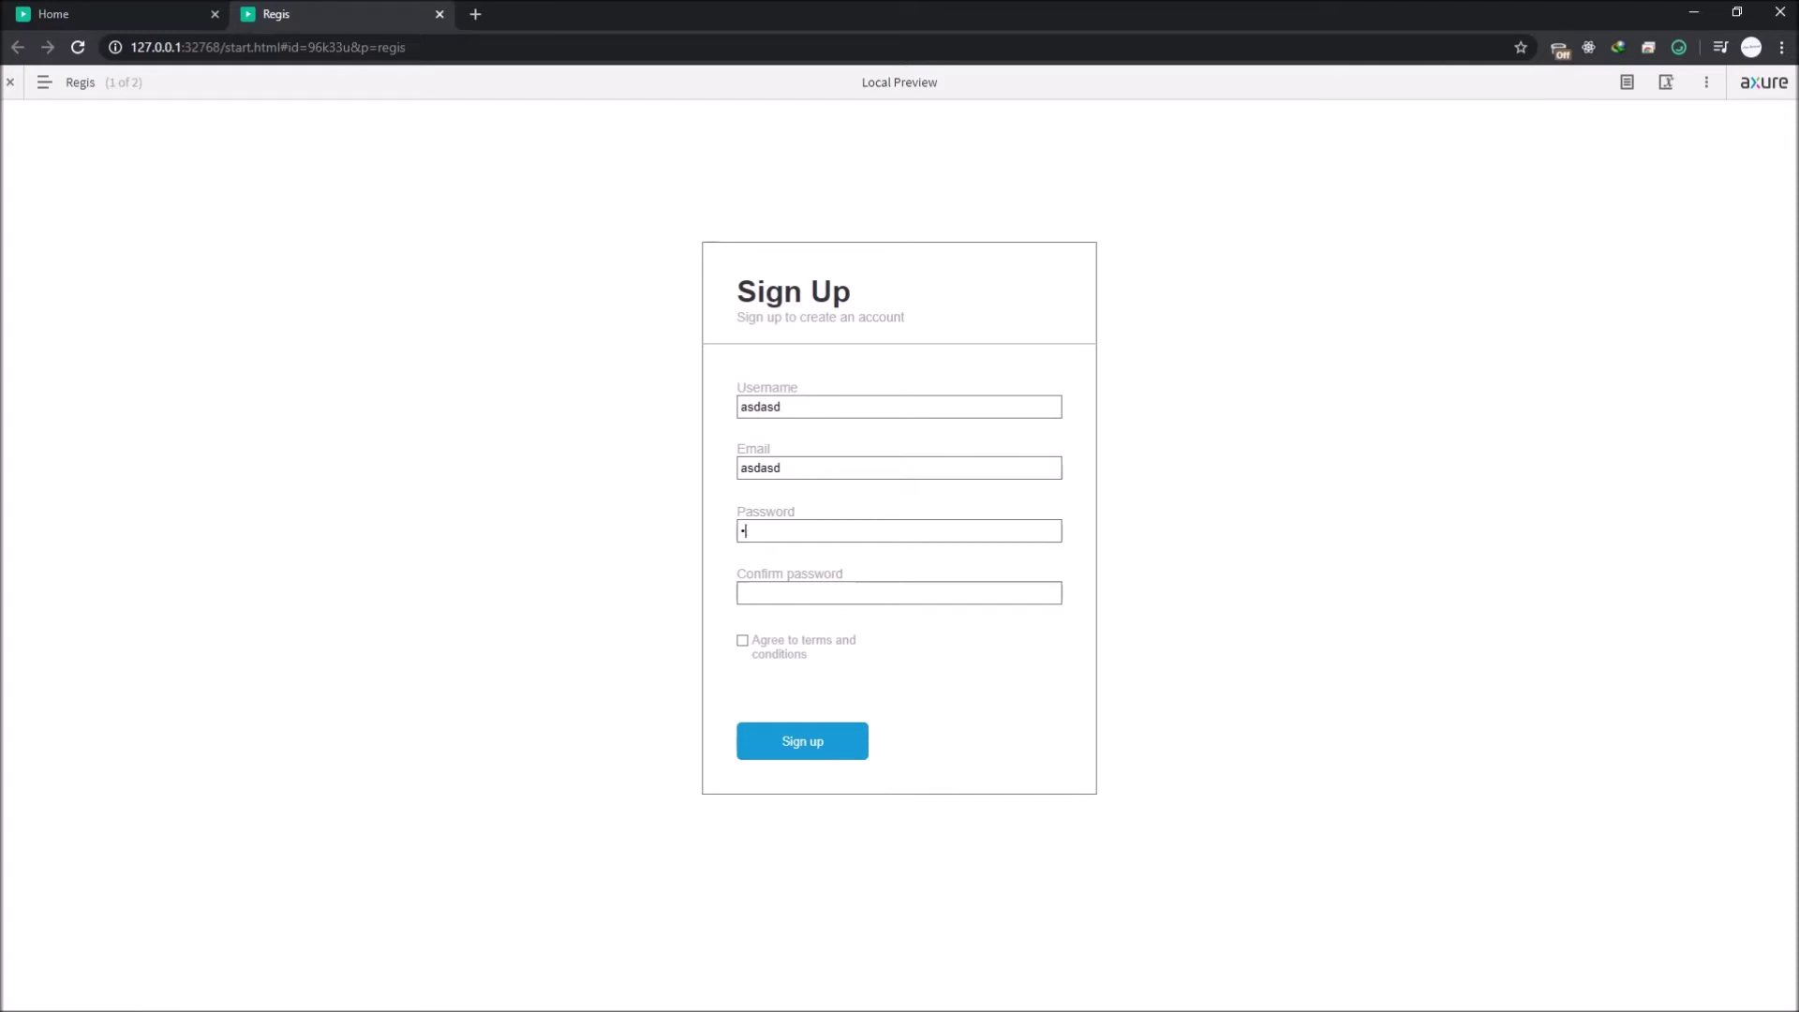
{"action": "key", "text": "Tab"}
{"action": "type", "text": "asdasd"}
{"action": "key", "text": "alt+Tab"}
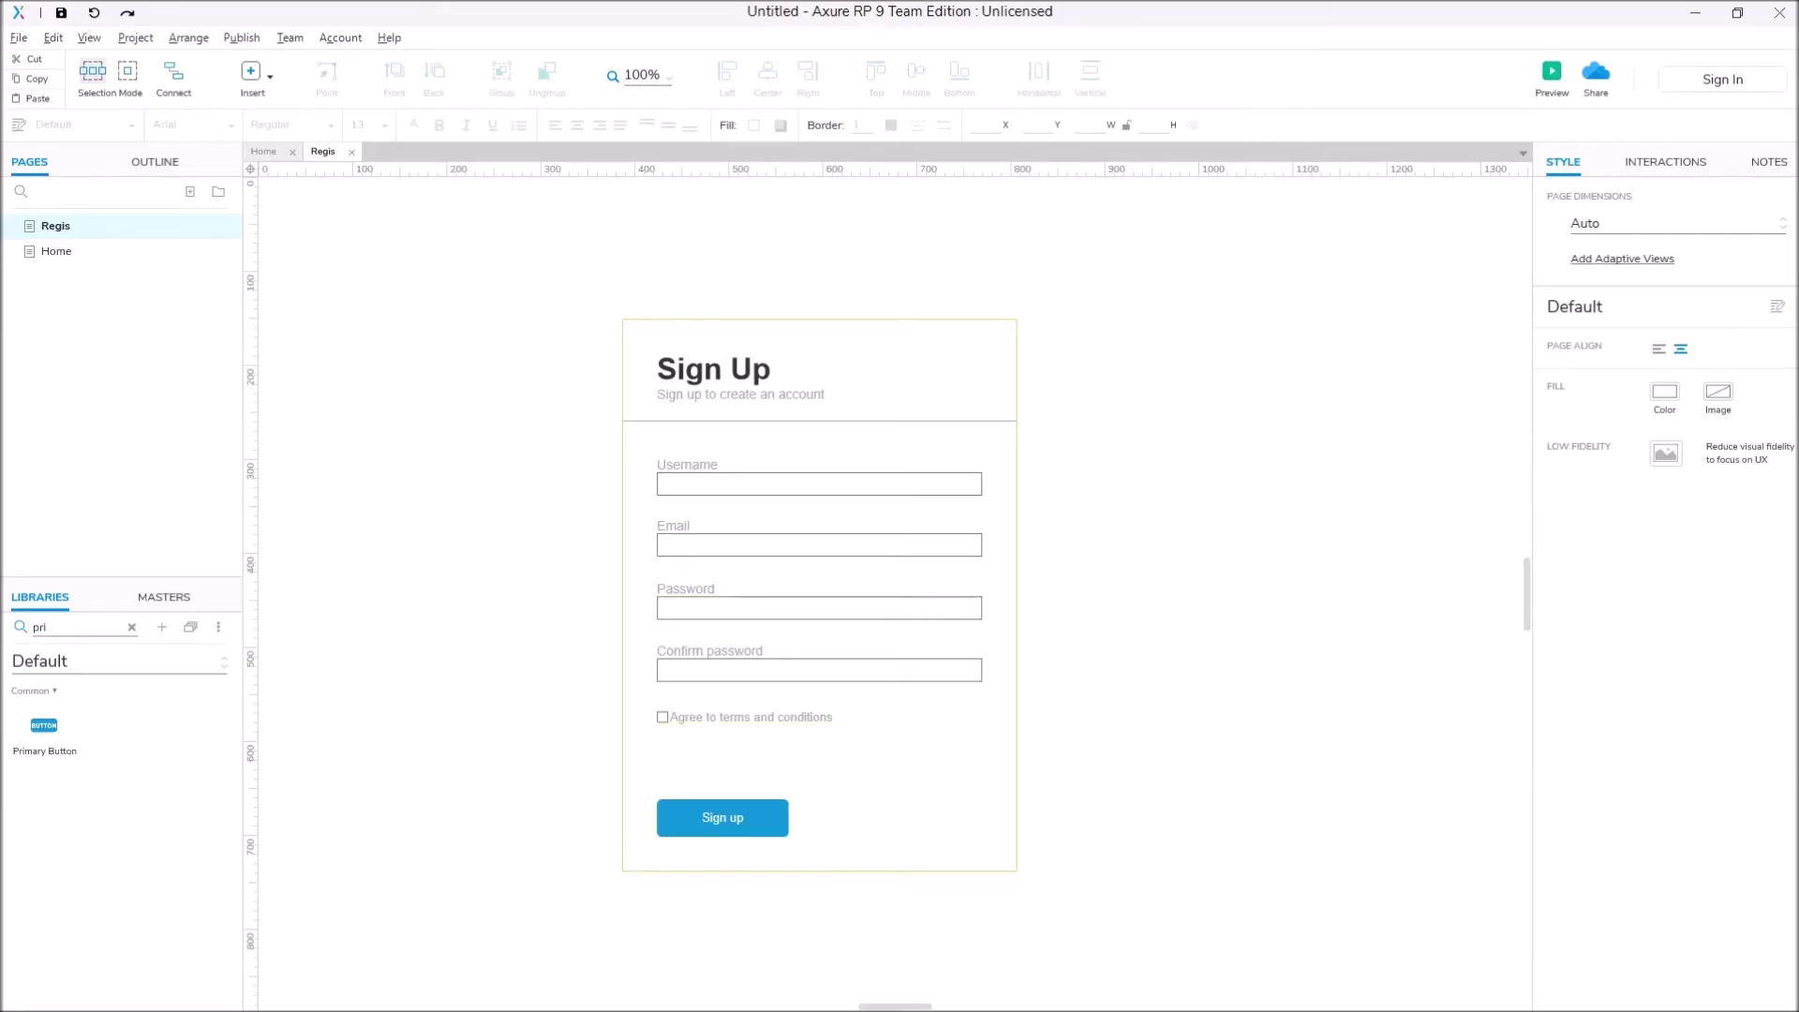
Step: Place a Label above the Sign up button and make its text red
{"action": "left_click", "coordinate": [722, 817]}
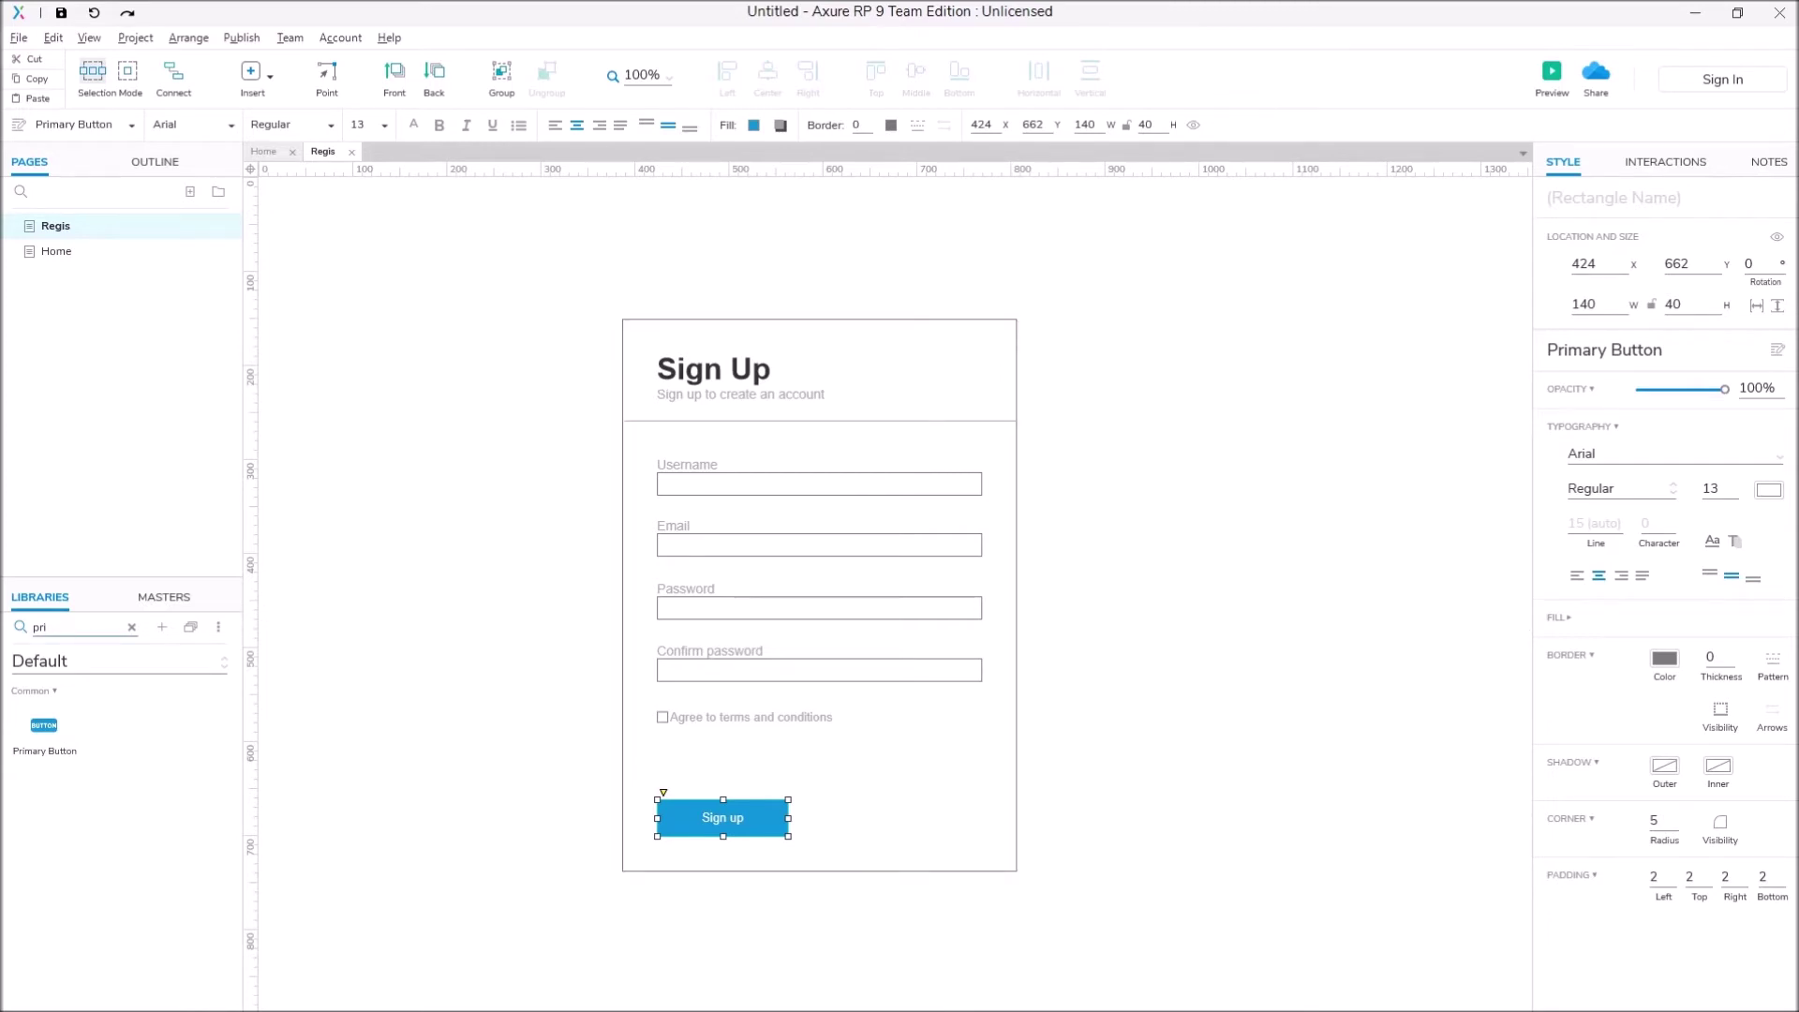
{"action": "key", "text": "BackSpace"}
{"action": "key", "text": "BackSpace"}
{"action": "key", "text": "BackSpace"}
{"action": "type", "text": "la"}
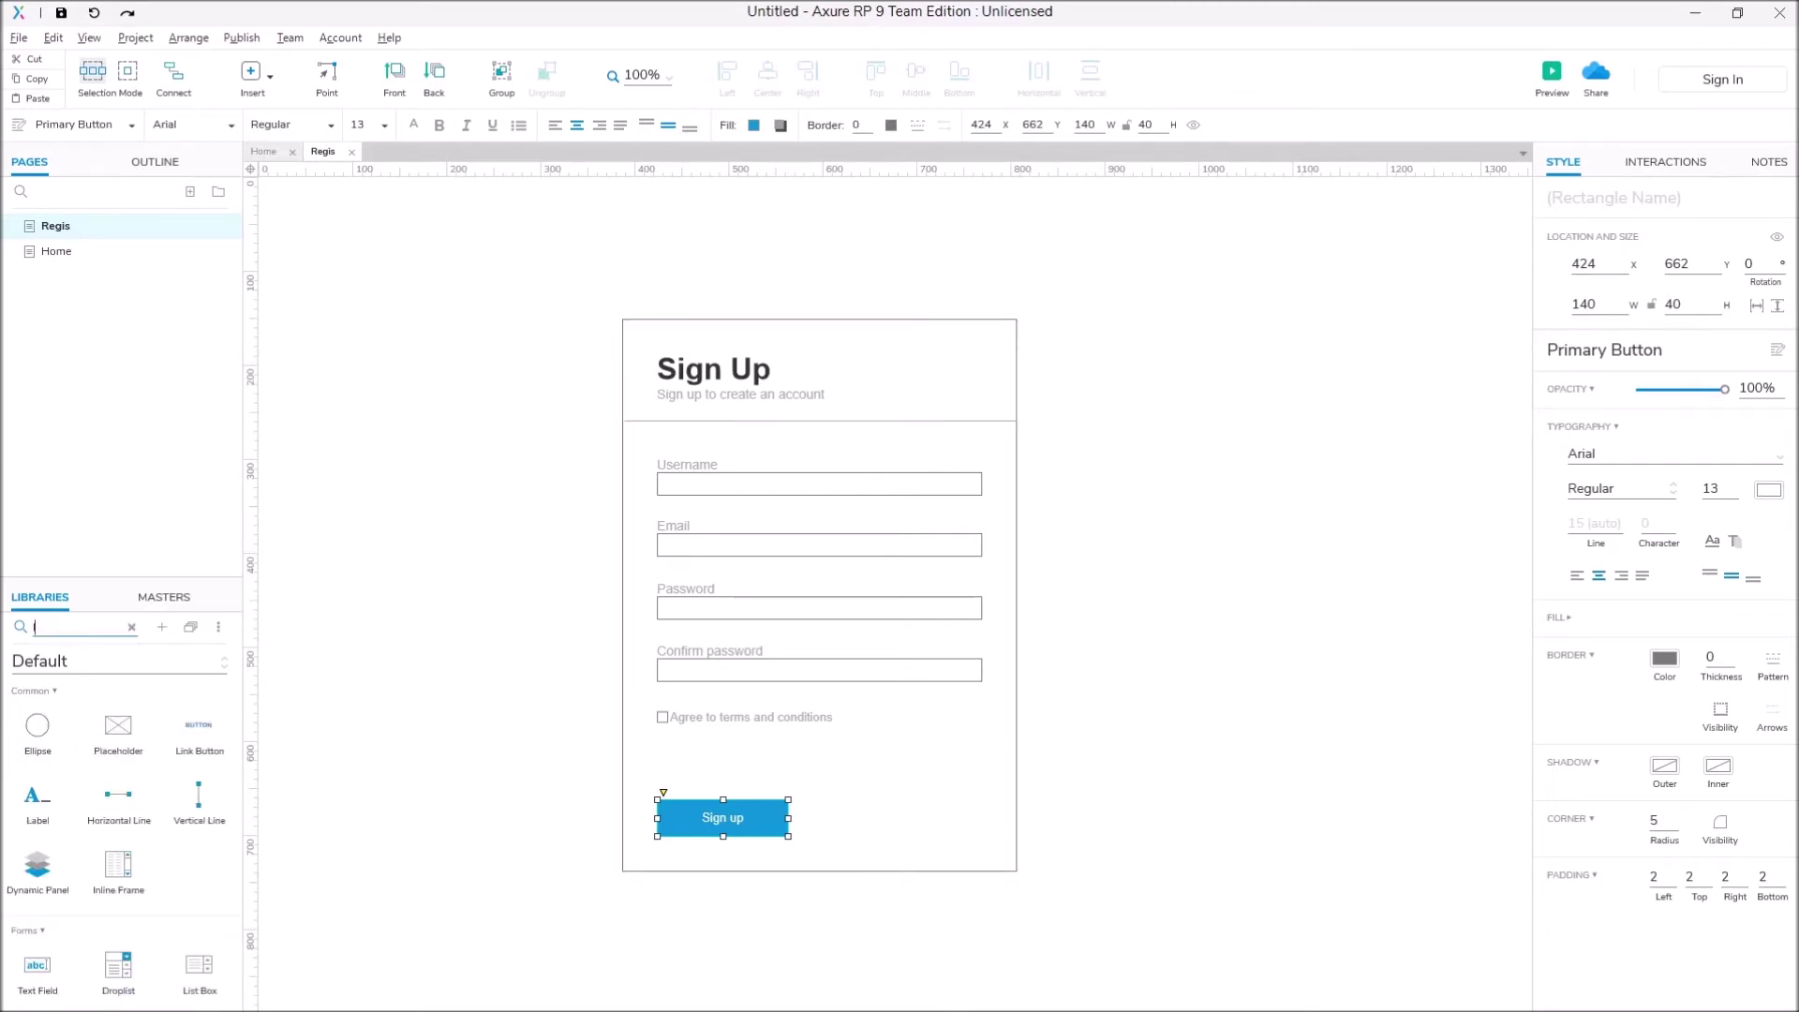
{"action": "left_click_drag", "start_coordinate": [118, 731], "coordinate": [673, 766]}
{"action": "left_click", "coordinate": [1768, 489]}
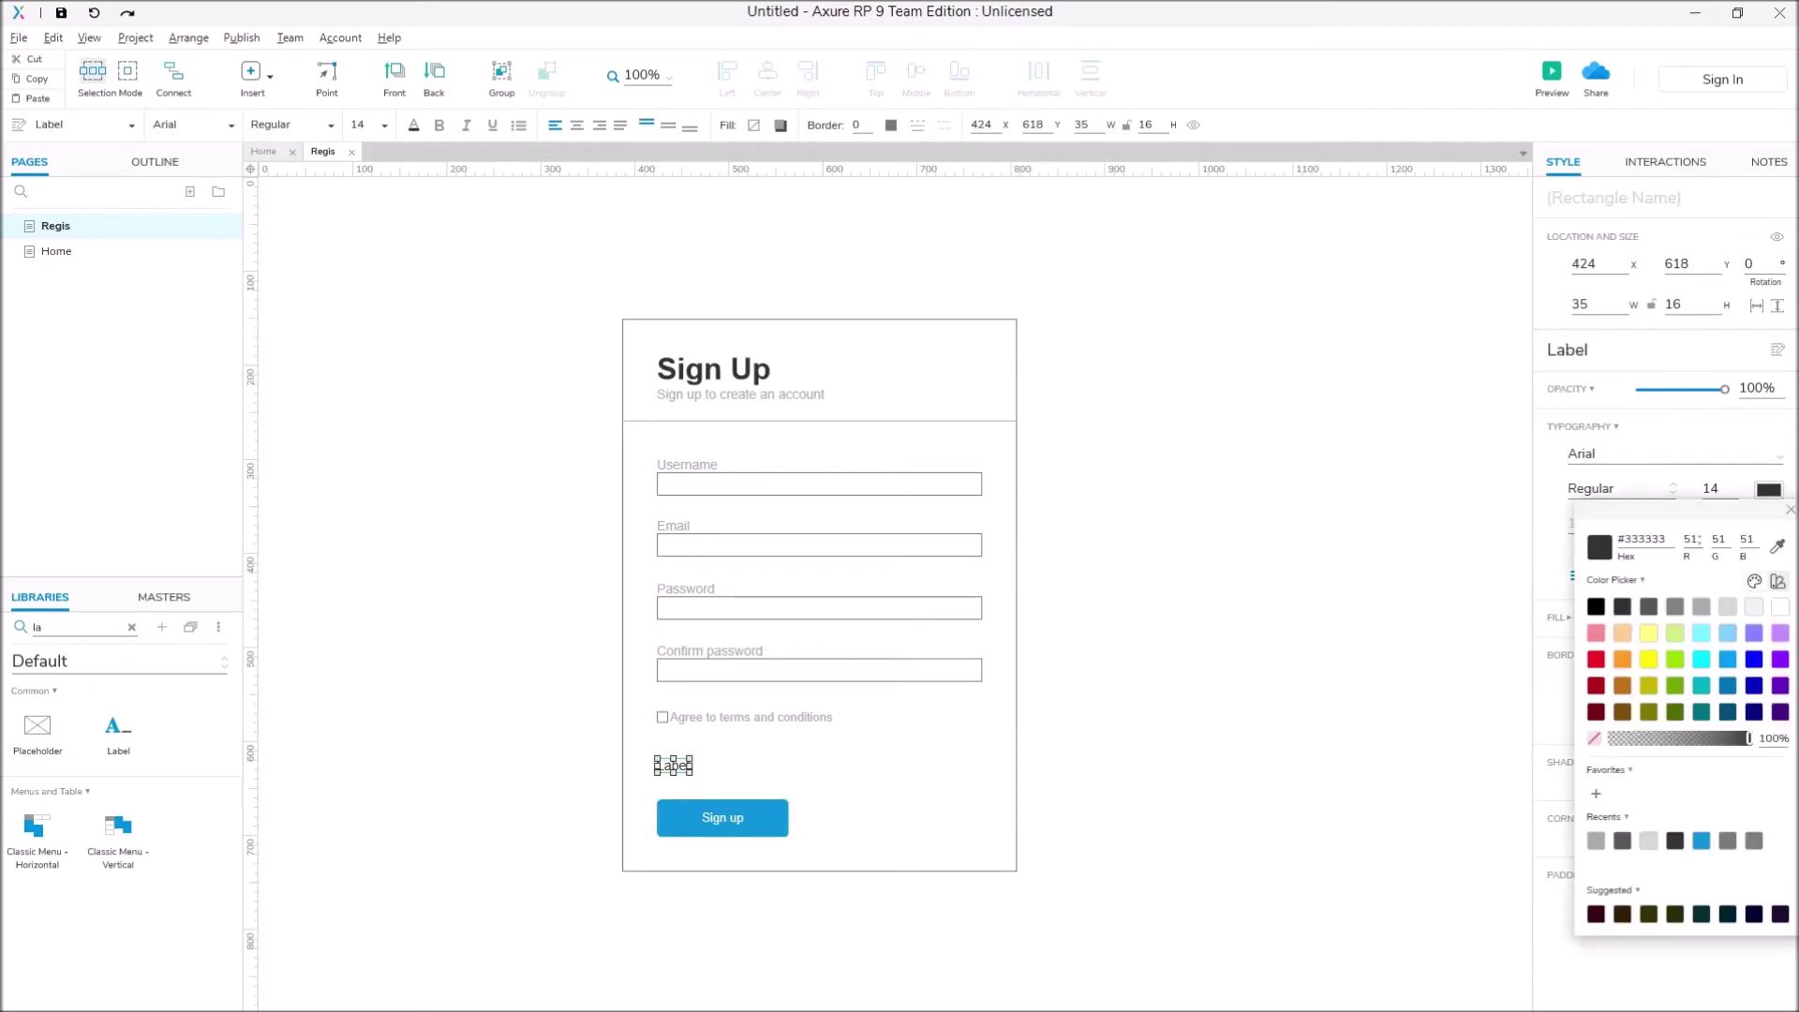
{"action": "left_click", "coordinate": [1596, 658]}
{"action": "key", "text": "Escape"}
{"action": "key", "text": "Escape"}
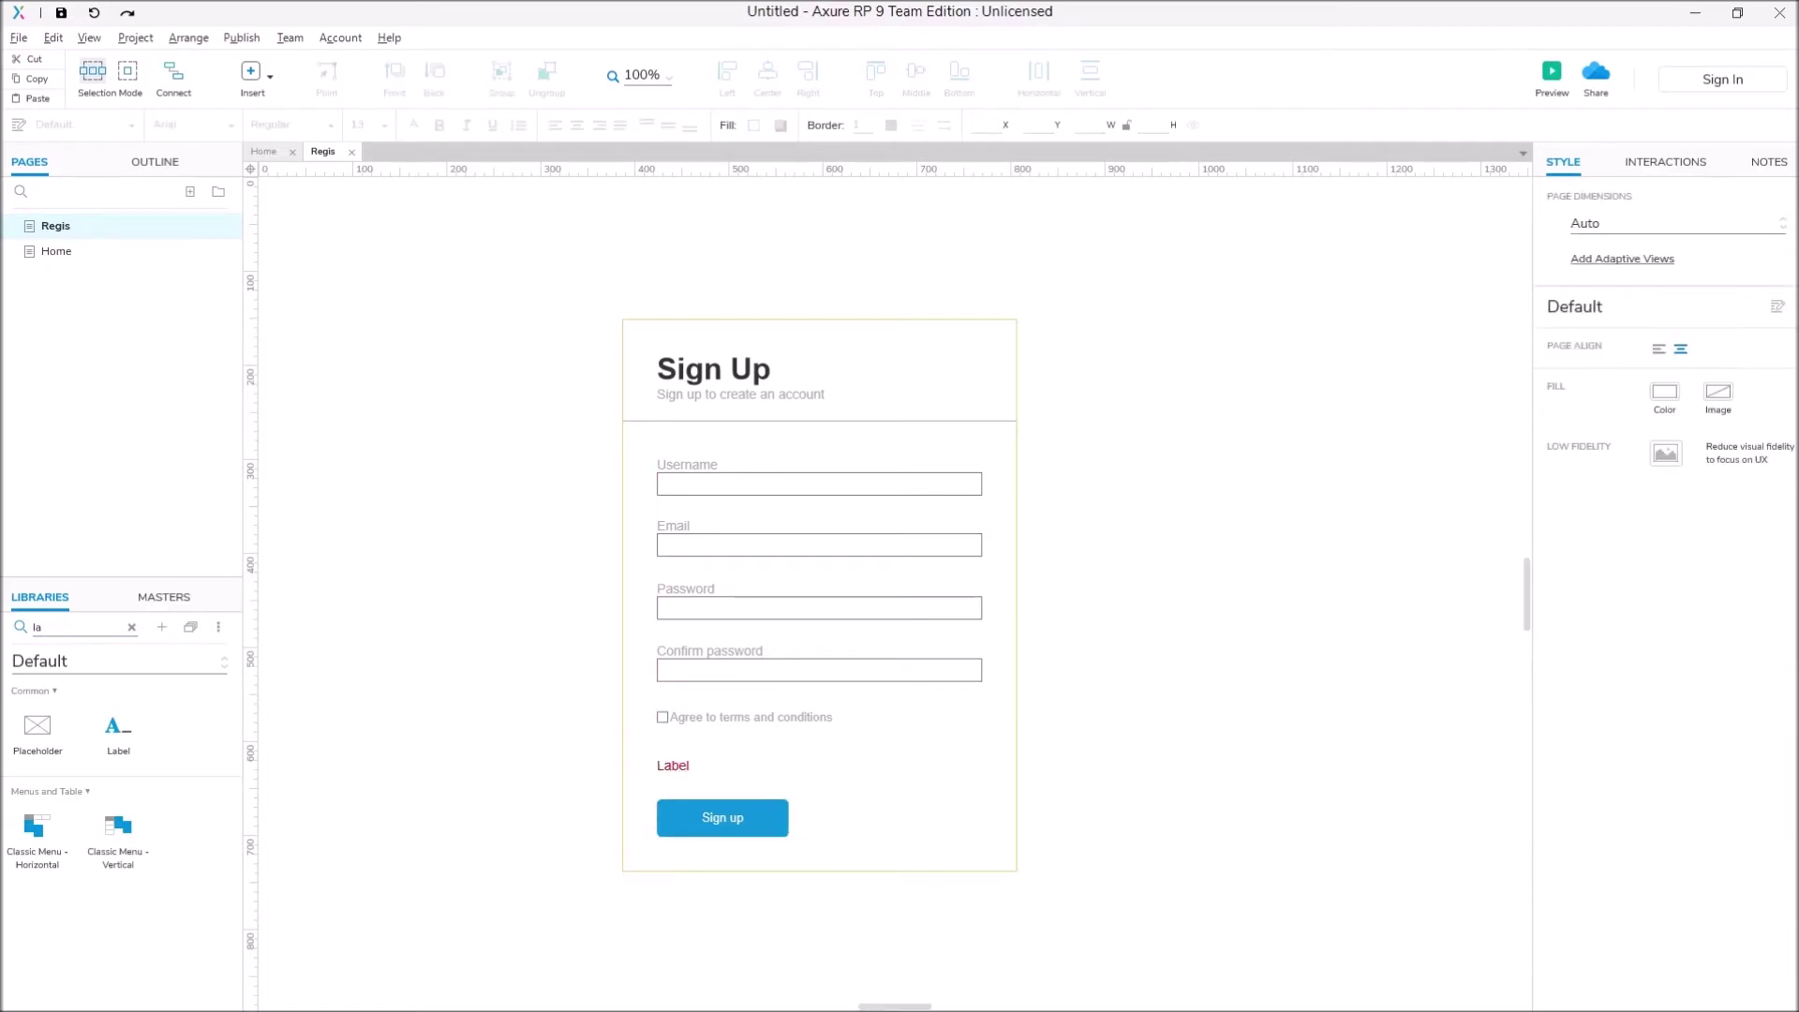
Step: Name the red label lblError and delete its placeholder text
{"action": "left_click", "coordinate": [672, 765]}
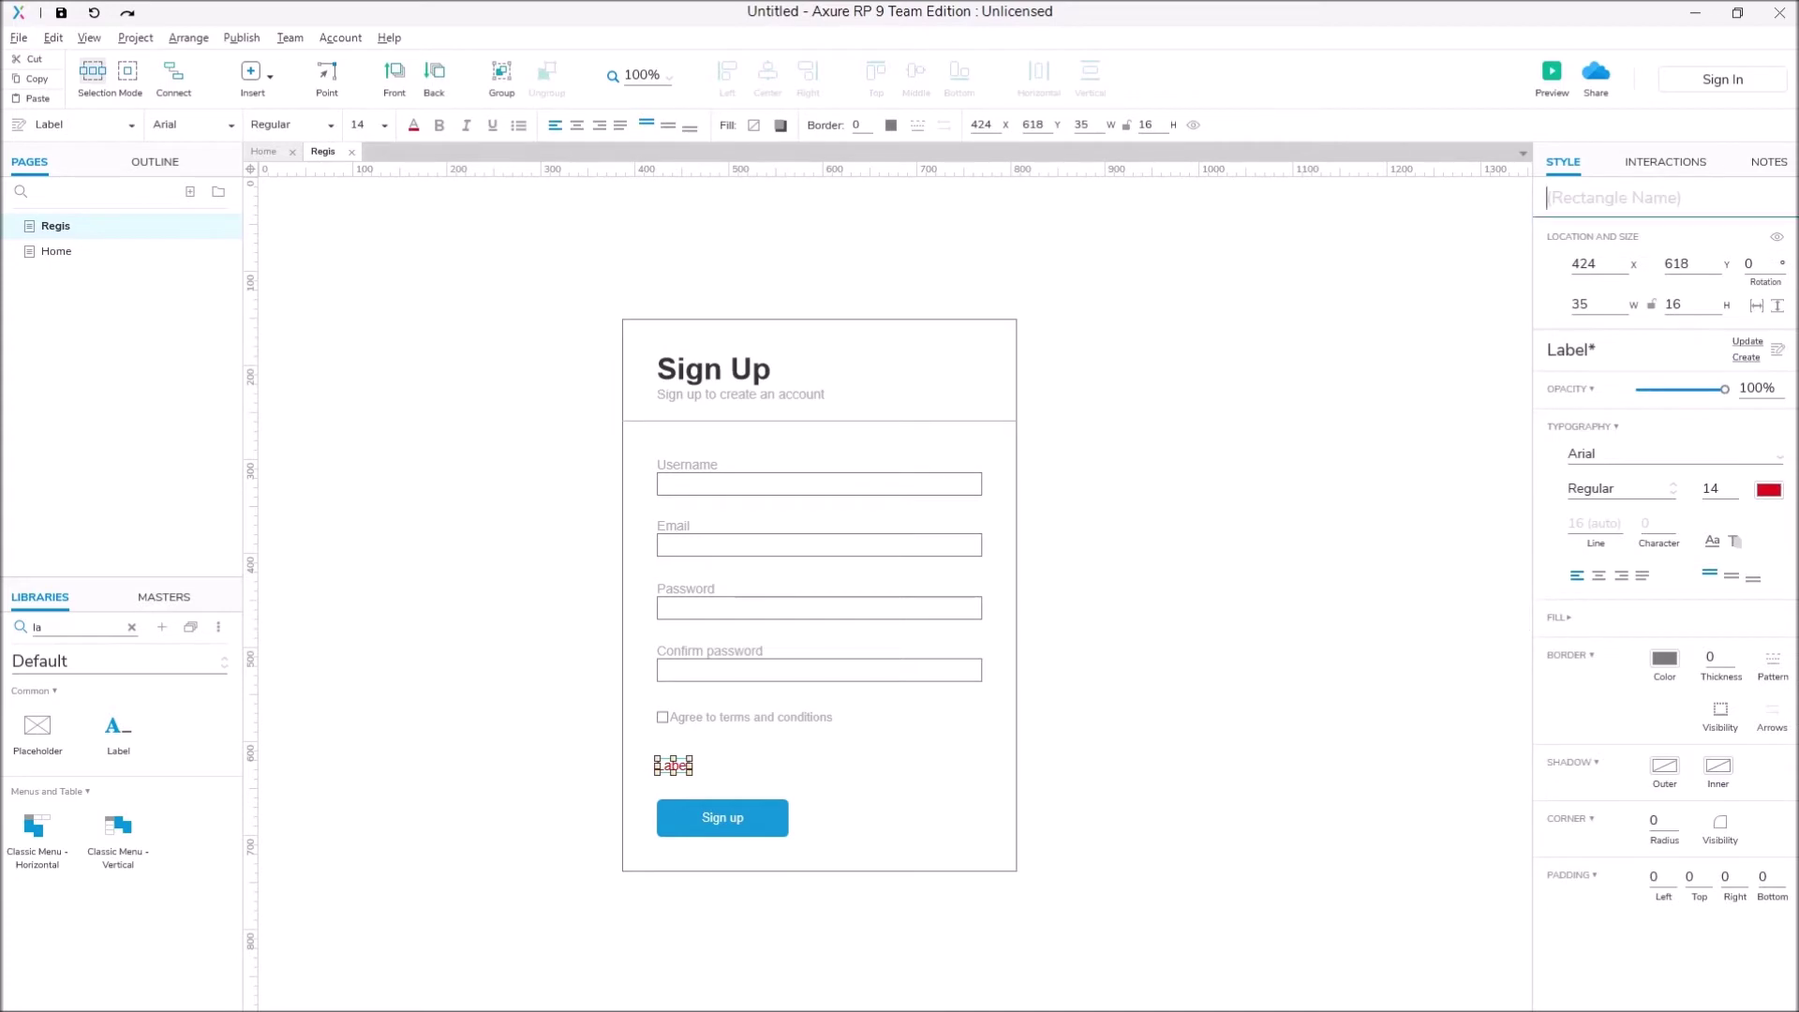
{"action": "left_click", "coordinate": [1613, 198]}
{"action": "type", "text": "lblError"}
{"action": "key", "text": "Escape"}
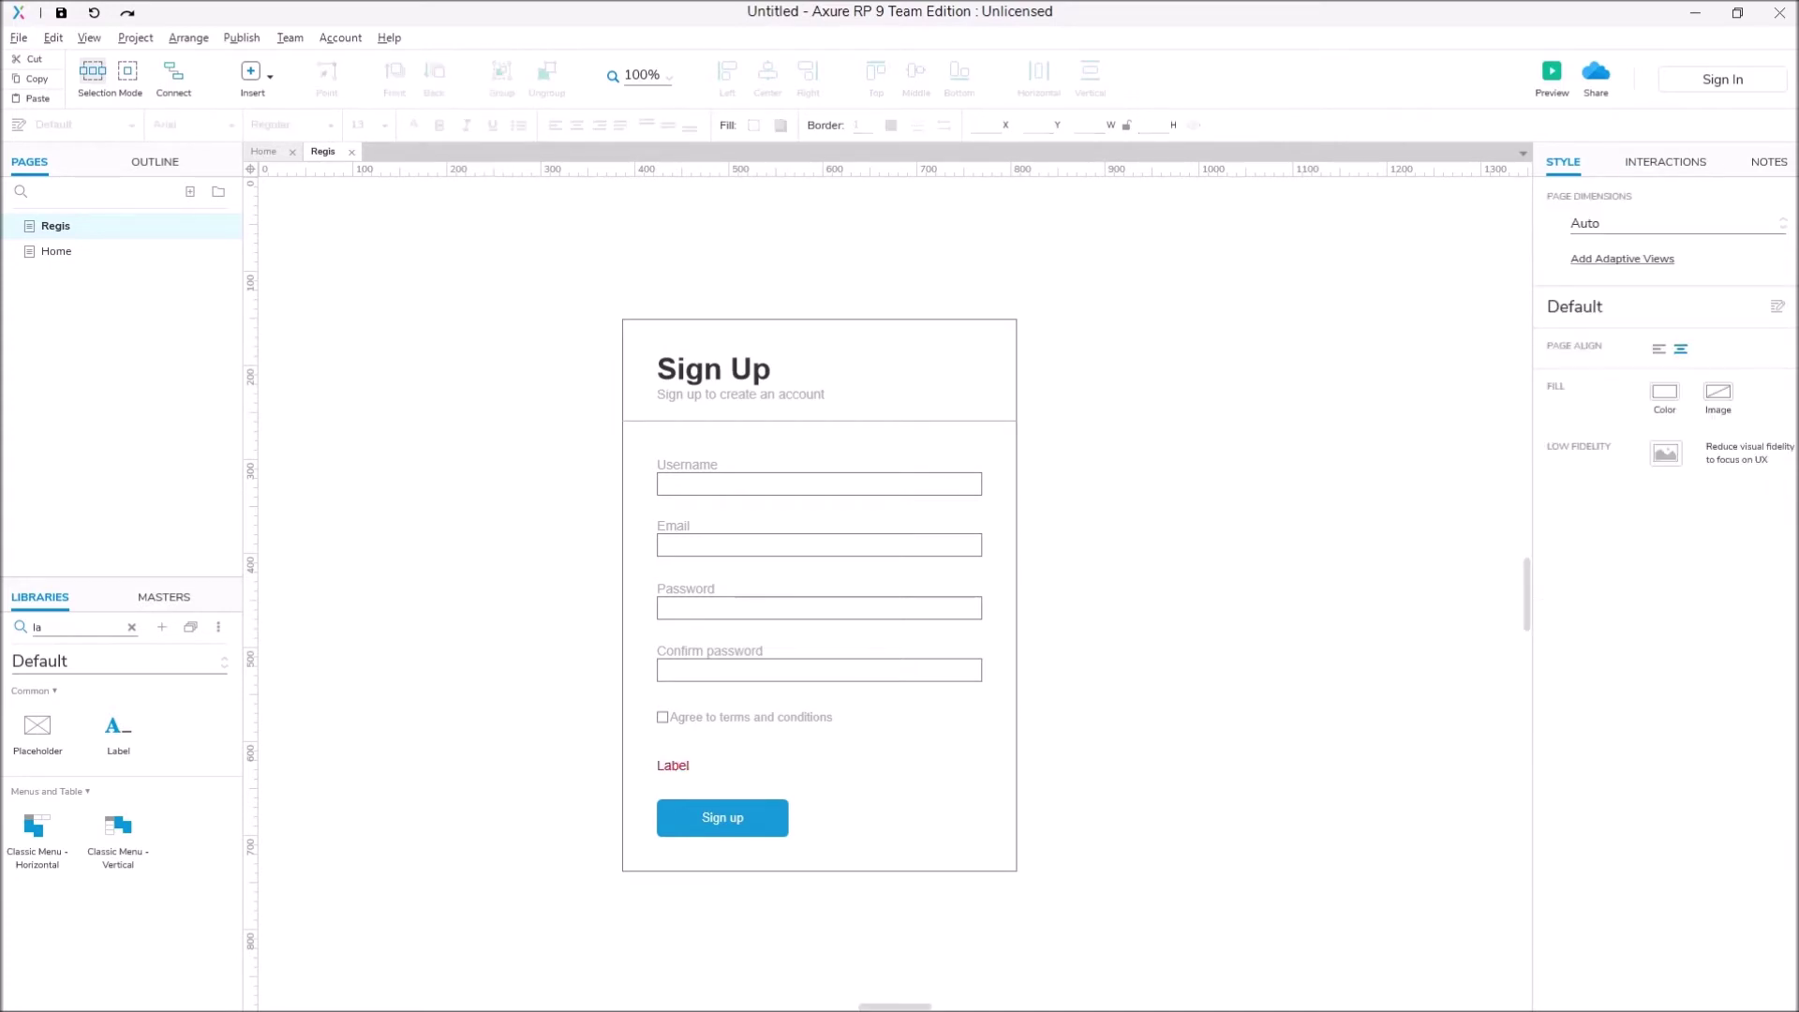
{"action": "double_click", "coordinate": [673, 766]}
{"action": "key", "text": "BackSpace"}
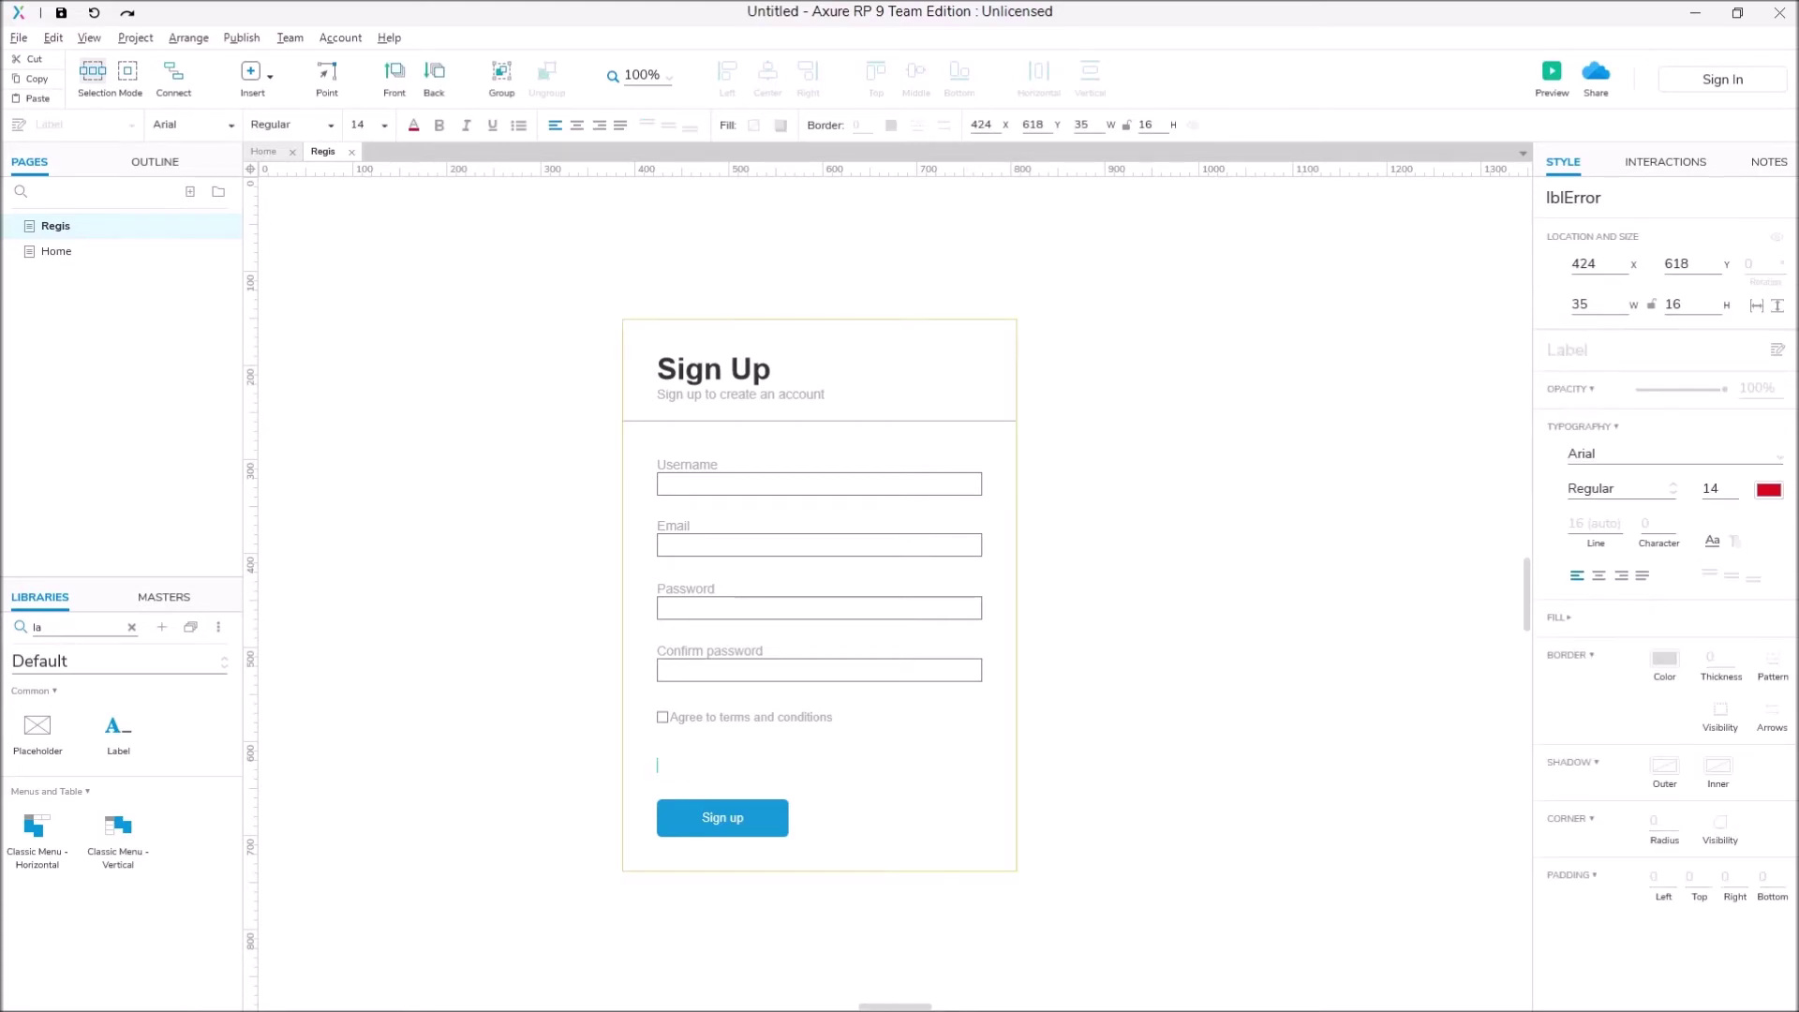
{"action": "key", "text": "Escape"}
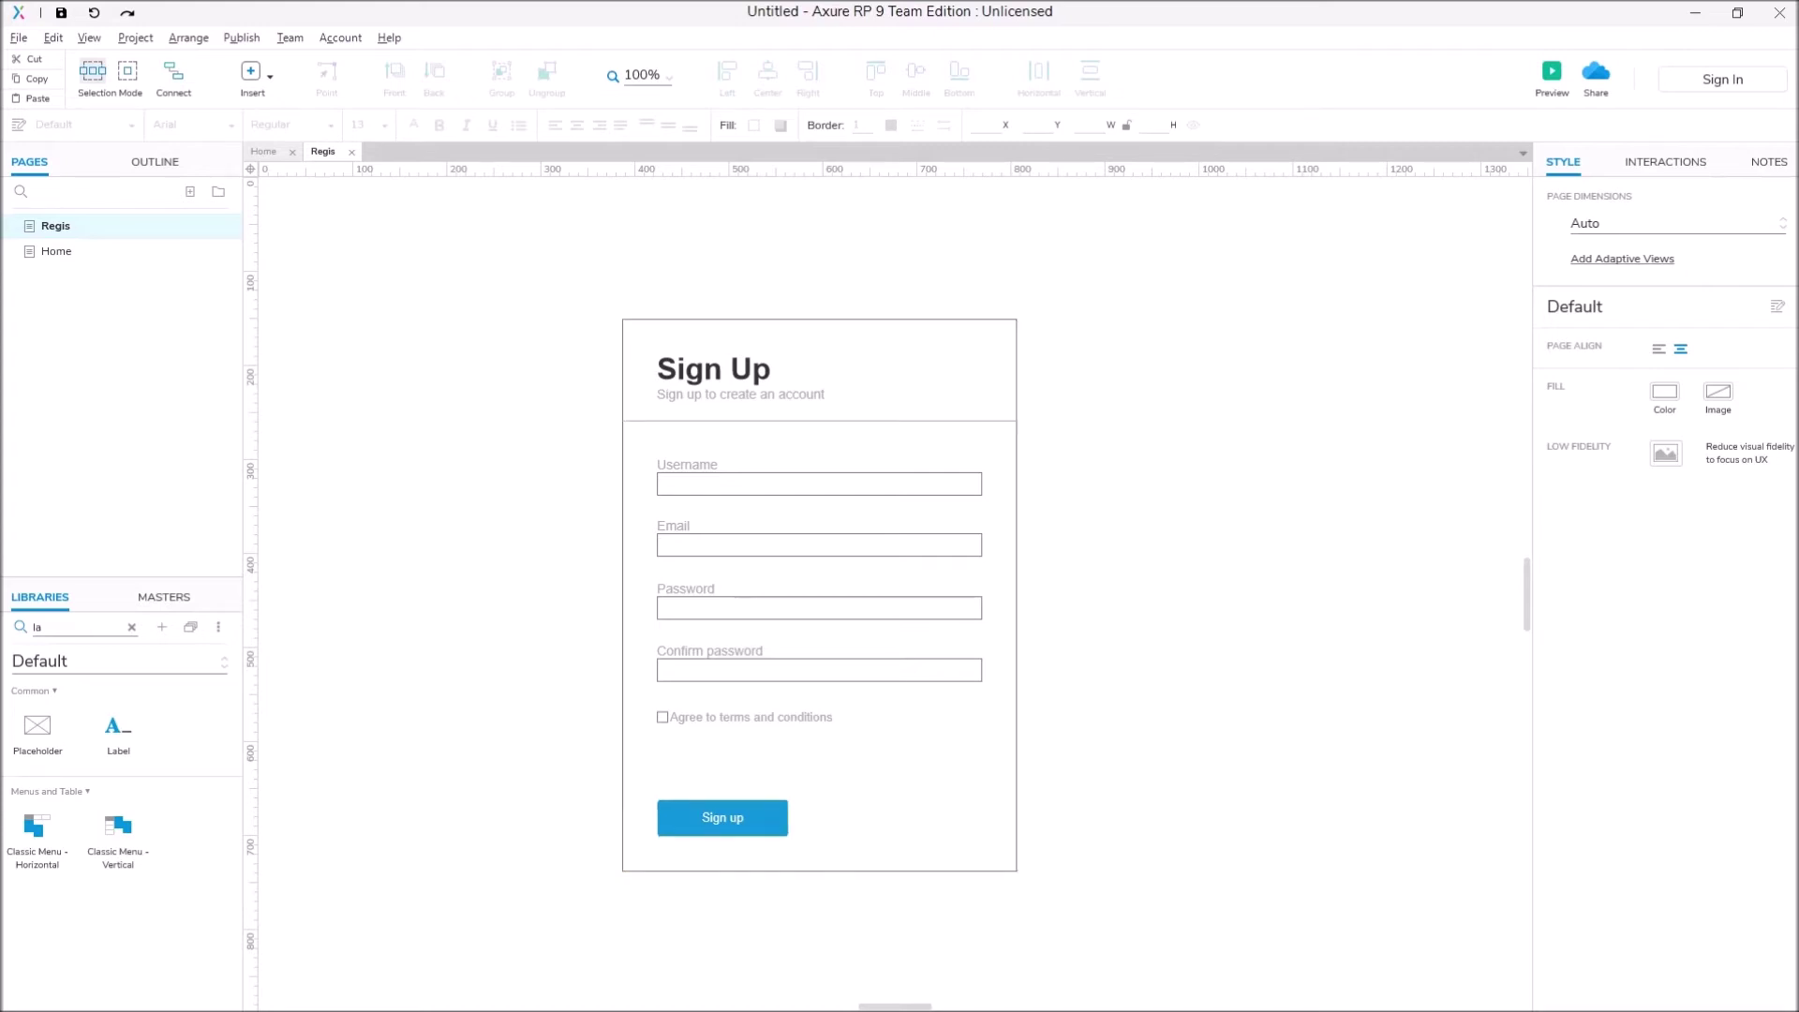
{"action": "left_click", "coordinate": [665, 802]}
Step: Add an empty Click or Tap event to the Sign up button's interactions
{"action": "left_click", "coordinate": [1664, 161]}
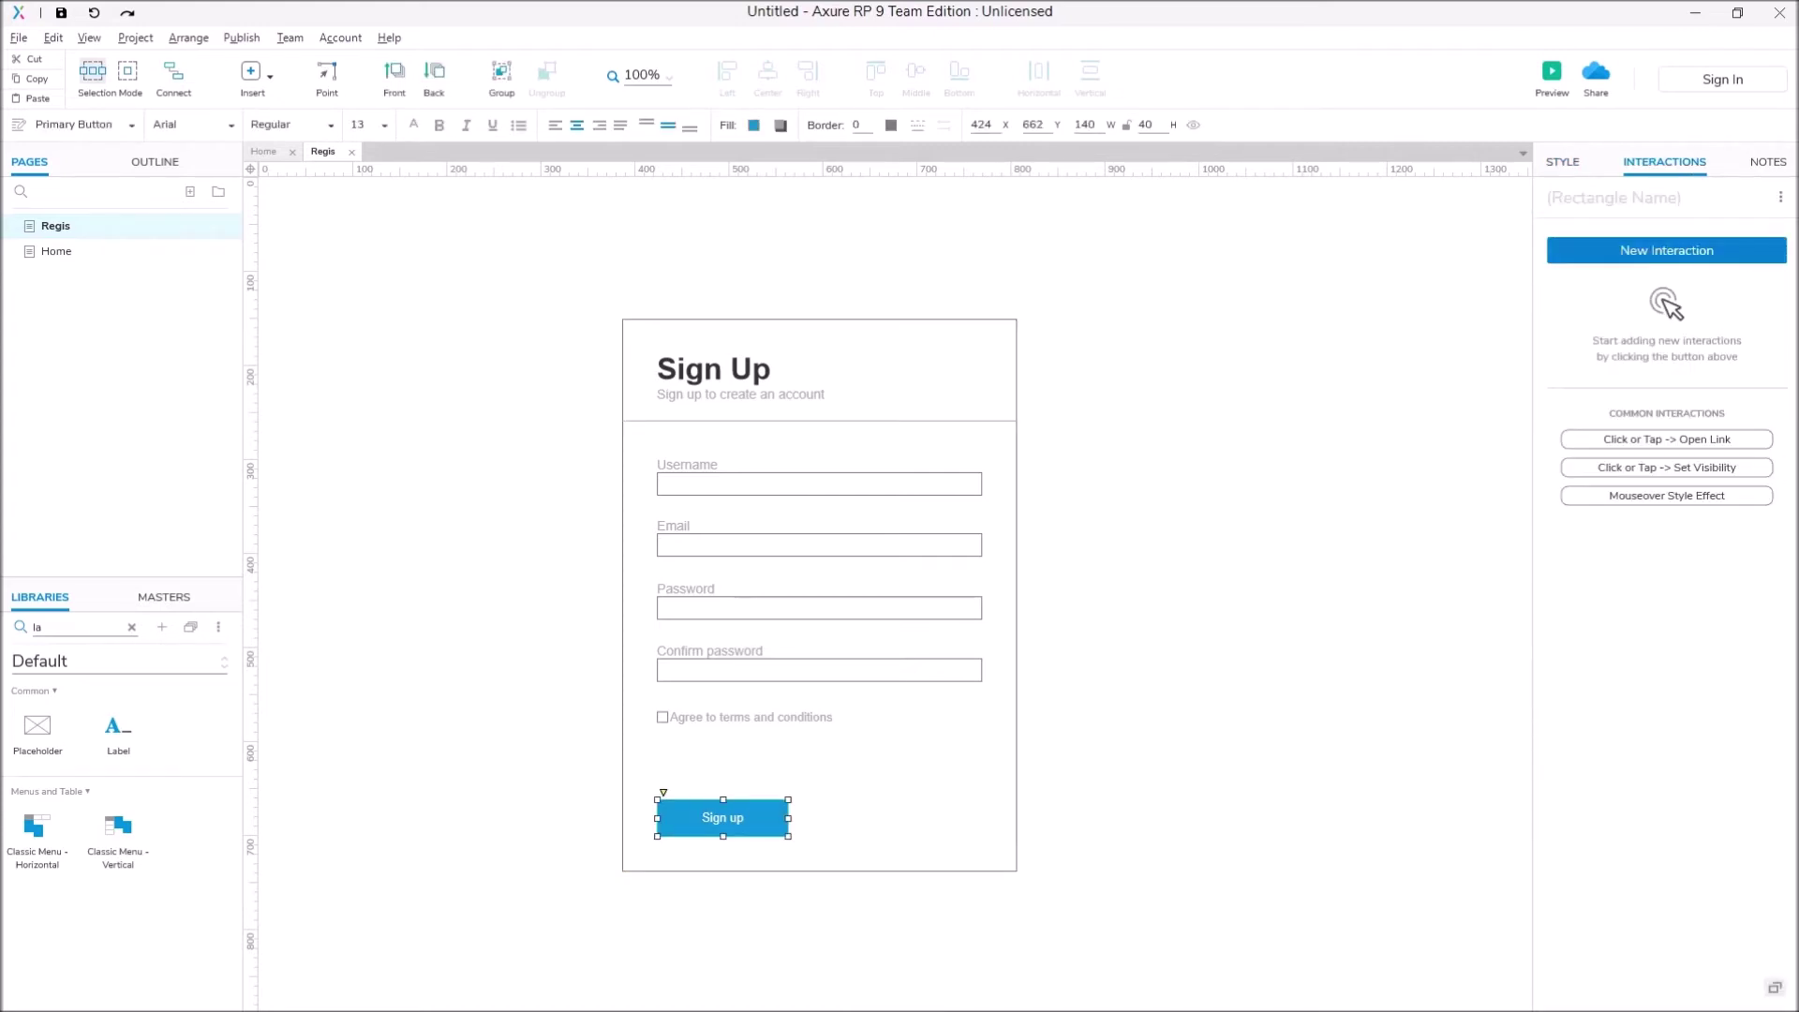
{"action": "left_click", "coordinate": [1667, 250]}
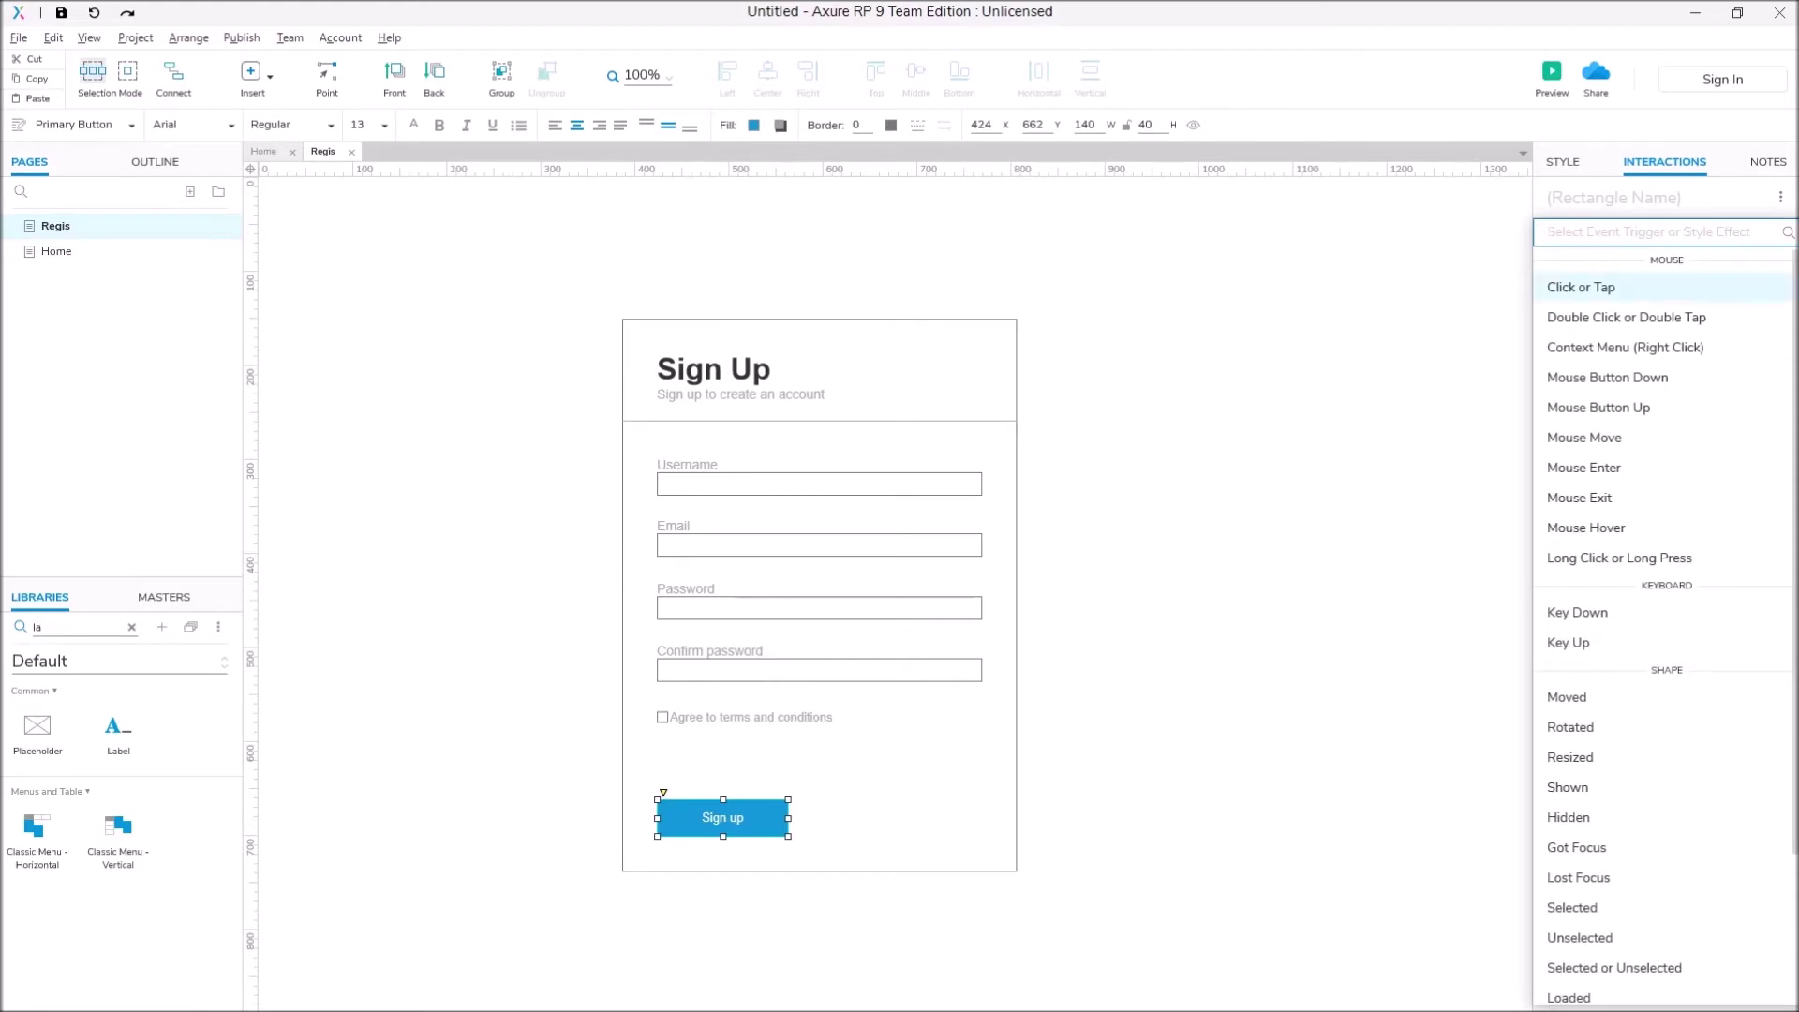
{"action": "left_click", "coordinate": [1611, 287]}
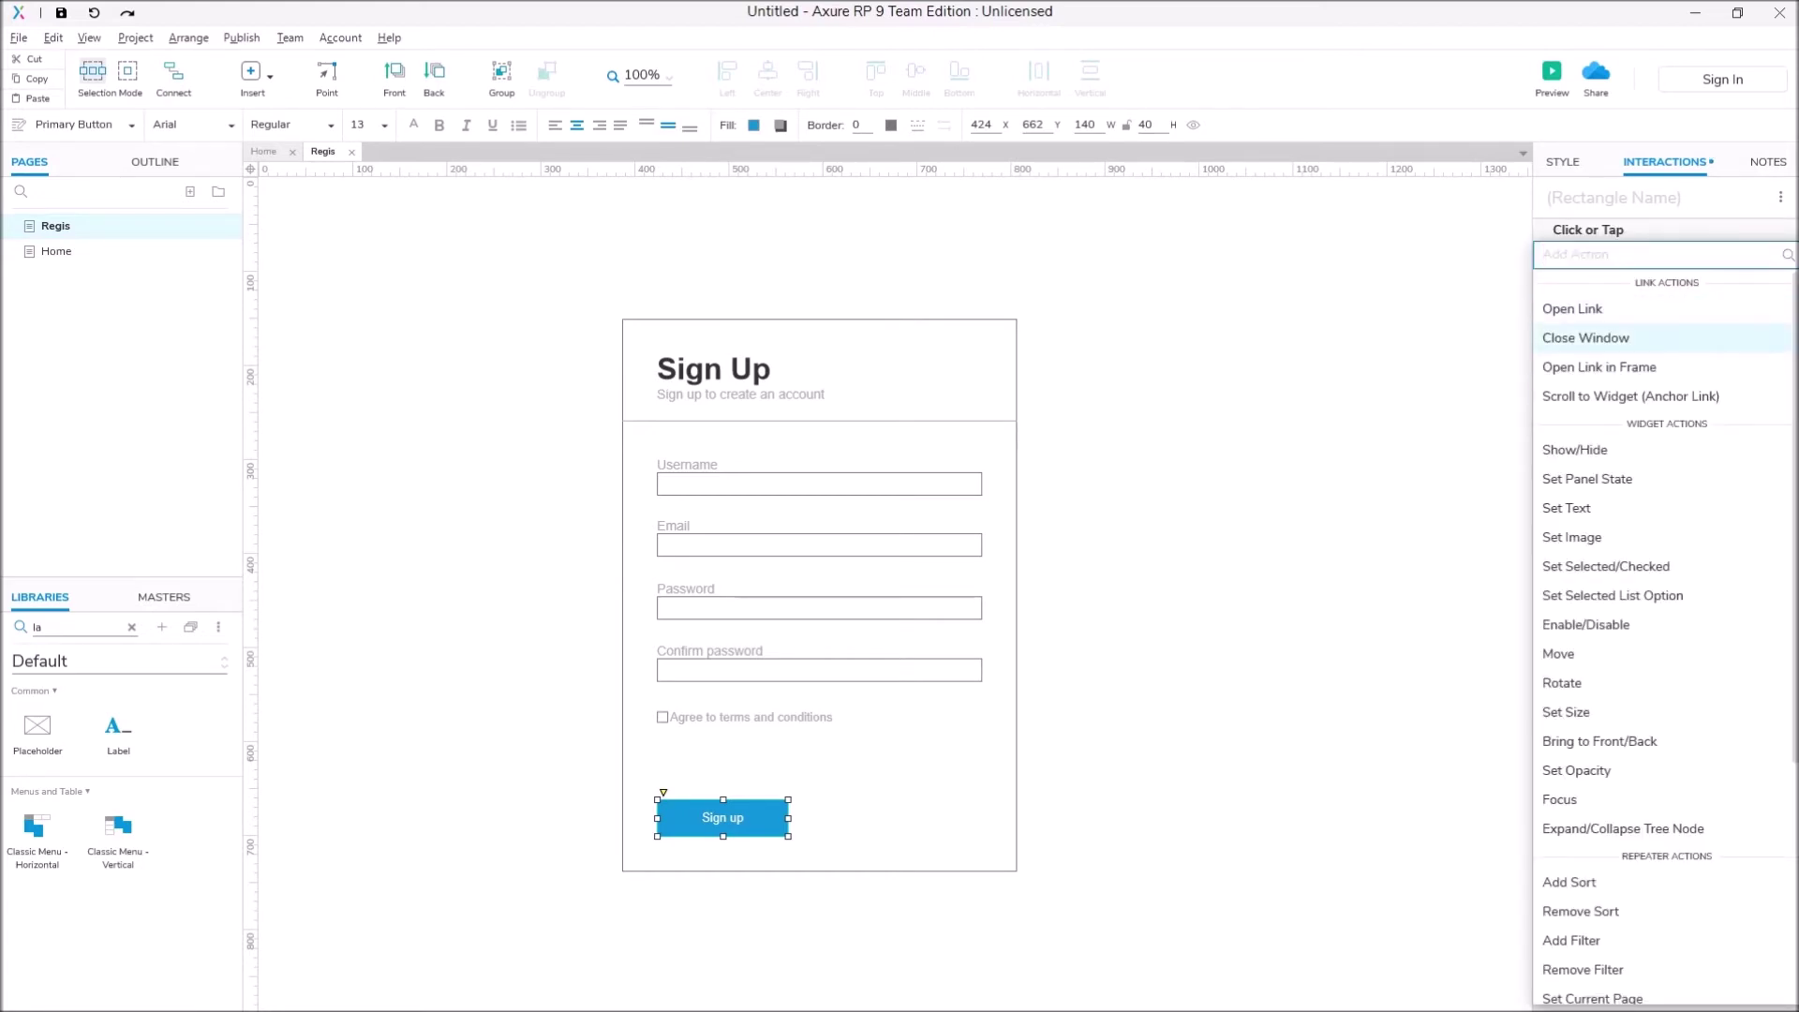
{"action": "key", "text": "Escape"}
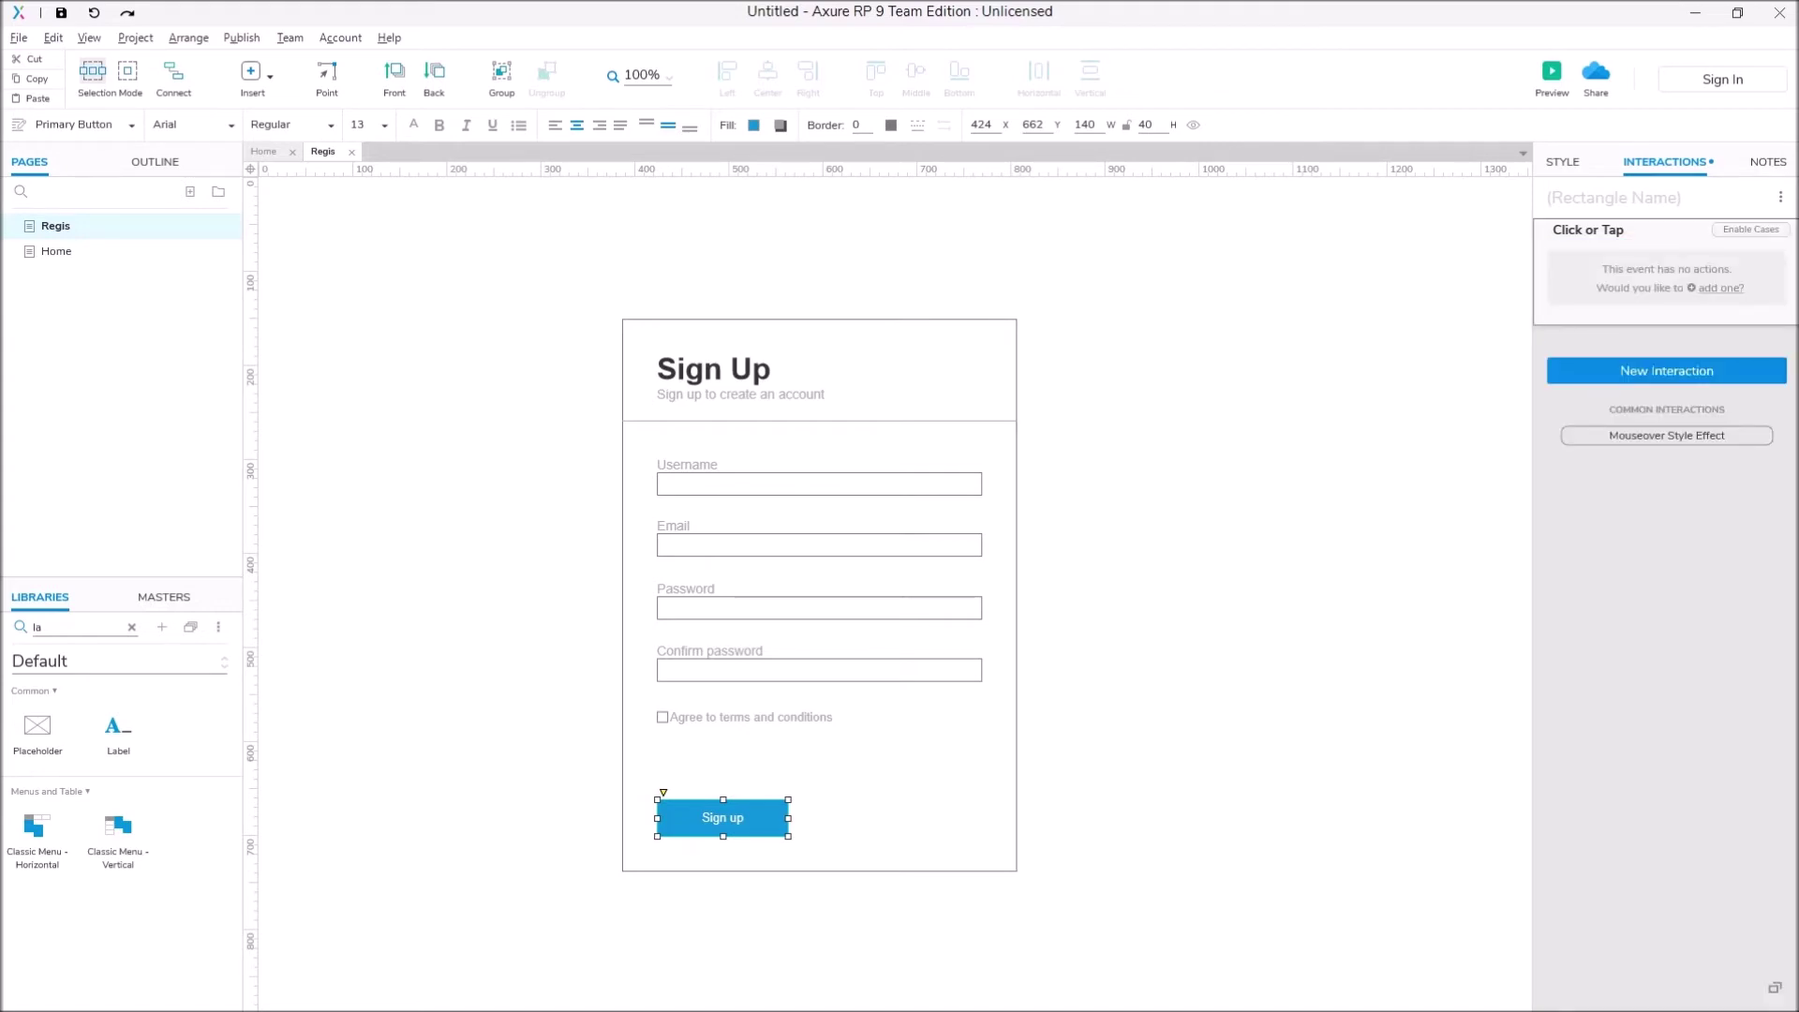
{"action": "key", "text": "Escape"}
{"action": "left_click", "coordinate": [1665, 251]}
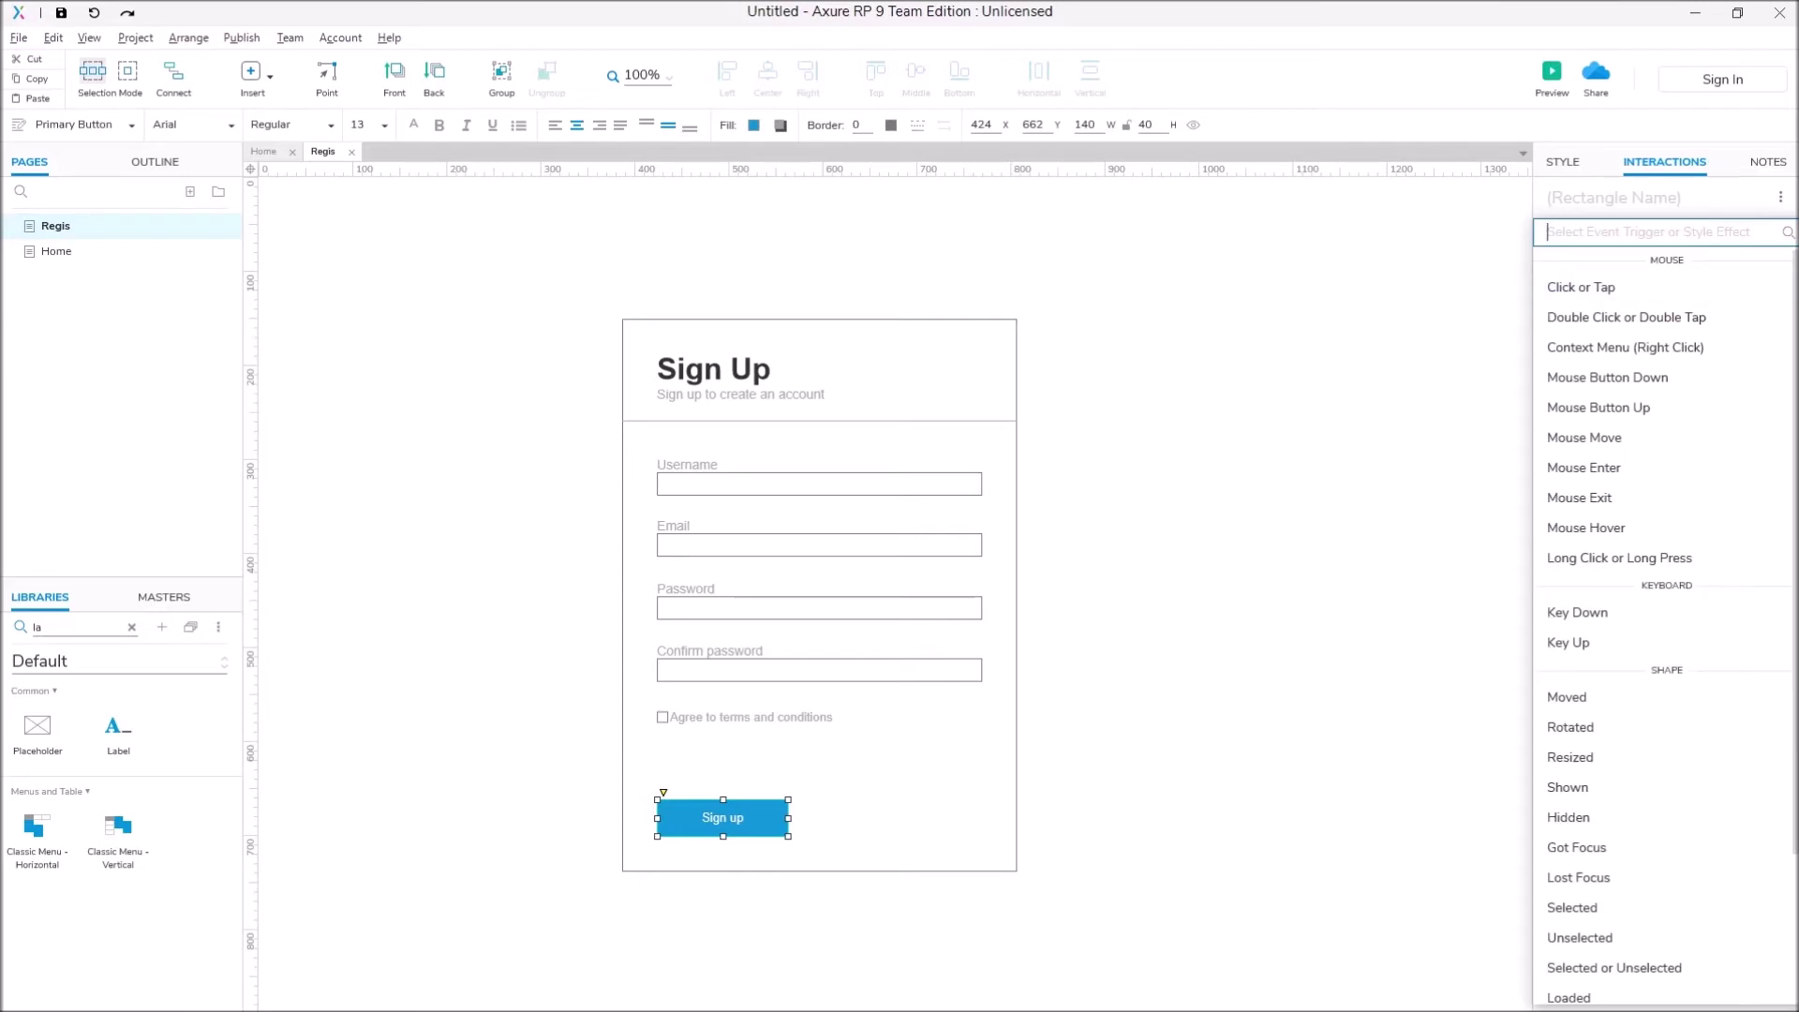
{"action": "key", "text": "Return"}
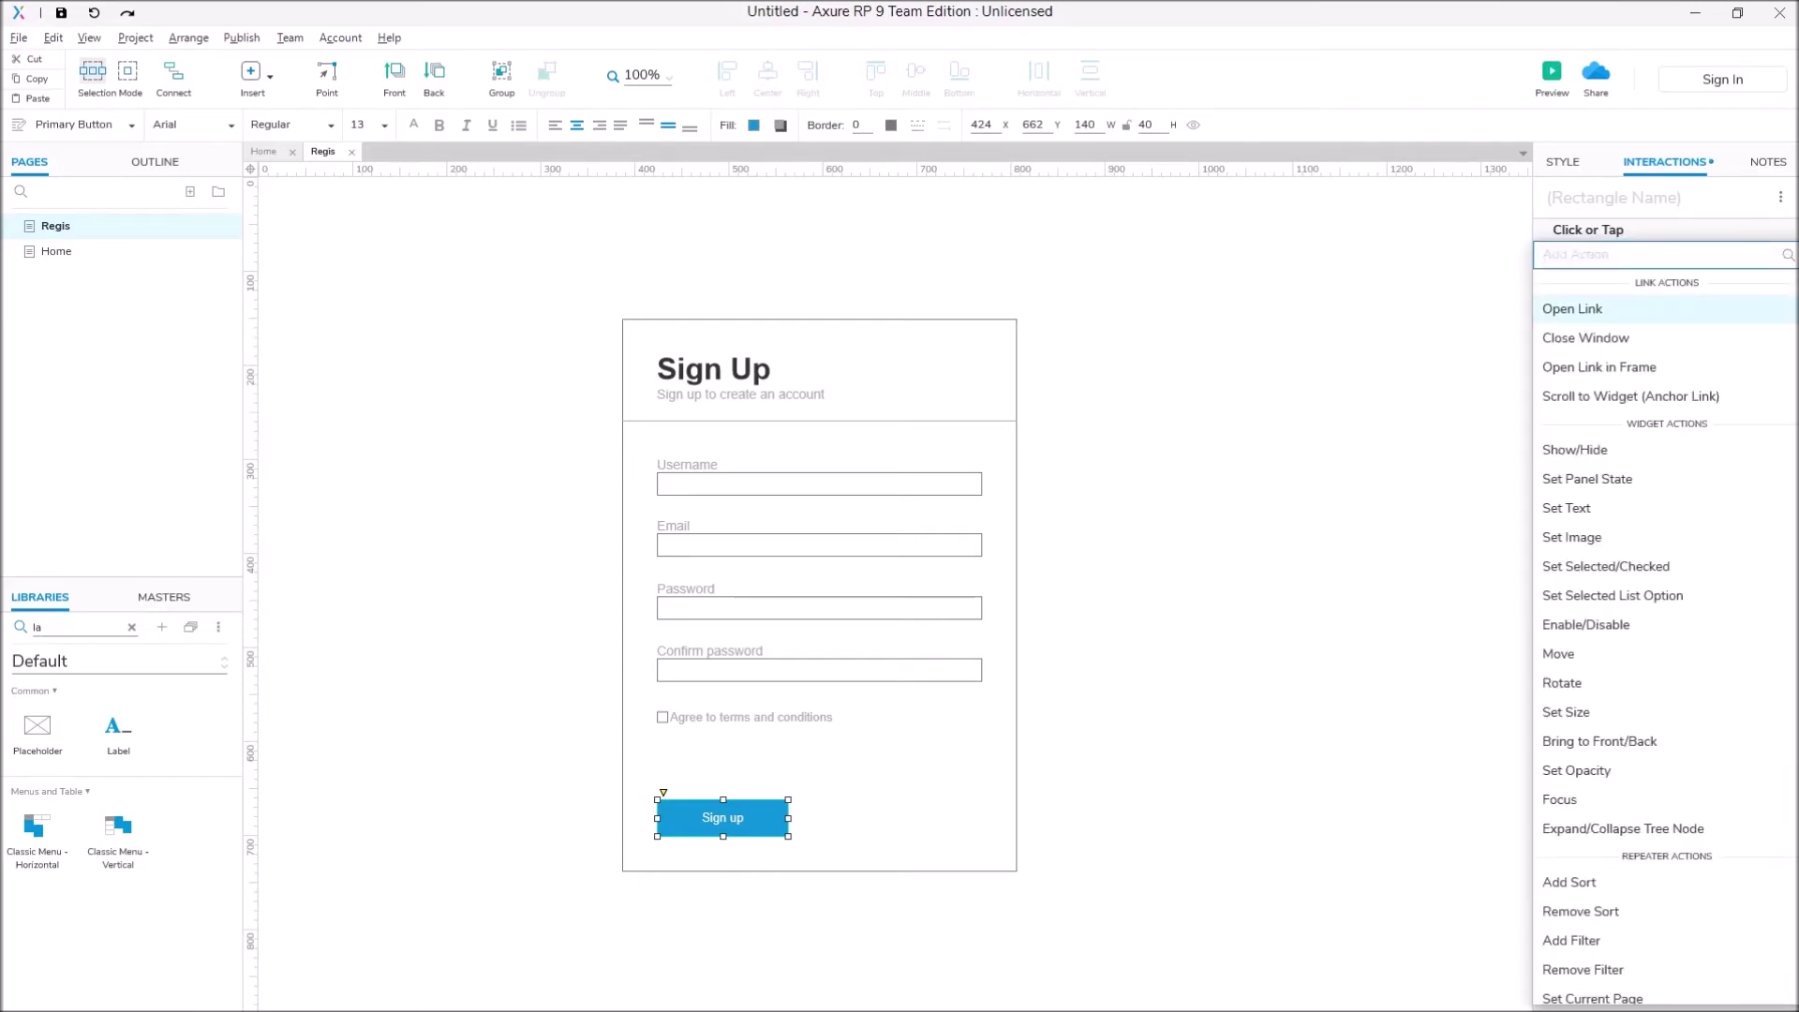
{"action": "key", "text": "Escape"}
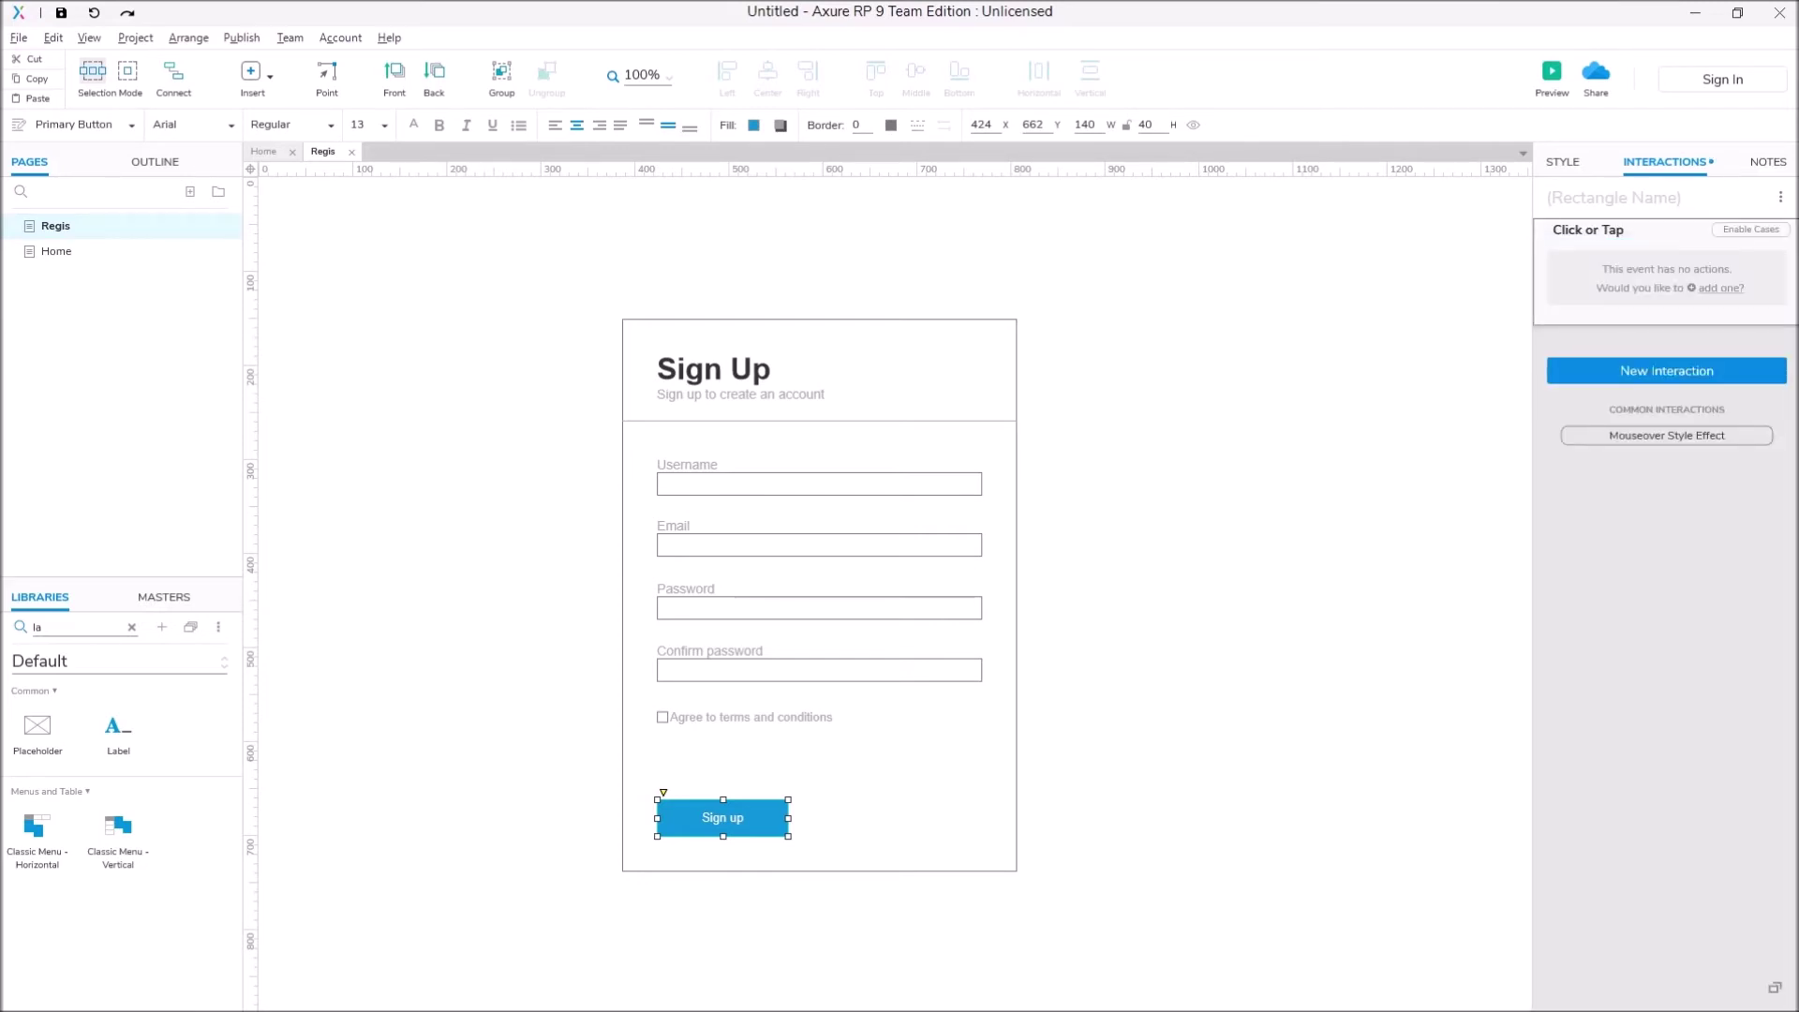
Step: Start Case 1 with a condition on the length of txtUsername's value
{"action": "left_click", "coordinate": [1750, 230]}
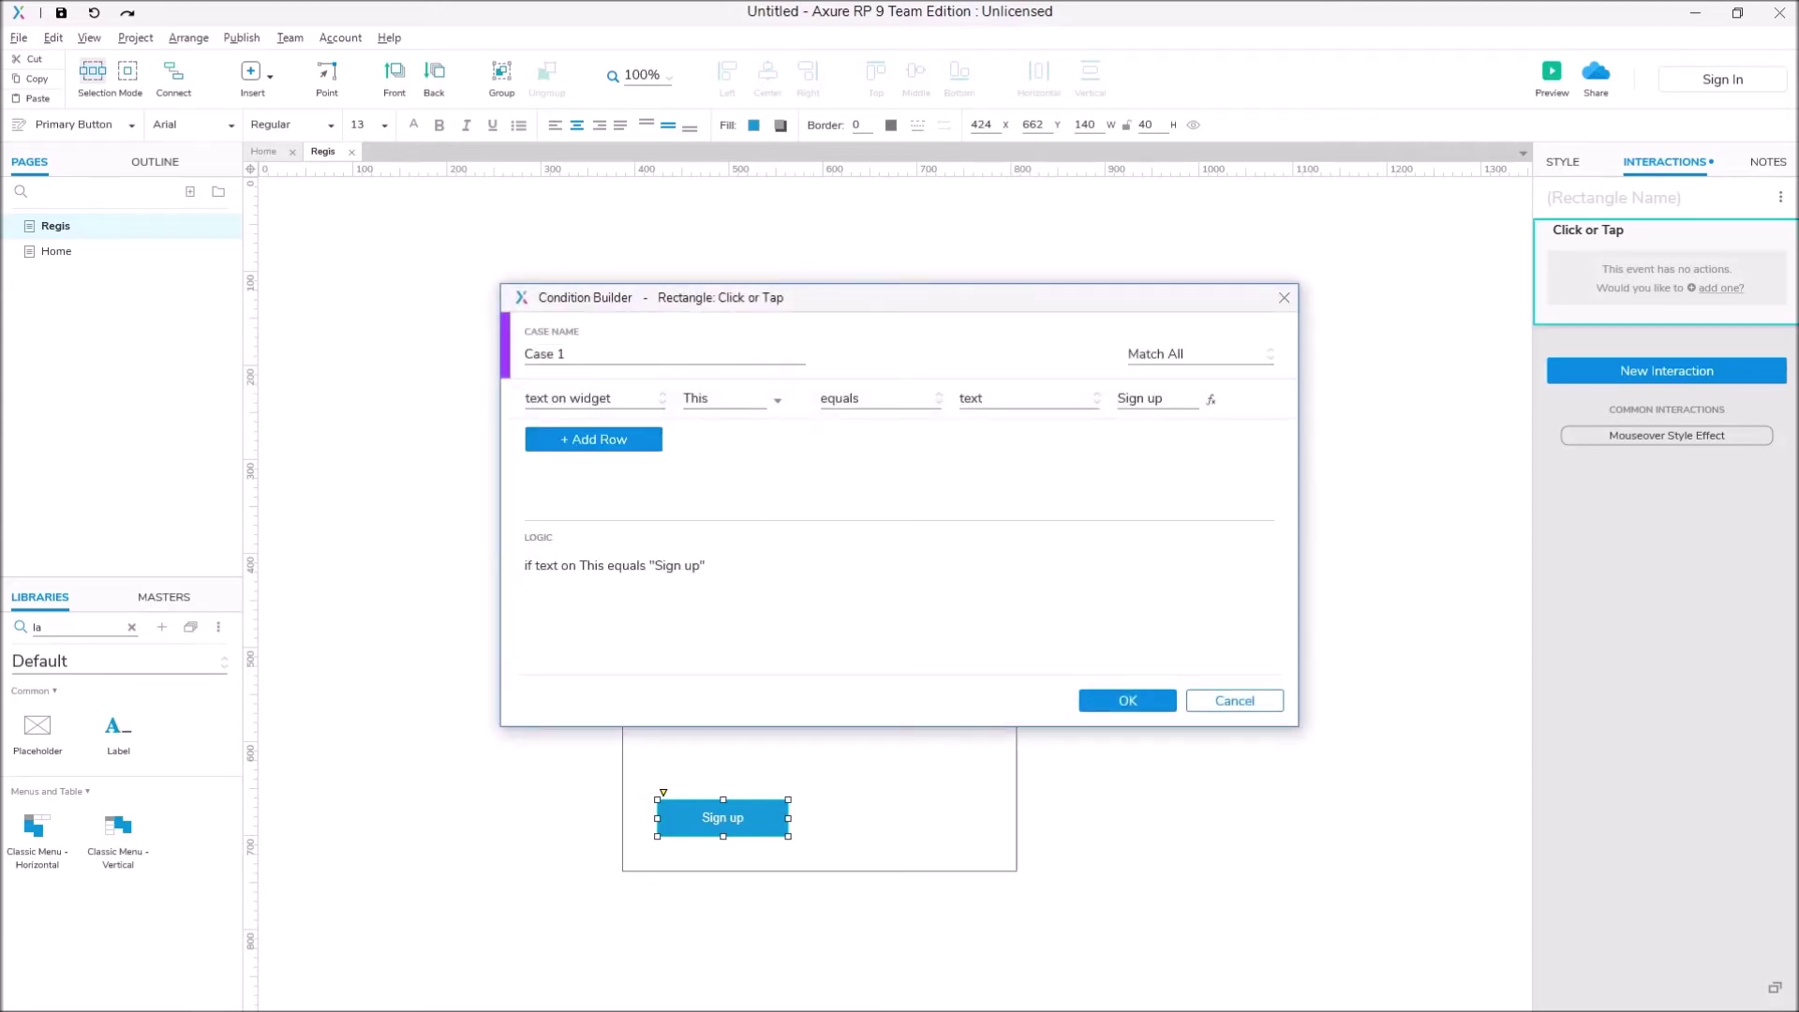
{"action": "left_click_drag", "start_coordinate": [764, 308], "coordinate": [1297, 383]}
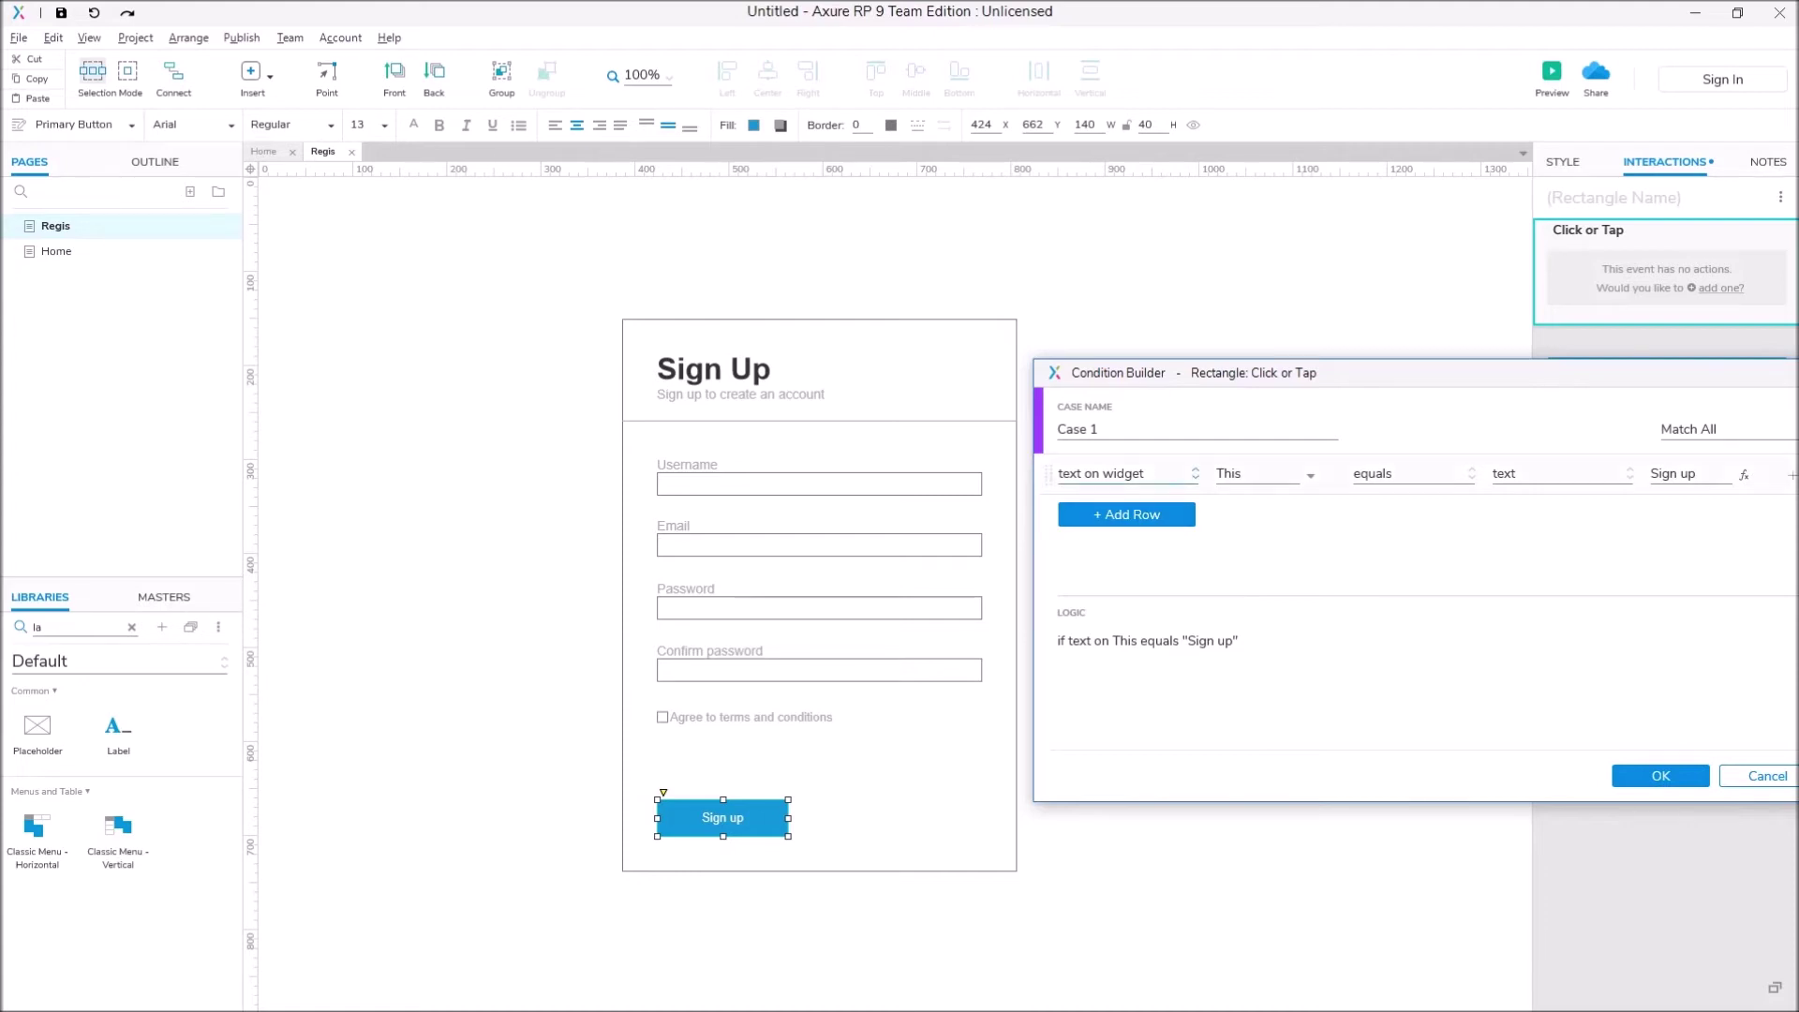
{"action": "left_click", "coordinate": [1124, 473]}
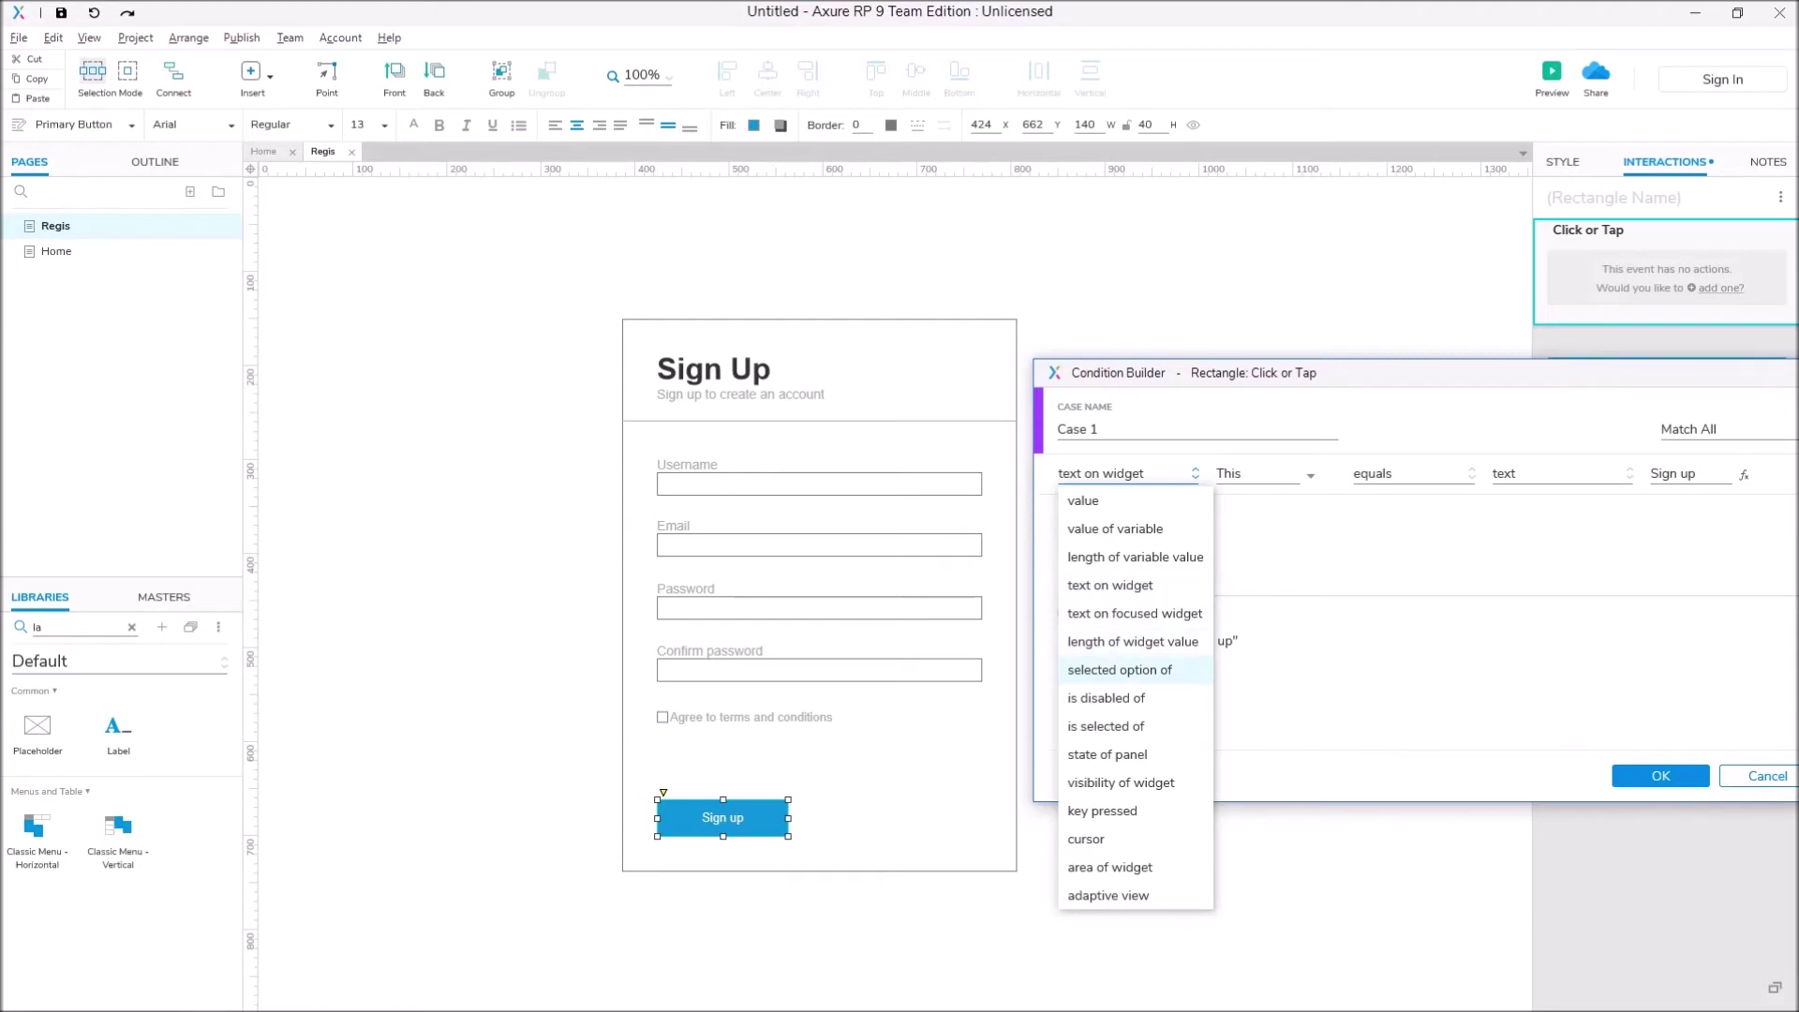
{"action": "left_click", "coordinate": [1133, 641]}
{"action": "left_click", "coordinate": [1263, 473]}
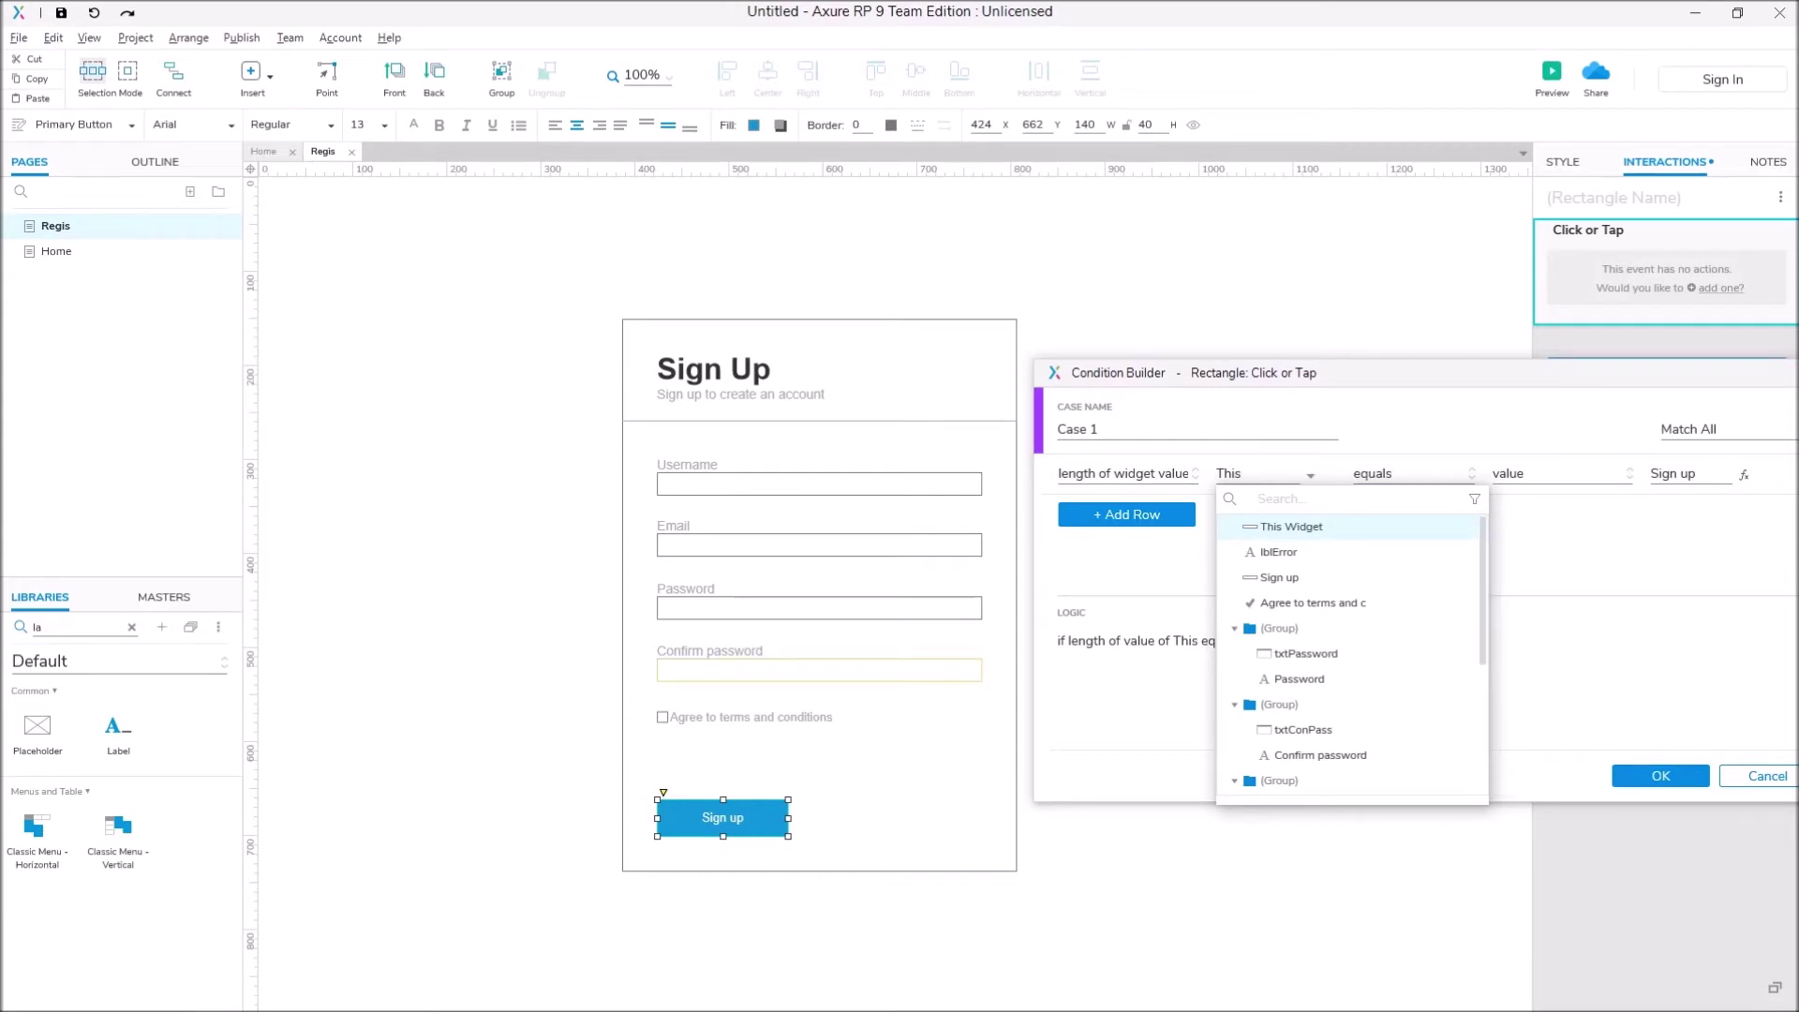
{"action": "scroll", "coordinate": [1349, 656], "scroll_direction": "down", "scroll_amount": 5}
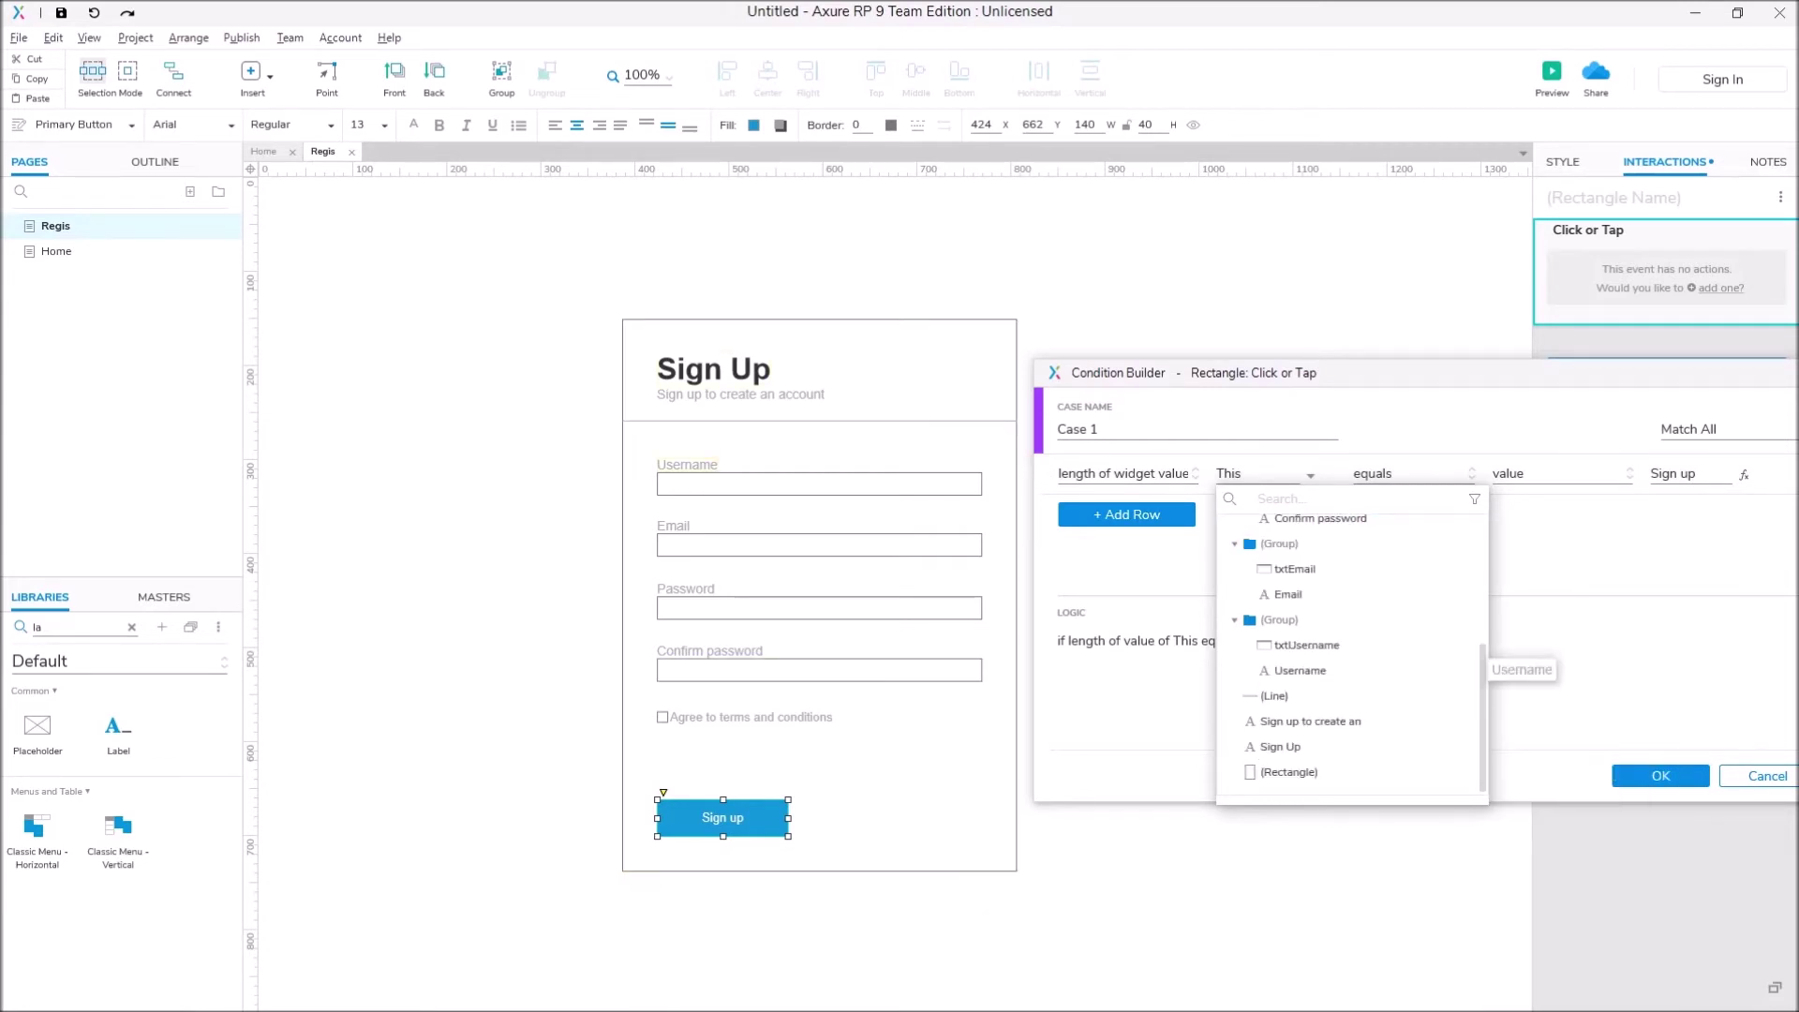
{"action": "left_click", "coordinate": [1307, 645]}
Step: Set the comparison to 'is less than' 5 and confirm Case 1
{"action": "left_click", "coordinate": [1413, 473]}
{"action": "left_click", "coordinate": [1413, 474]}
{"action": "left_click", "coordinate": [1413, 473]}
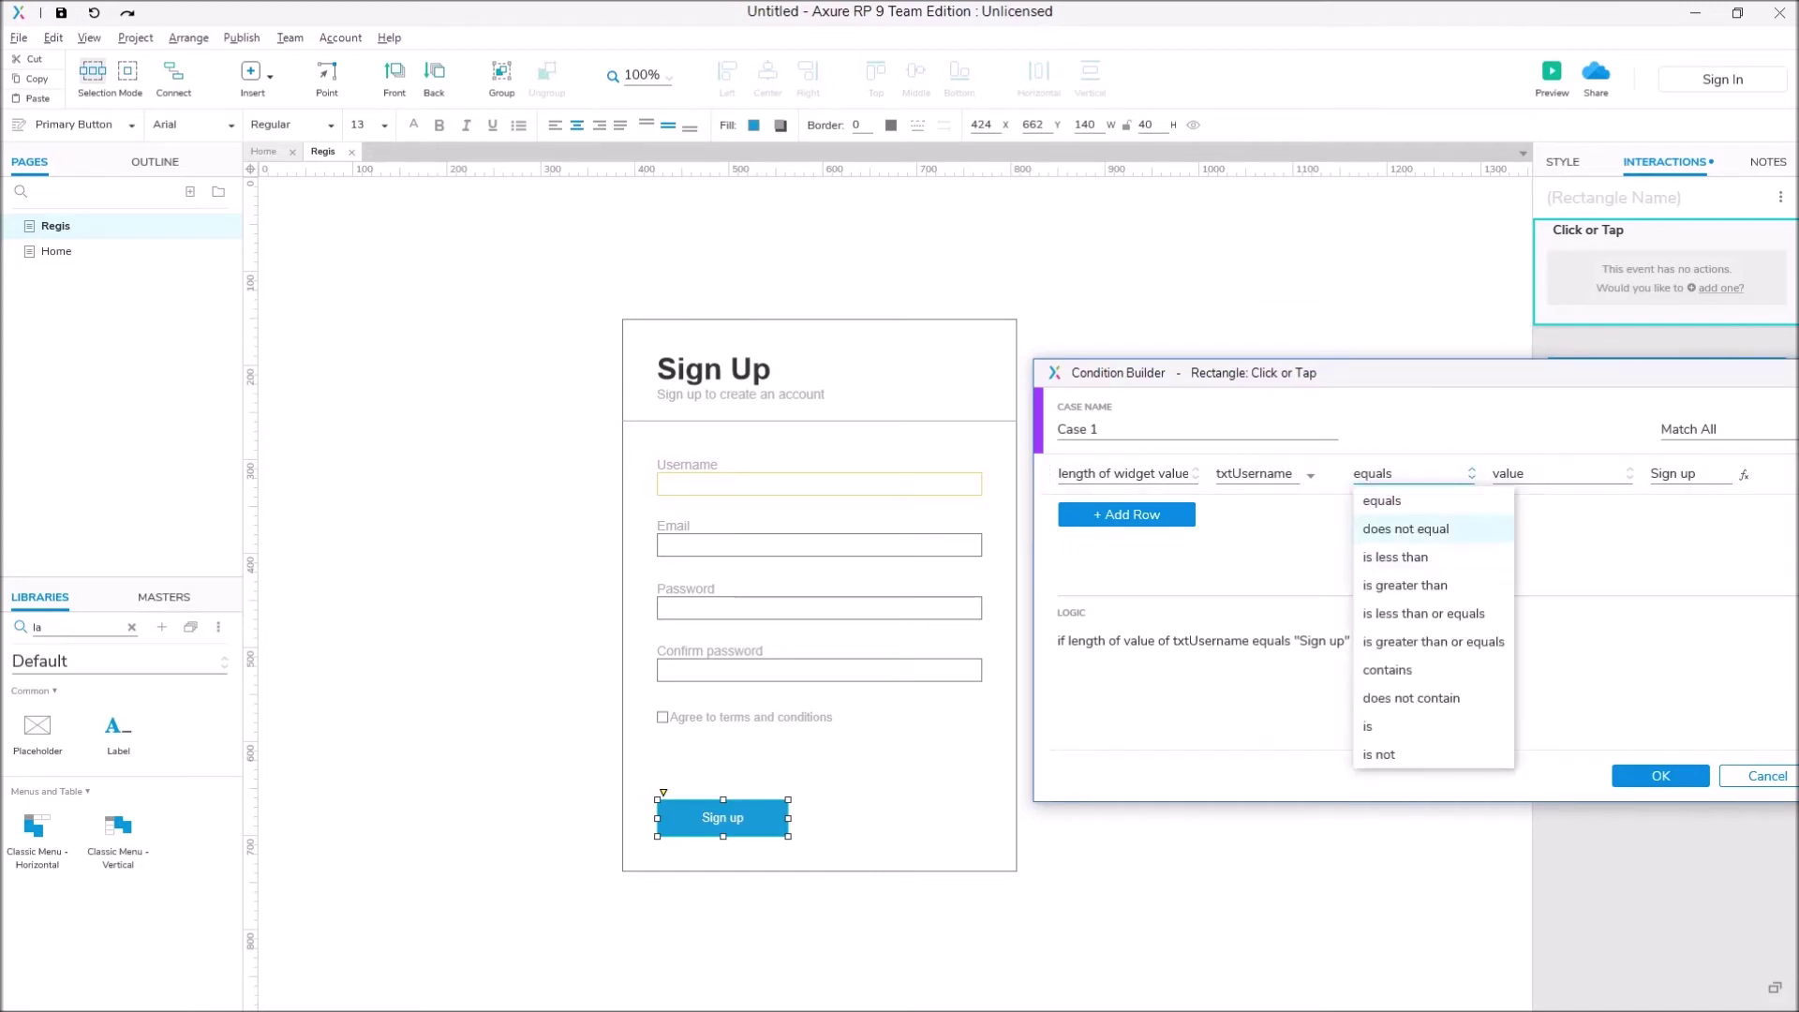
{"action": "left_click", "coordinate": [1395, 556]}
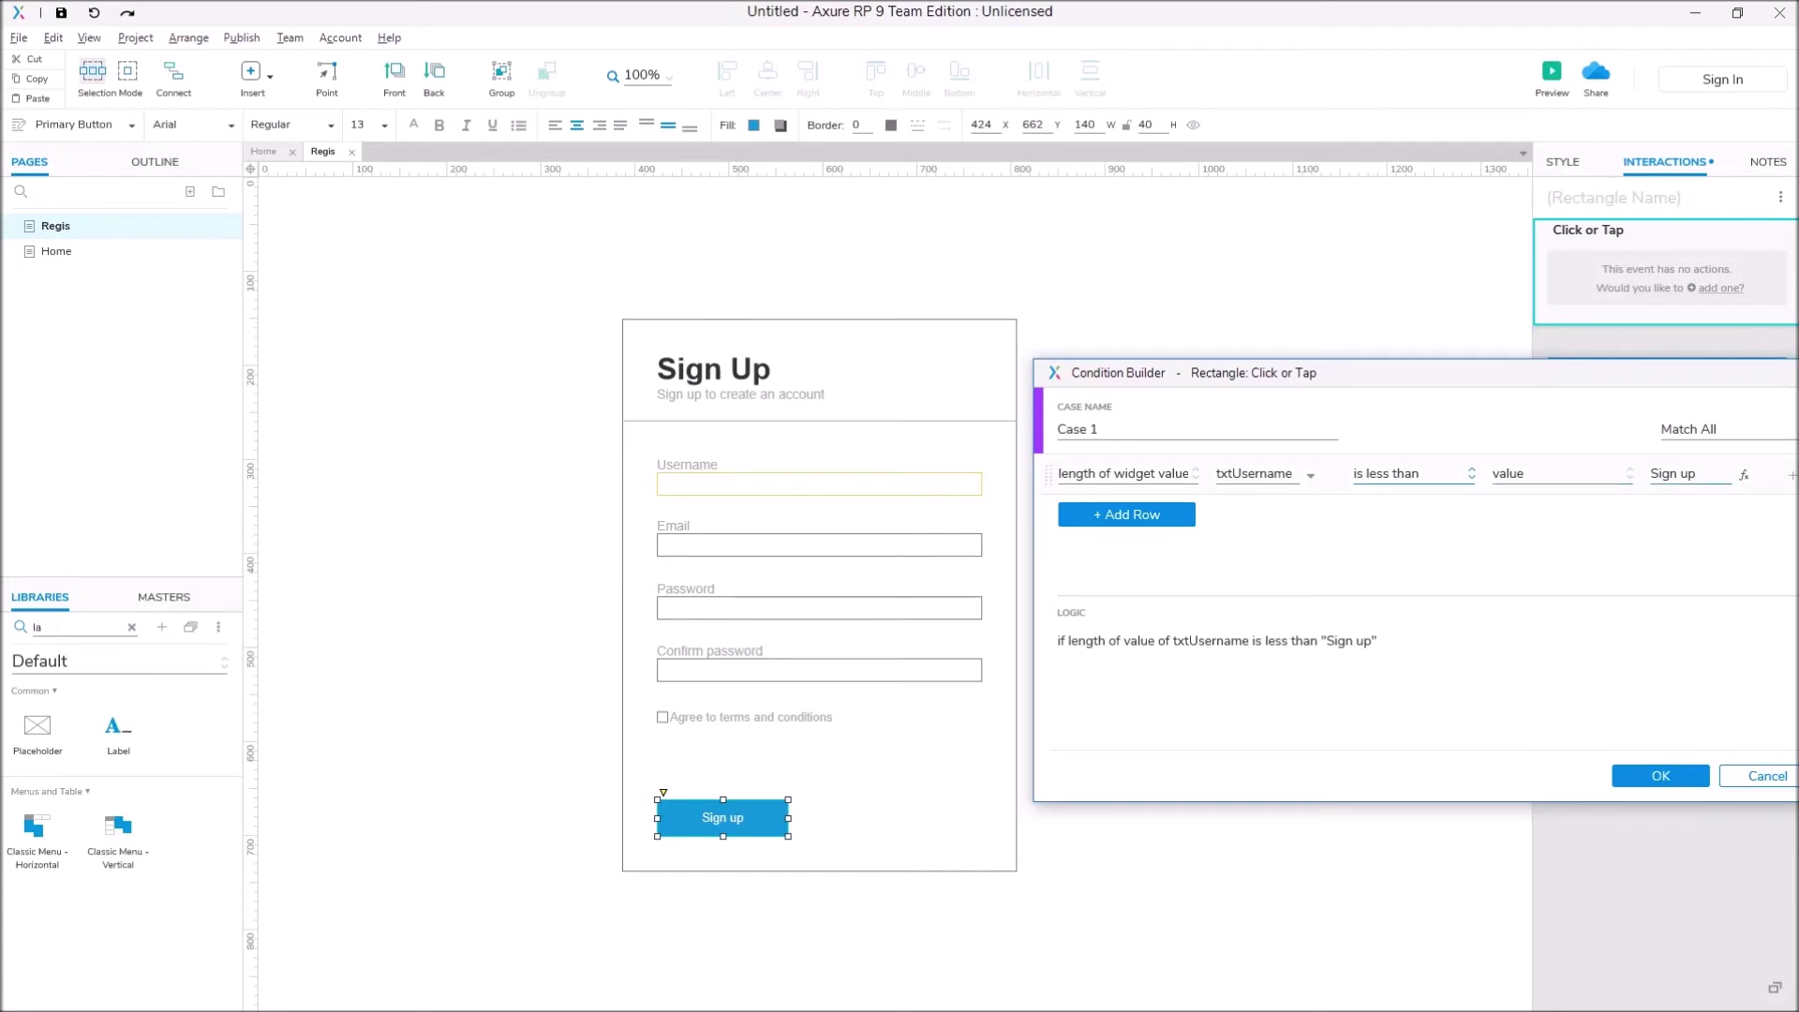
{"action": "left_click_drag", "start_coordinate": [1726, 474], "coordinate": [1651, 474]}
{"action": "key", "text": "BackSpace"}
{"action": "type", "text": "5"}
{"action": "key", "text": "Return"}
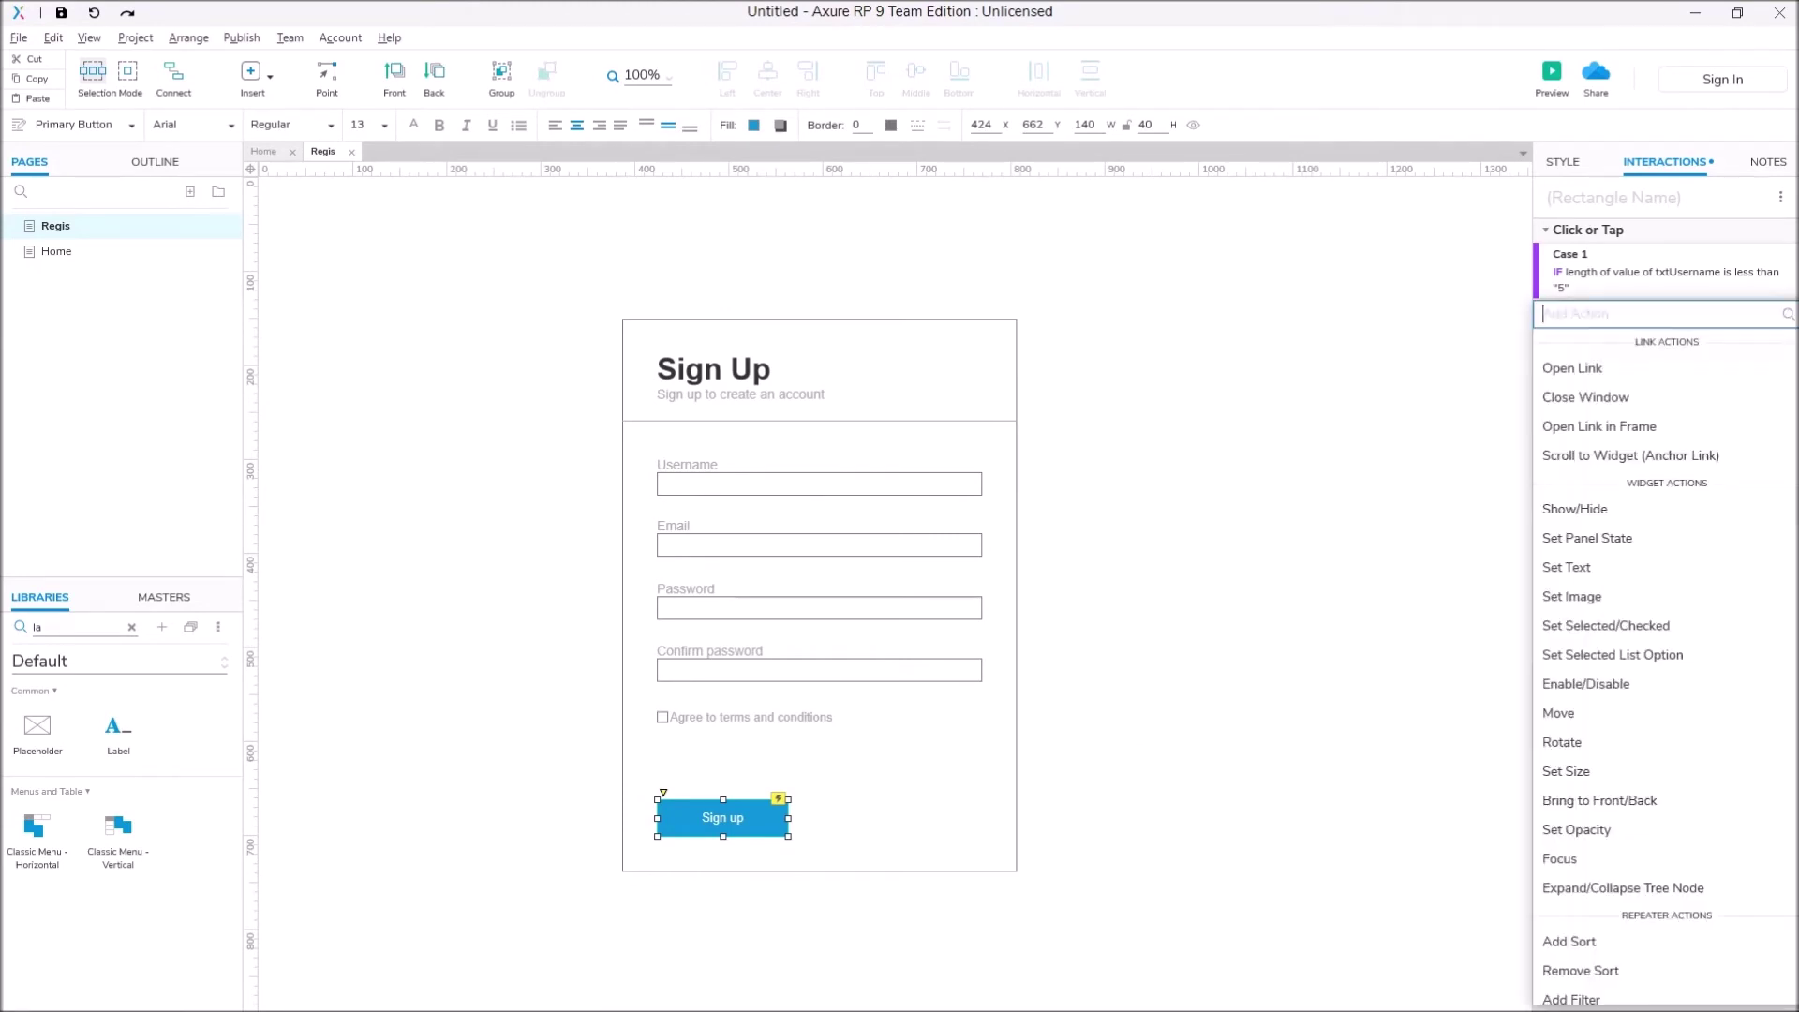
Step: Add a Set Text action to Case 1 putting 'Username must be longer than 4' into lblError
{"action": "left_click", "coordinate": [1566, 567]}
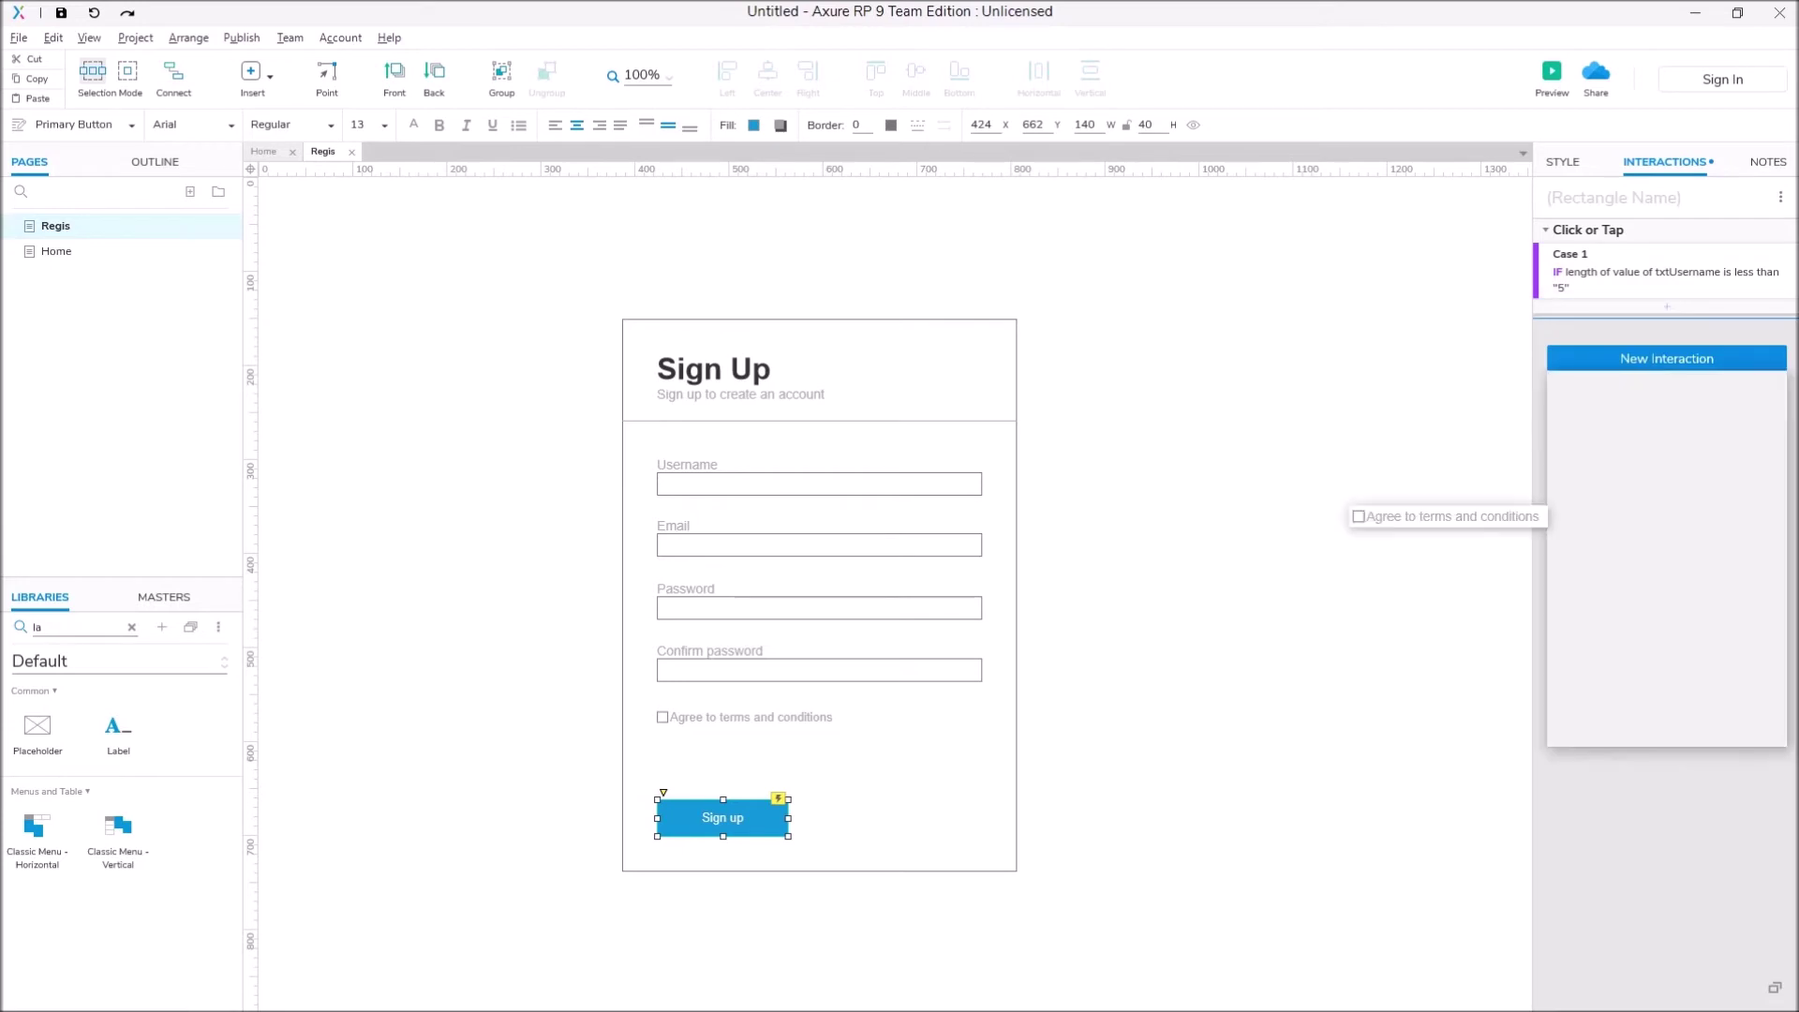
{"action": "left_click", "coordinate": [1608, 465]}
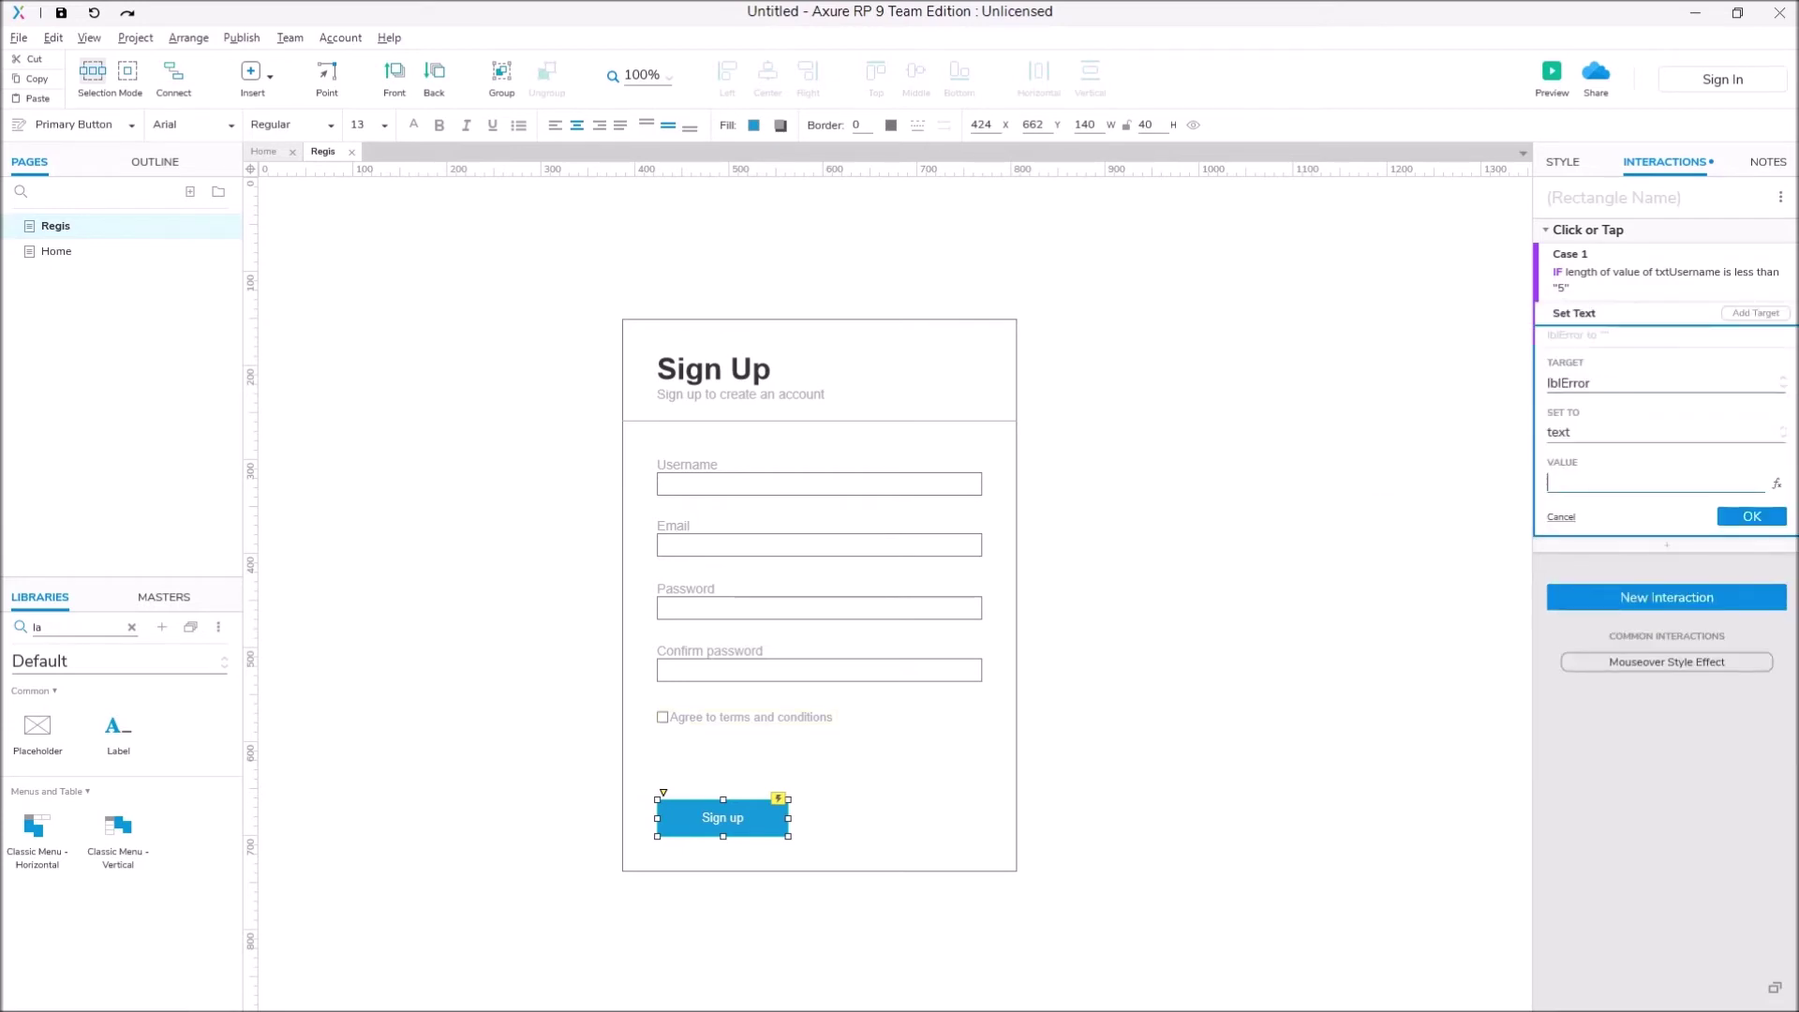
{"action": "type", "text": "Usernaem"}
{"action": "key", "text": "BackSpace"}
{"action": "key", "text": "BackSpace"}
{"action": "type", "text": "me must be longer than"}
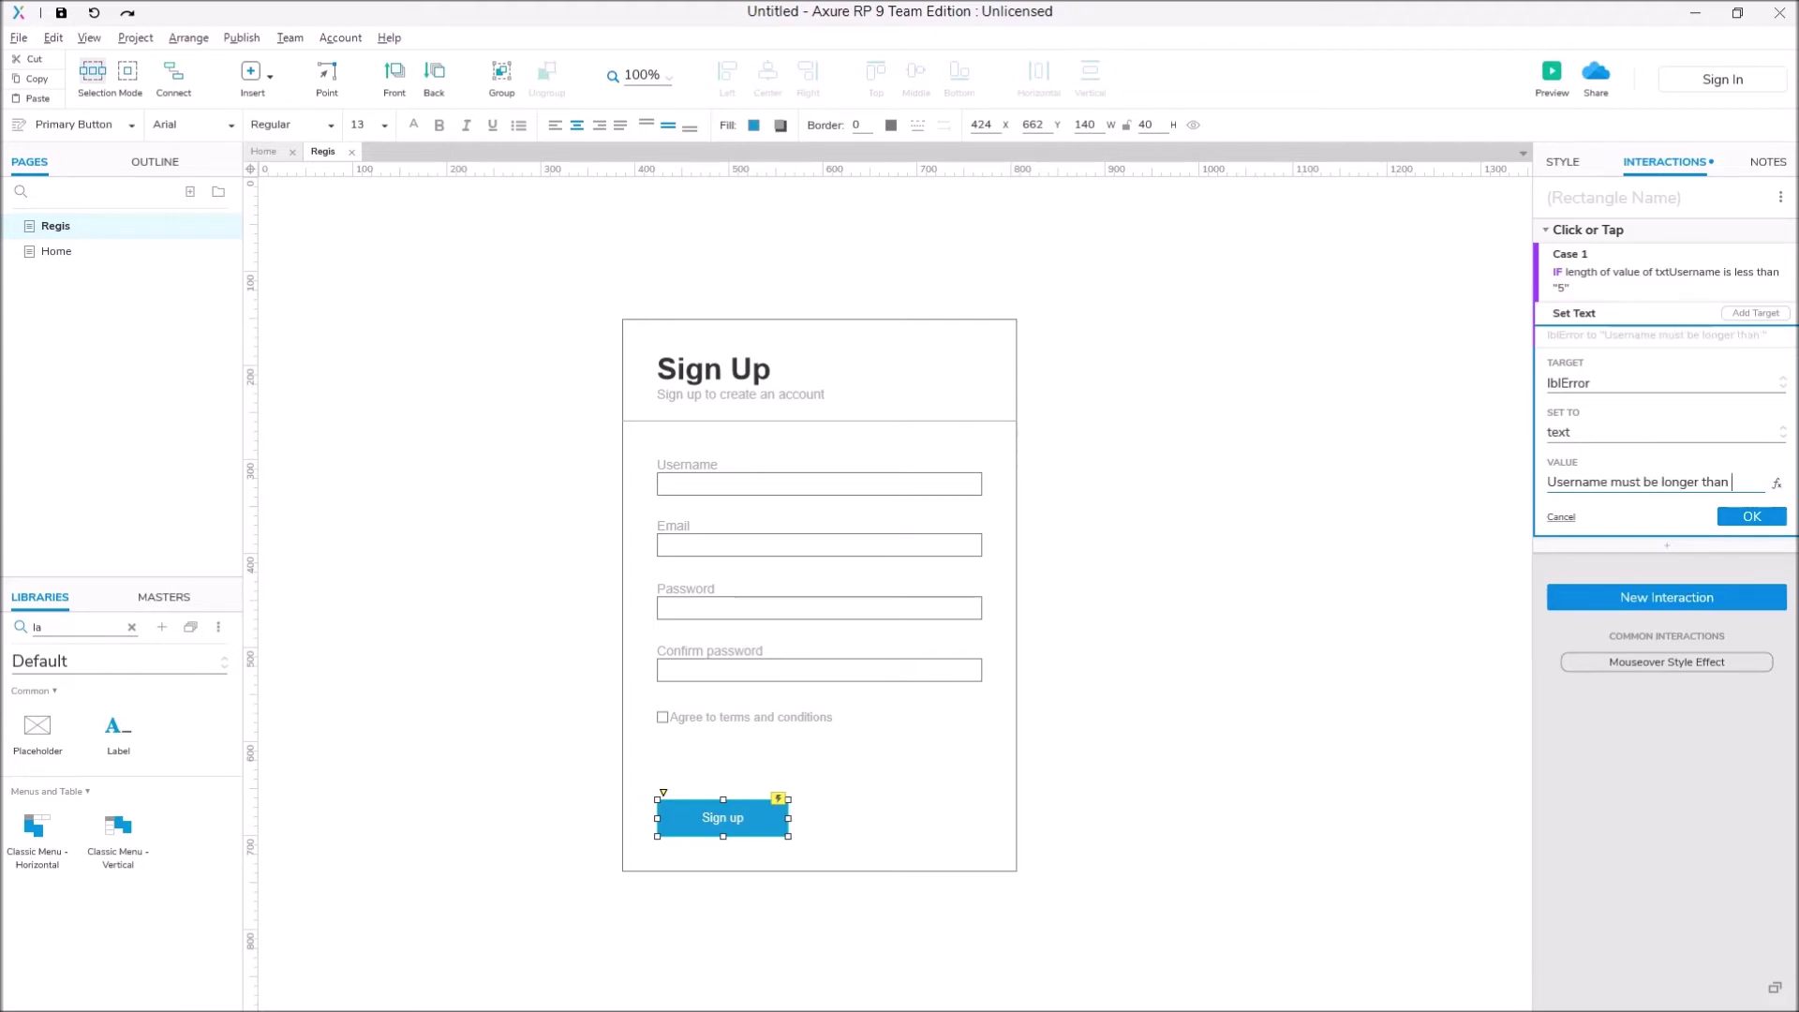
{"action": "type", "text": " 4"}
{"action": "key", "text": "Return"}
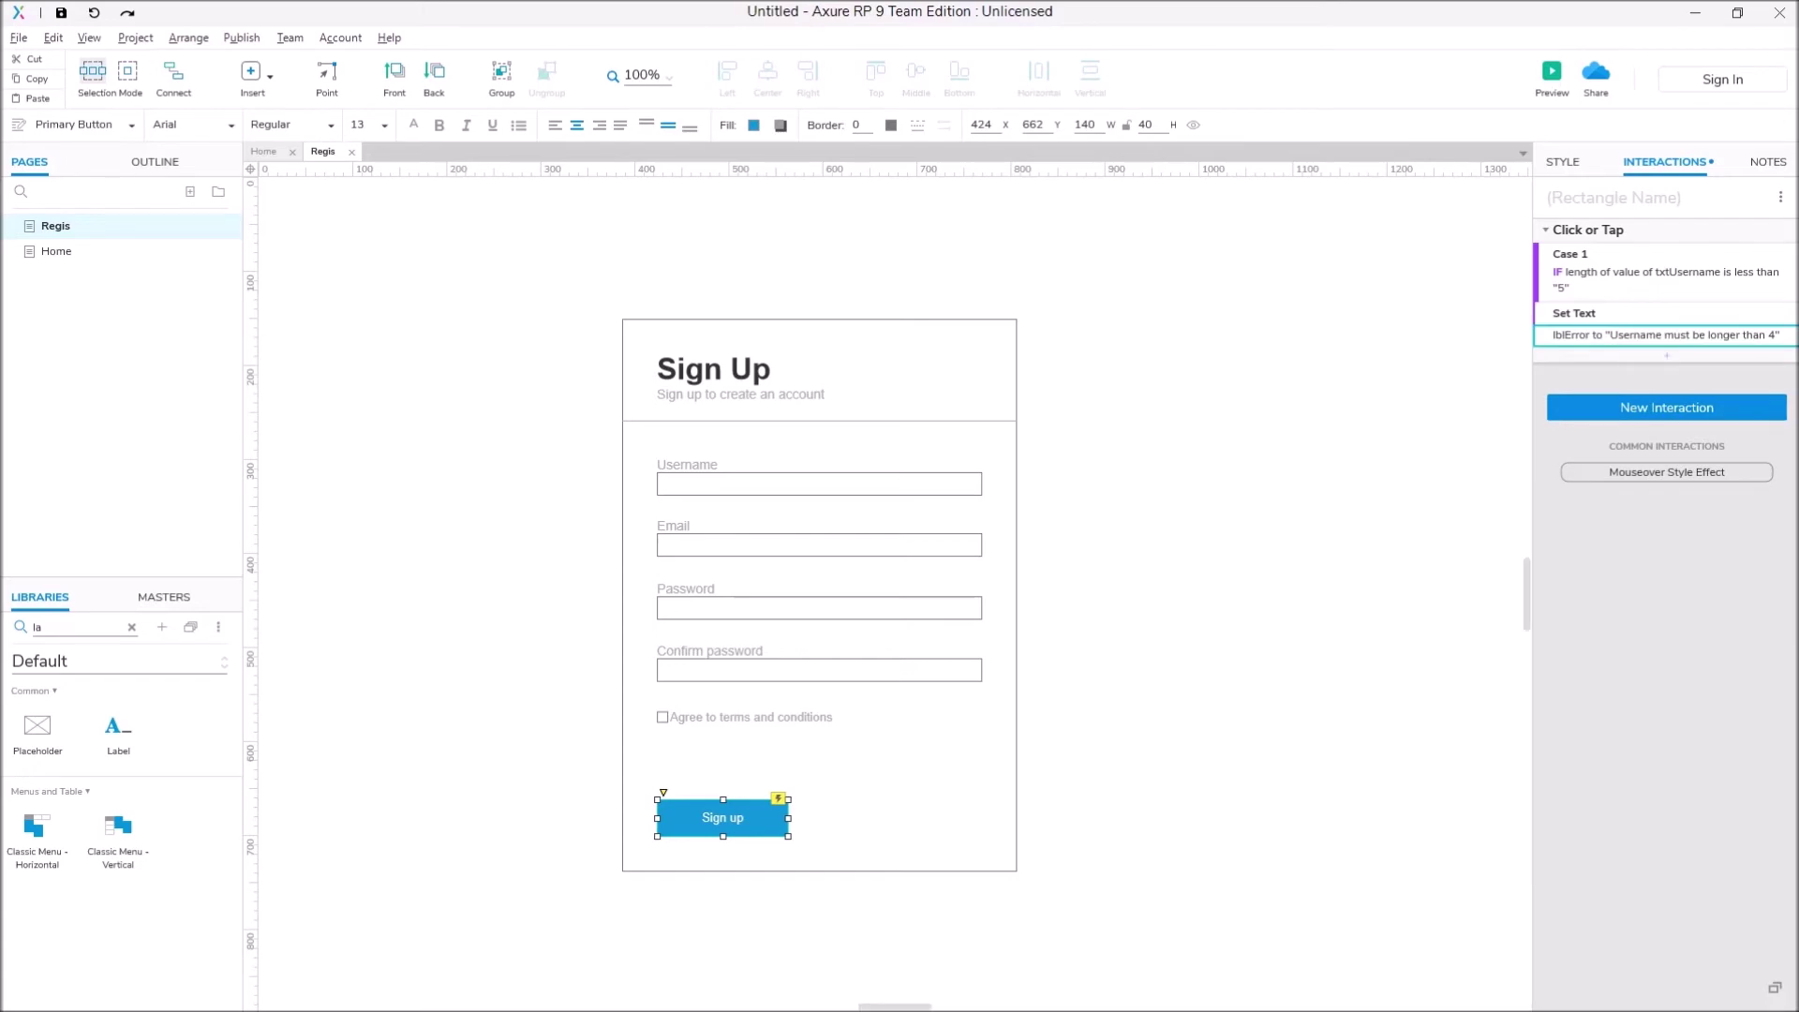
{"action": "key", "text": "F5"}
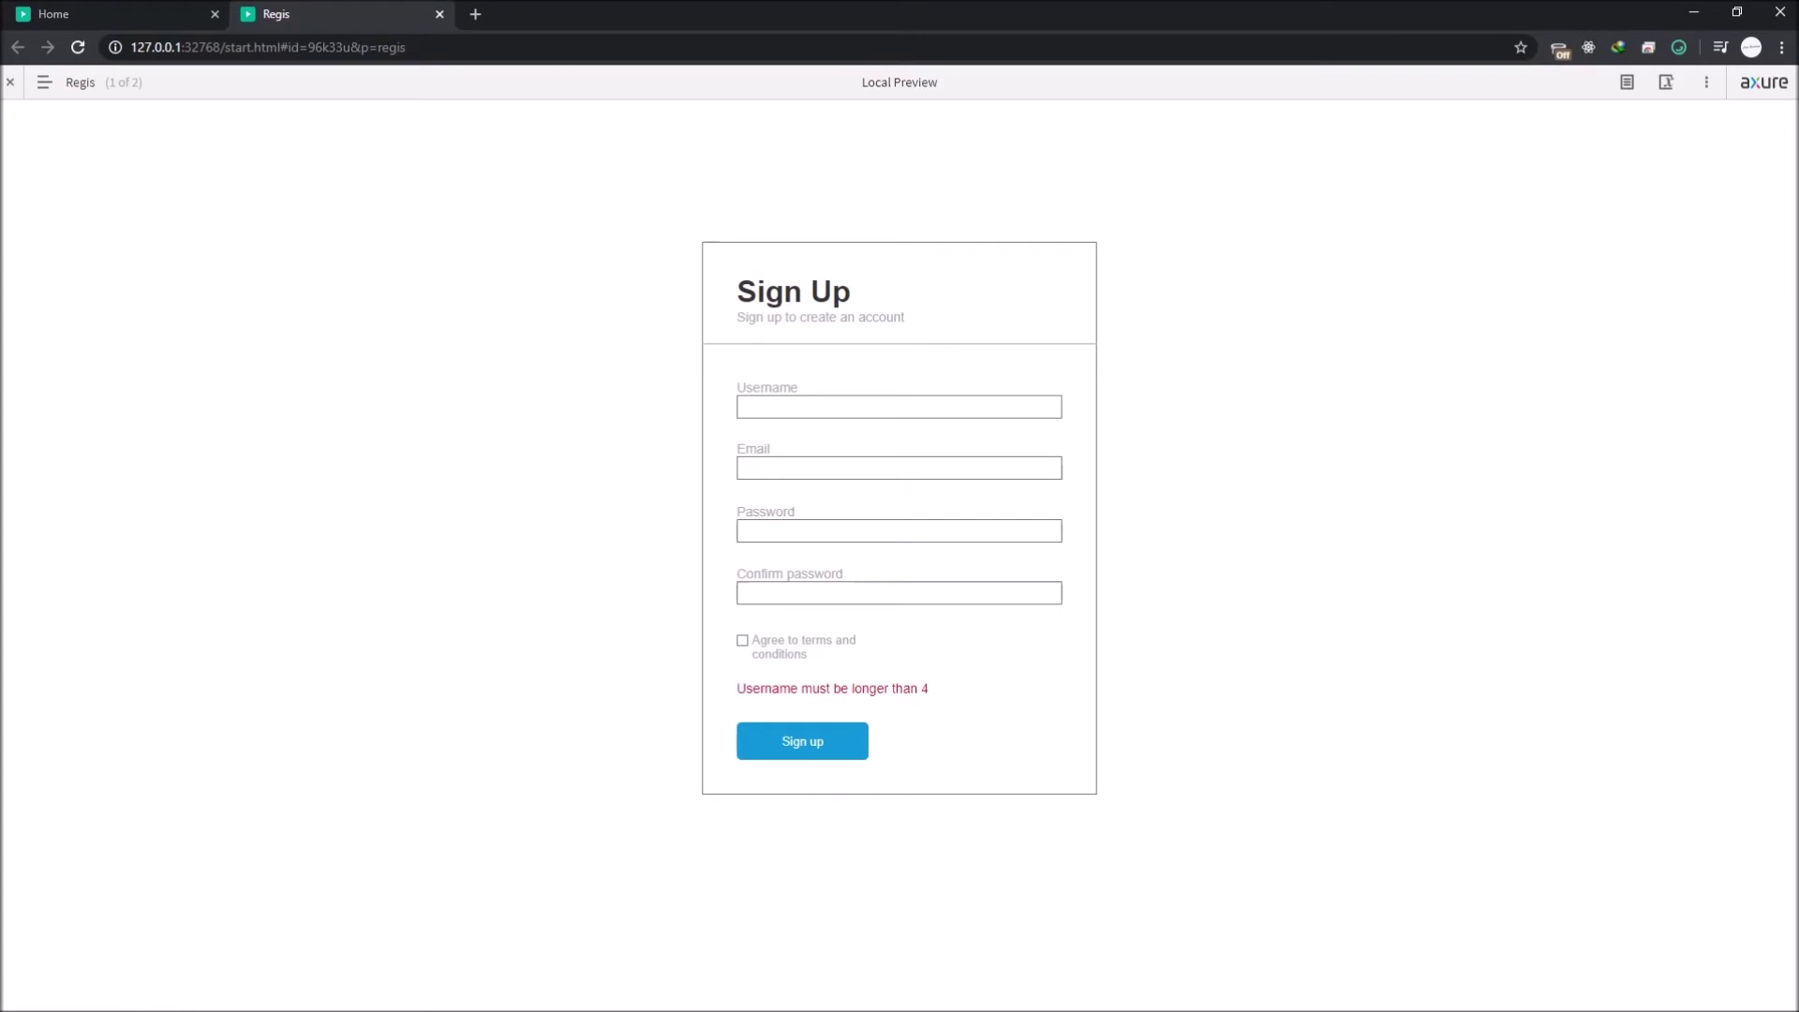
{"action": "key", "text": "alt+Tab"}
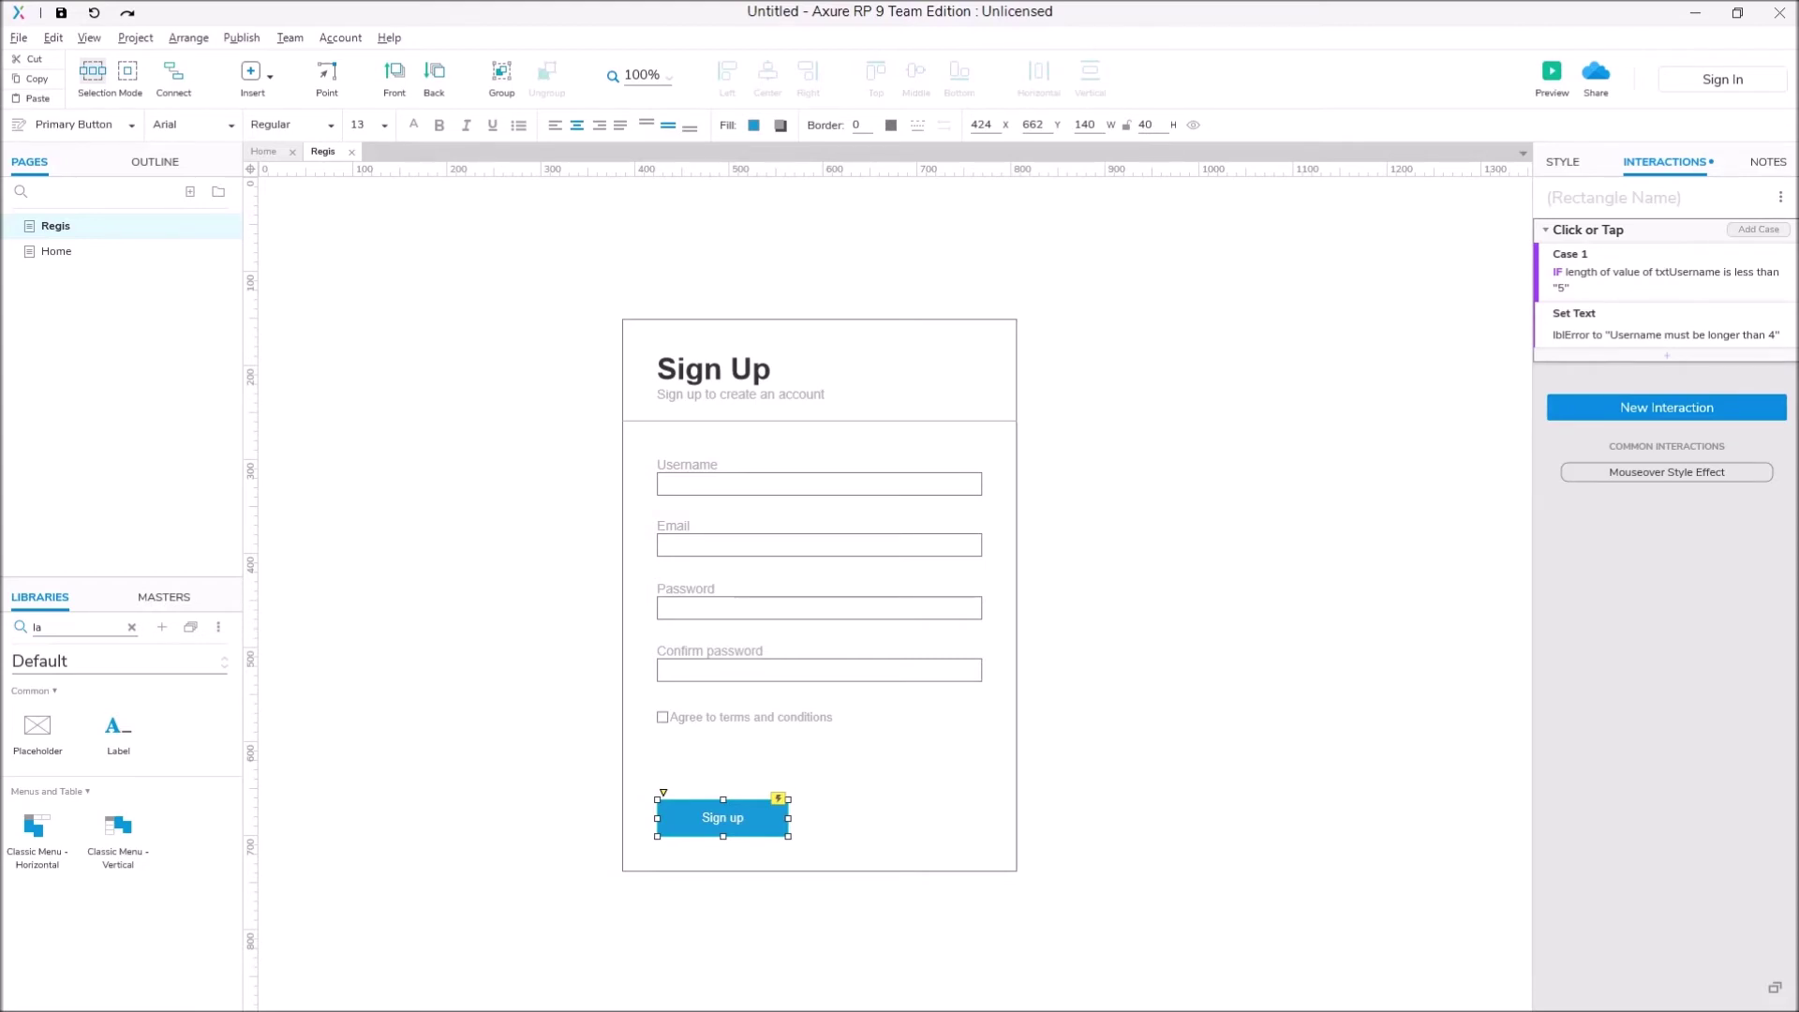
Step: Start Case 2 with a 'text on widget' condition on txtEmail
{"action": "left_click", "coordinate": [1759, 229]}
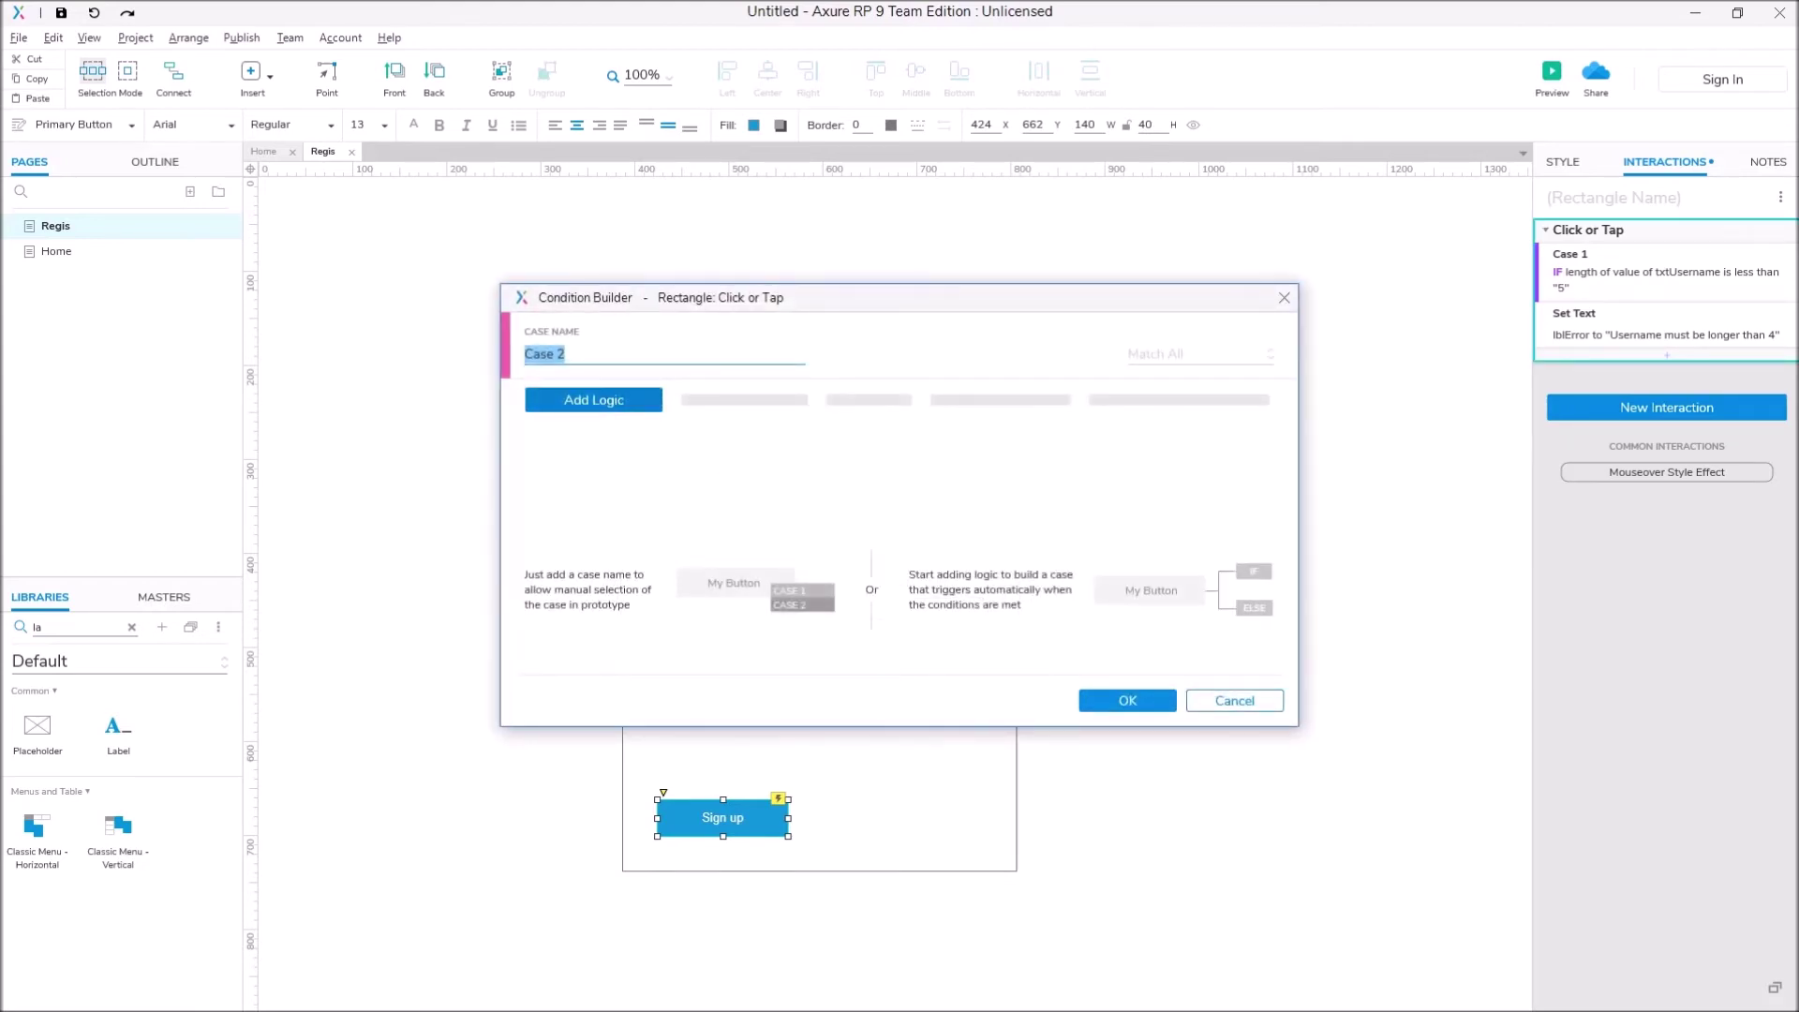
{"action": "left_click", "coordinate": [593, 400]}
{"action": "left_click_drag", "start_coordinate": [806, 299], "coordinate": [1327, 490]}
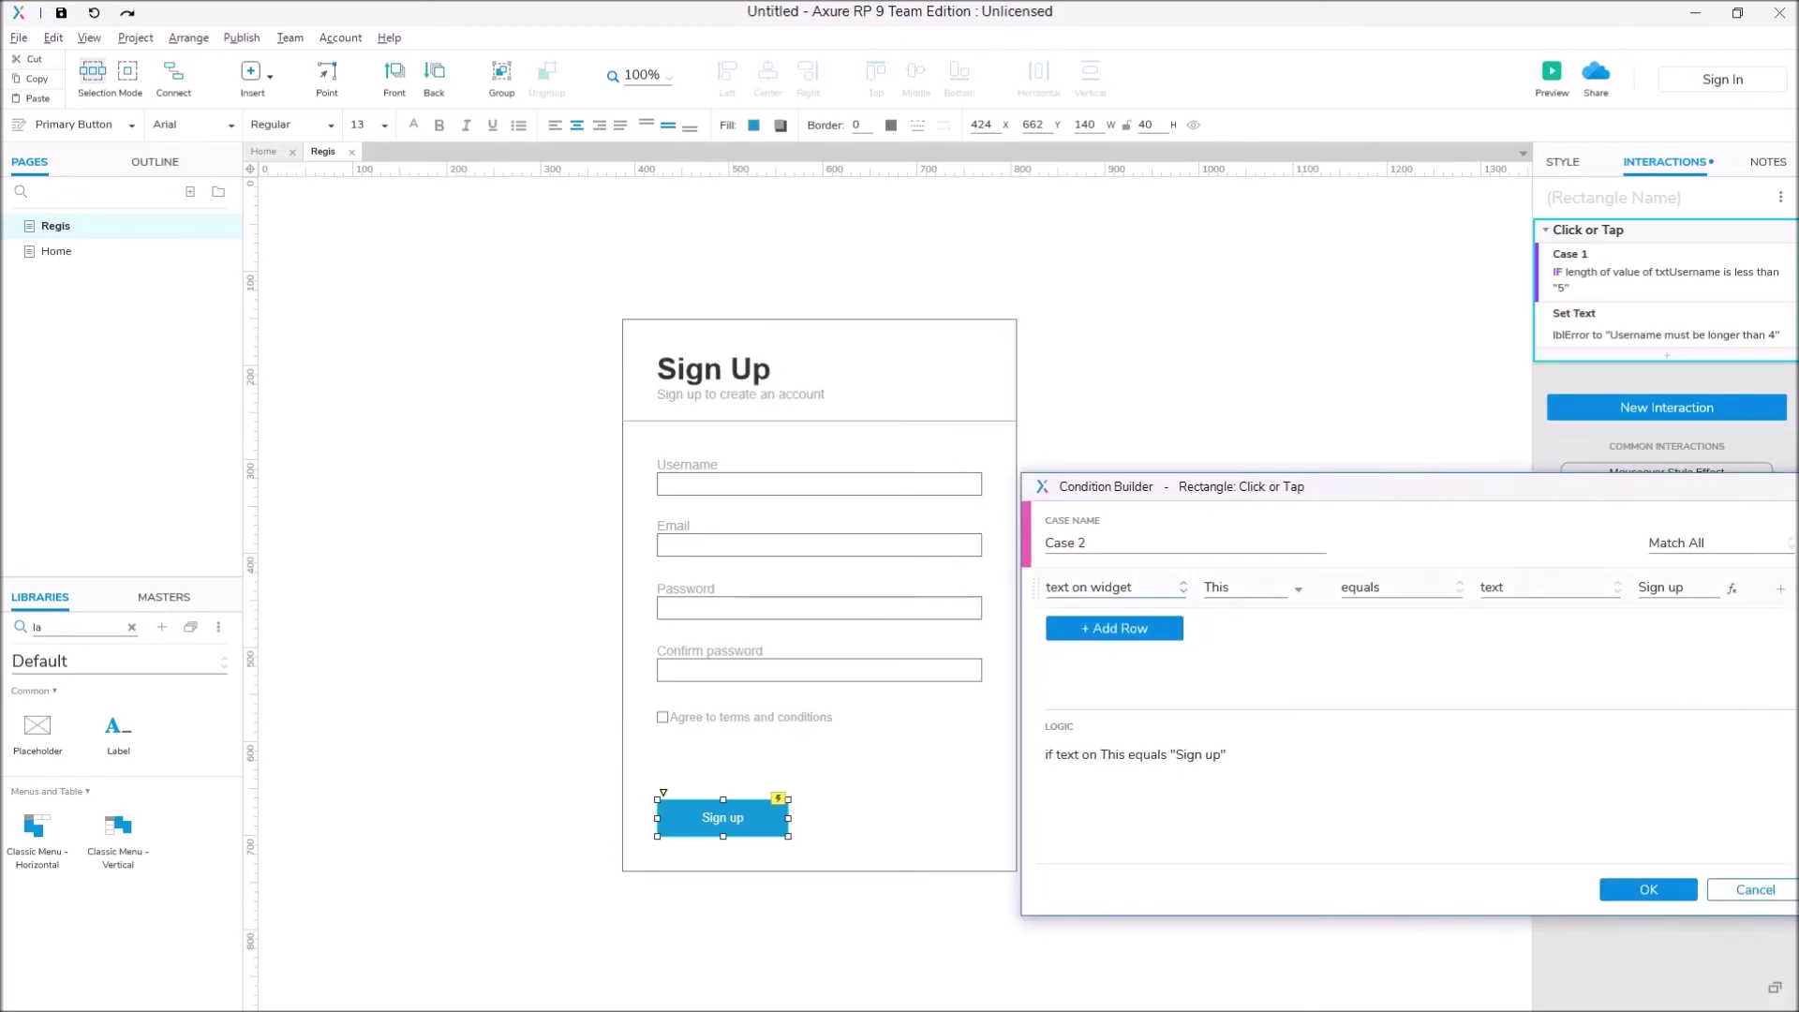
{"action": "left_click", "coordinate": [1115, 586]}
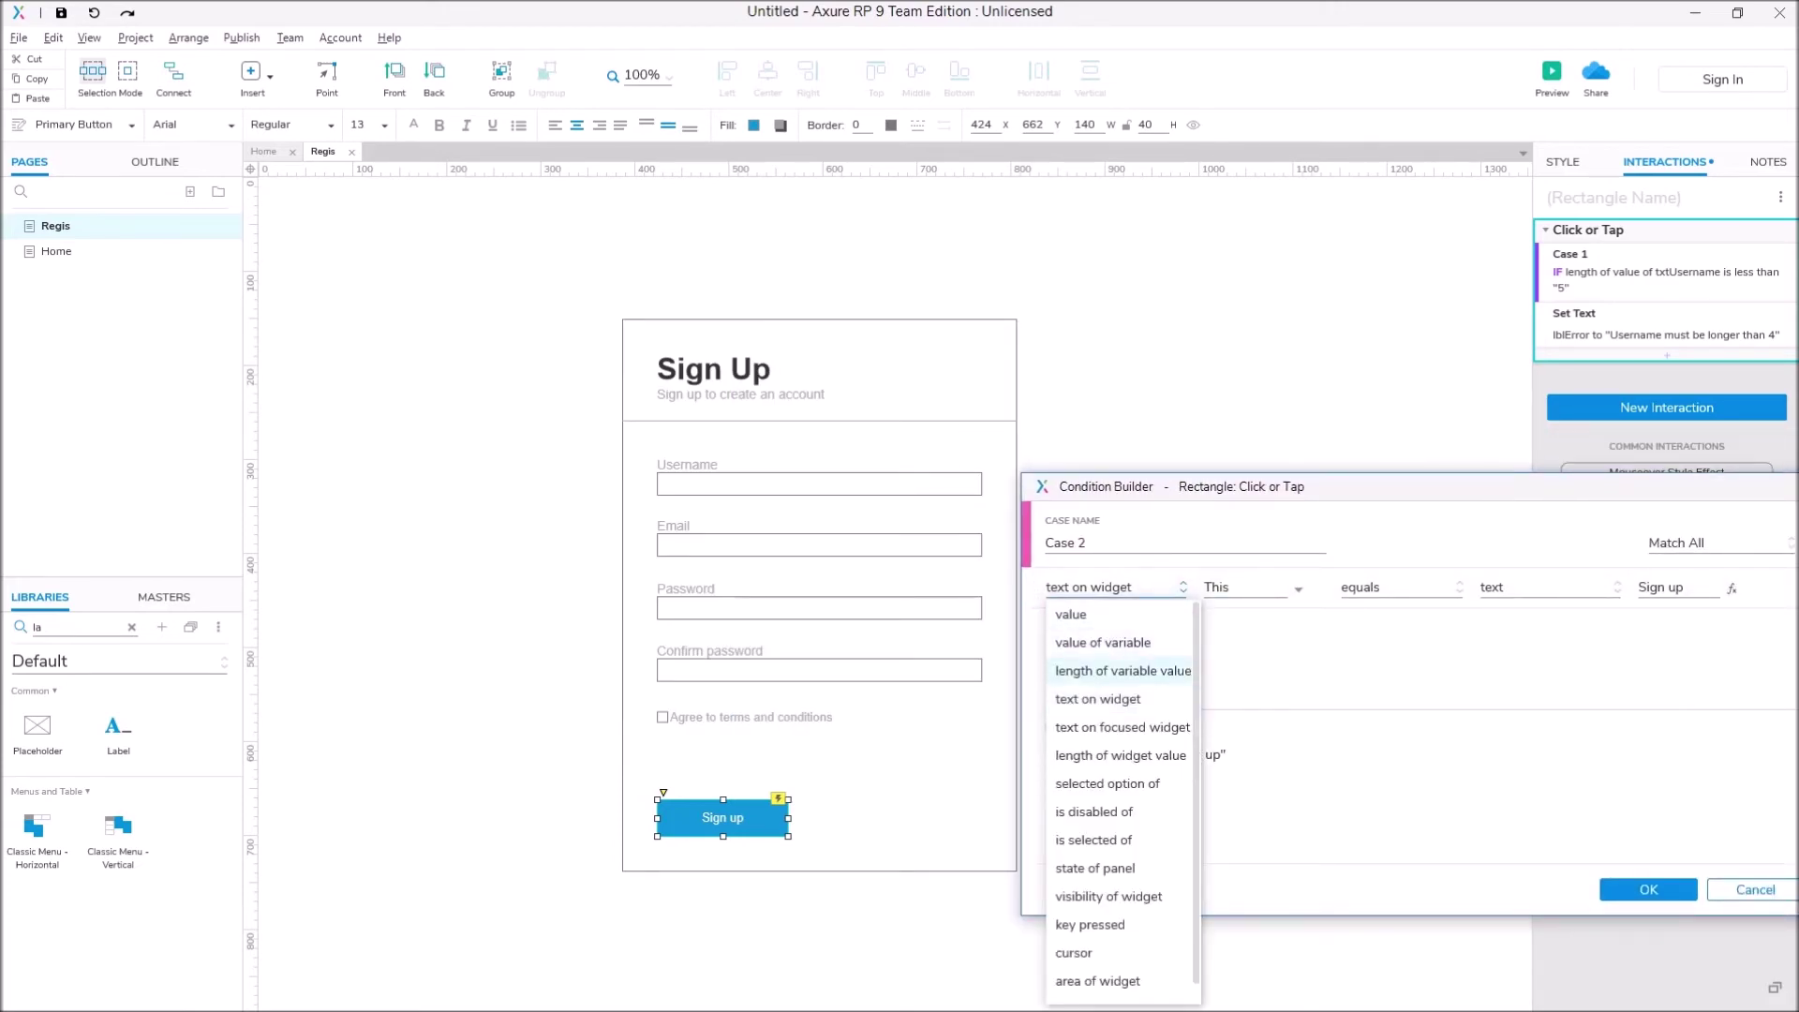
{"action": "left_click", "coordinate": [1115, 587]}
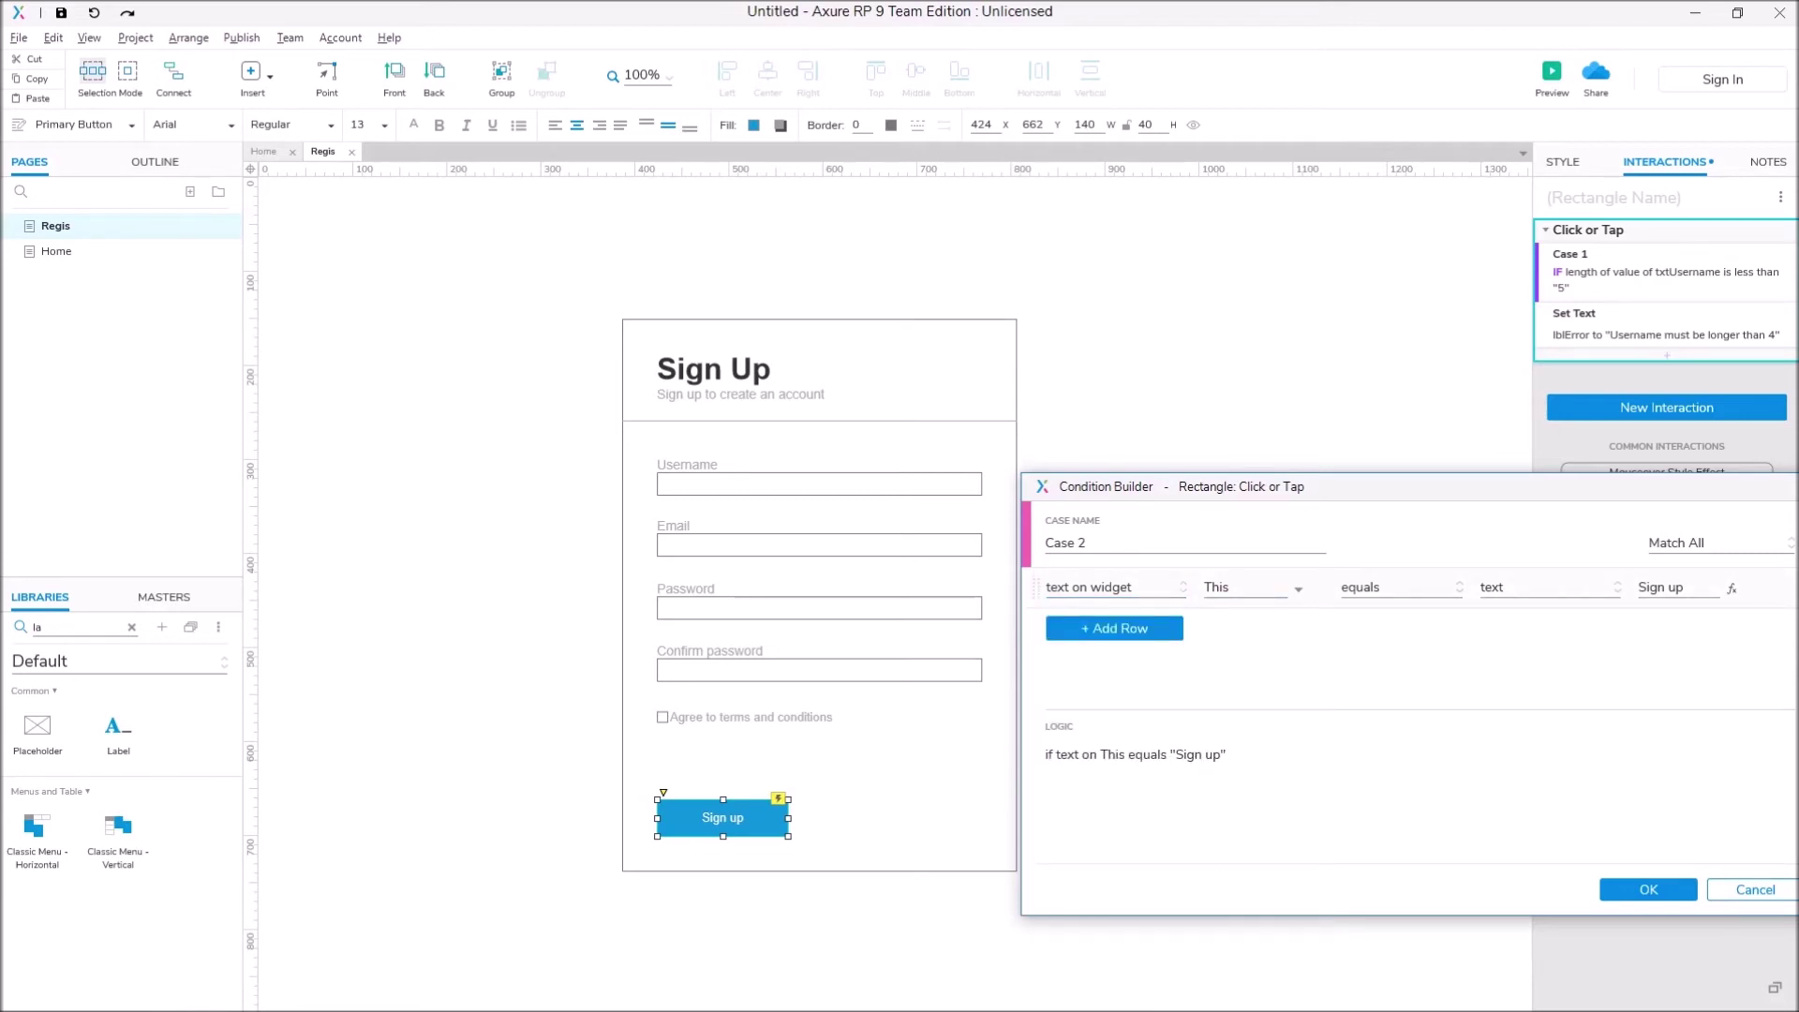
{"action": "left_click", "coordinate": [1251, 588]}
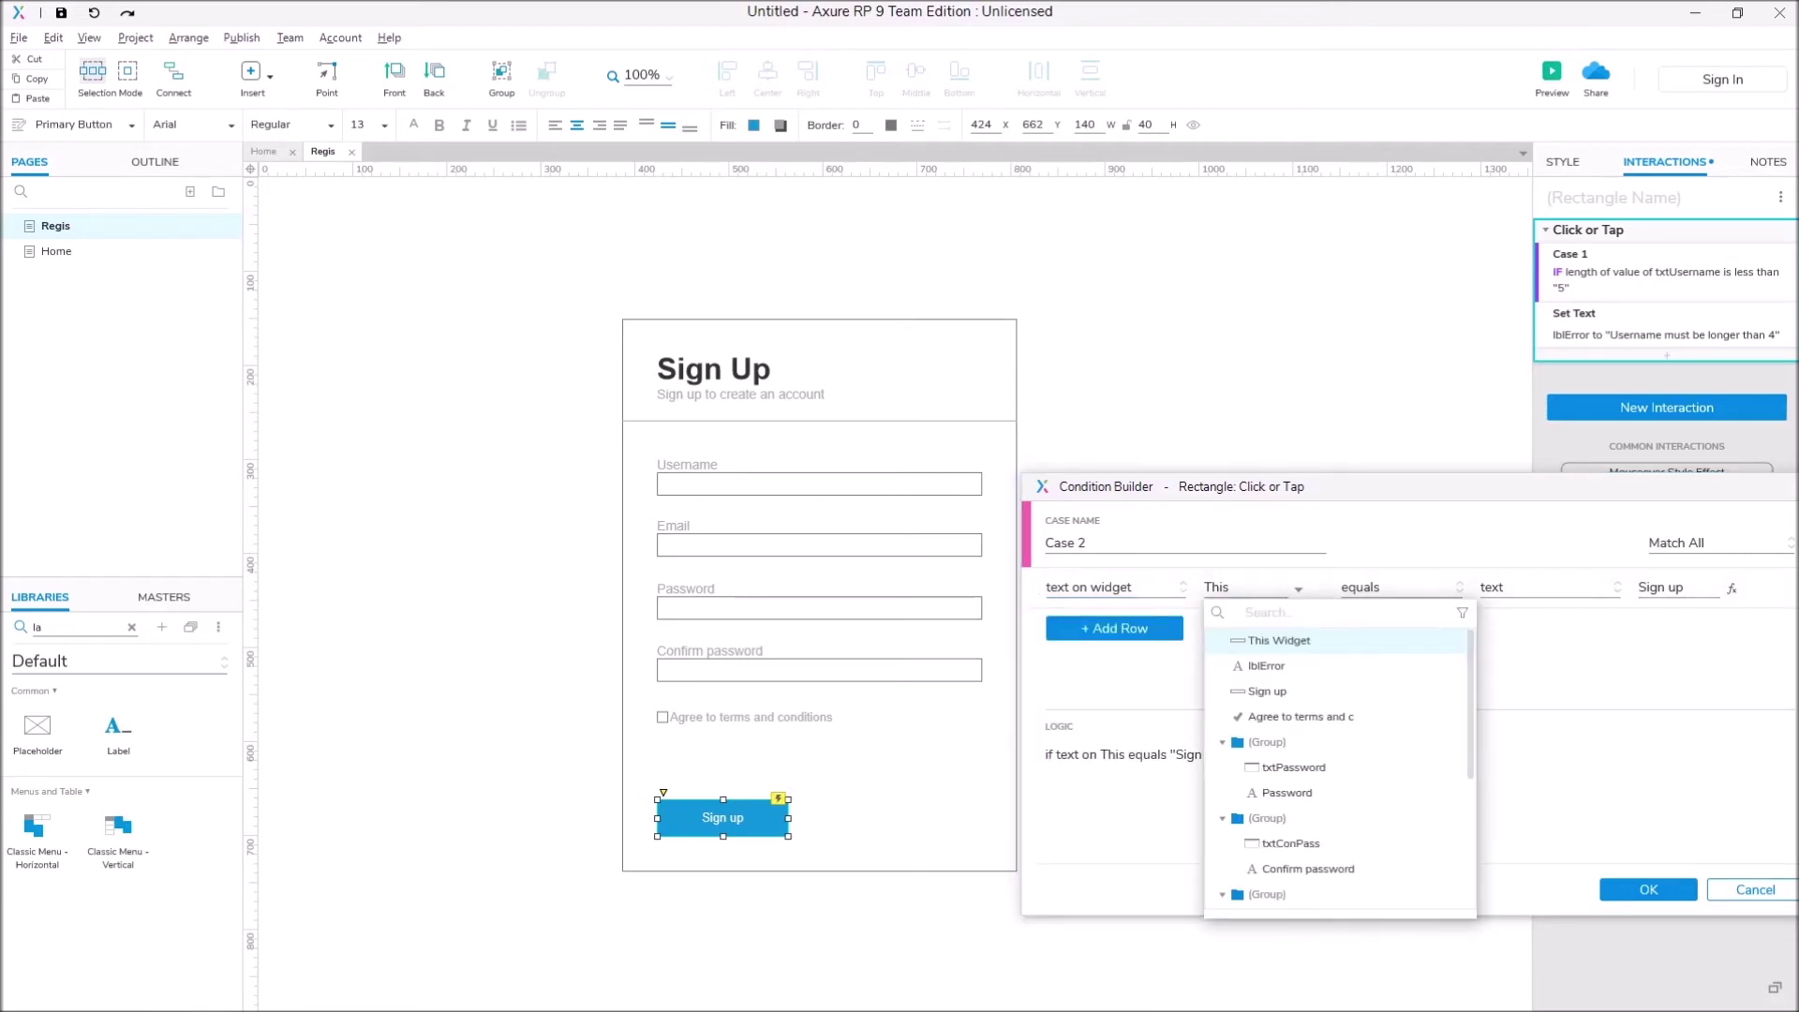
{"action": "scroll", "coordinate": [1340, 759], "scroll_direction": "down", "scroll_amount": 5}
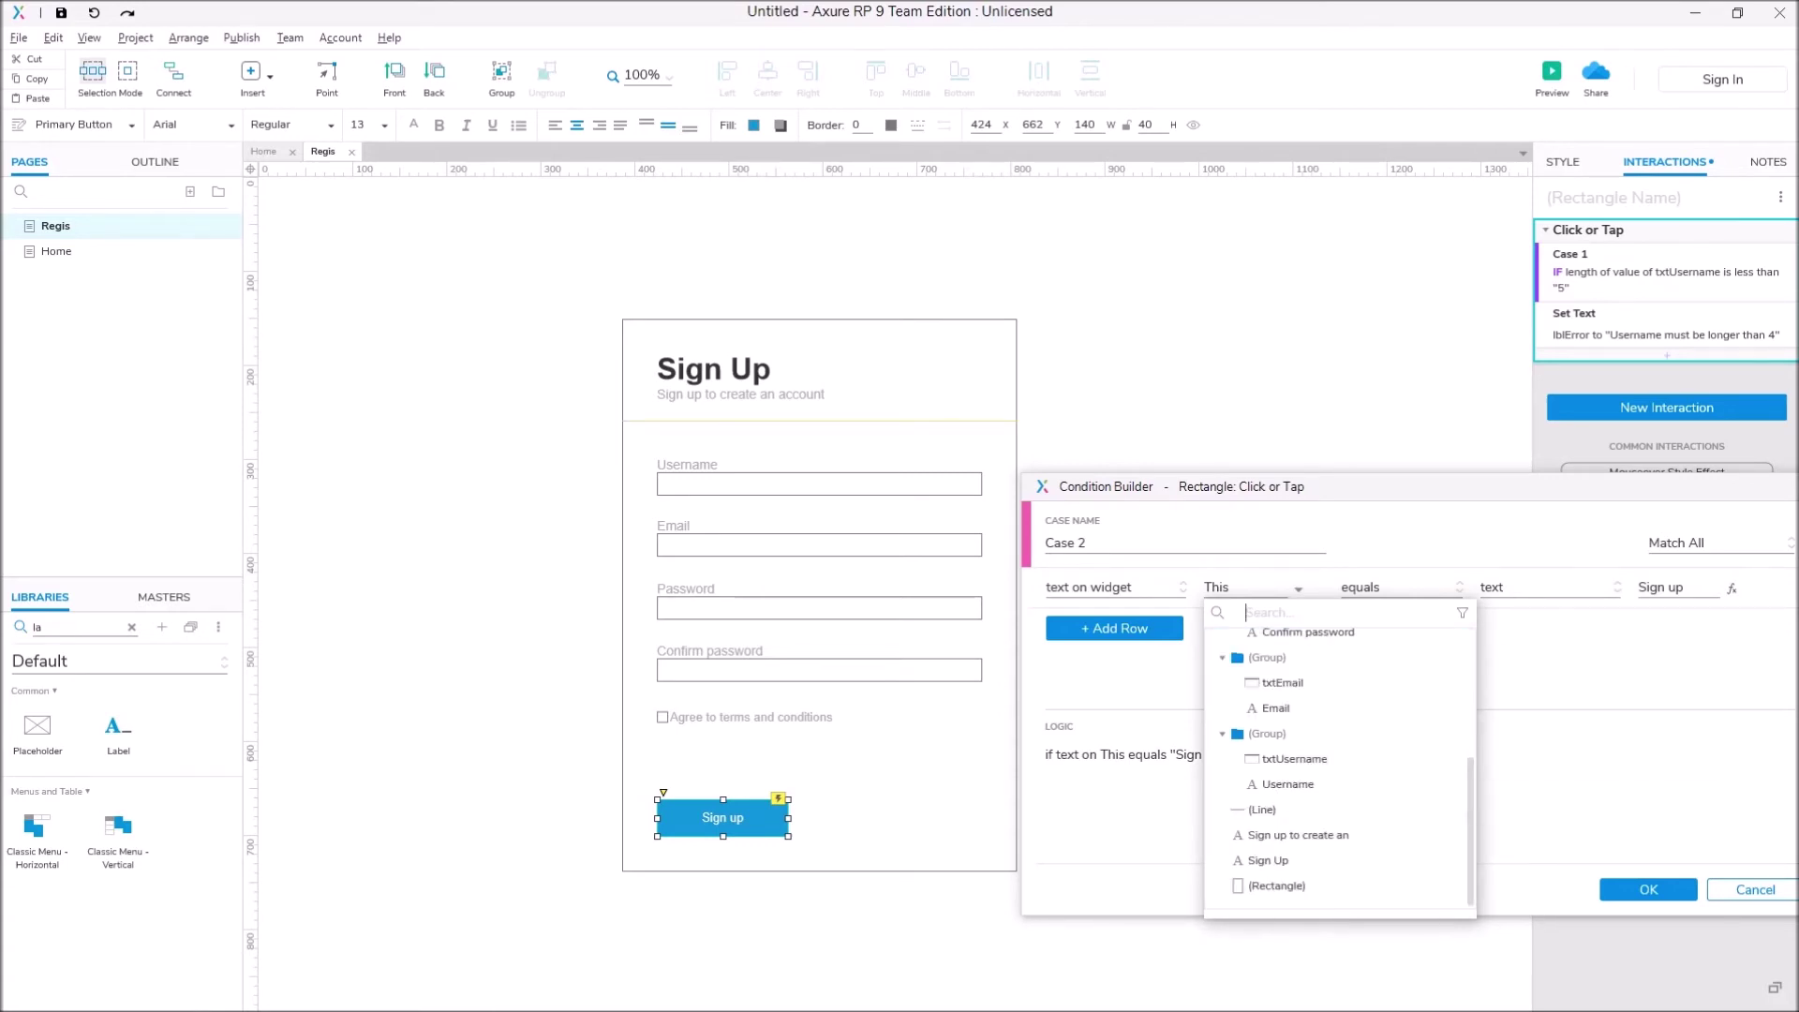
{"action": "left_click", "coordinate": [1283, 682]}
Step: Set the condition to 'does not contain' '@' and confirm Case 2
{"action": "left_click", "coordinate": [1396, 587]}
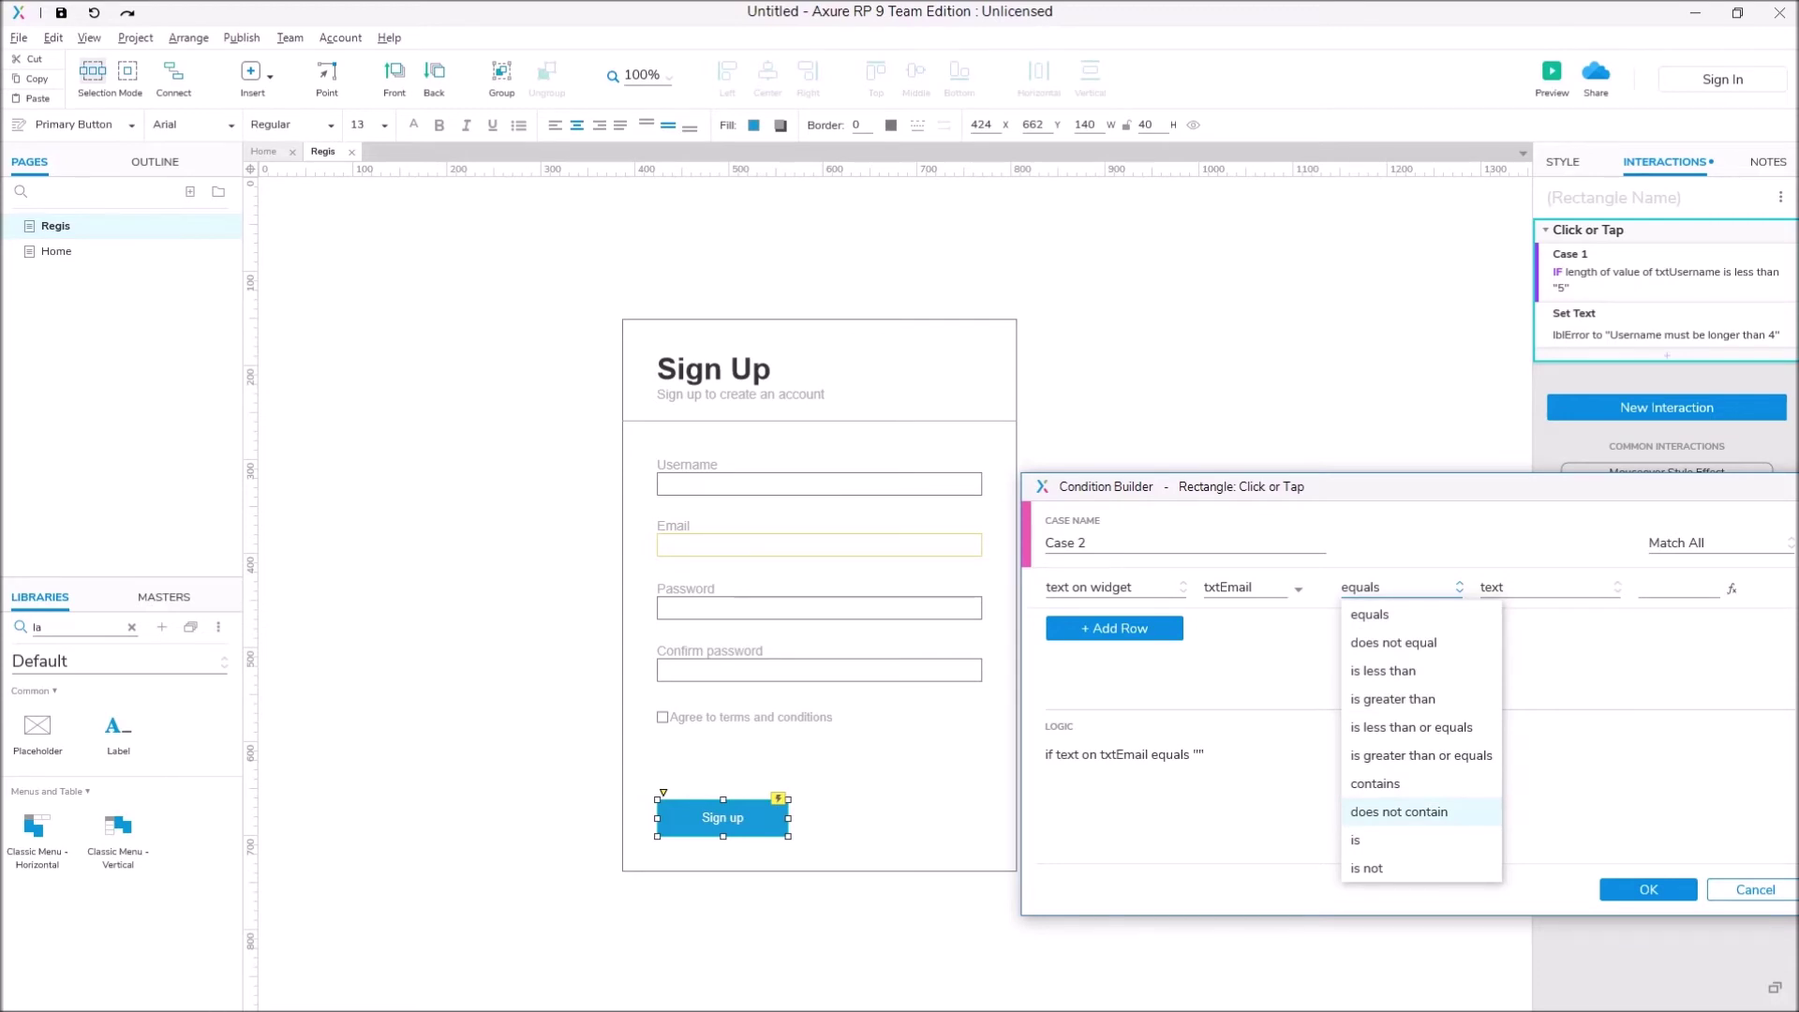
{"action": "left_click", "coordinate": [1399, 812]}
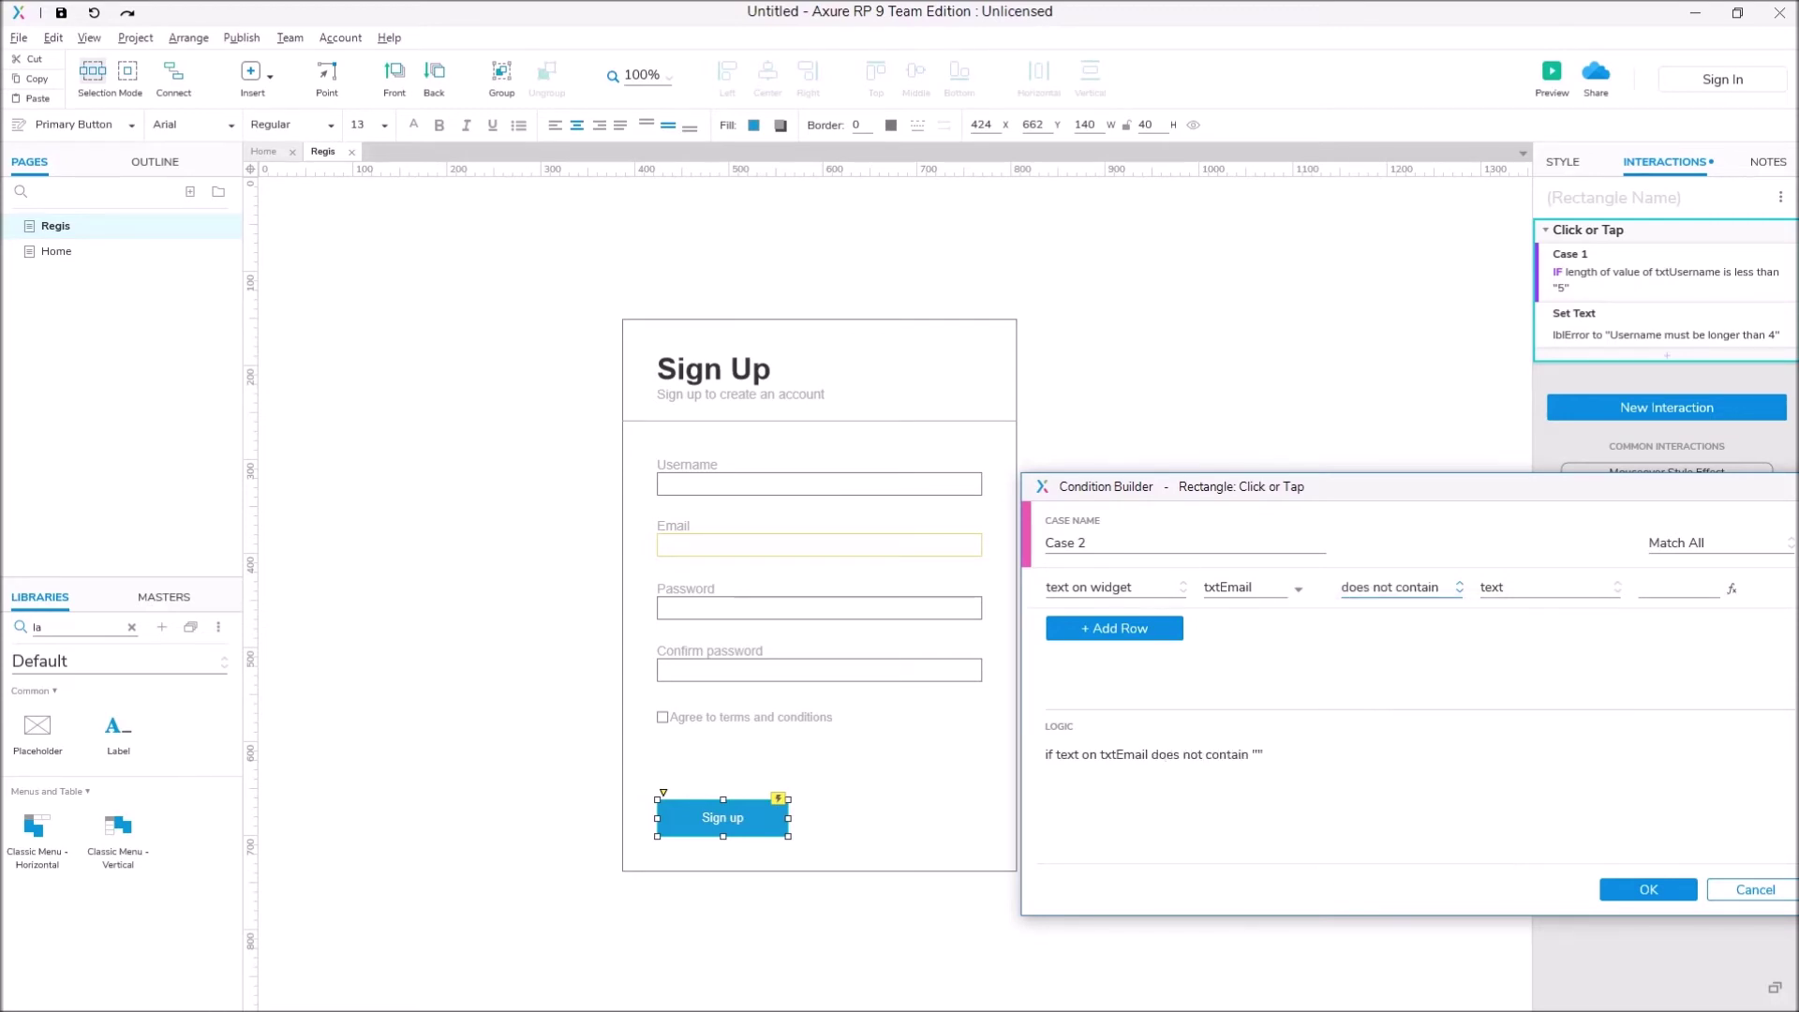
{"action": "type", "text": "@"}
{"action": "key", "text": "Return"}
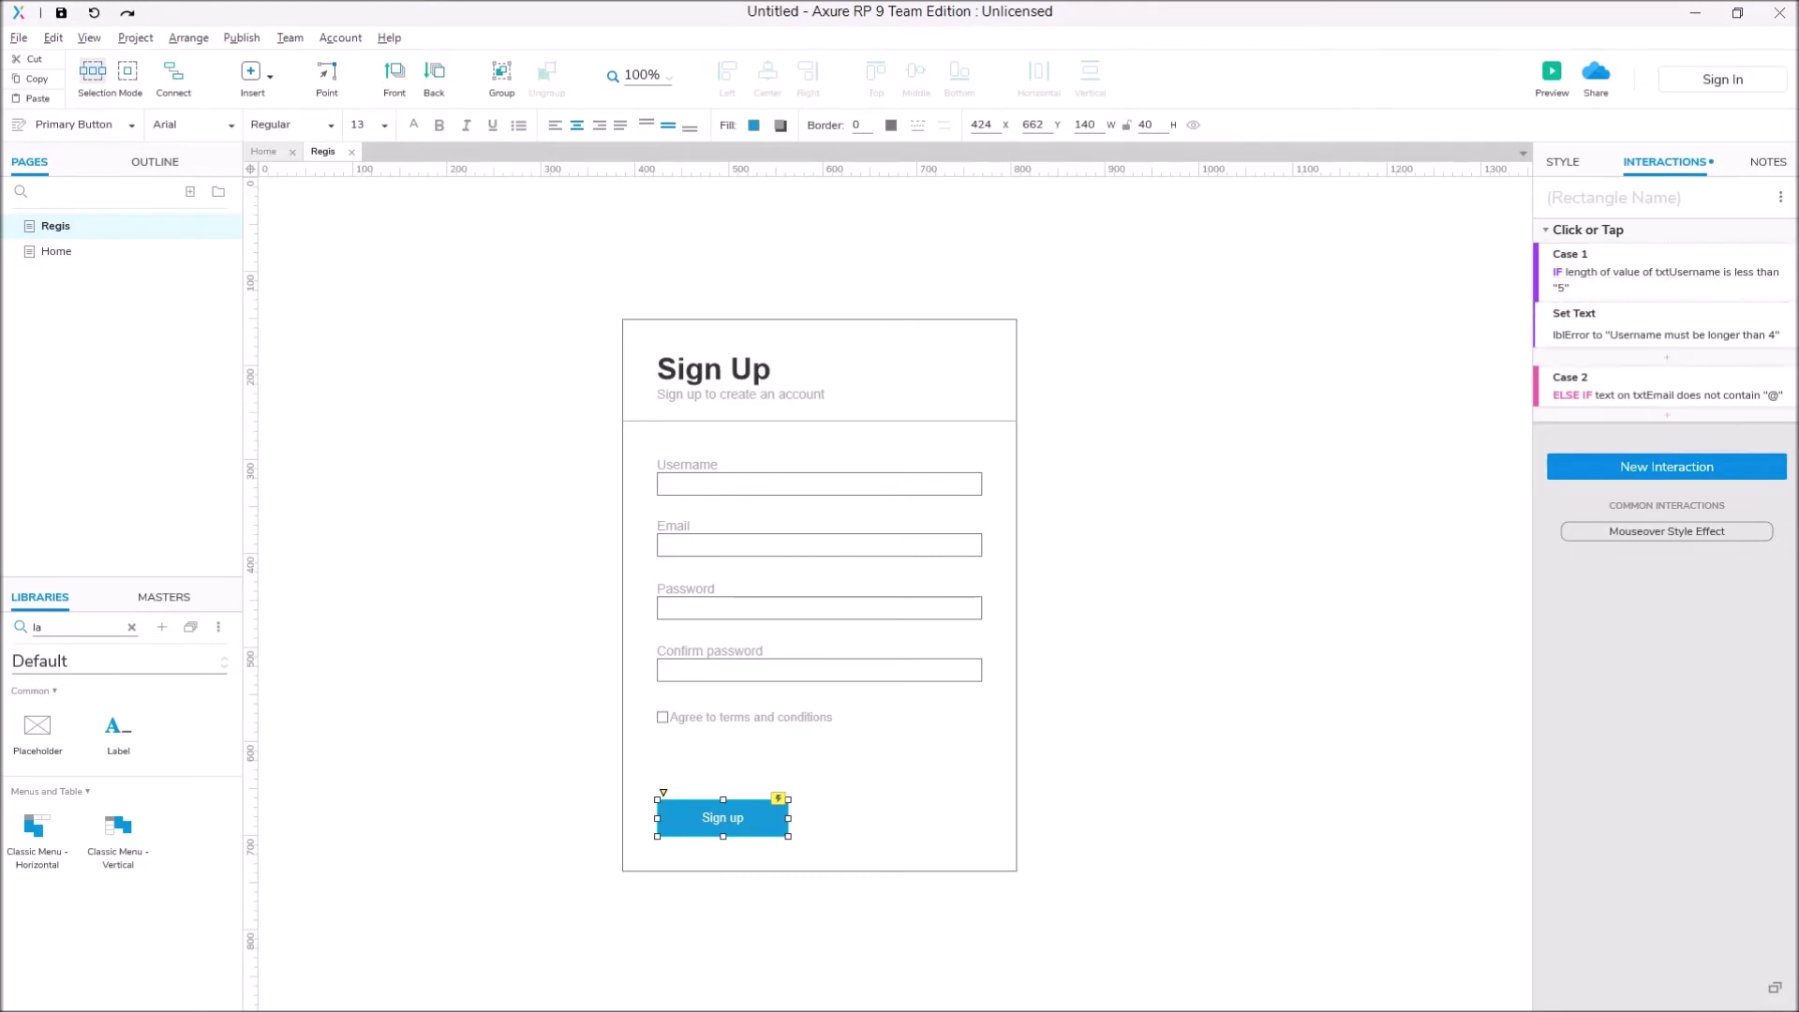
Step: Add a Set Text action to Case 2 putting 'Email must be valid' into lblError
{"action": "left_click", "coordinate": [1667, 415]}
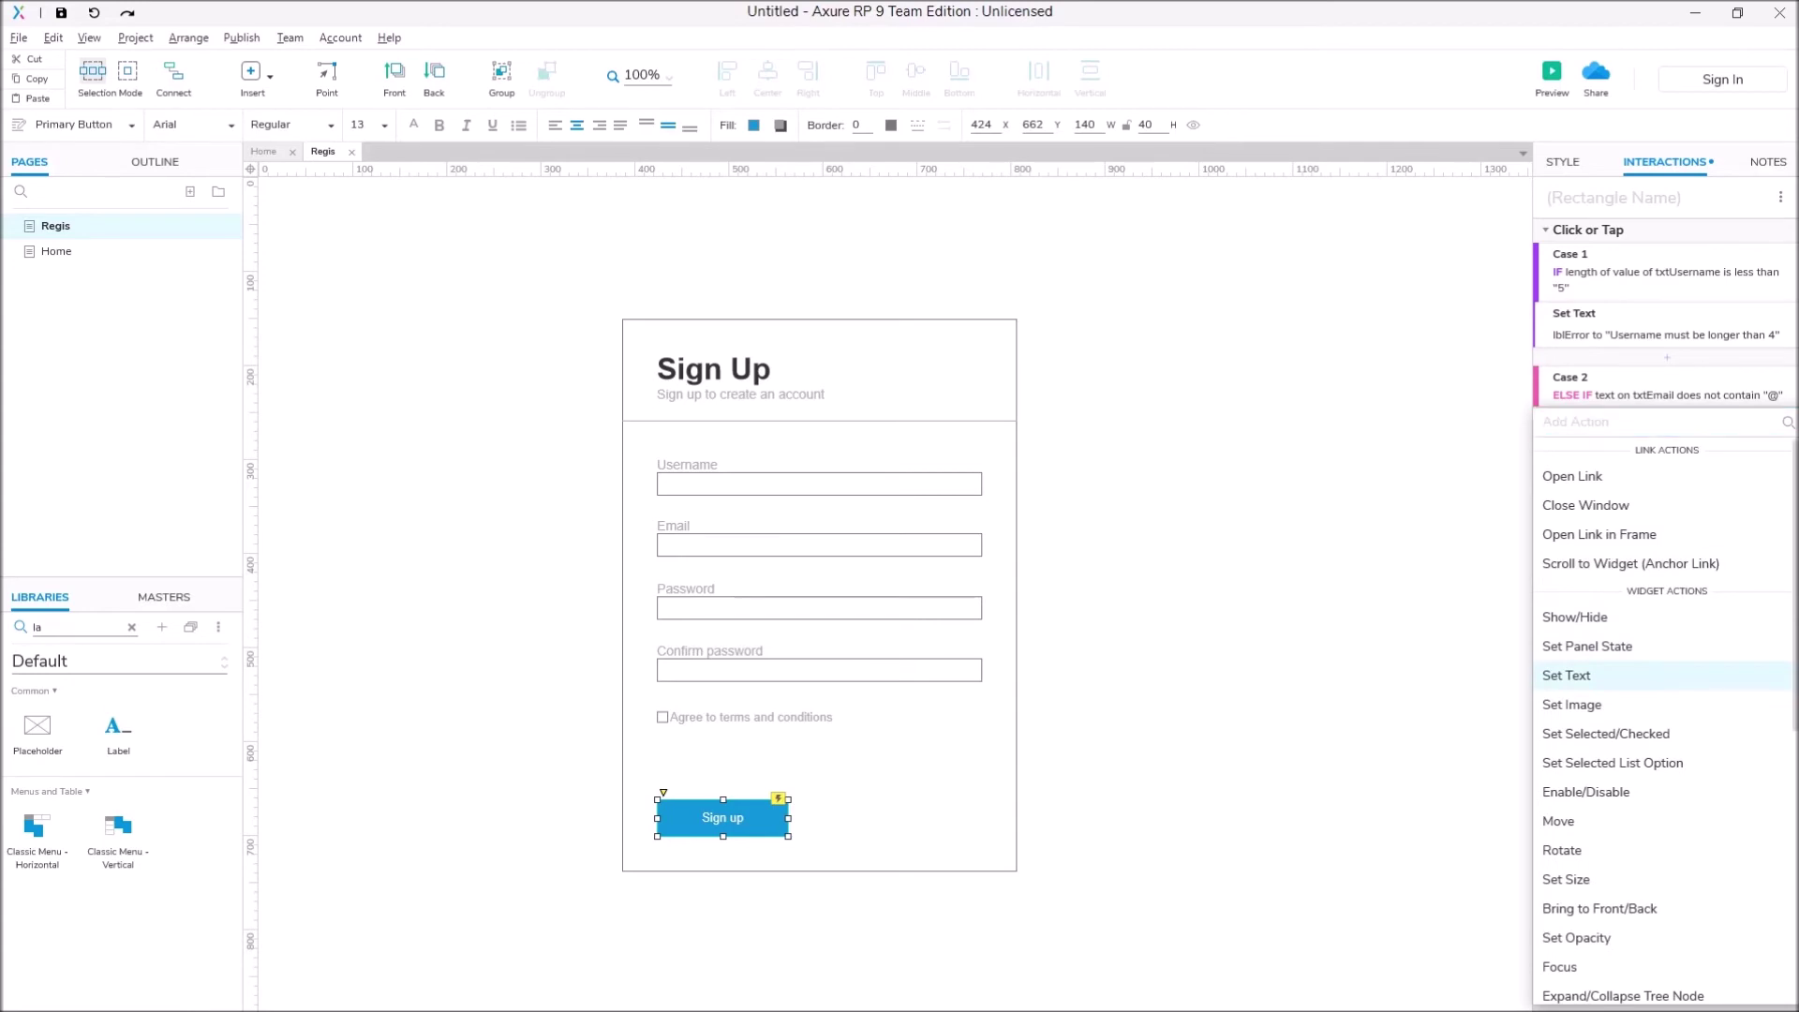
{"action": "left_click", "coordinate": [1566, 675]}
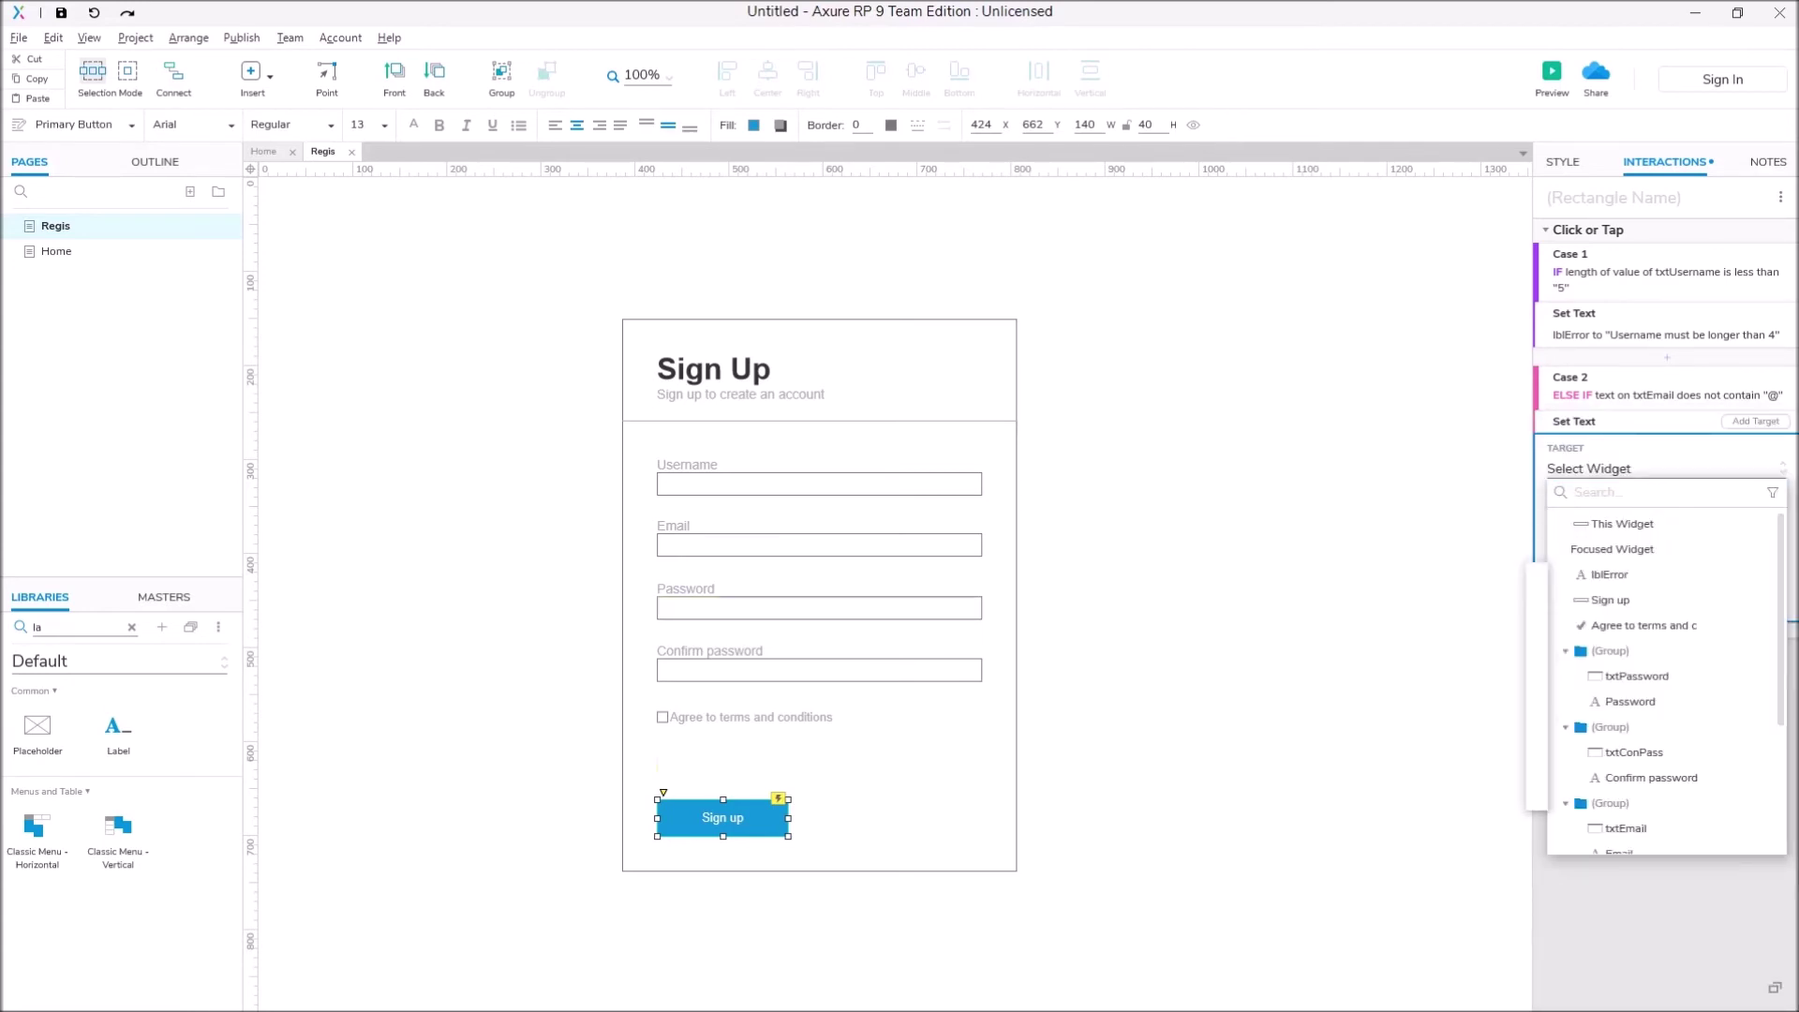
{"action": "left_click", "coordinate": [1609, 574]}
{"action": "left_click", "coordinate": [1593, 590]}
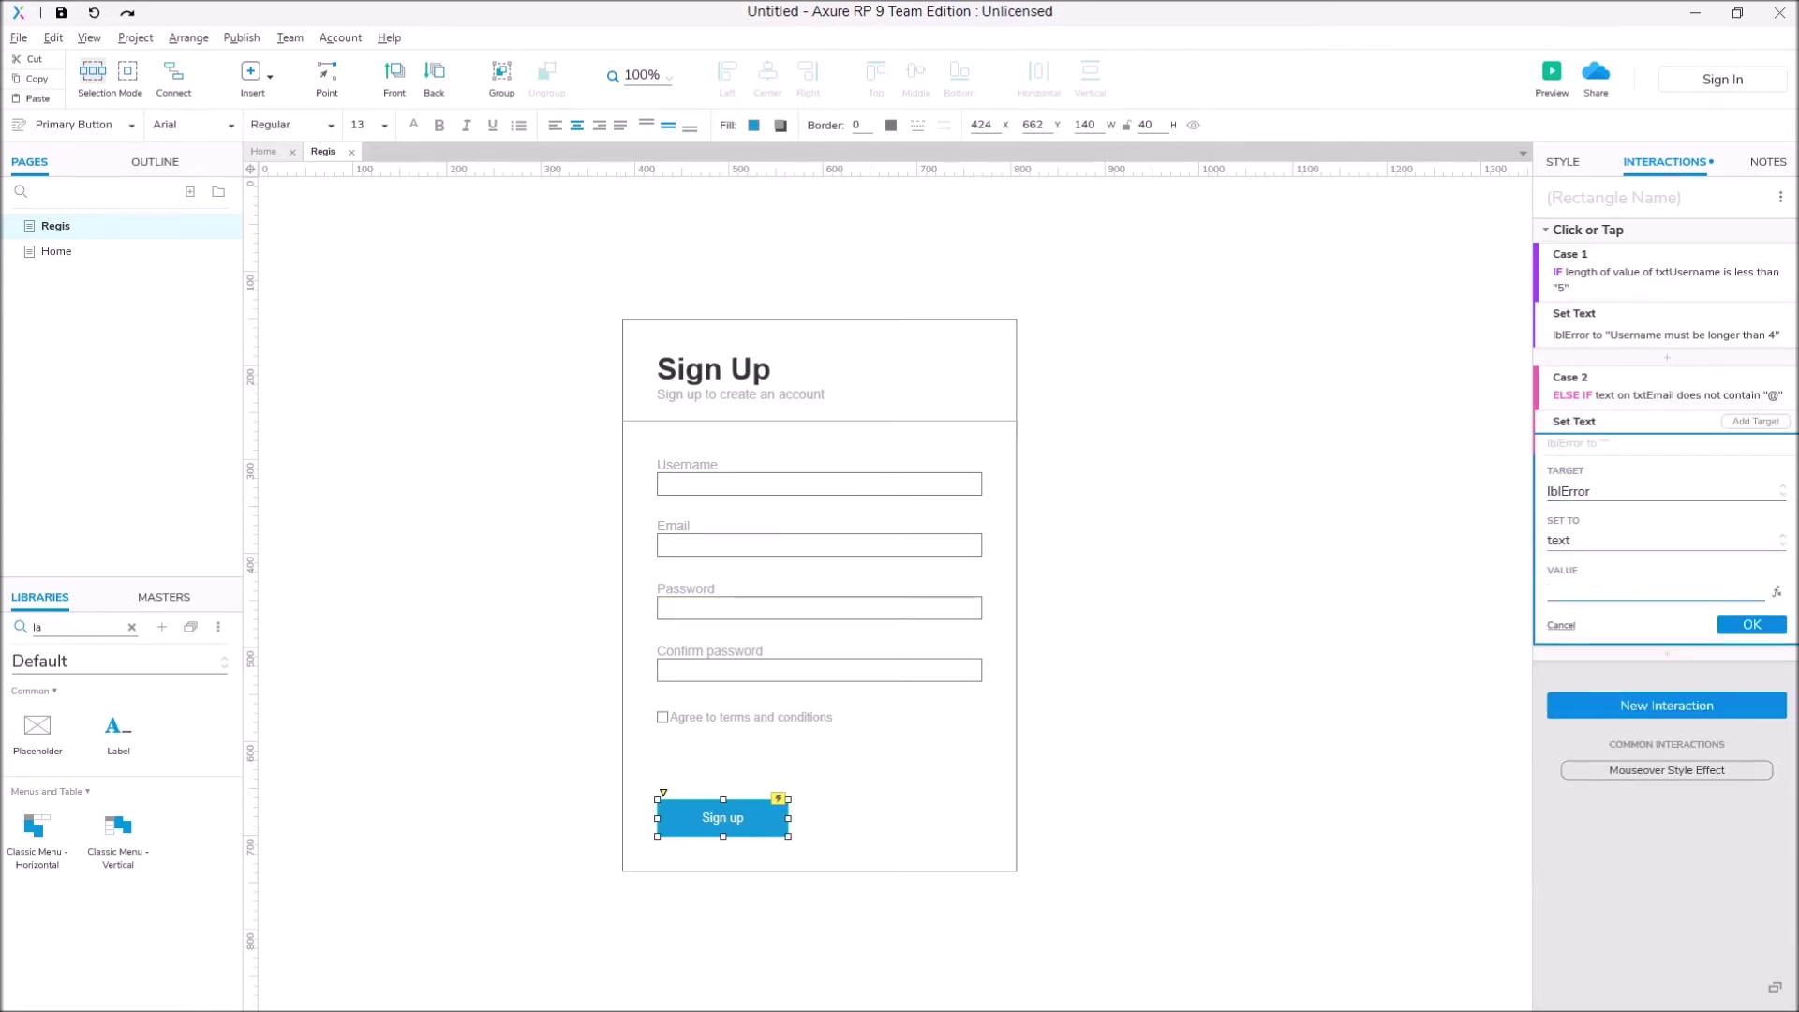
{"action": "type", "text": "Email must be valid"}
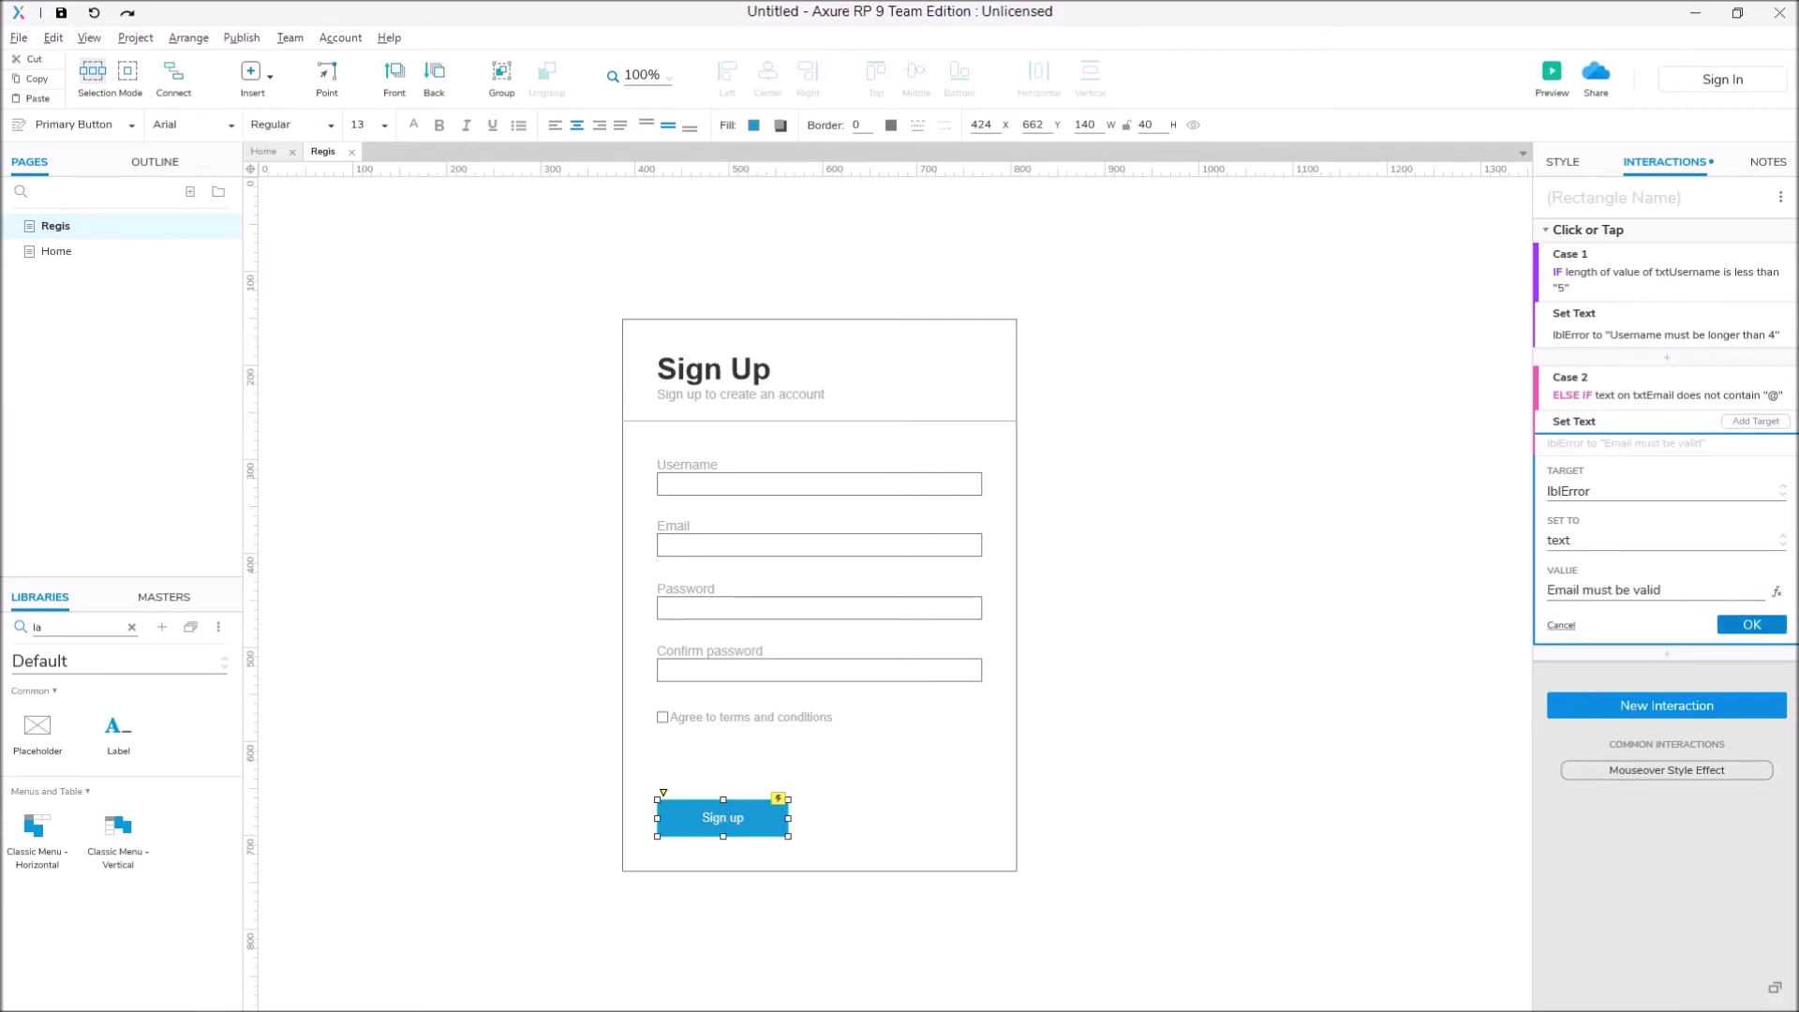
{"action": "key", "text": "Return"}
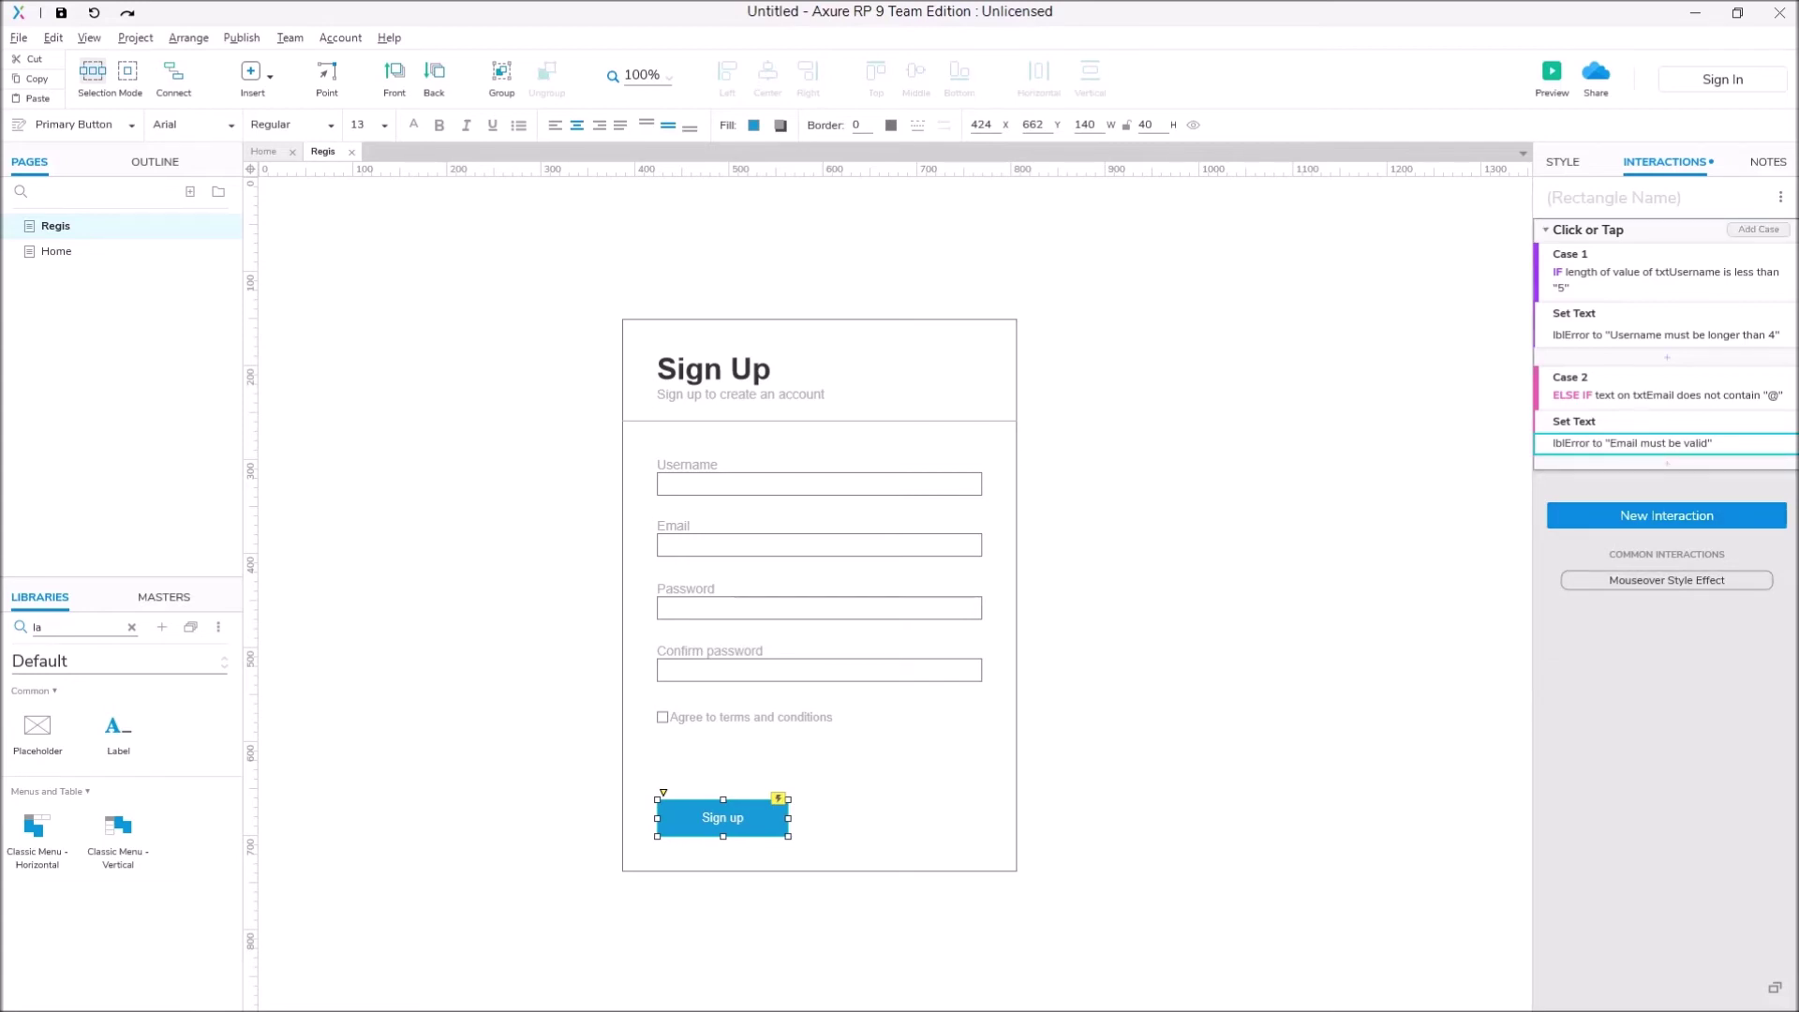
{"action": "left_click", "coordinate": [1758, 228]}
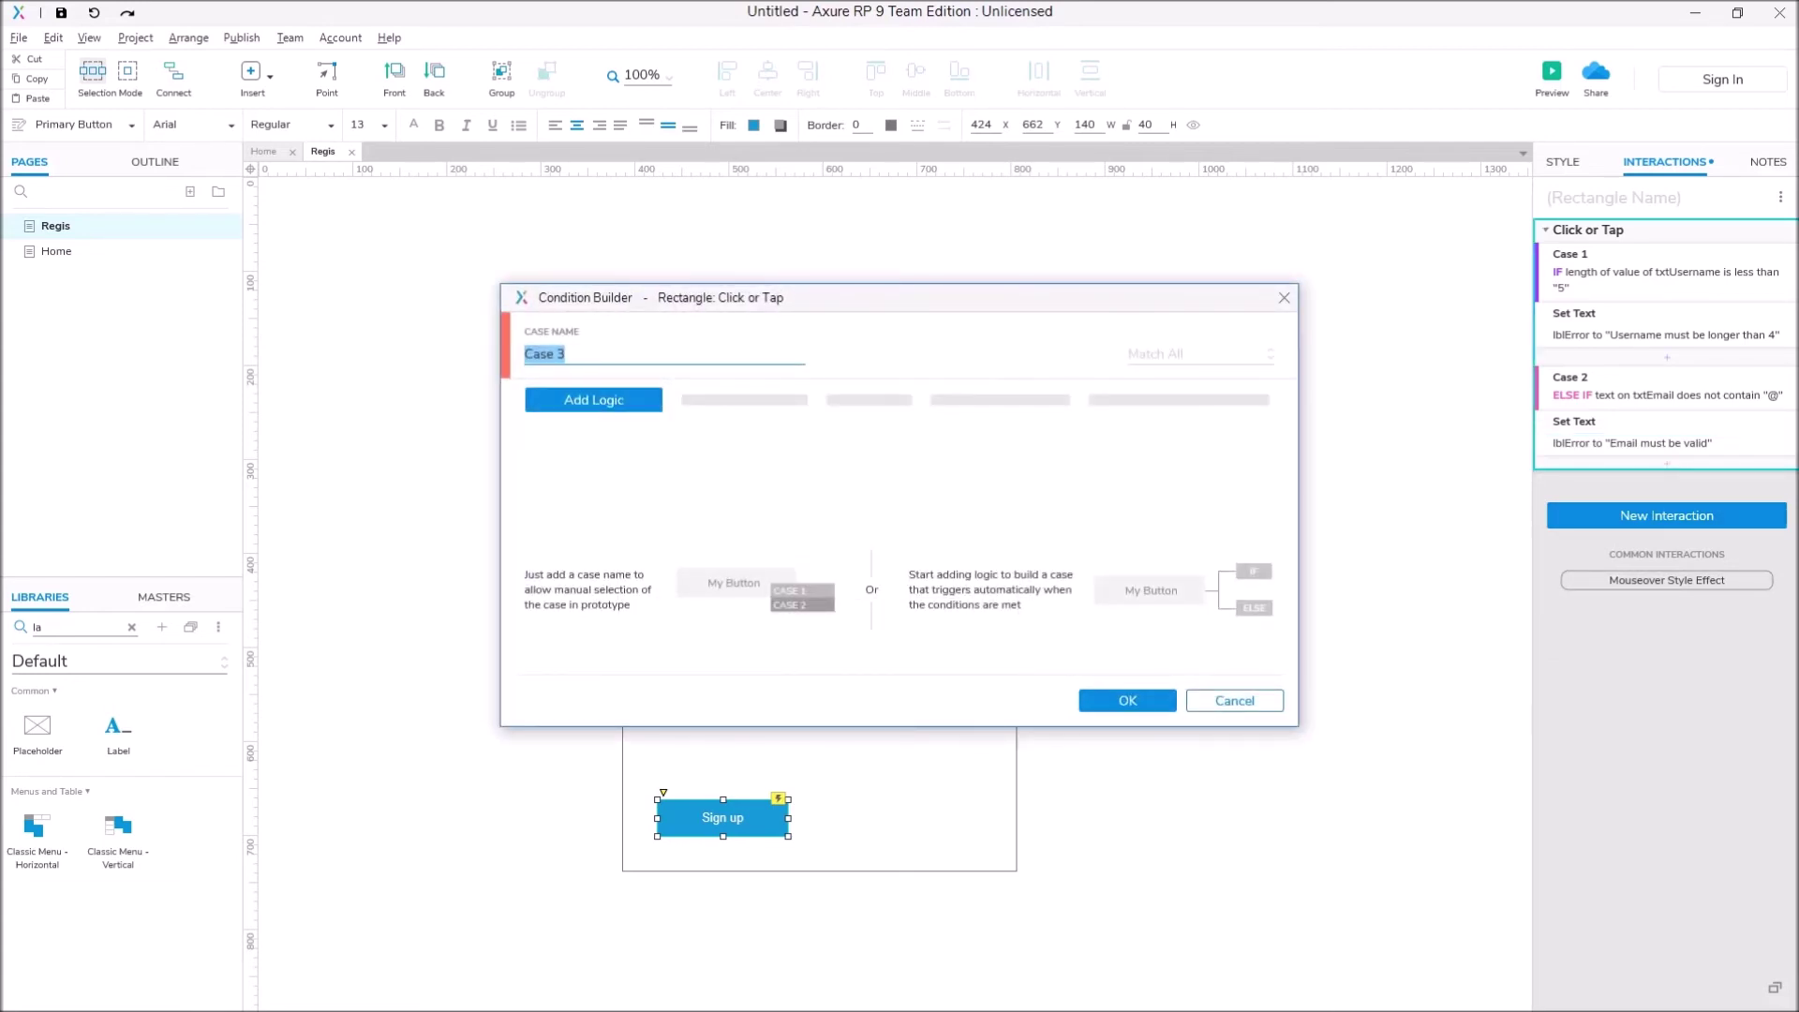
Step: Base the Case 3 condition on the length of txtPassword's value
{"action": "left_click", "coordinate": [593, 400]}
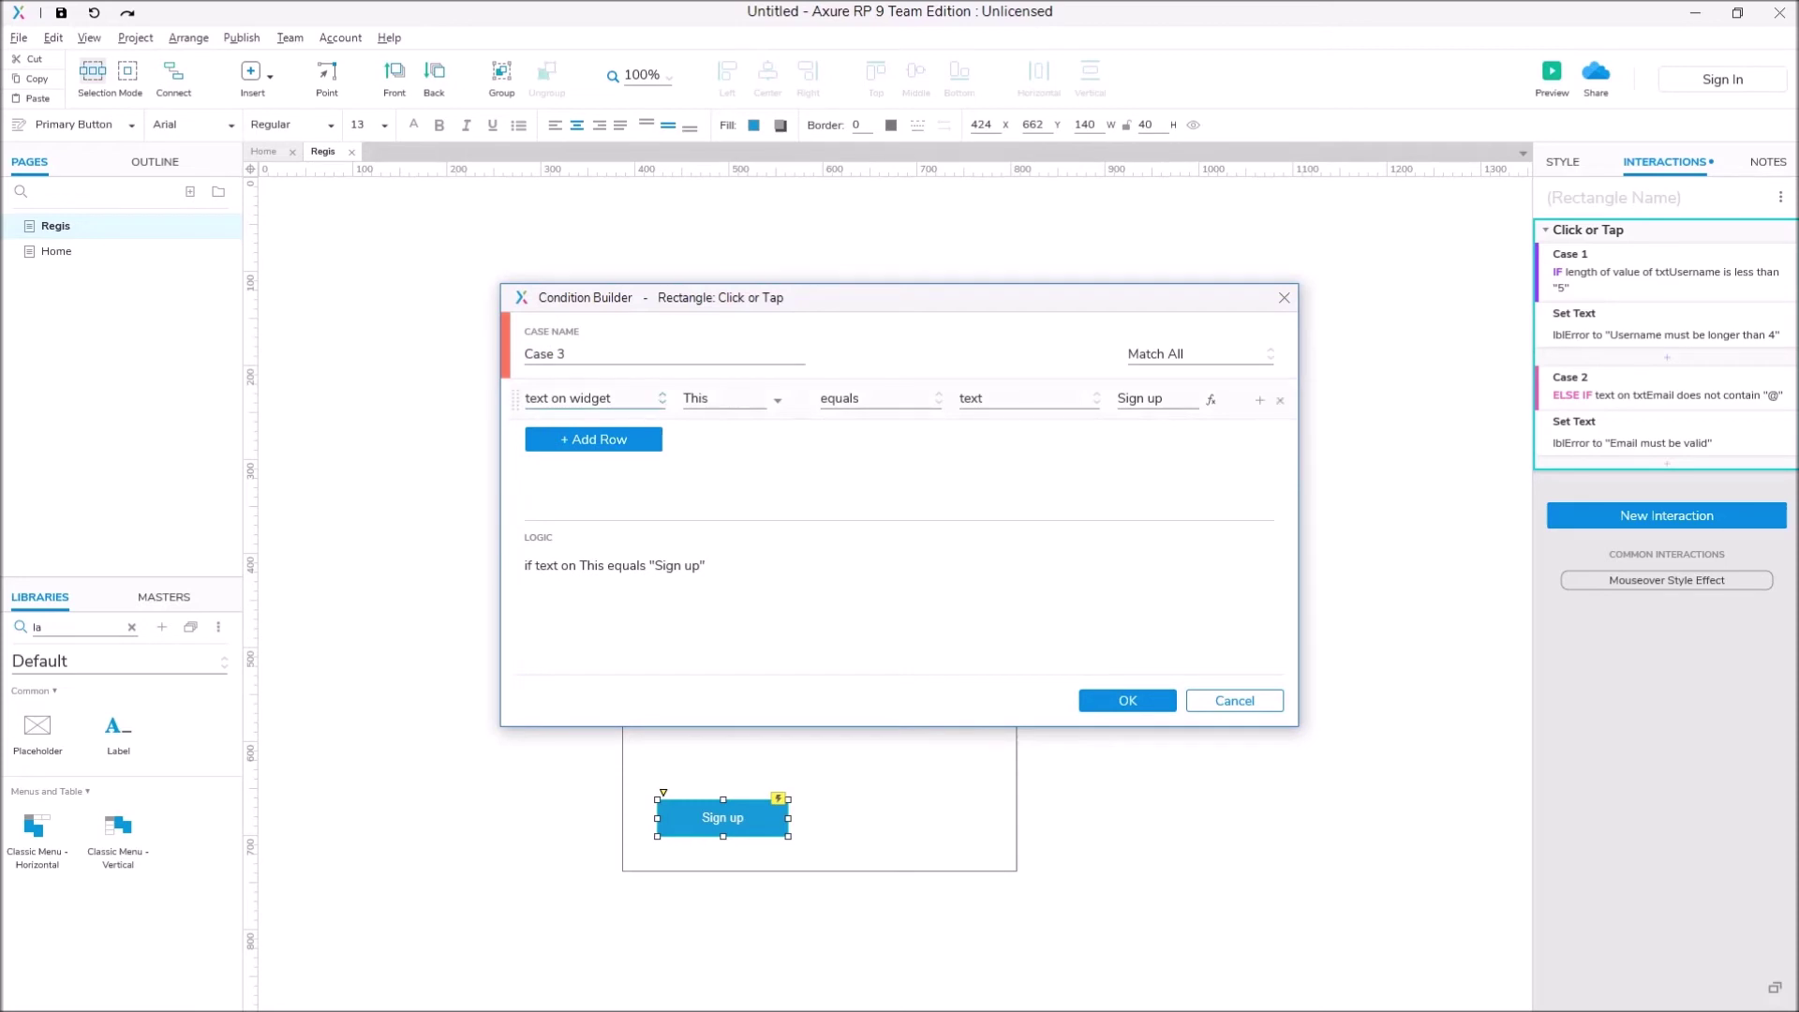
{"action": "left_click", "coordinate": [593, 398]}
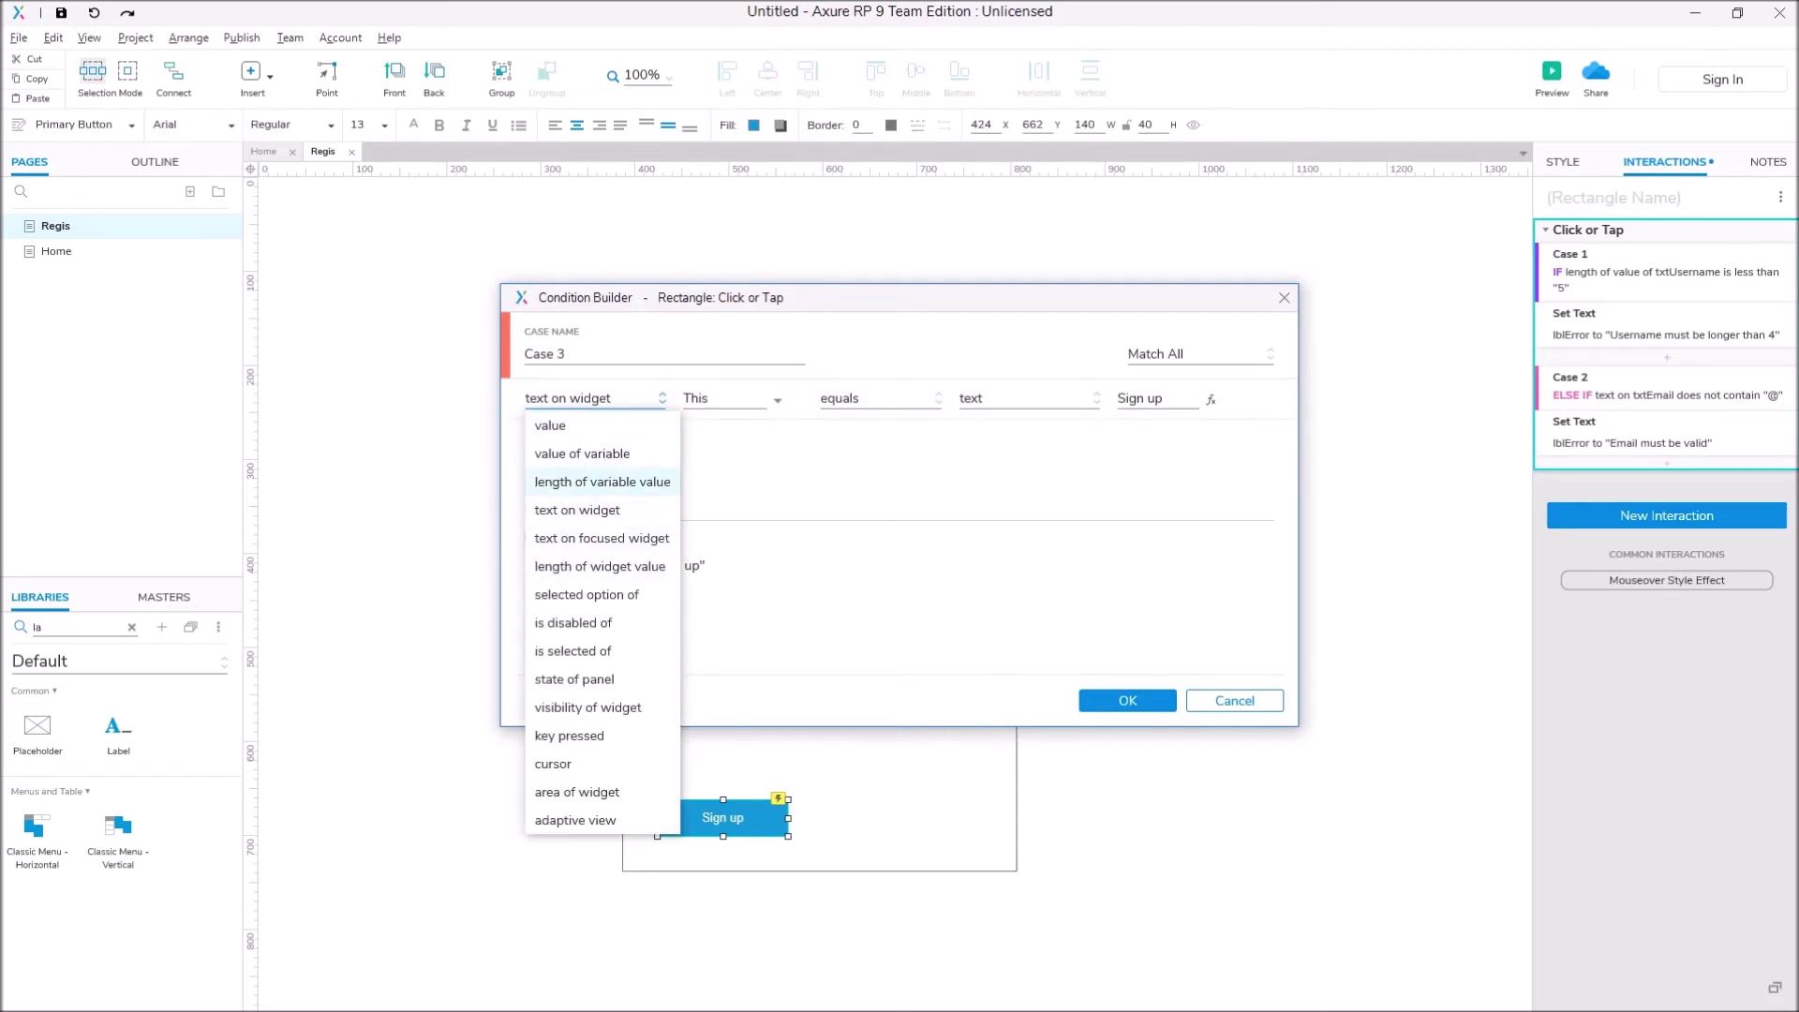
{"action": "left_click", "coordinate": [600, 566]}
{"action": "left_click", "coordinate": [731, 398]}
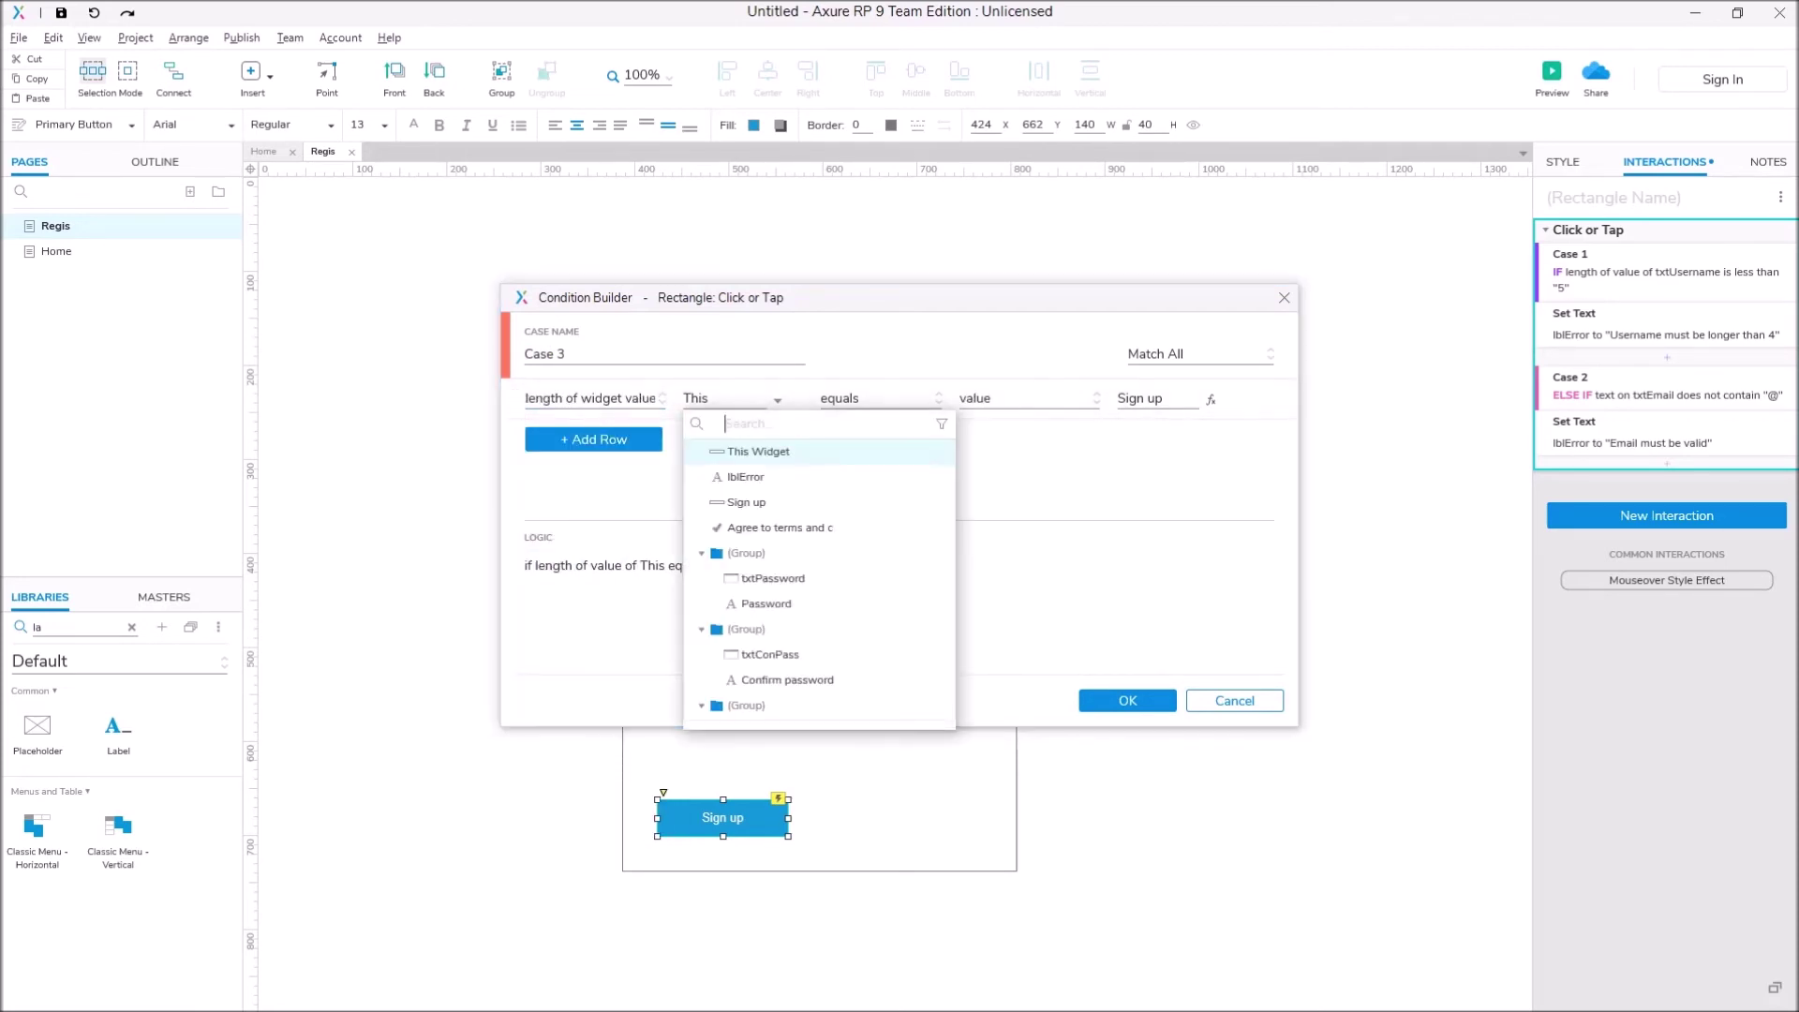
{"action": "scroll", "coordinate": [820, 572], "scroll_direction": "down", "scroll_amount": 3}
{"action": "scroll", "coordinate": [820, 572], "scroll_direction": "up", "scroll_amount": 3}
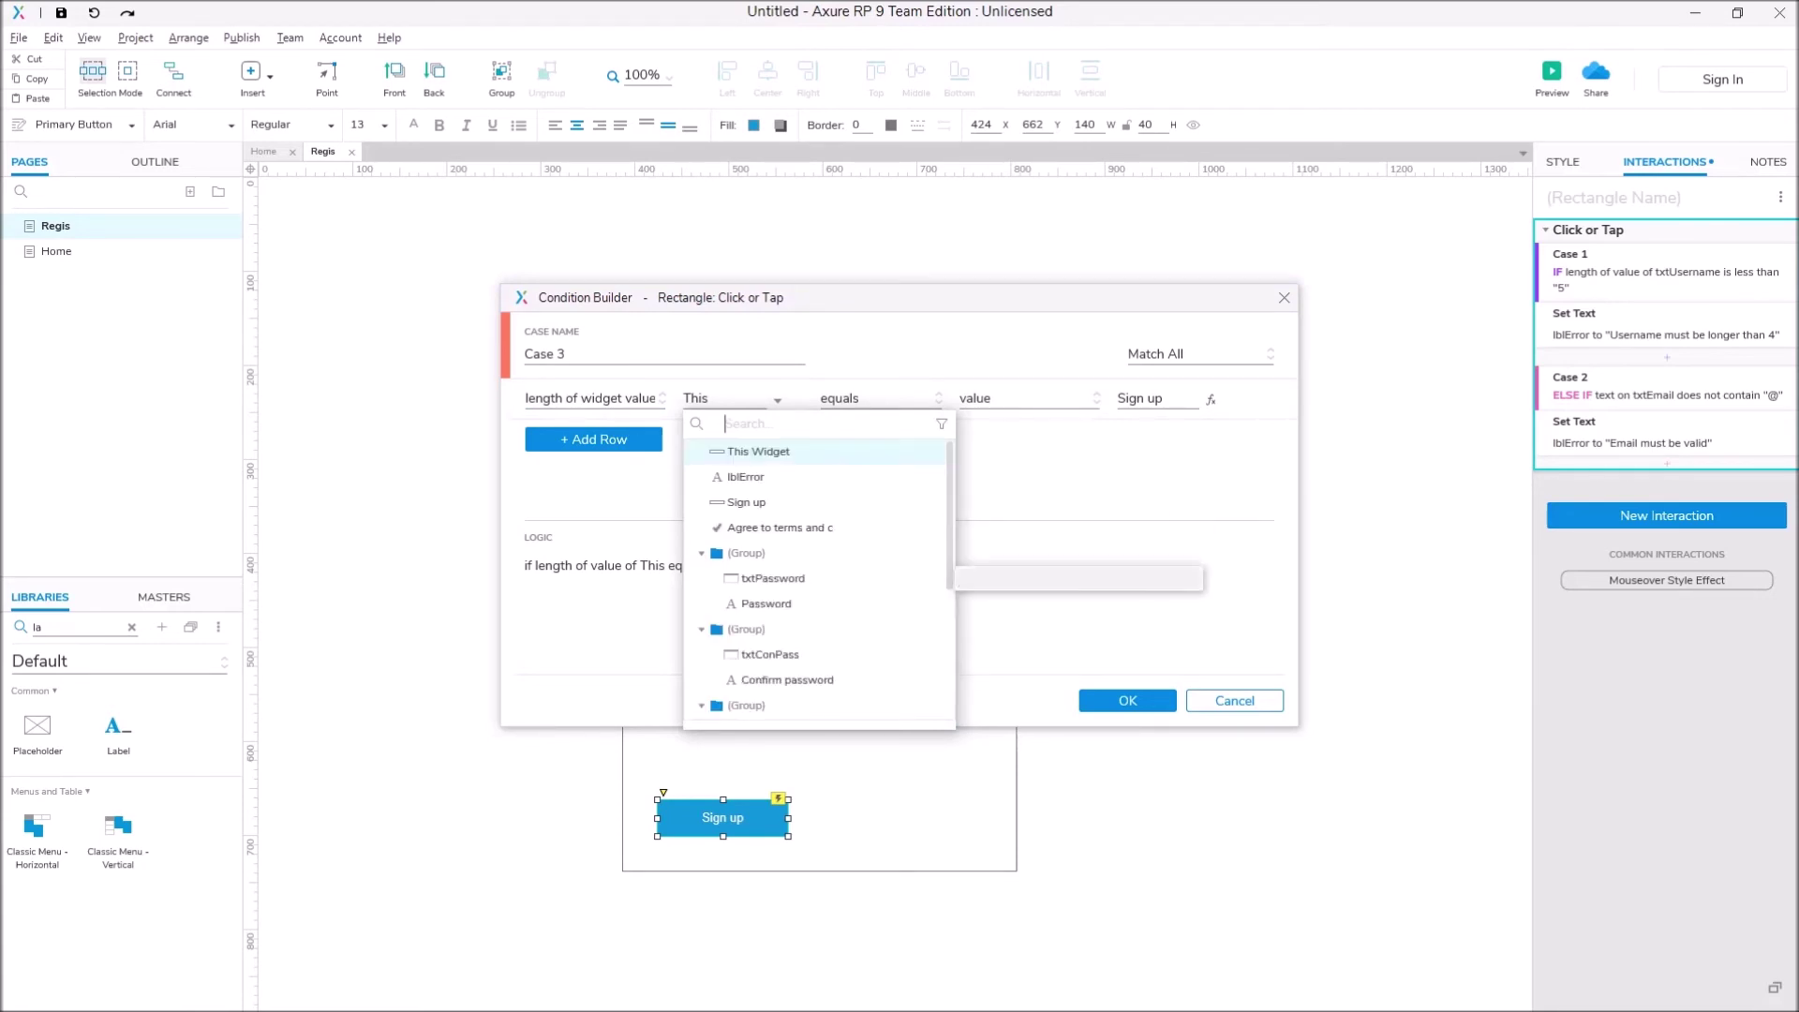
{"action": "left_click", "coordinate": [773, 578]}
Step: Set the comparison to 'is less than' 3 and confirm the condition
{"action": "left_click", "coordinate": [878, 399]}
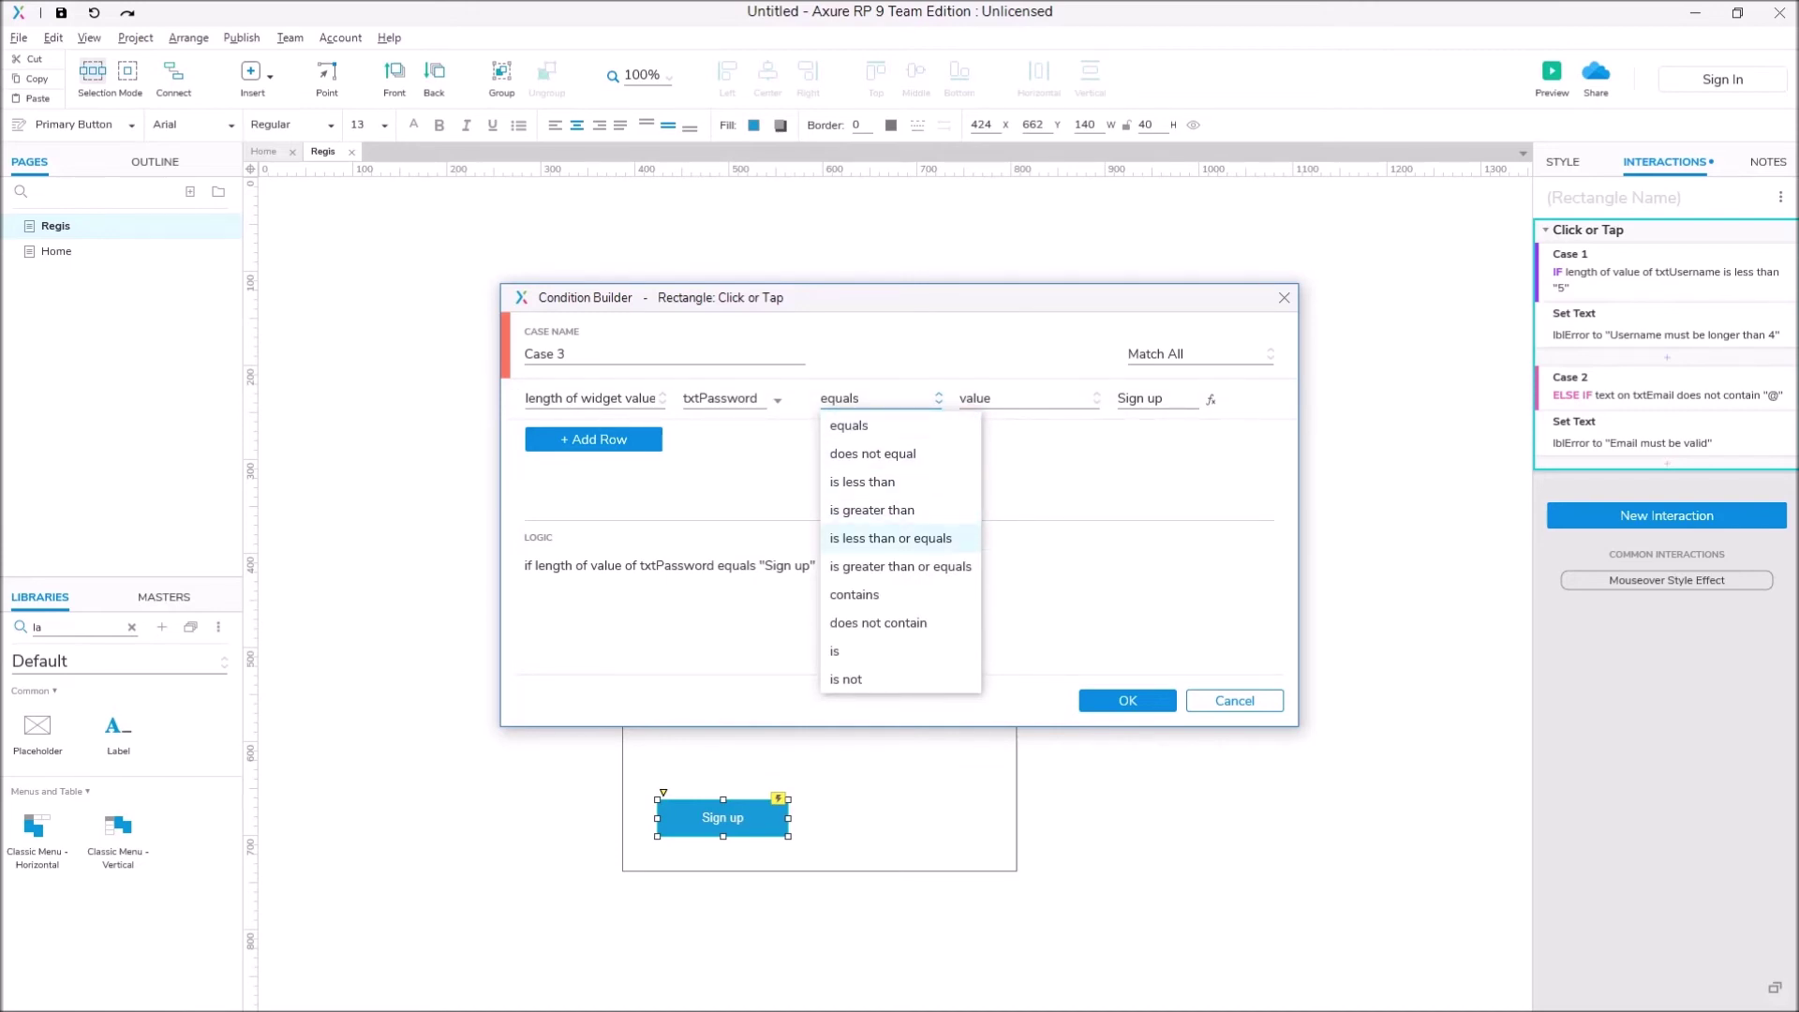
{"action": "left_click", "coordinate": [862, 482]}
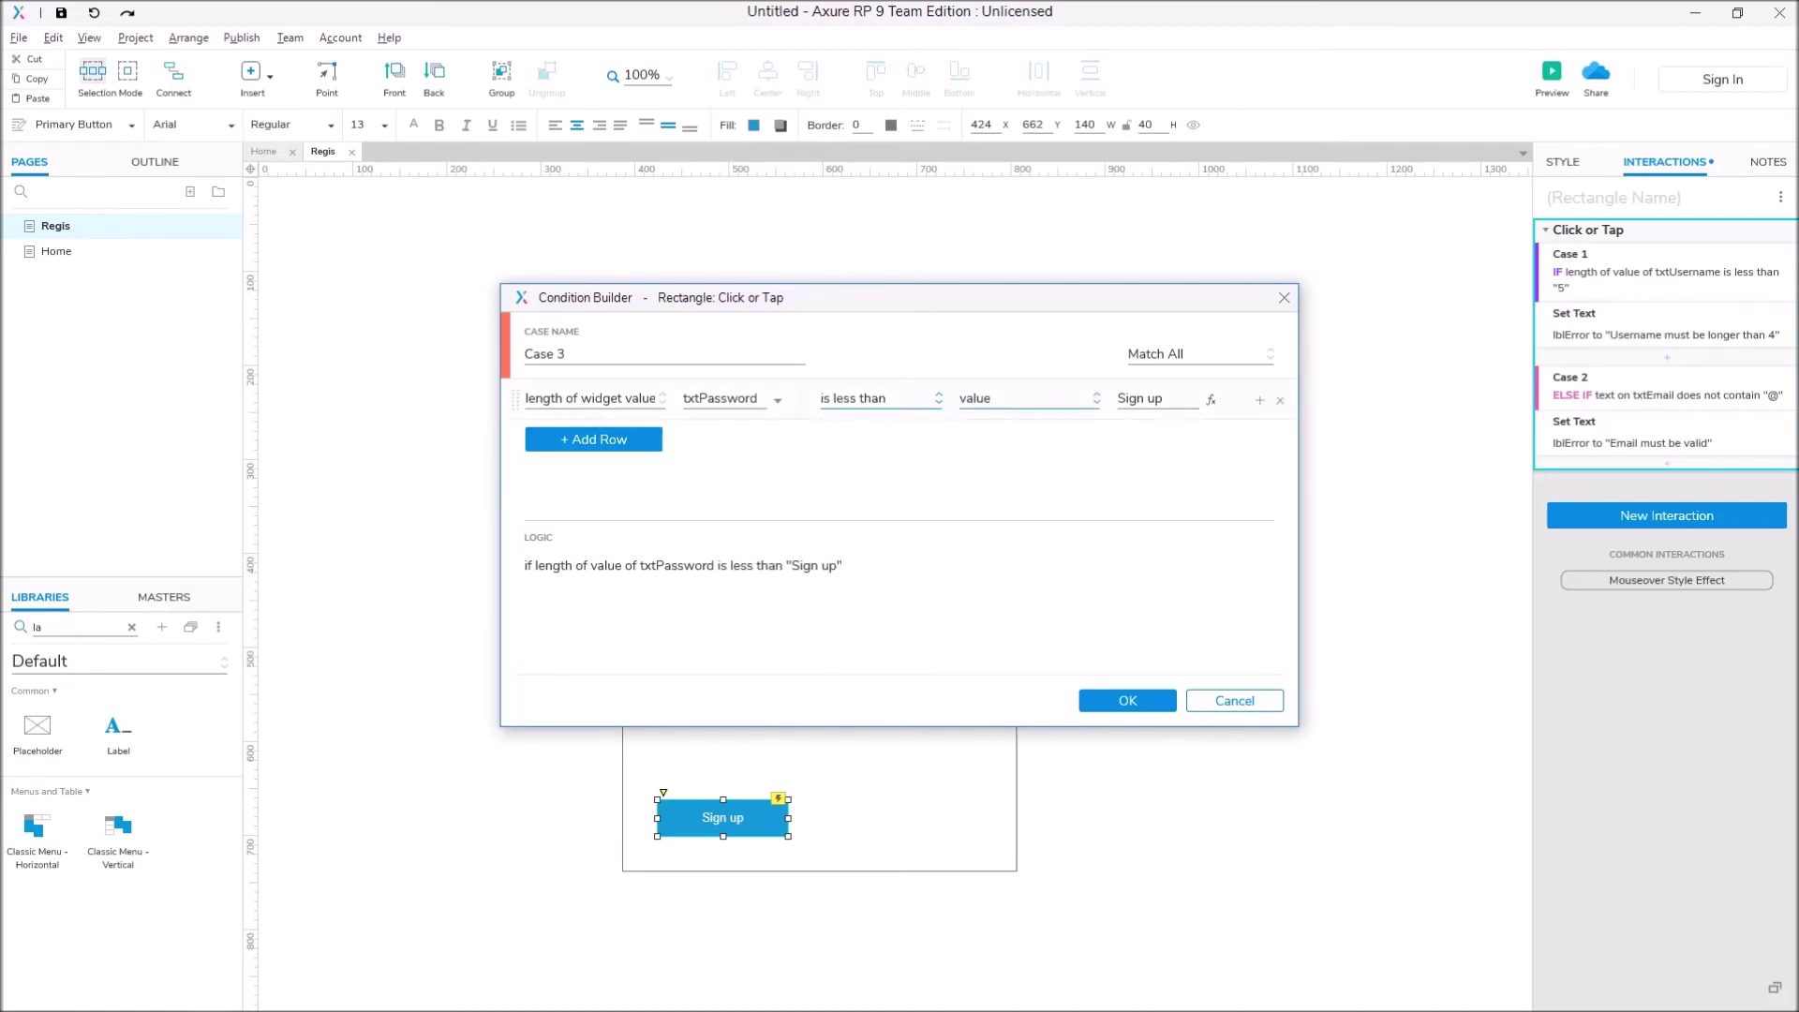
{"action": "left_click", "coordinate": [1027, 398]}
{"action": "left_click", "coordinate": [983, 421]}
{"action": "left_click", "coordinate": [1157, 398]}
{"action": "key", "text": "BackSpace"}
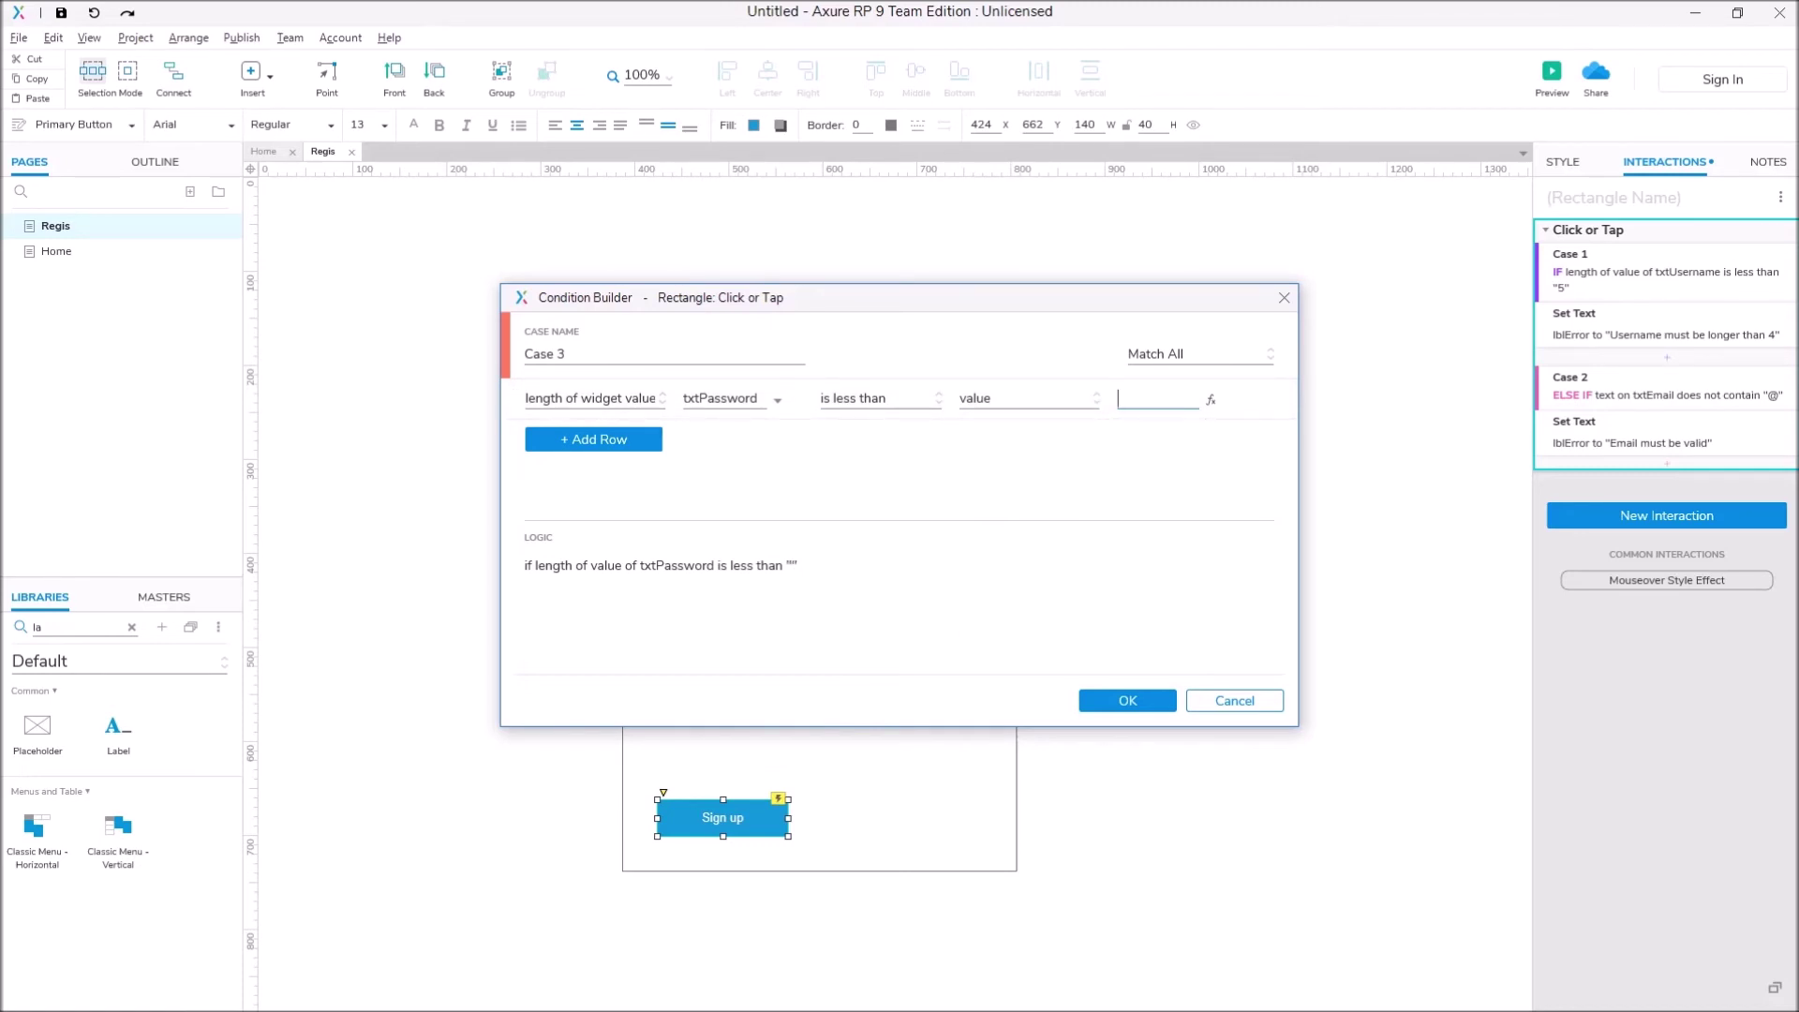
{"action": "type", "text": "4"}
{"action": "key", "text": "BackSpace"}
{"action": "type", "text": "3"}
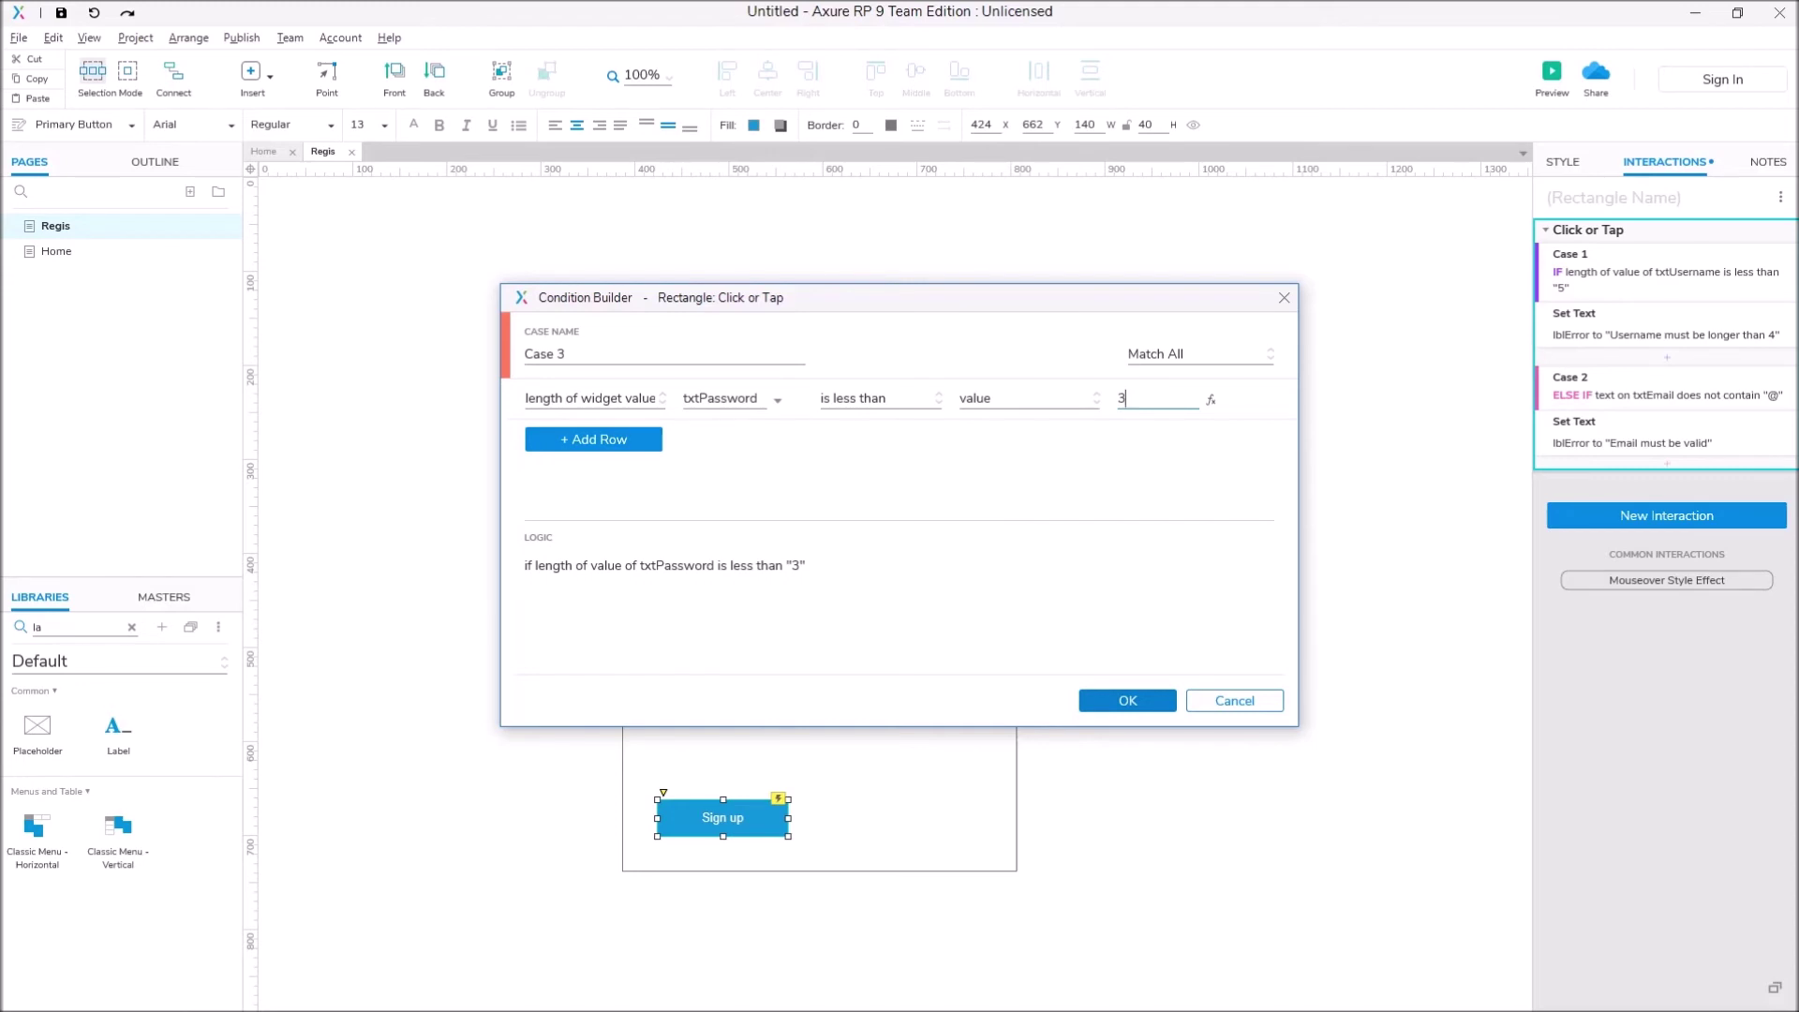
{"action": "key", "text": "Return"}
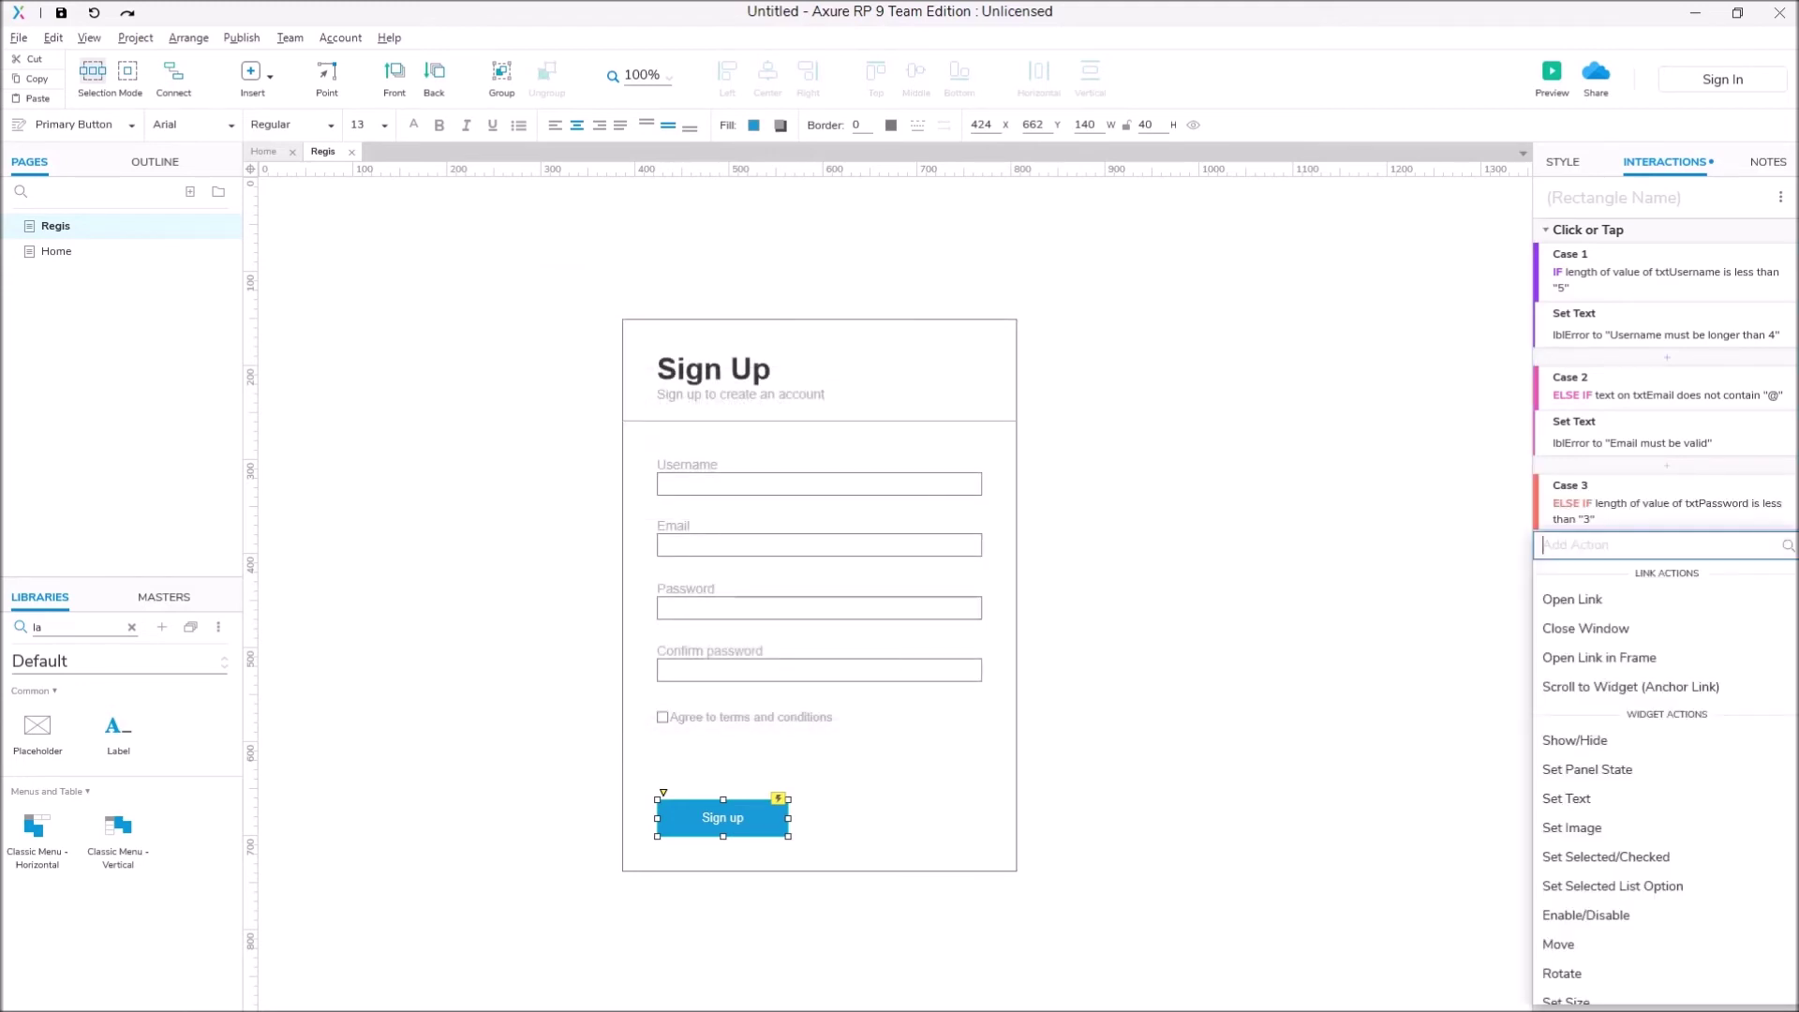
Step: Add a Set Text action to Case 3 putting 'Password must be longer than 2' into lblError
{"action": "key", "text": "Escape"}
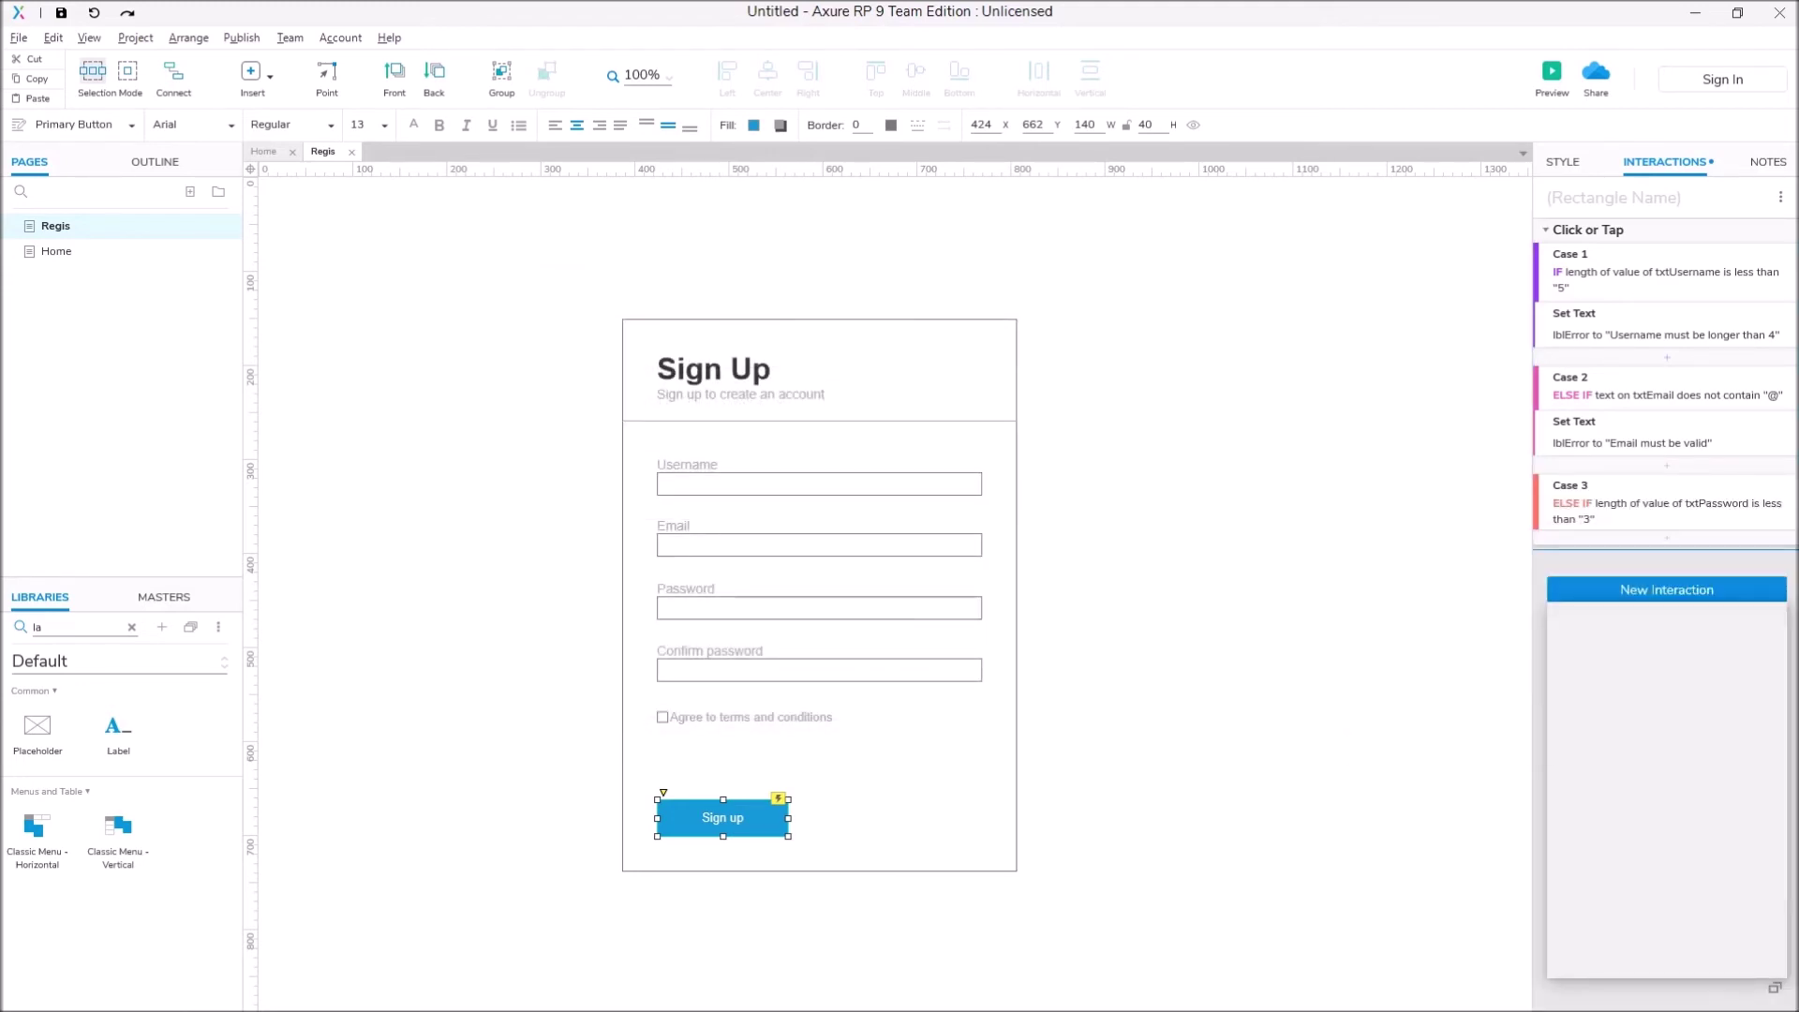
{"action": "key", "text": "Down"}
{"action": "key", "text": "Return"}
{"action": "left_click", "coordinate": [1593, 713]}
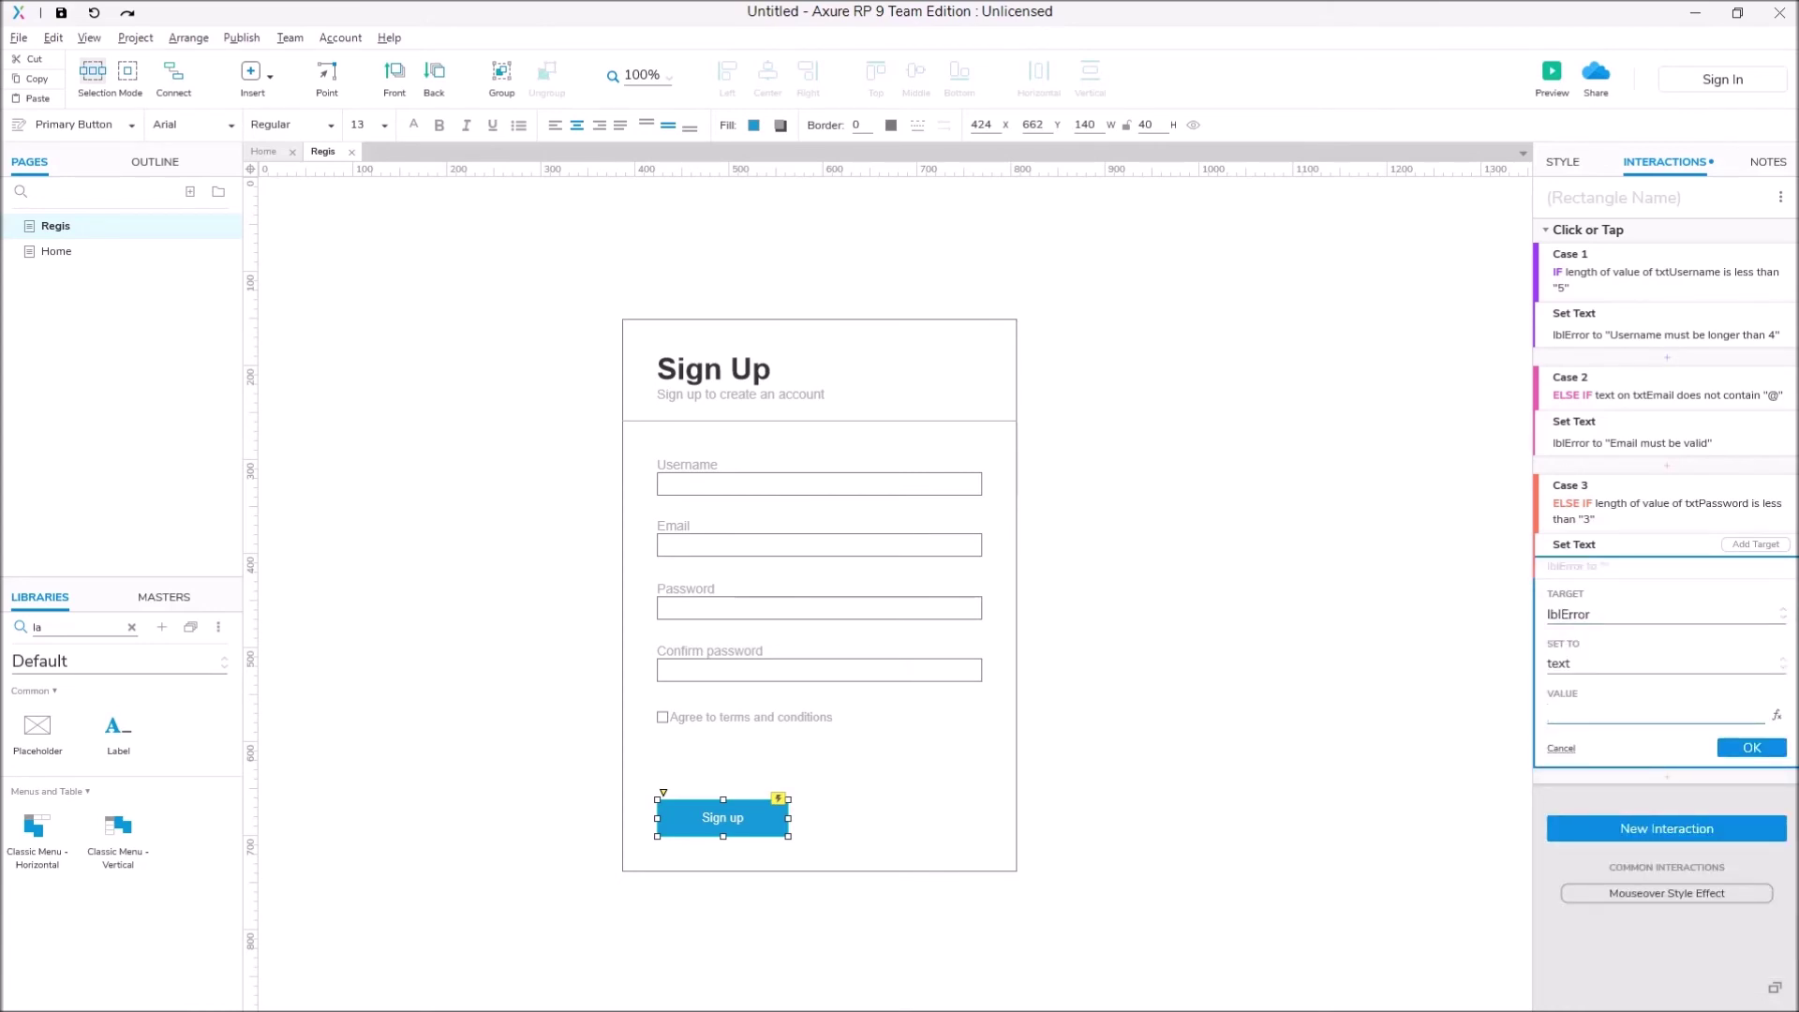
{"action": "type", "text": "Password must be longer than"}
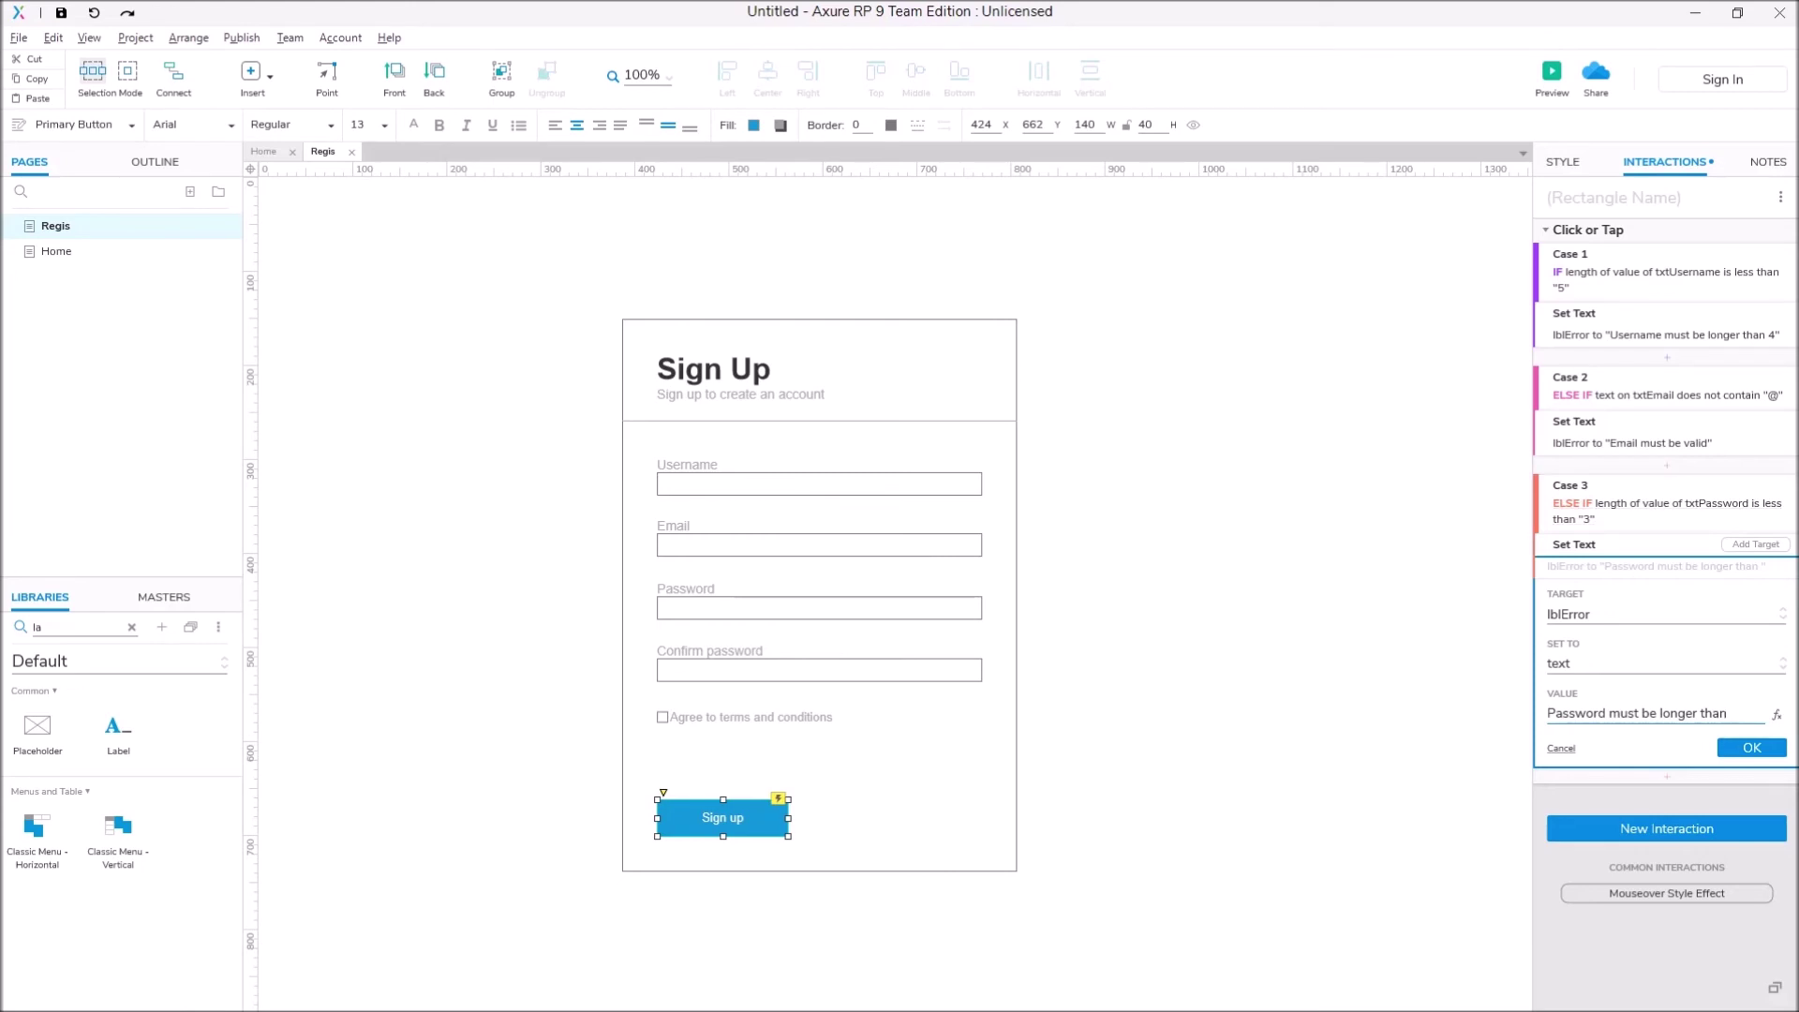
{"action": "type", "text": "4"}
{"action": "key", "text": "BackSpace"}
{"action": "type", "text": "2"}
{"action": "key", "text": "Return"}
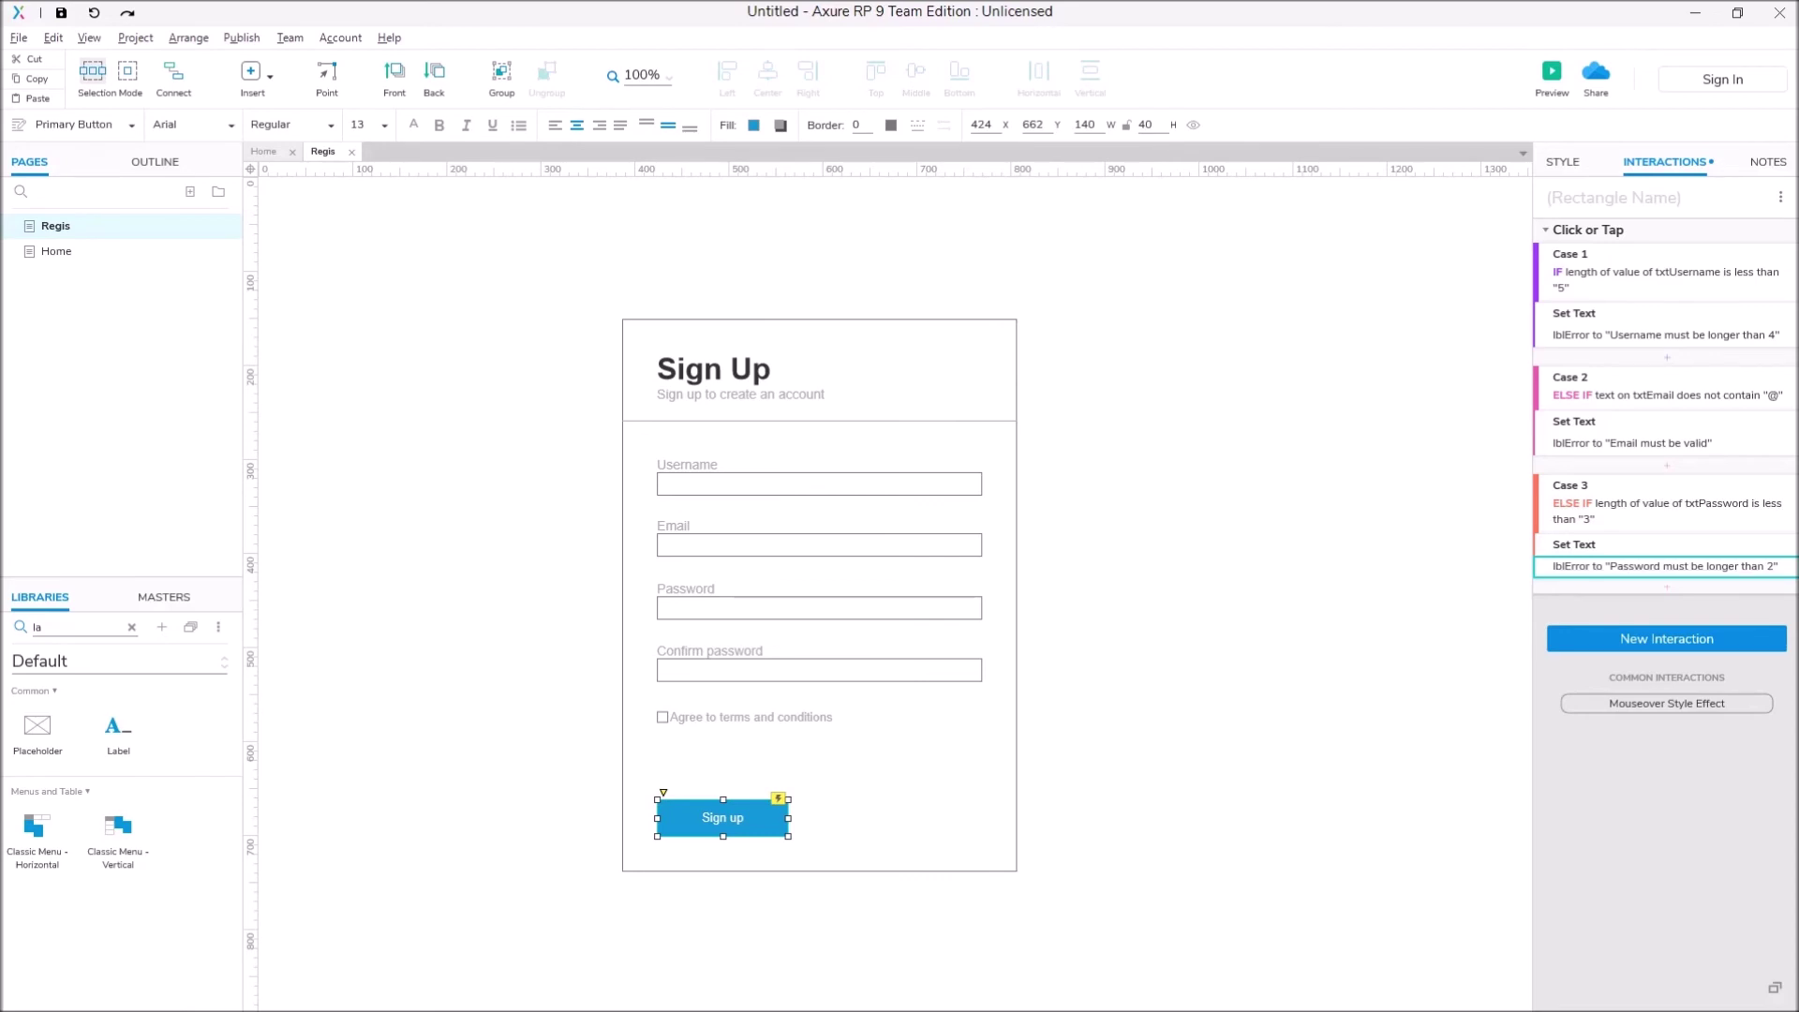
Step: Start Case 4 with a condition that txtConPass's text 'does not equal' something
{"action": "left_click", "coordinate": [1758, 229]}
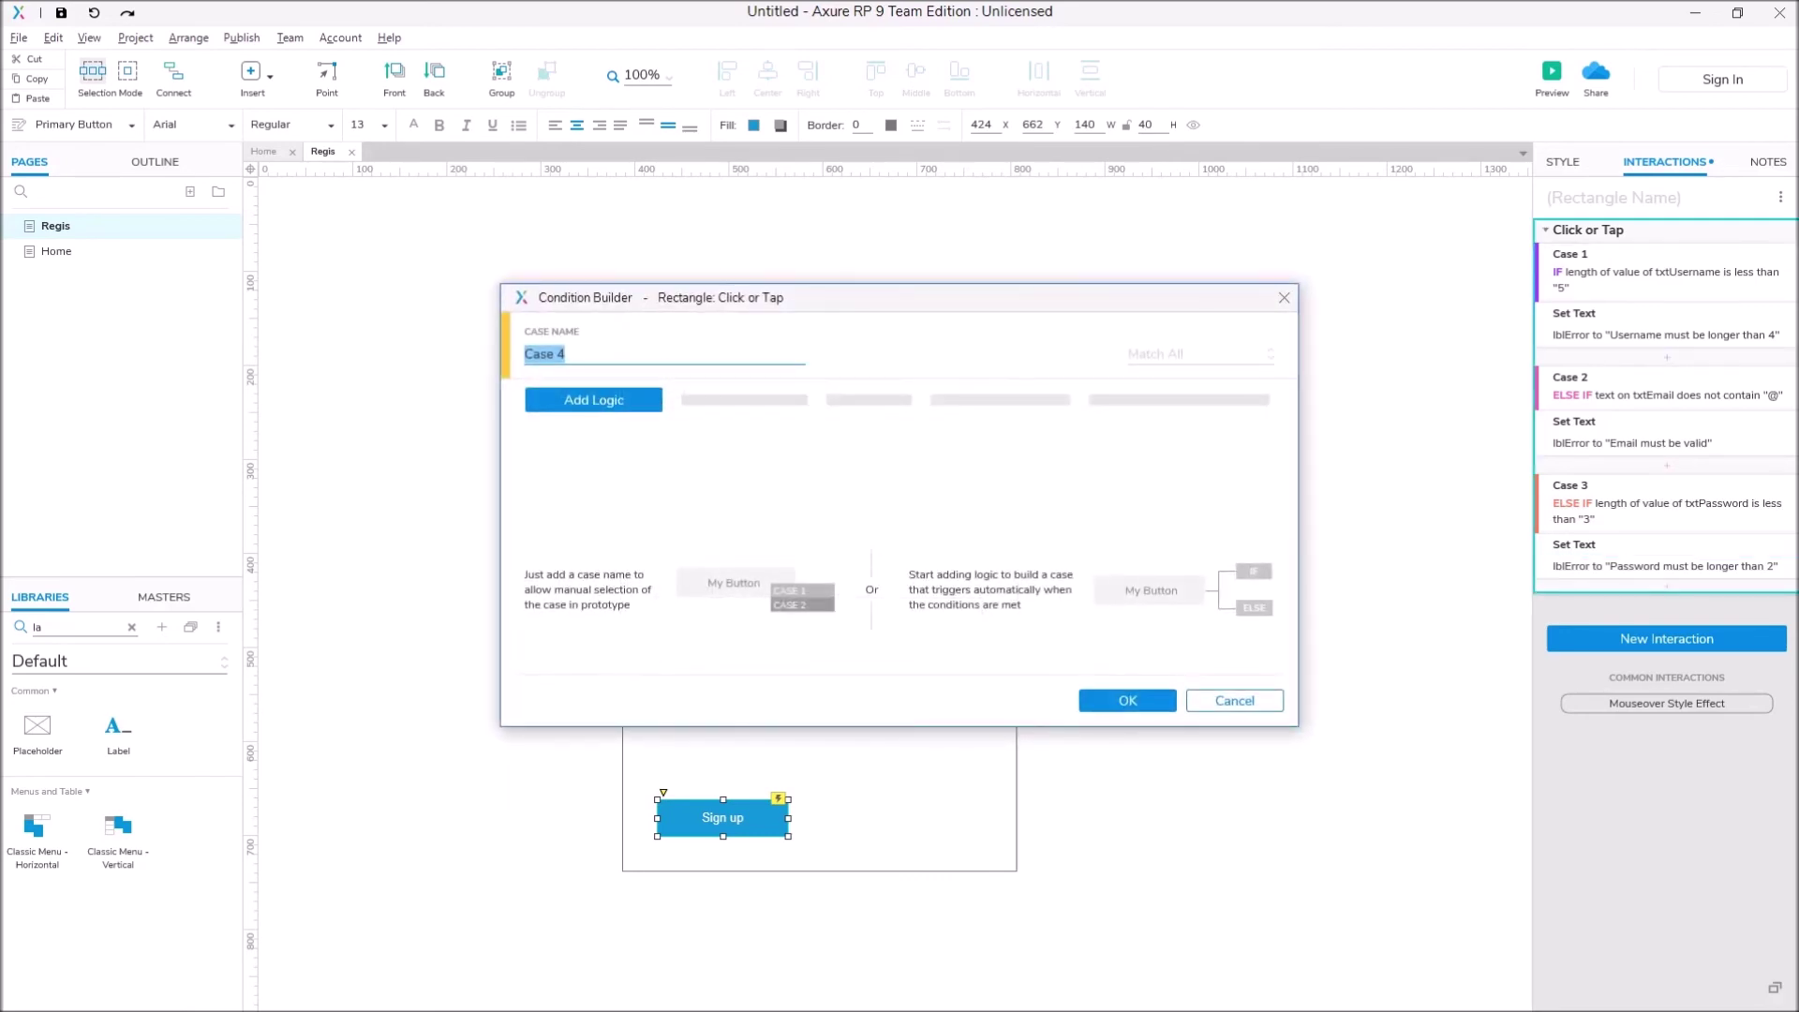
{"action": "left_click", "coordinate": [593, 400]}
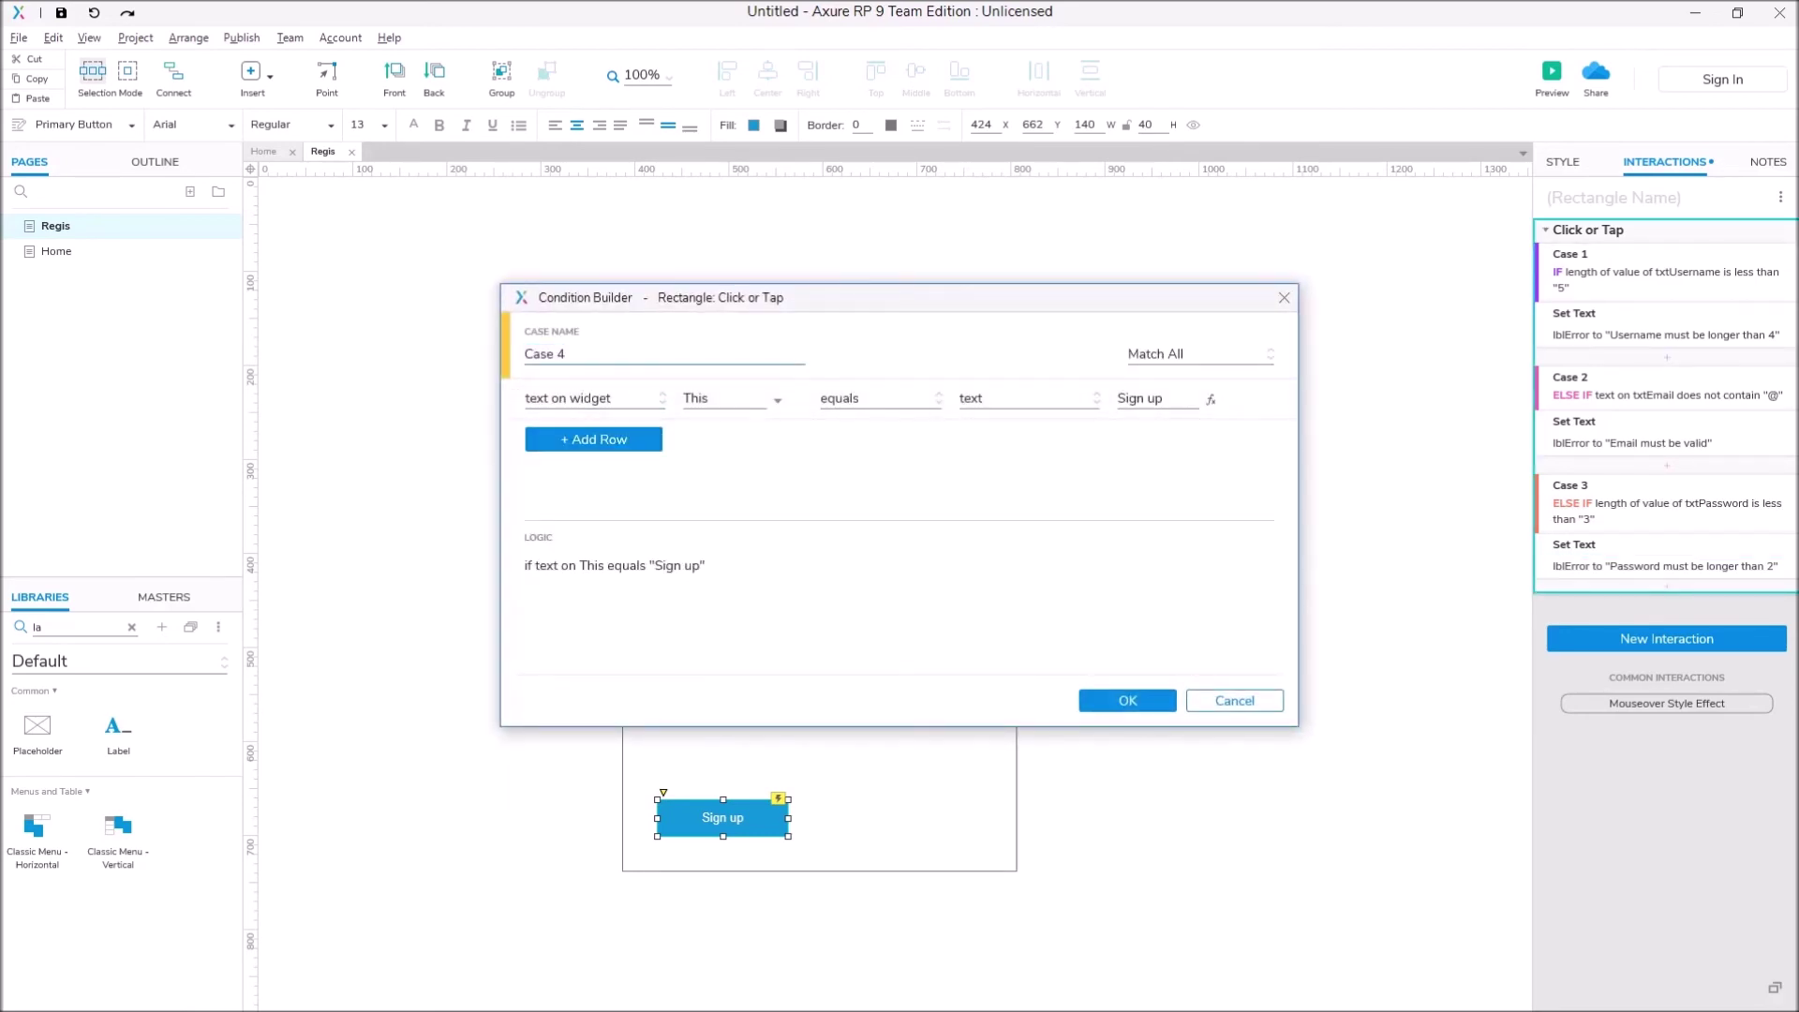
{"action": "left_click_drag", "start_coordinate": [749, 297], "coordinate": [1267, 380]}
{"action": "left_click", "coordinate": [1246, 481]}
{"action": "left_click", "coordinate": [1288, 738]}
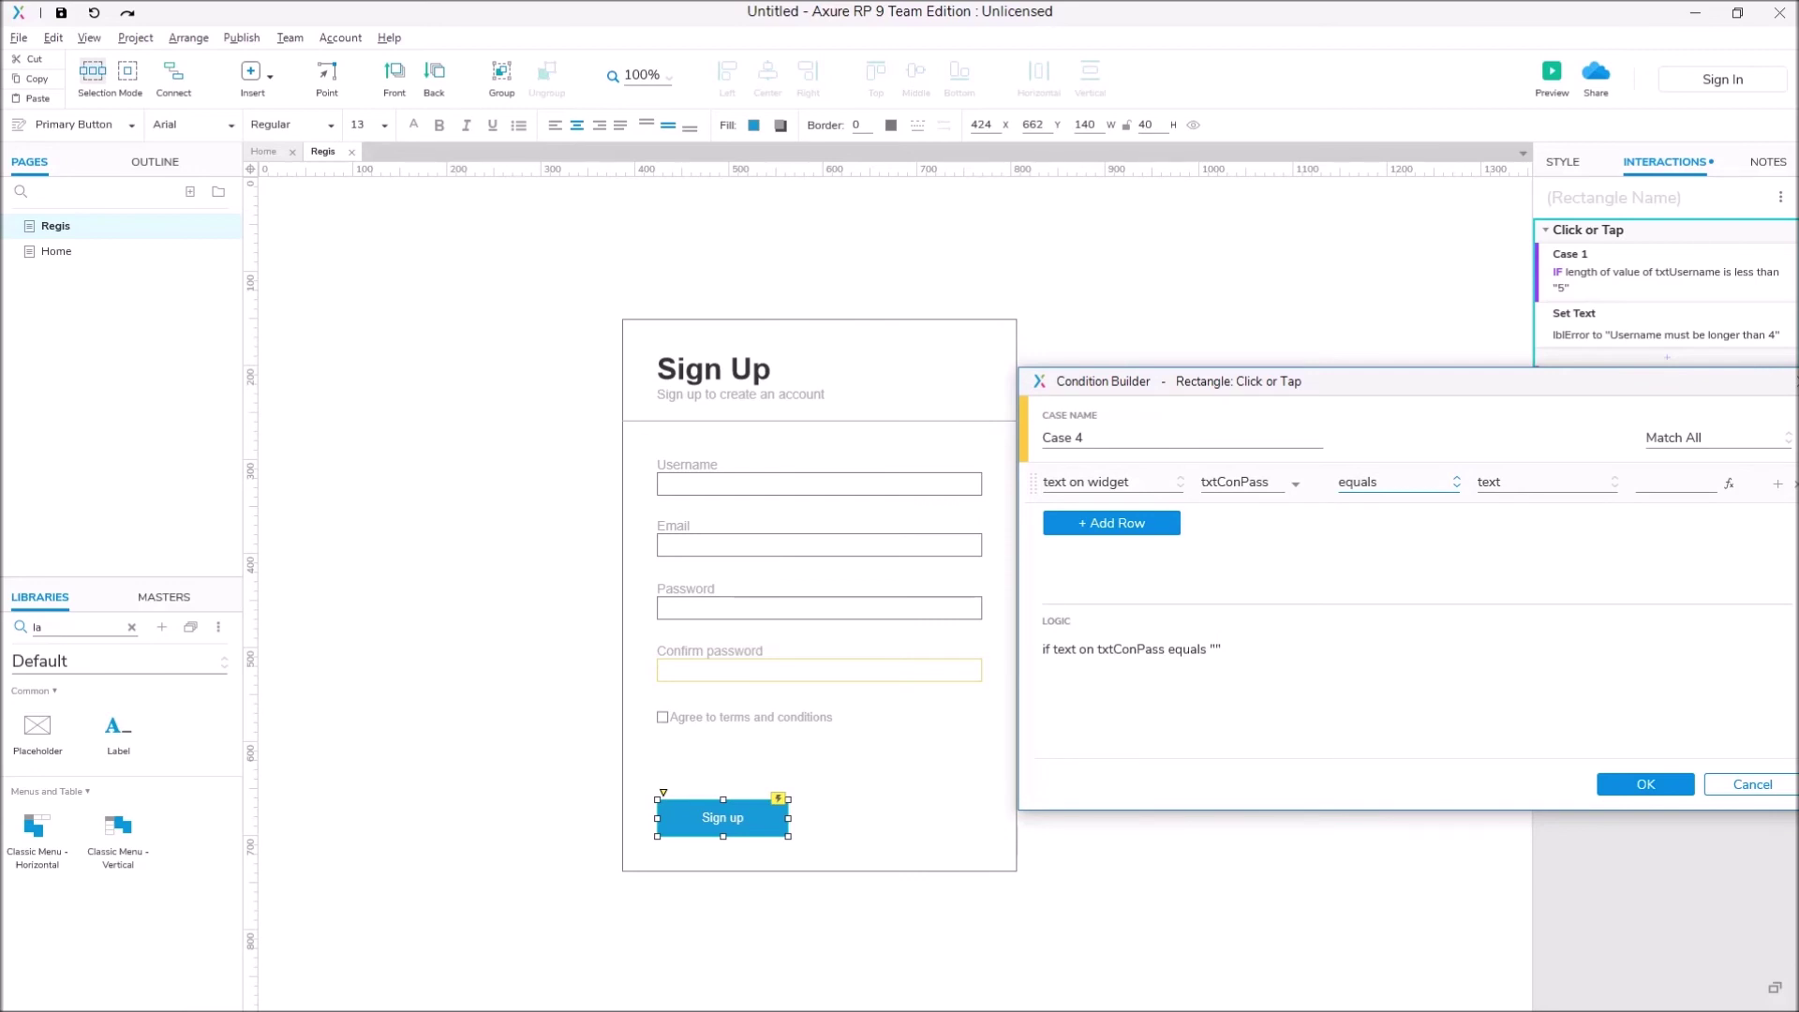
{"action": "left_click", "coordinate": [1396, 482]}
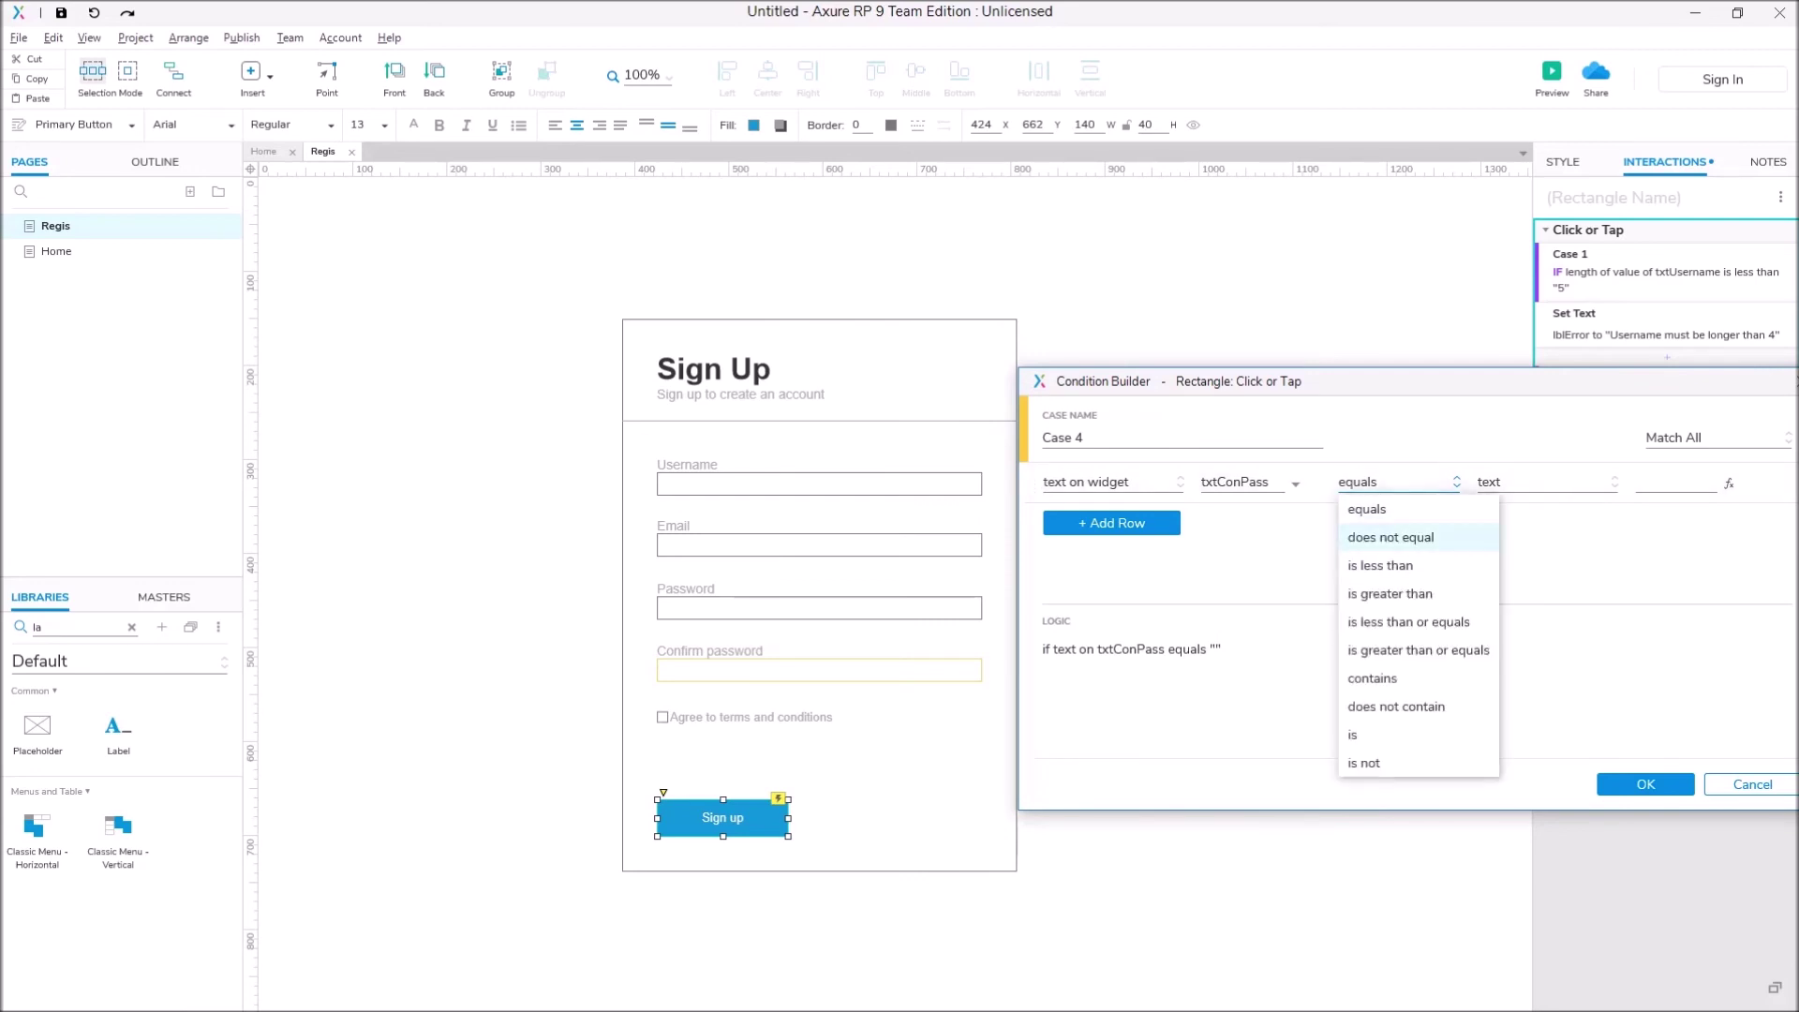
{"action": "left_click", "coordinate": [1390, 537]}
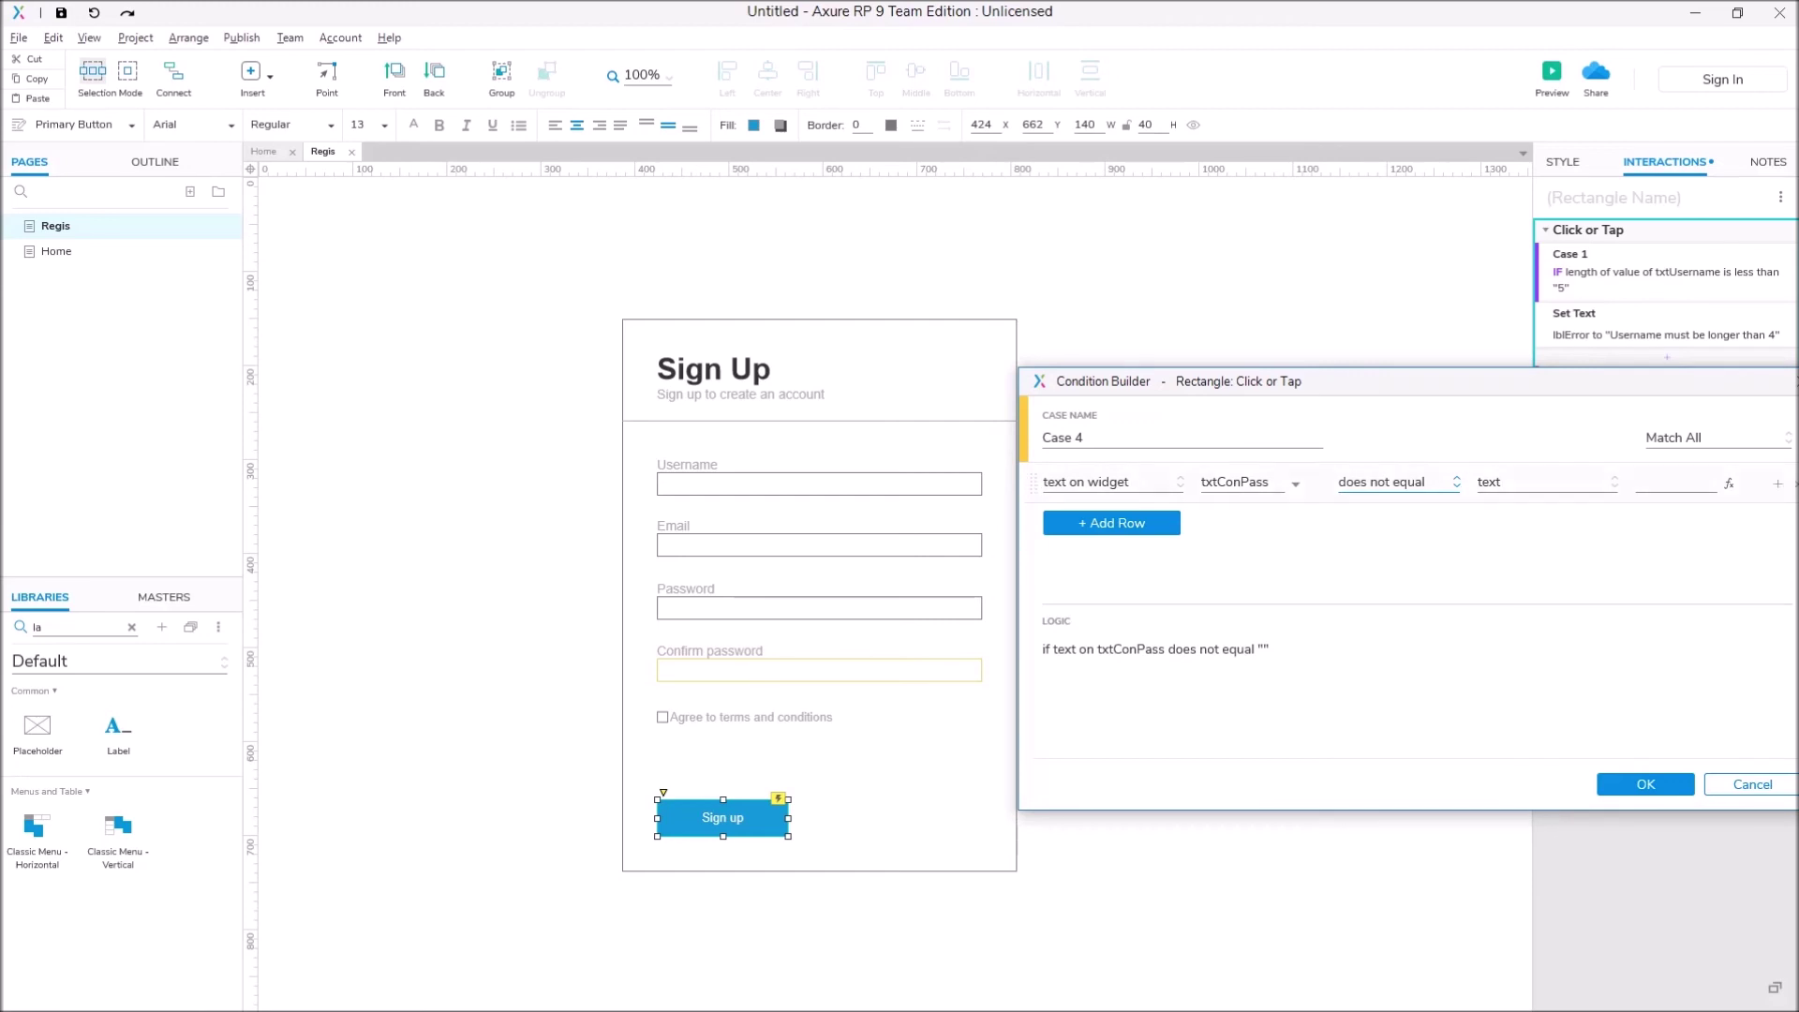
Step: Compare against the text on widget txtPassword and confirm Case 4
{"action": "left_click", "coordinate": [1546, 482]}
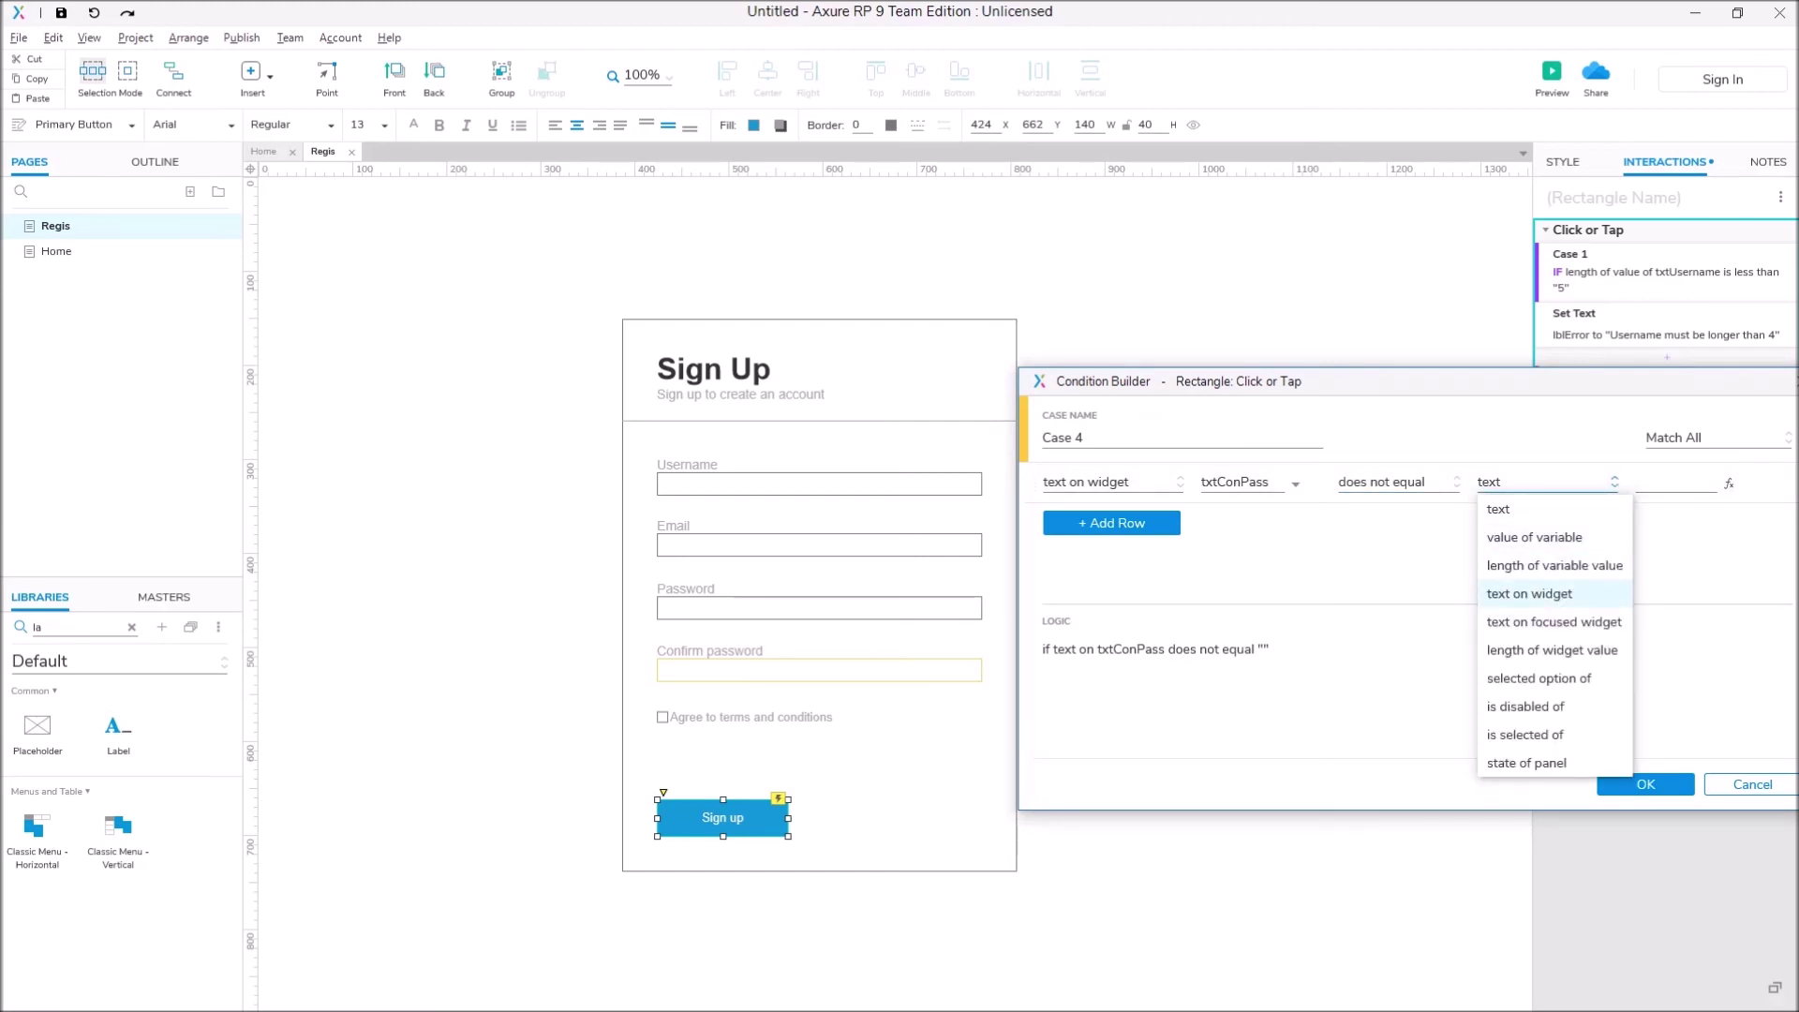
{"action": "left_click", "coordinate": [1529, 593]}
{"action": "left_click", "coordinate": [1677, 482]}
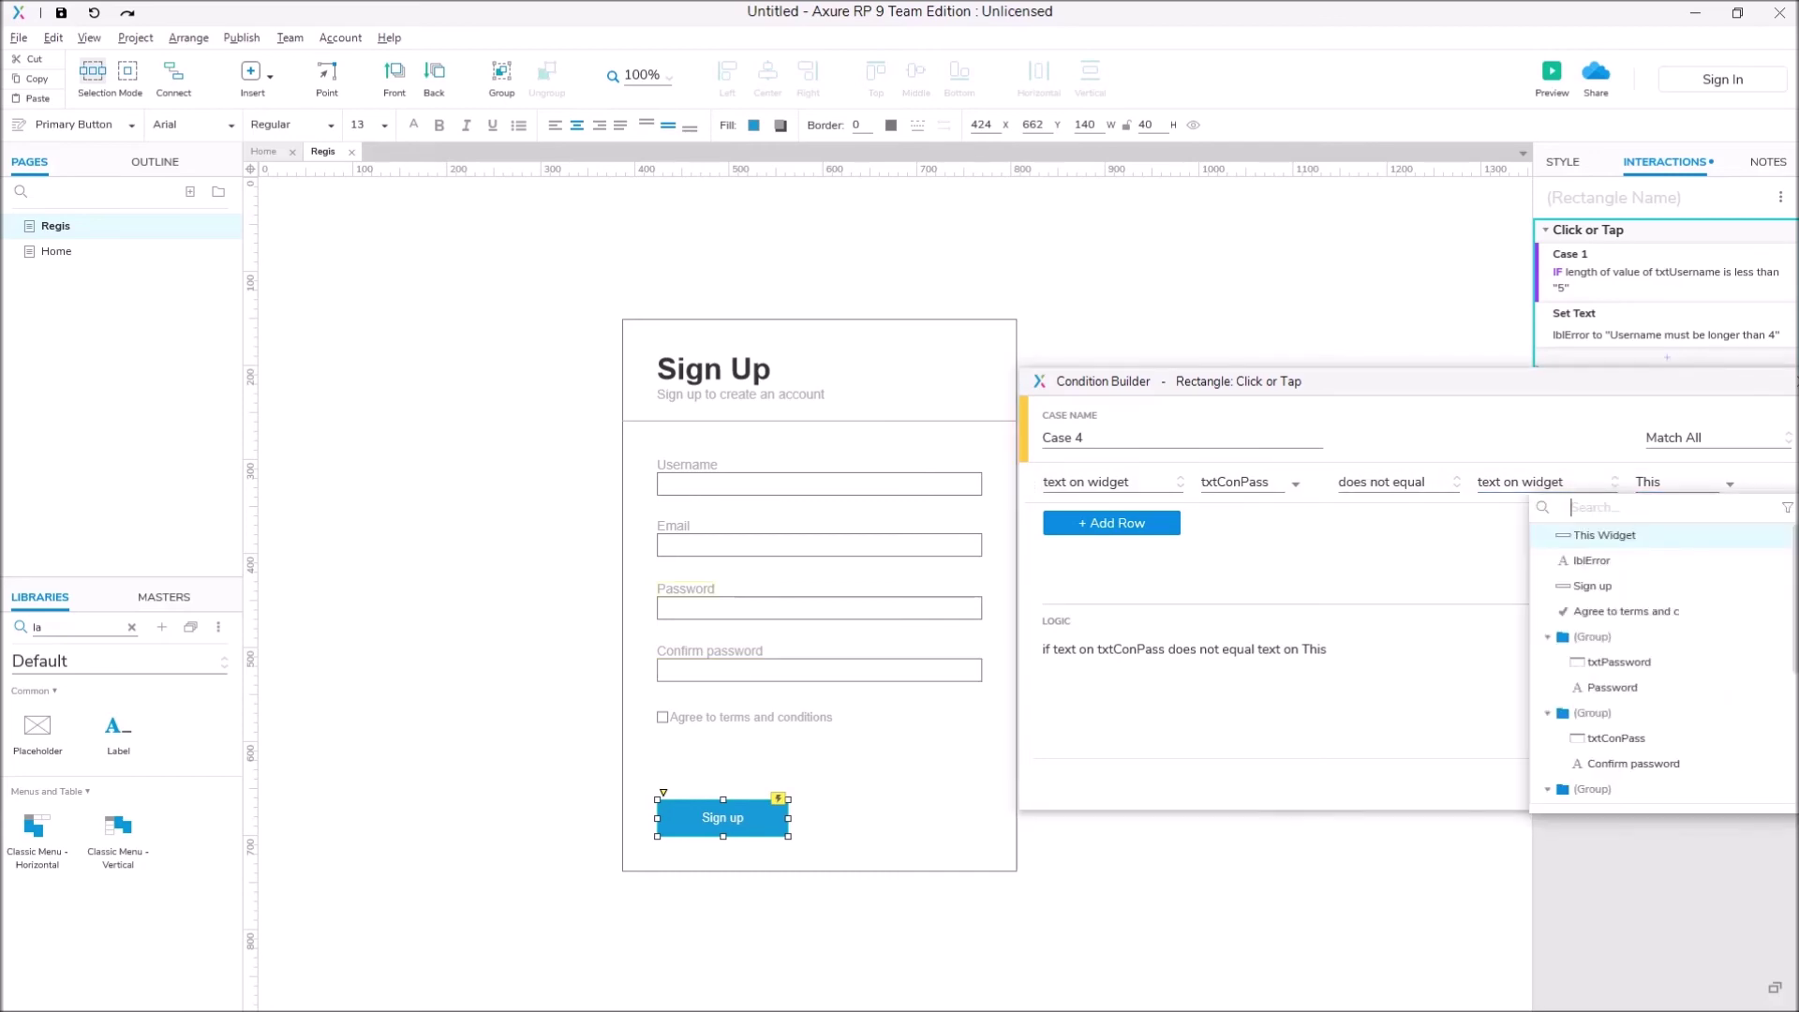
{"action": "left_click", "coordinate": [1593, 667]}
{"action": "left_click_drag", "start_coordinate": [1296, 358], "coordinate": [1392, 351]}
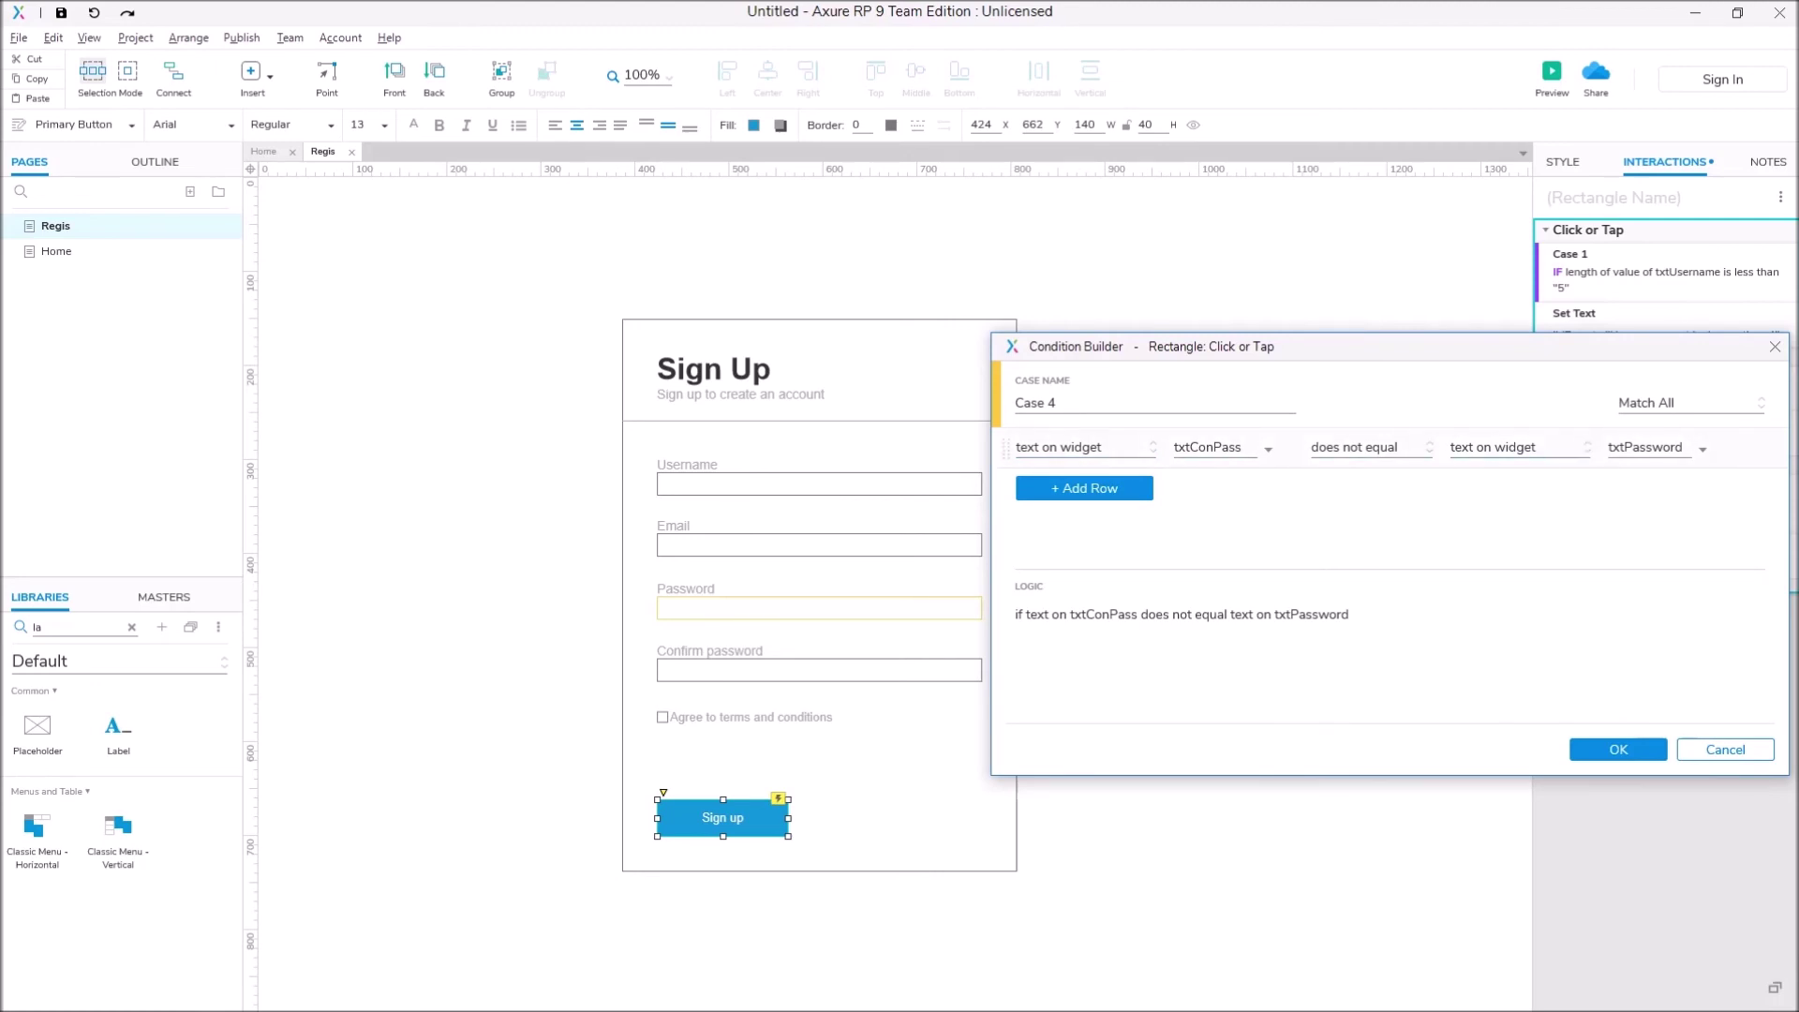
{"action": "key", "text": "Return"}
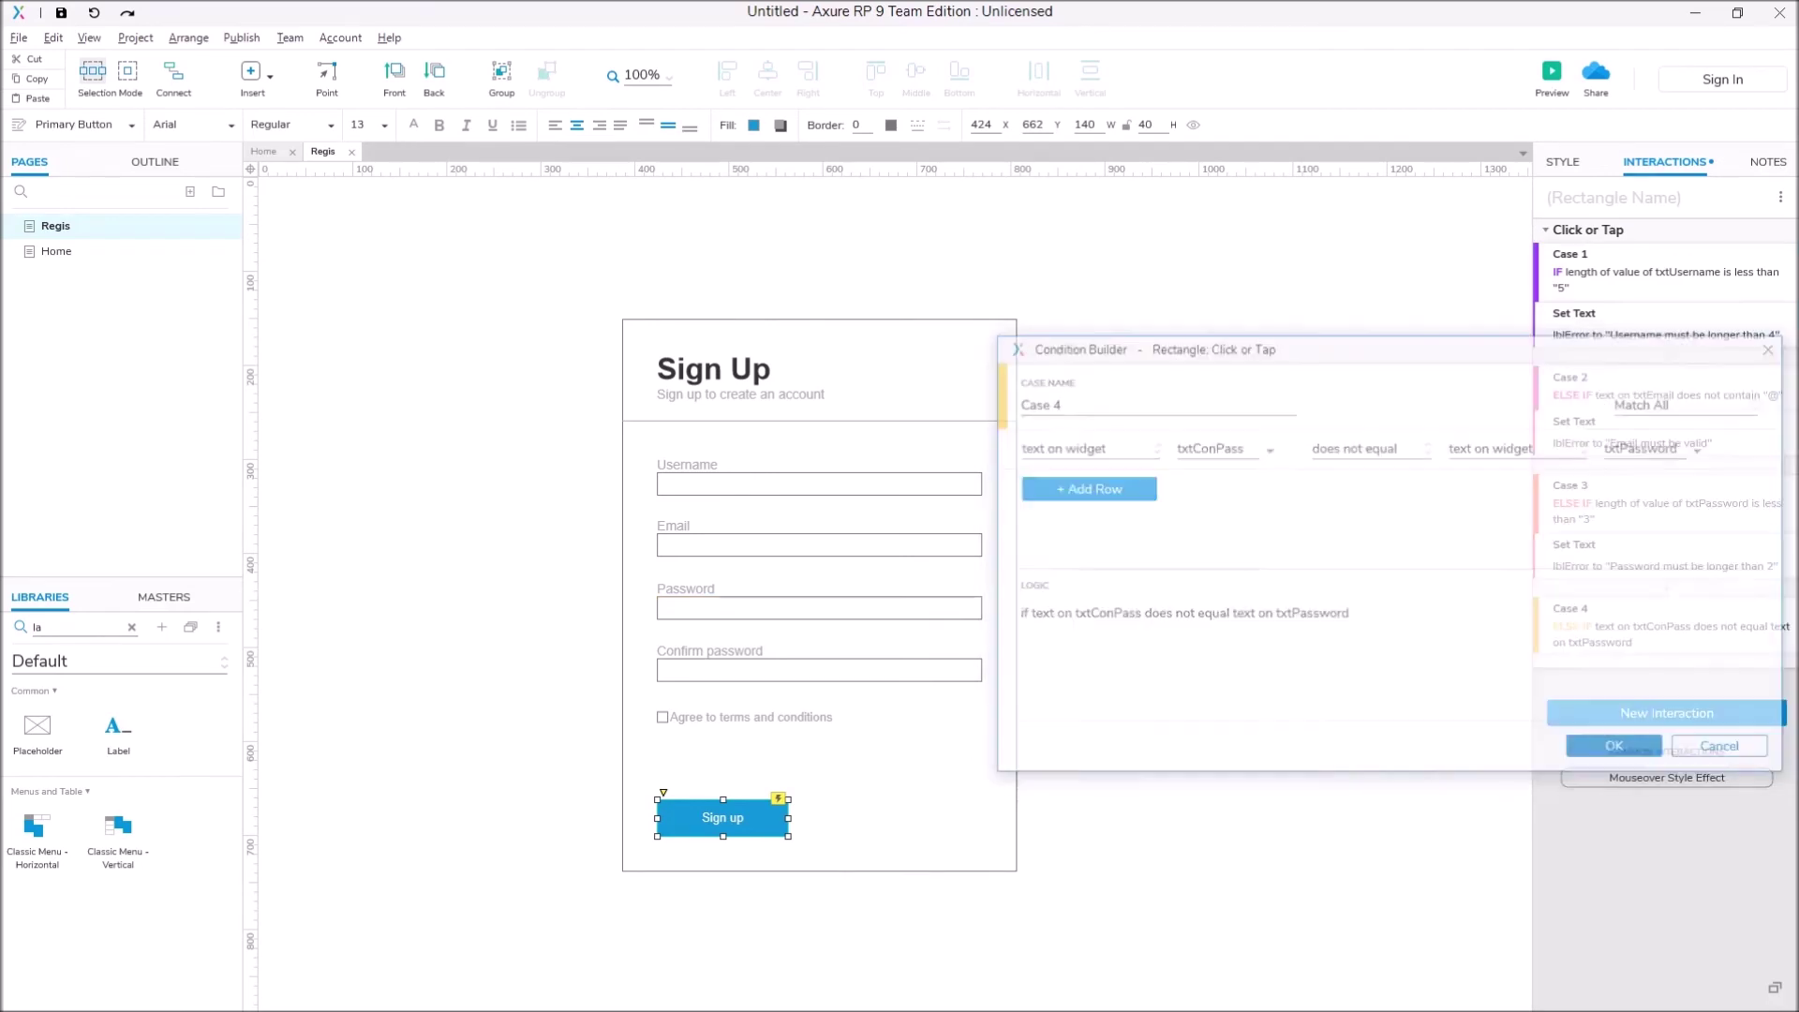
Step: Add a Set Text action to Case 4 writing 'Confirmation Password must be the same' into lblError
{"action": "key", "text": "Down"}
{"action": "key", "text": "Down"}
{"action": "key", "text": "Down"}
{"action": "key", "text": "Down"}
{"action": "key", "text": "Down"}
{"action": "key", "text": "Down"}
{"action": "key", "text": "Down"}
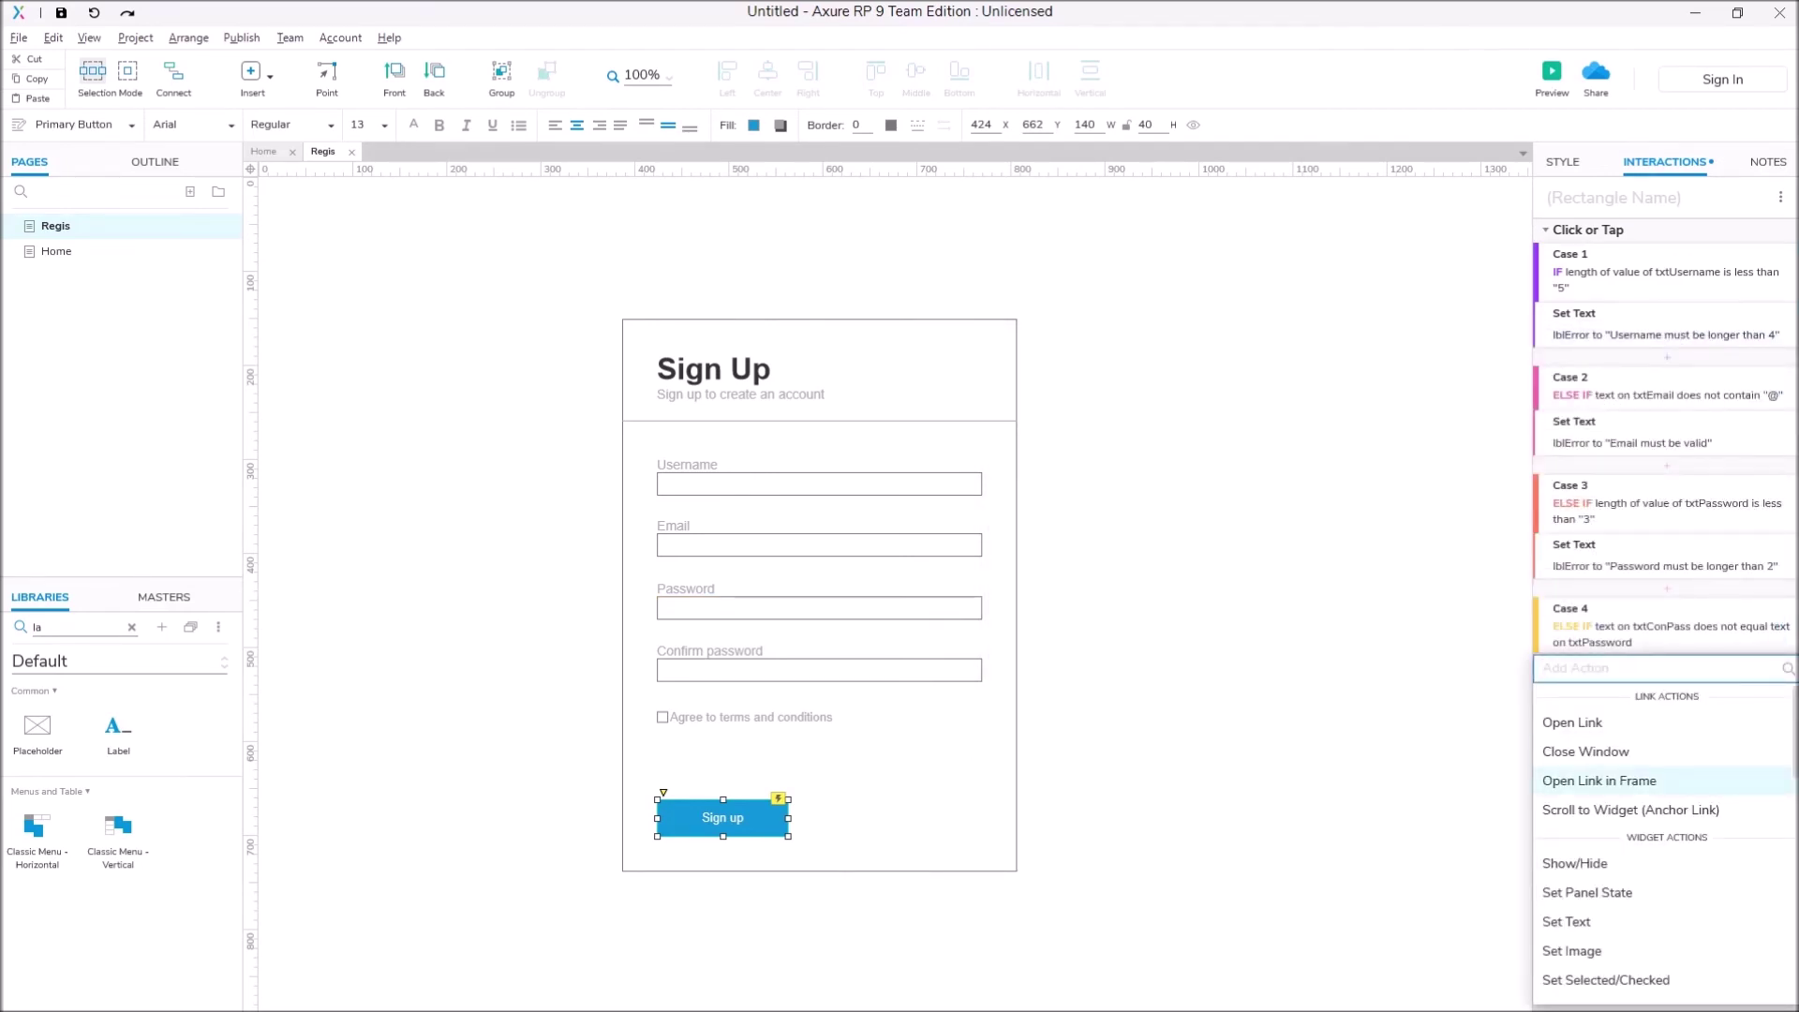
{"action": "key", "text": "Return"}
{"action": "key", "text": "Down"}
{"action": "key", "text": "Down"}
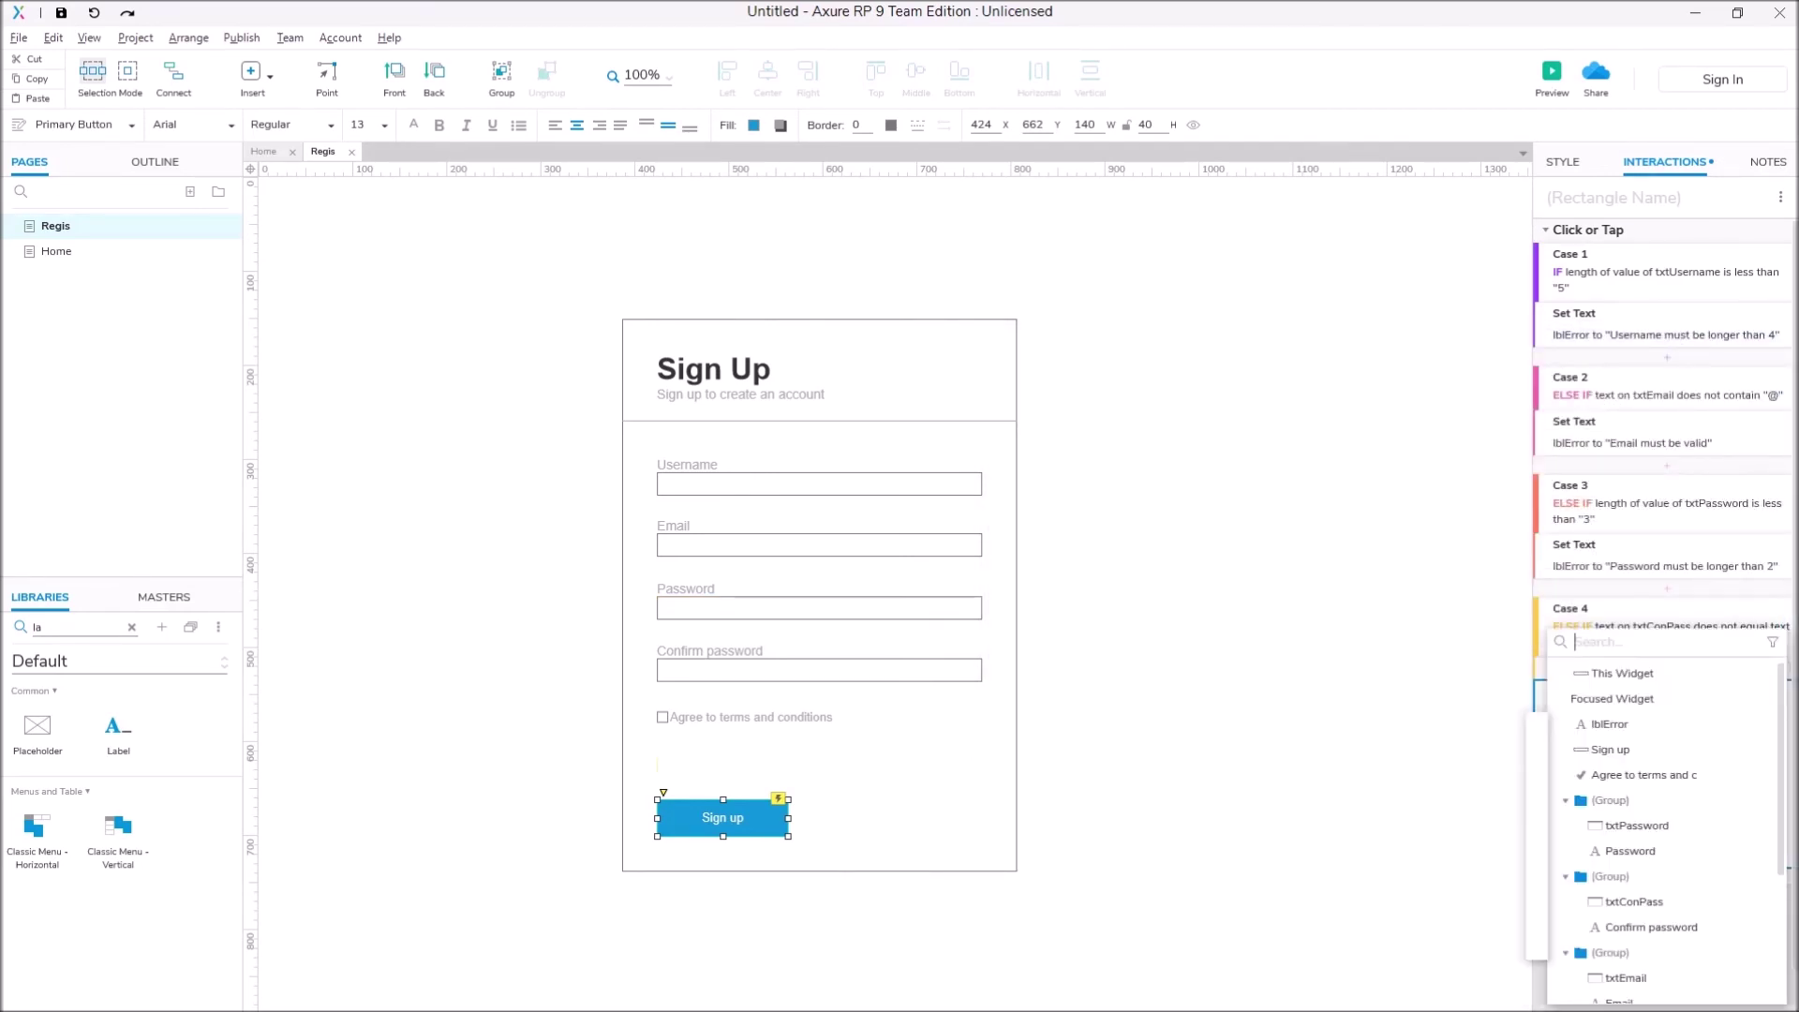
{"action": "key", "text": "Return"}
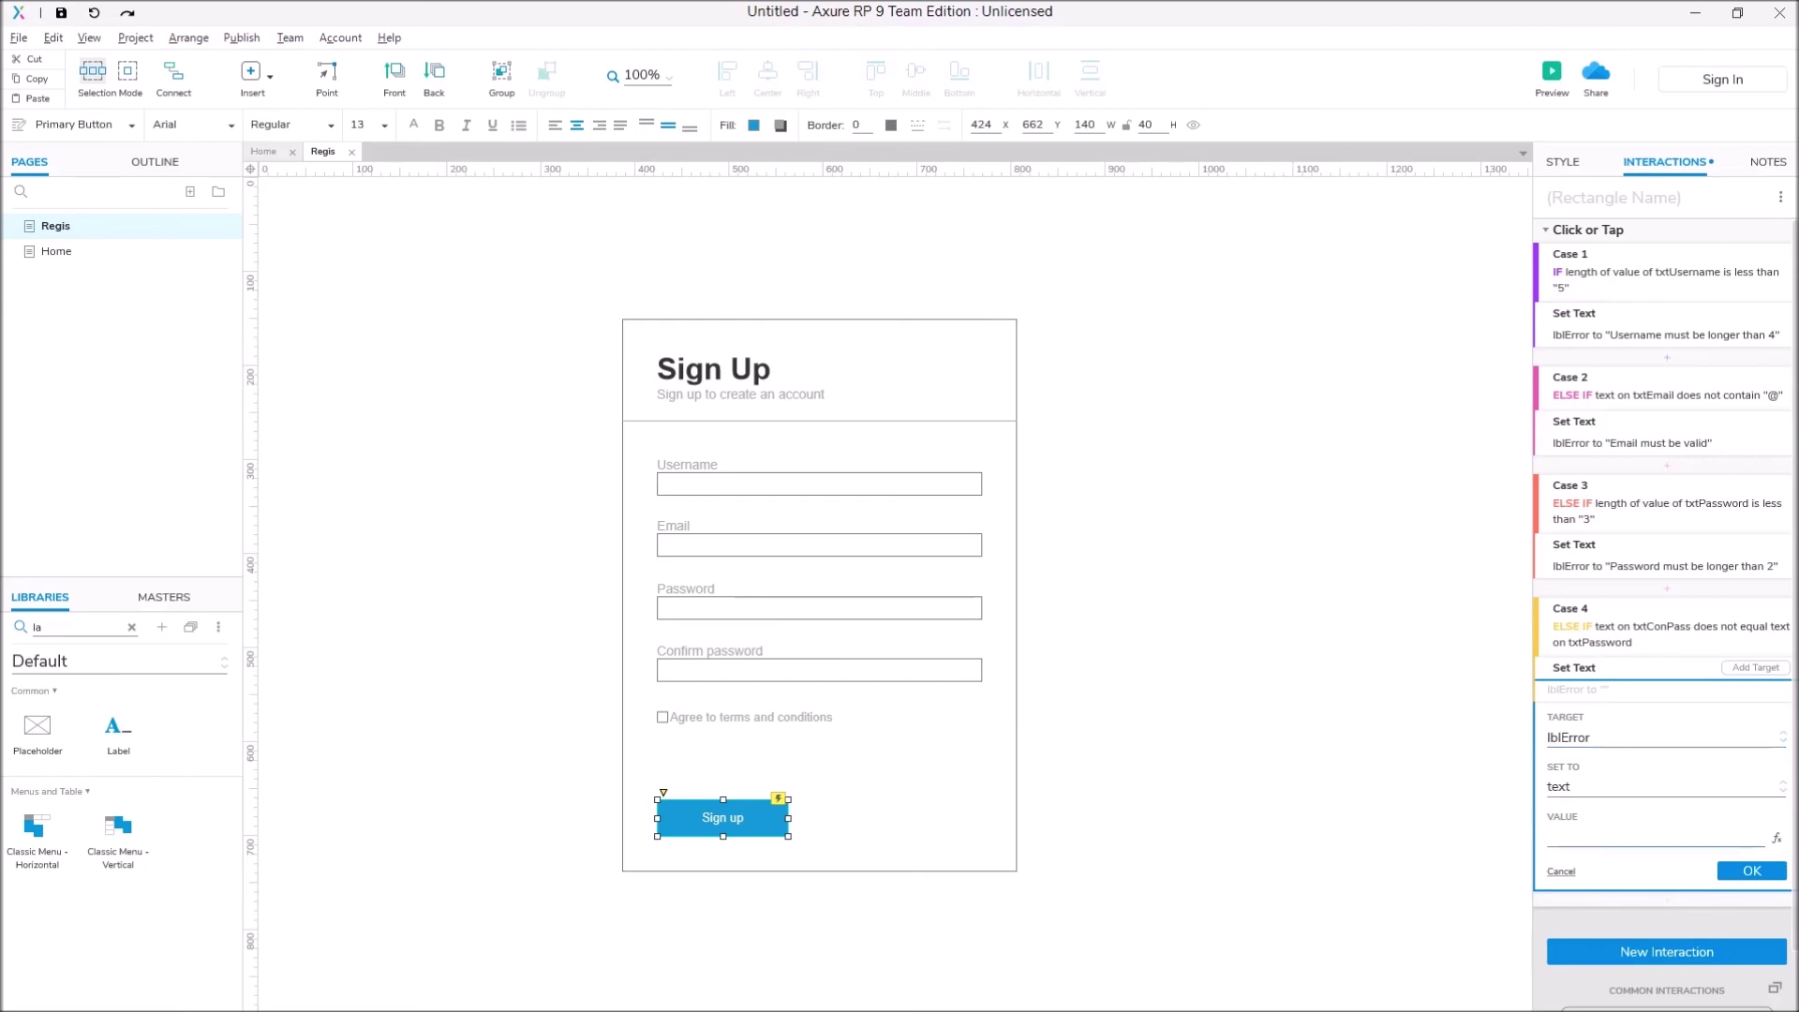
{"action": "type", "text": "Confirmation Passw"}
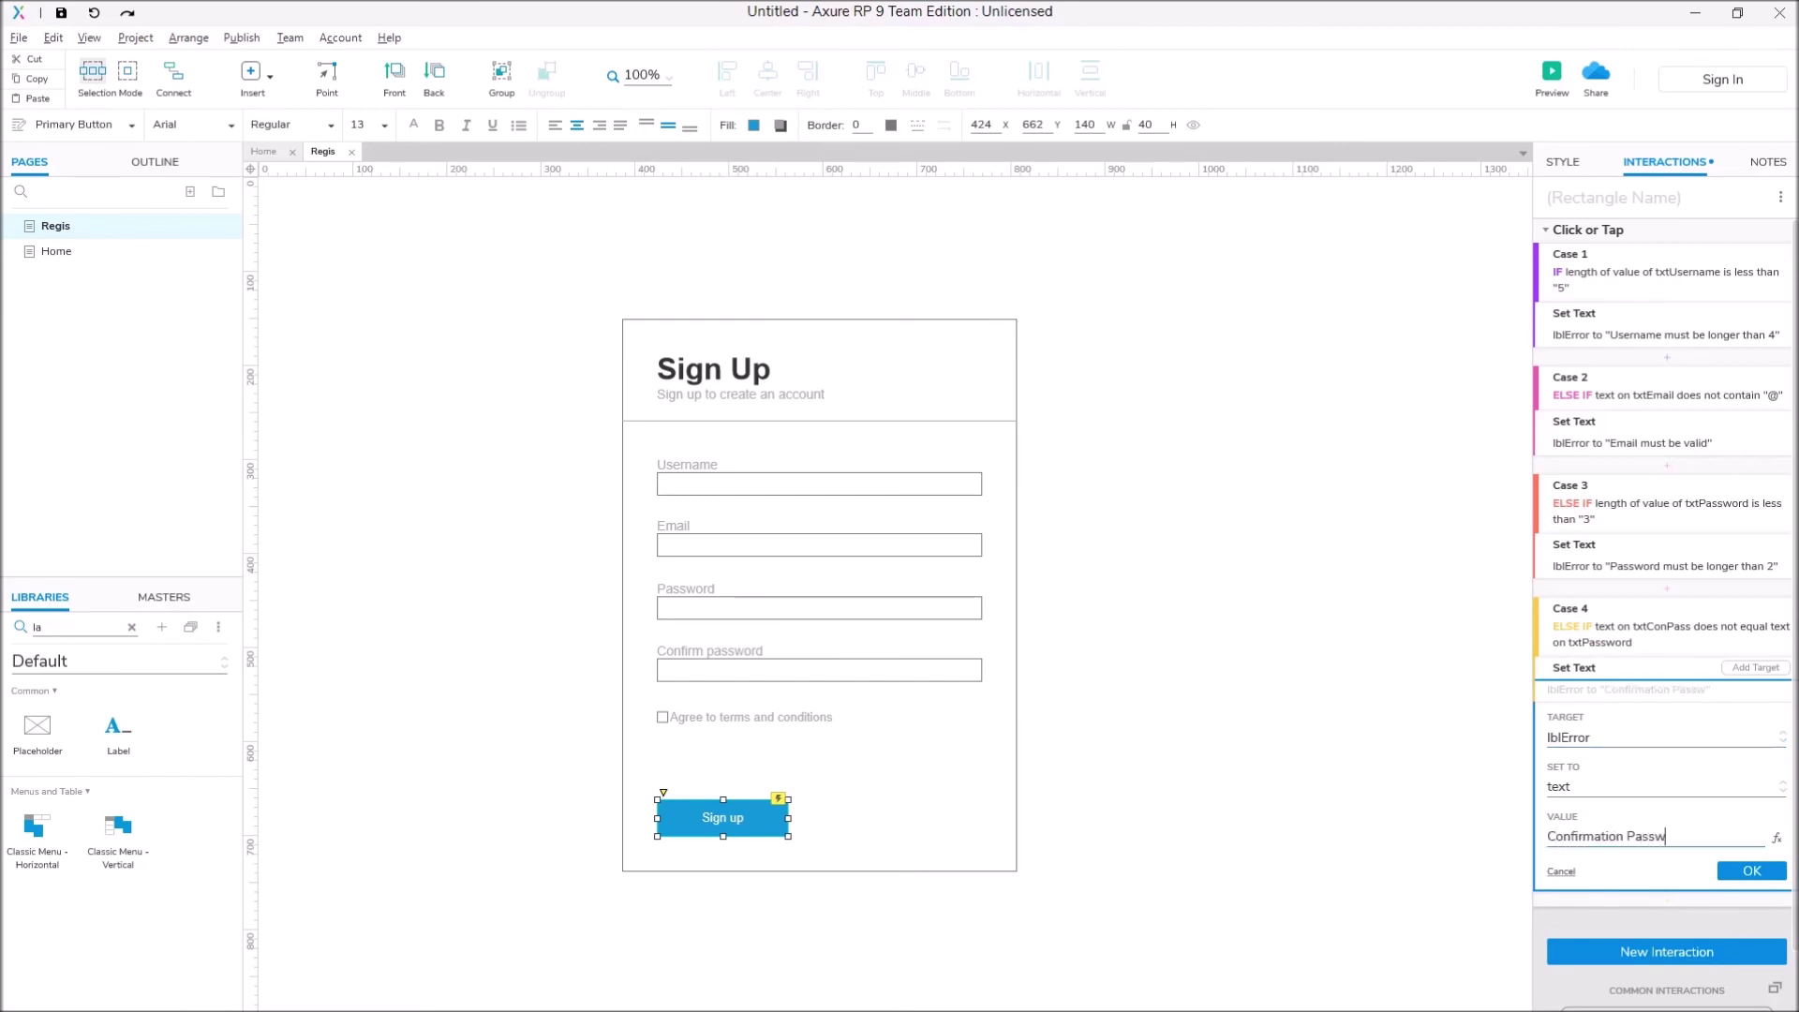
{"action": "type", "text": "ord must be the same"}
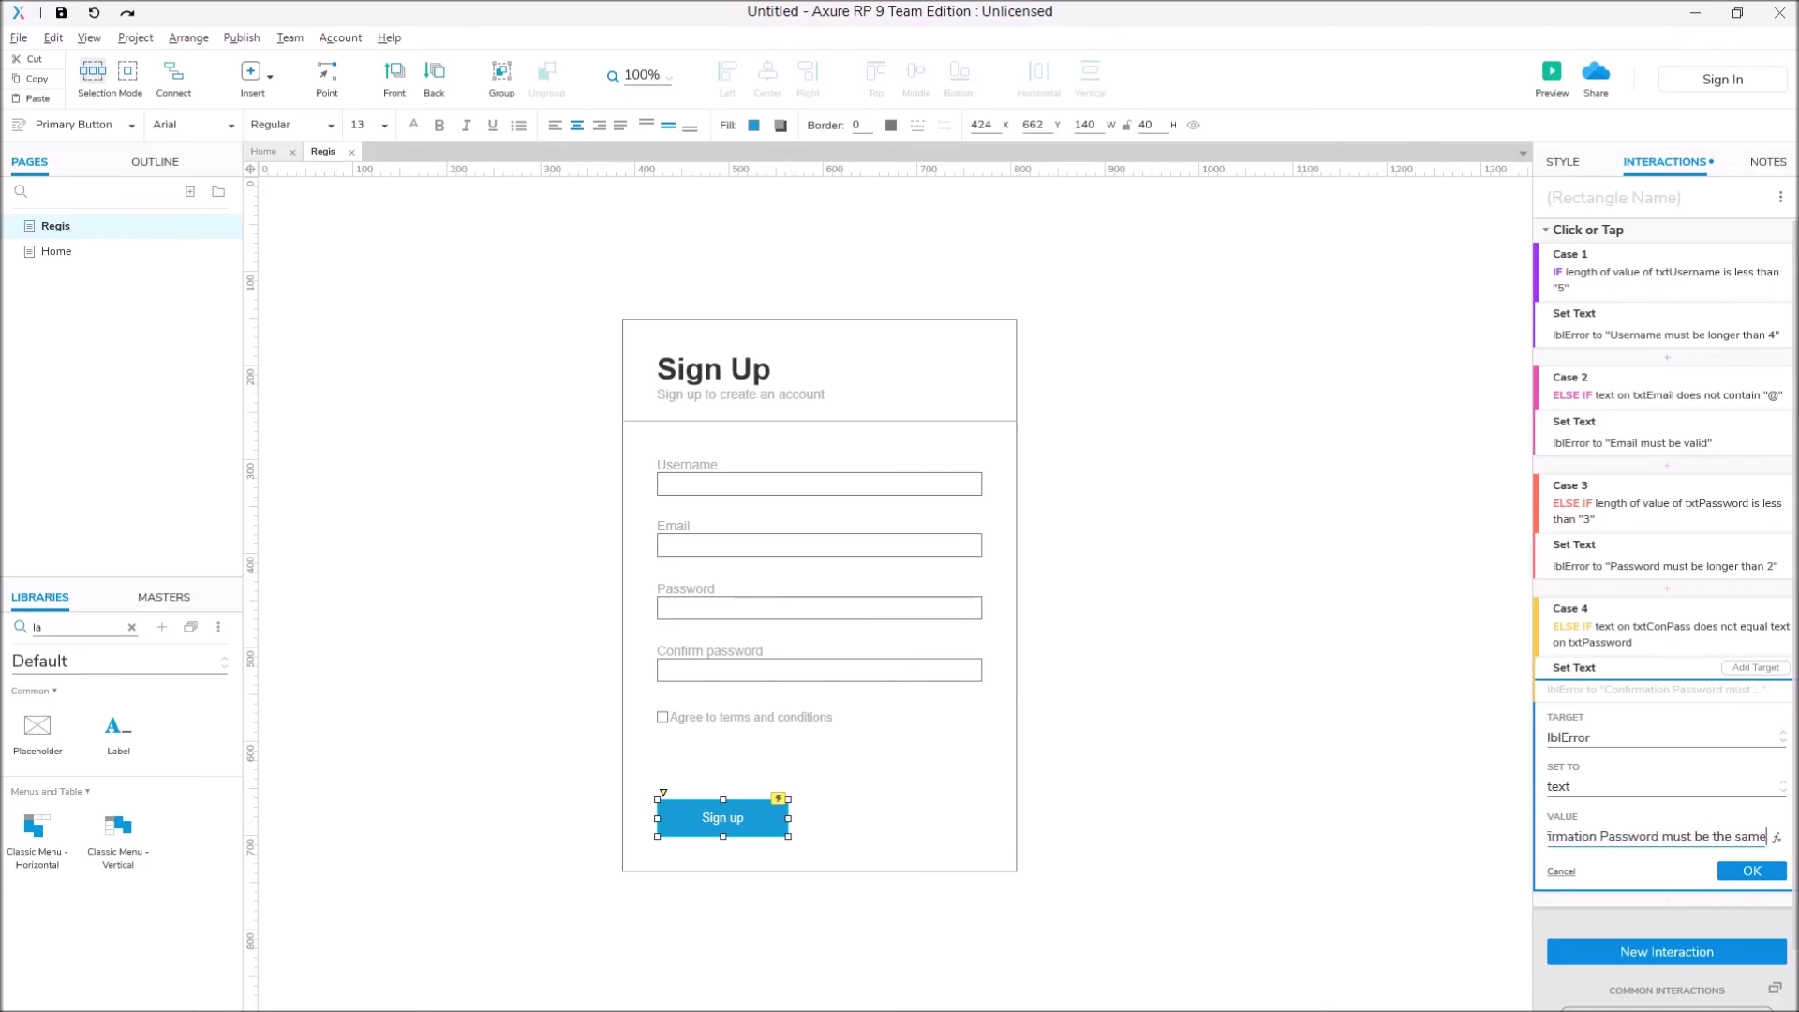
{"action": "left_click", "coordinate": [1751, 870]}
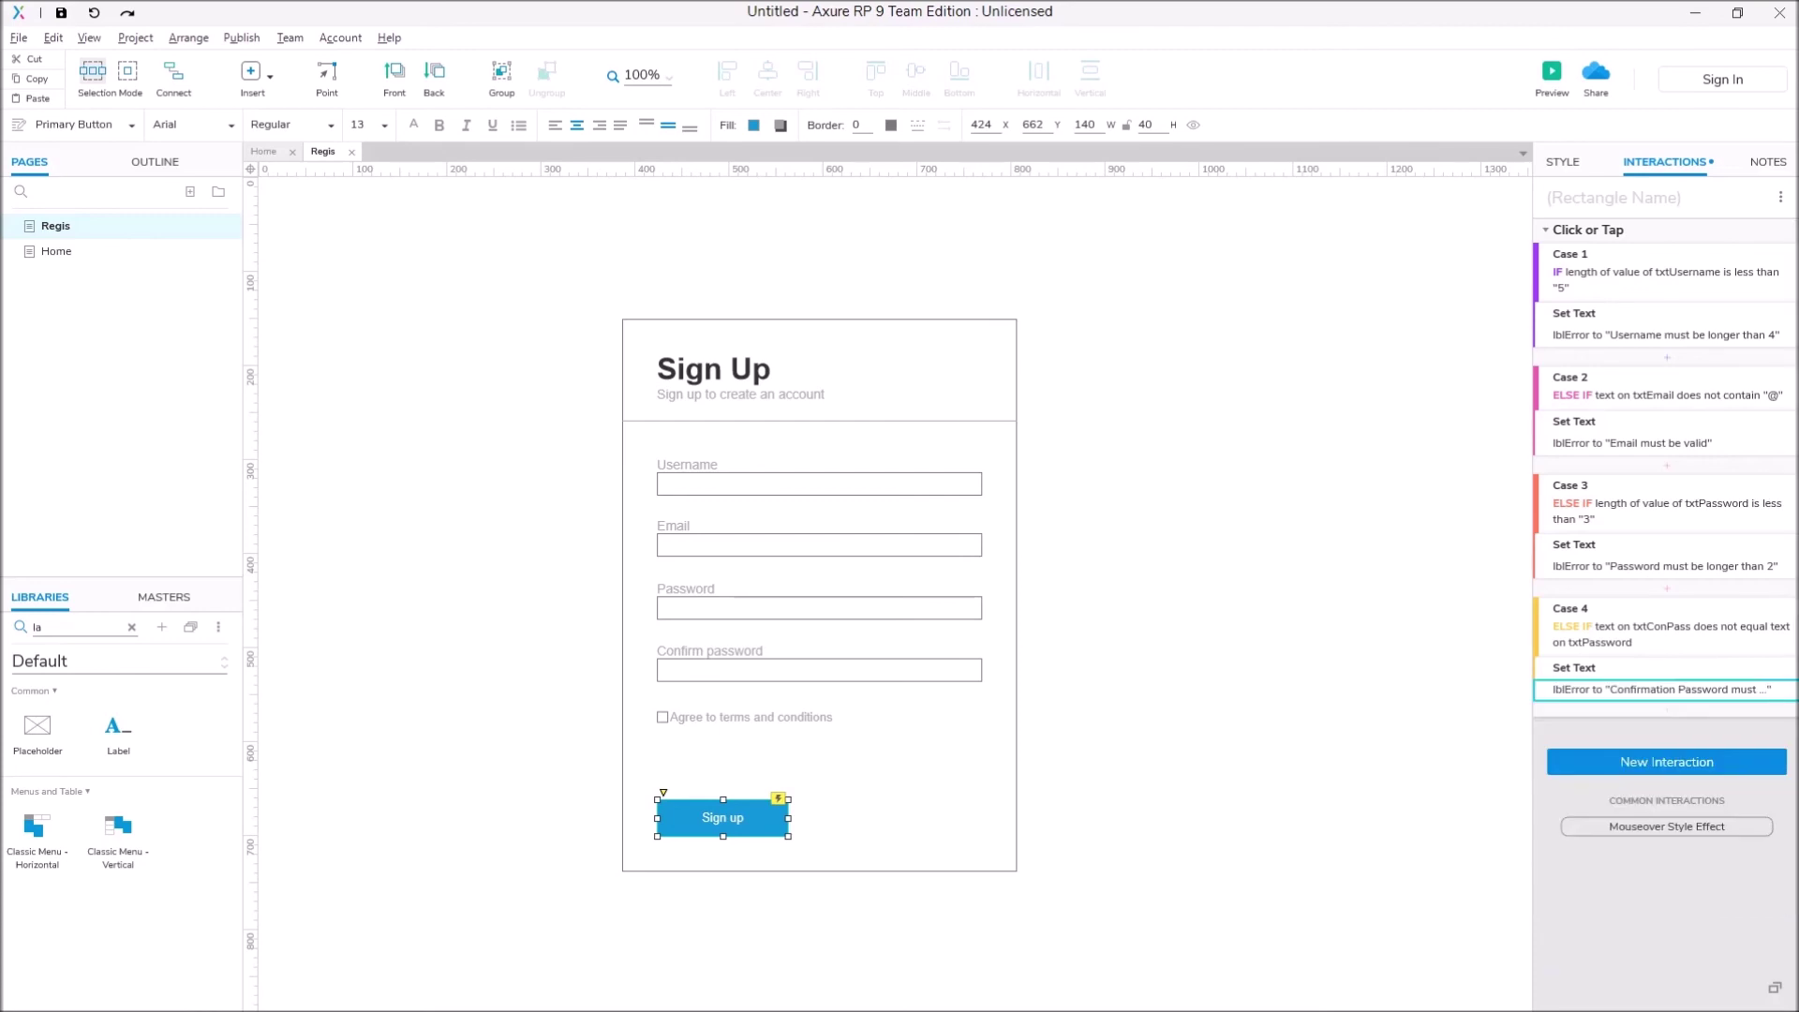
Step: Add a fifth case and open its Condition Builder to browse condition types
{"action": "left_click", "coordinate": [1758, 231]}
{"action": "left_click", "coordinate": [600, 401]}
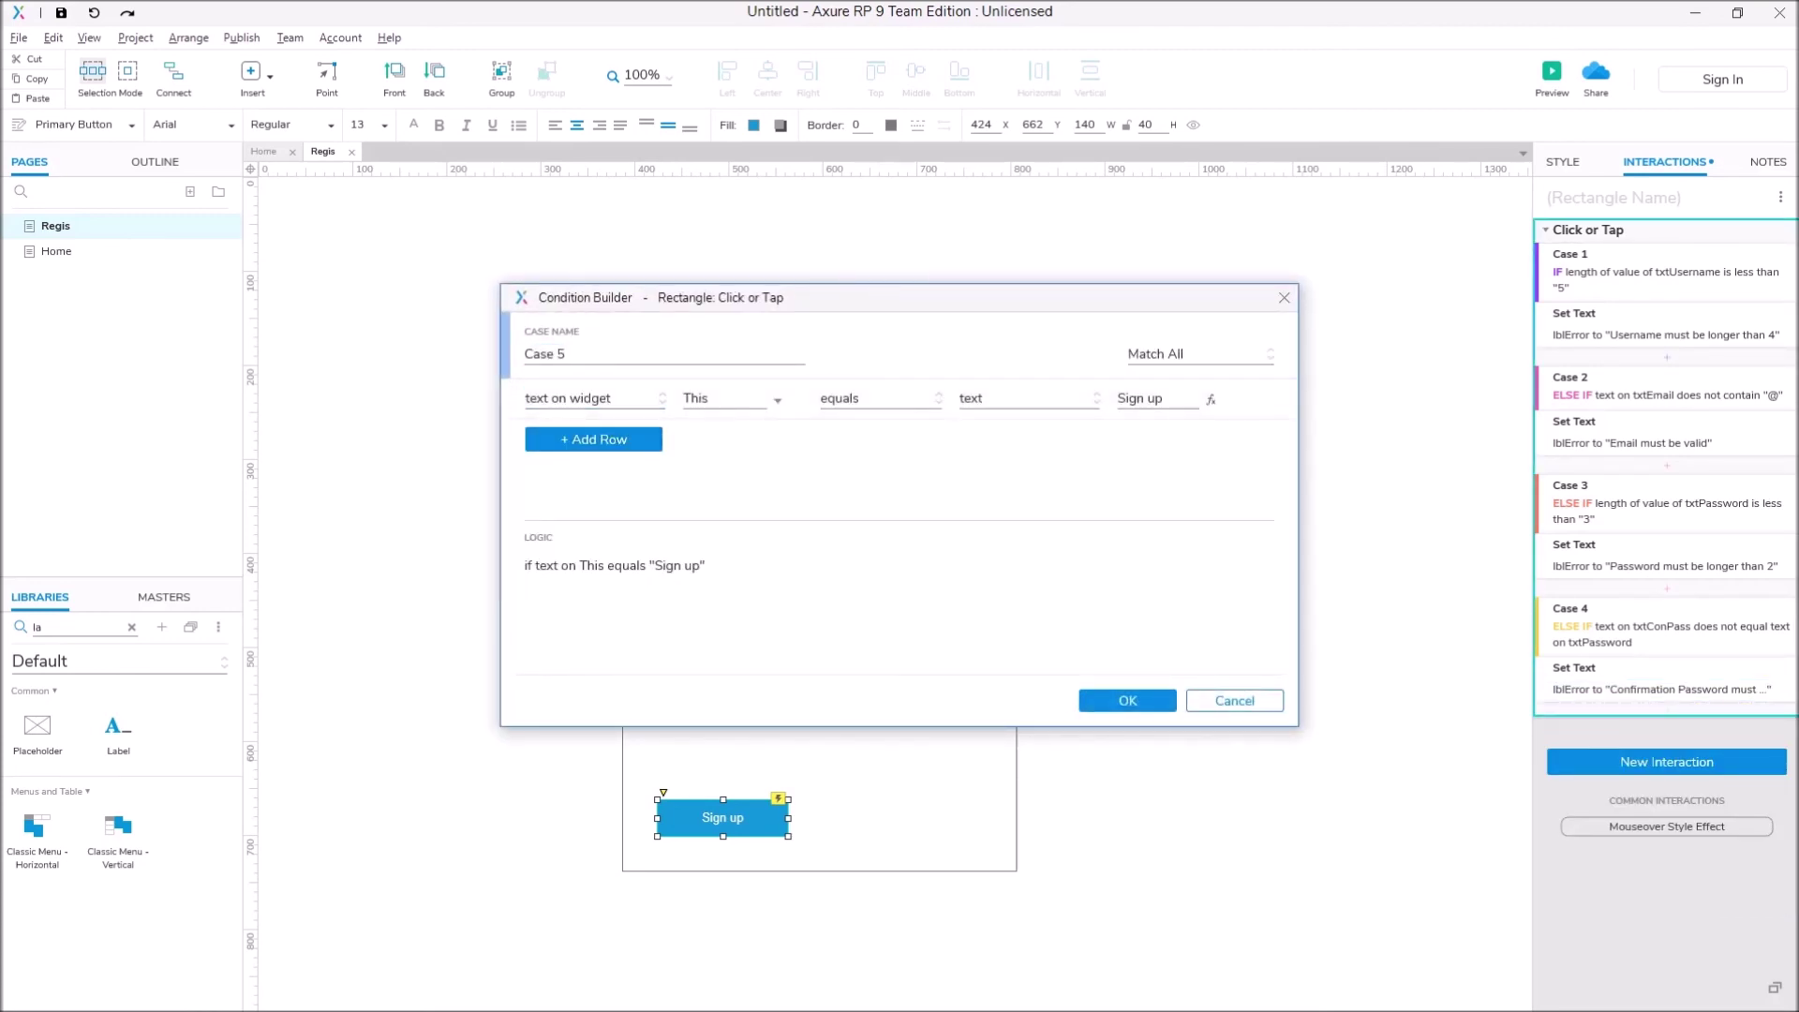
{"action": "left_click", "coordinate": [590, 398]}
{"action": "left_click", "coordinate": [563, 509]}
{"action": "left_click_drag", "start_coordinate": [843, 297], "coordinate": [1238, 223]}
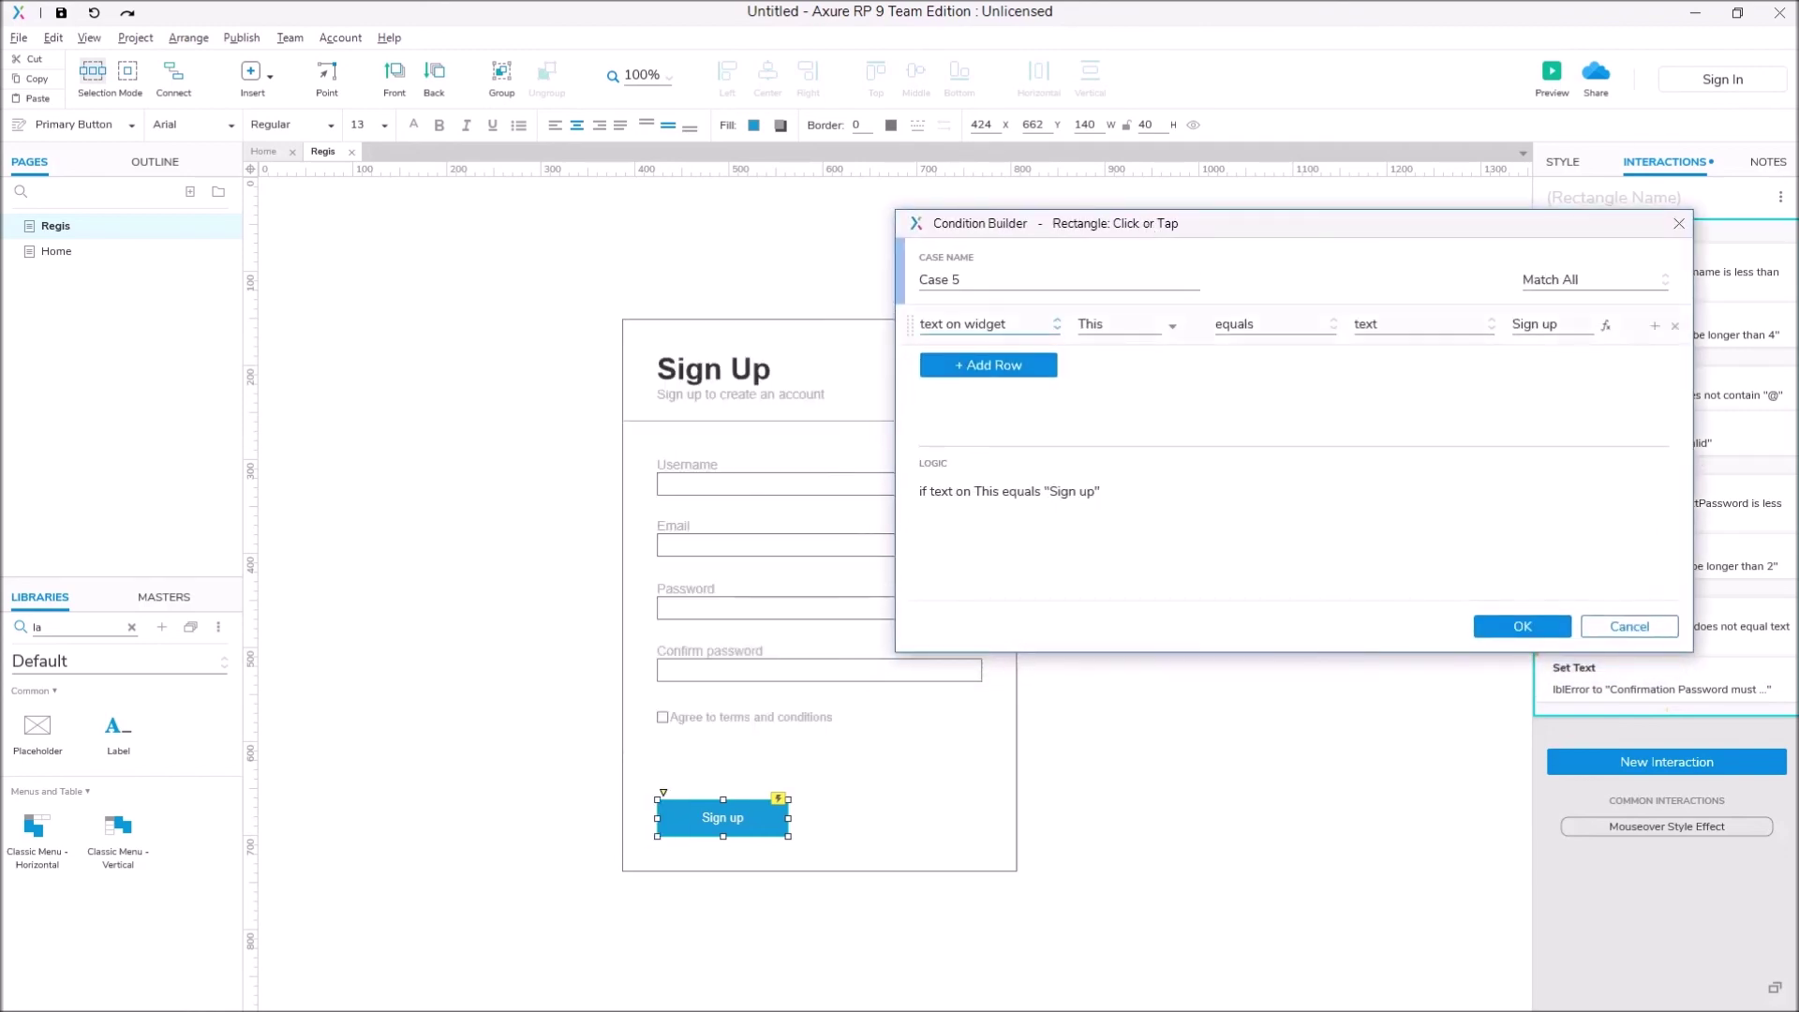
Step: Build the condition: is selected of the Agree to terms checkbox equals false
{"action": "left_click", "coordinate": [989, 323]}
{"action": "left_click", "coordinate": [965, 574]}
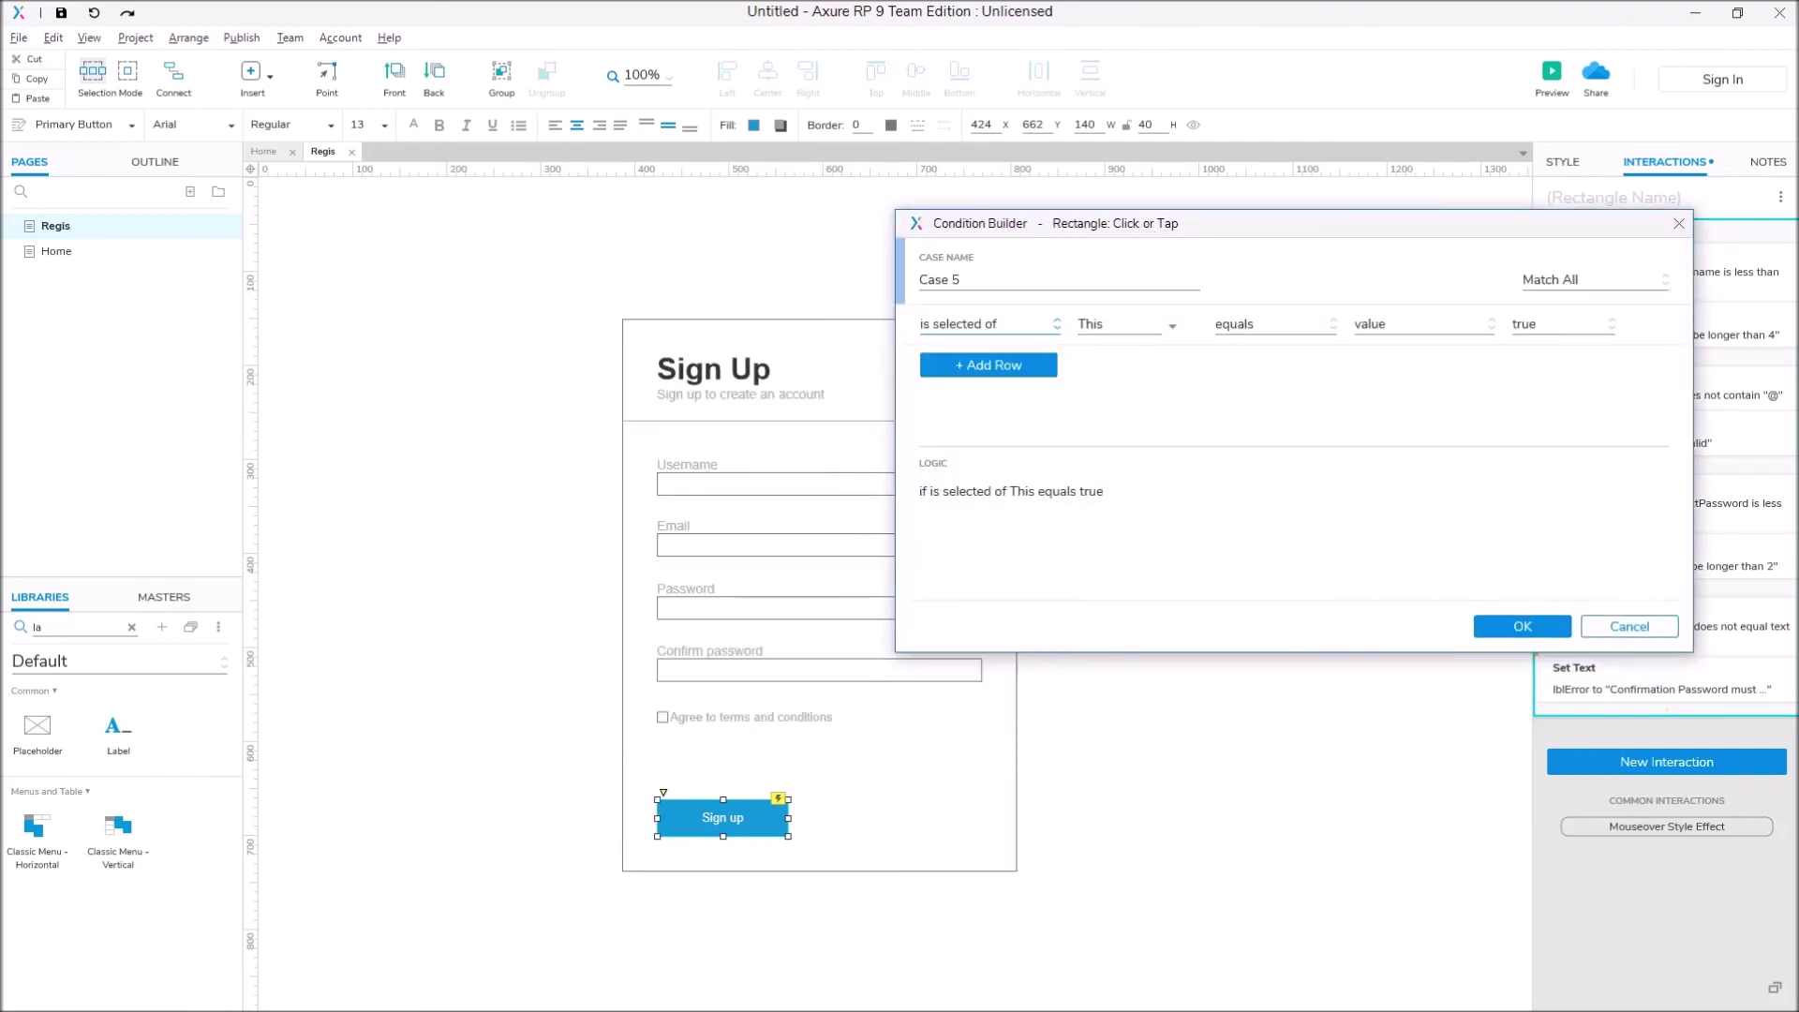
{"action": "left_click", "coordinate": [1124, 323]}
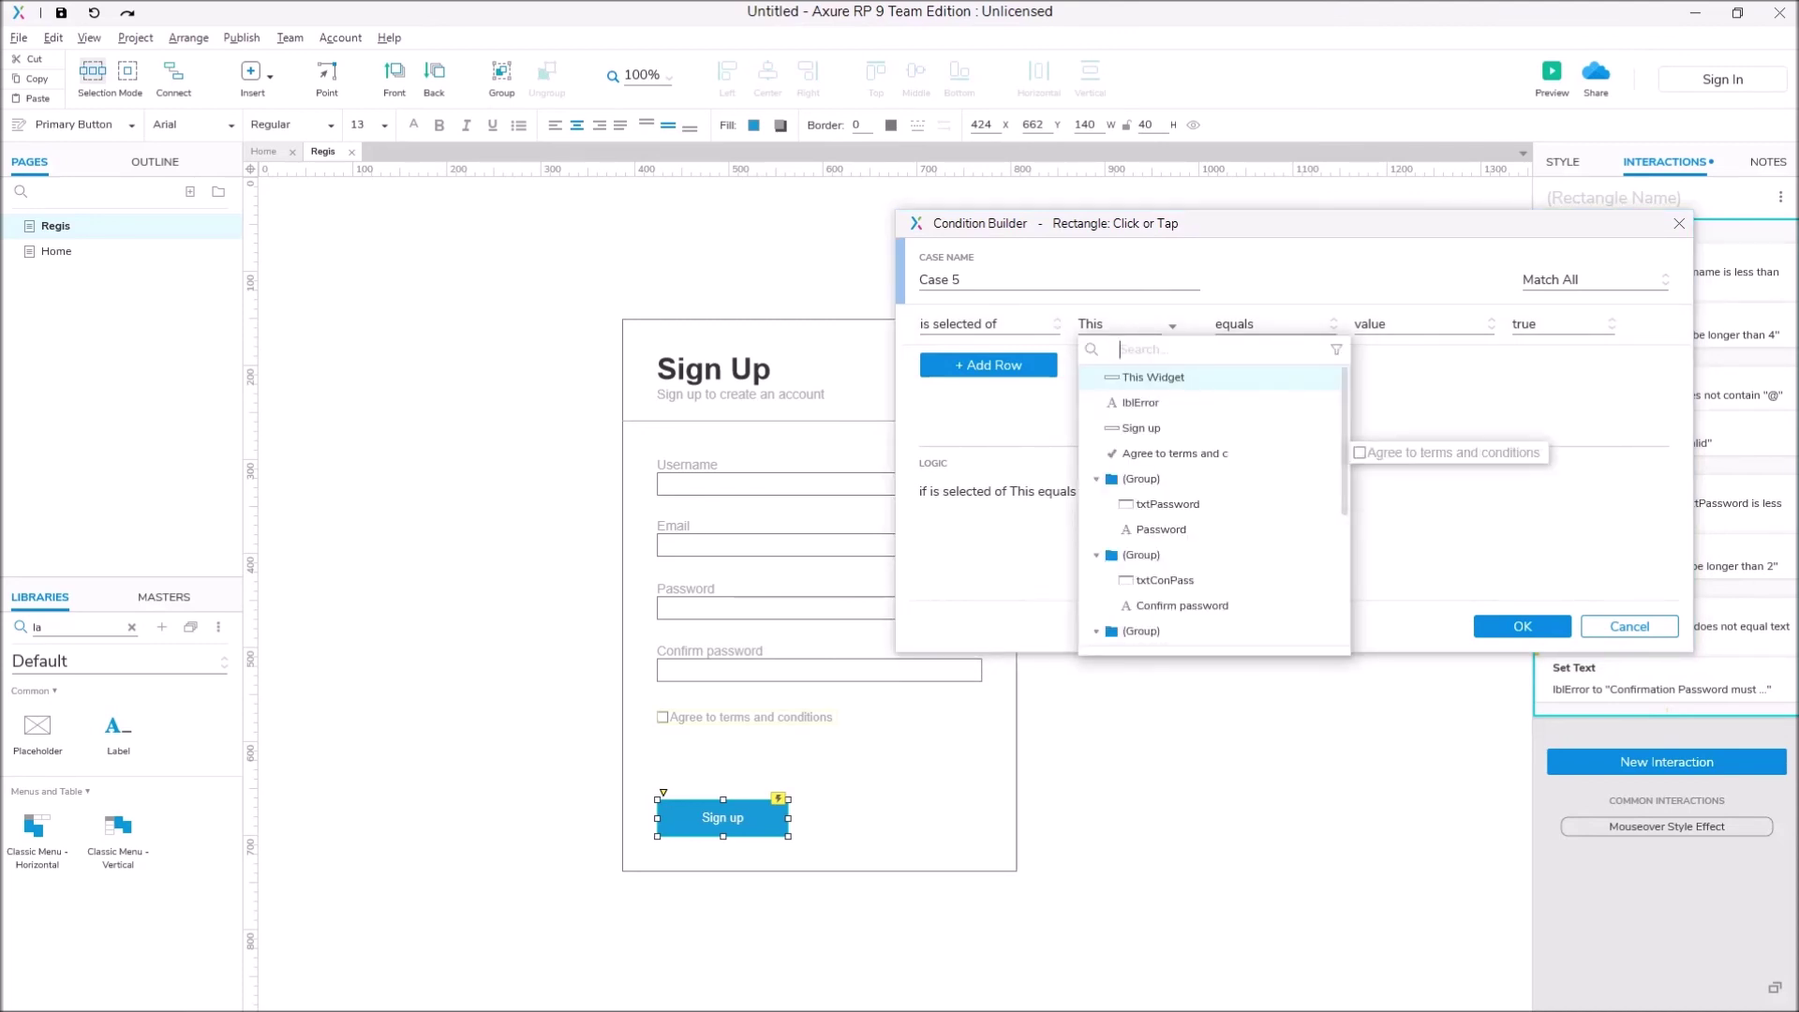
{"action": "left_click", "coordinate": [1175, 453]}
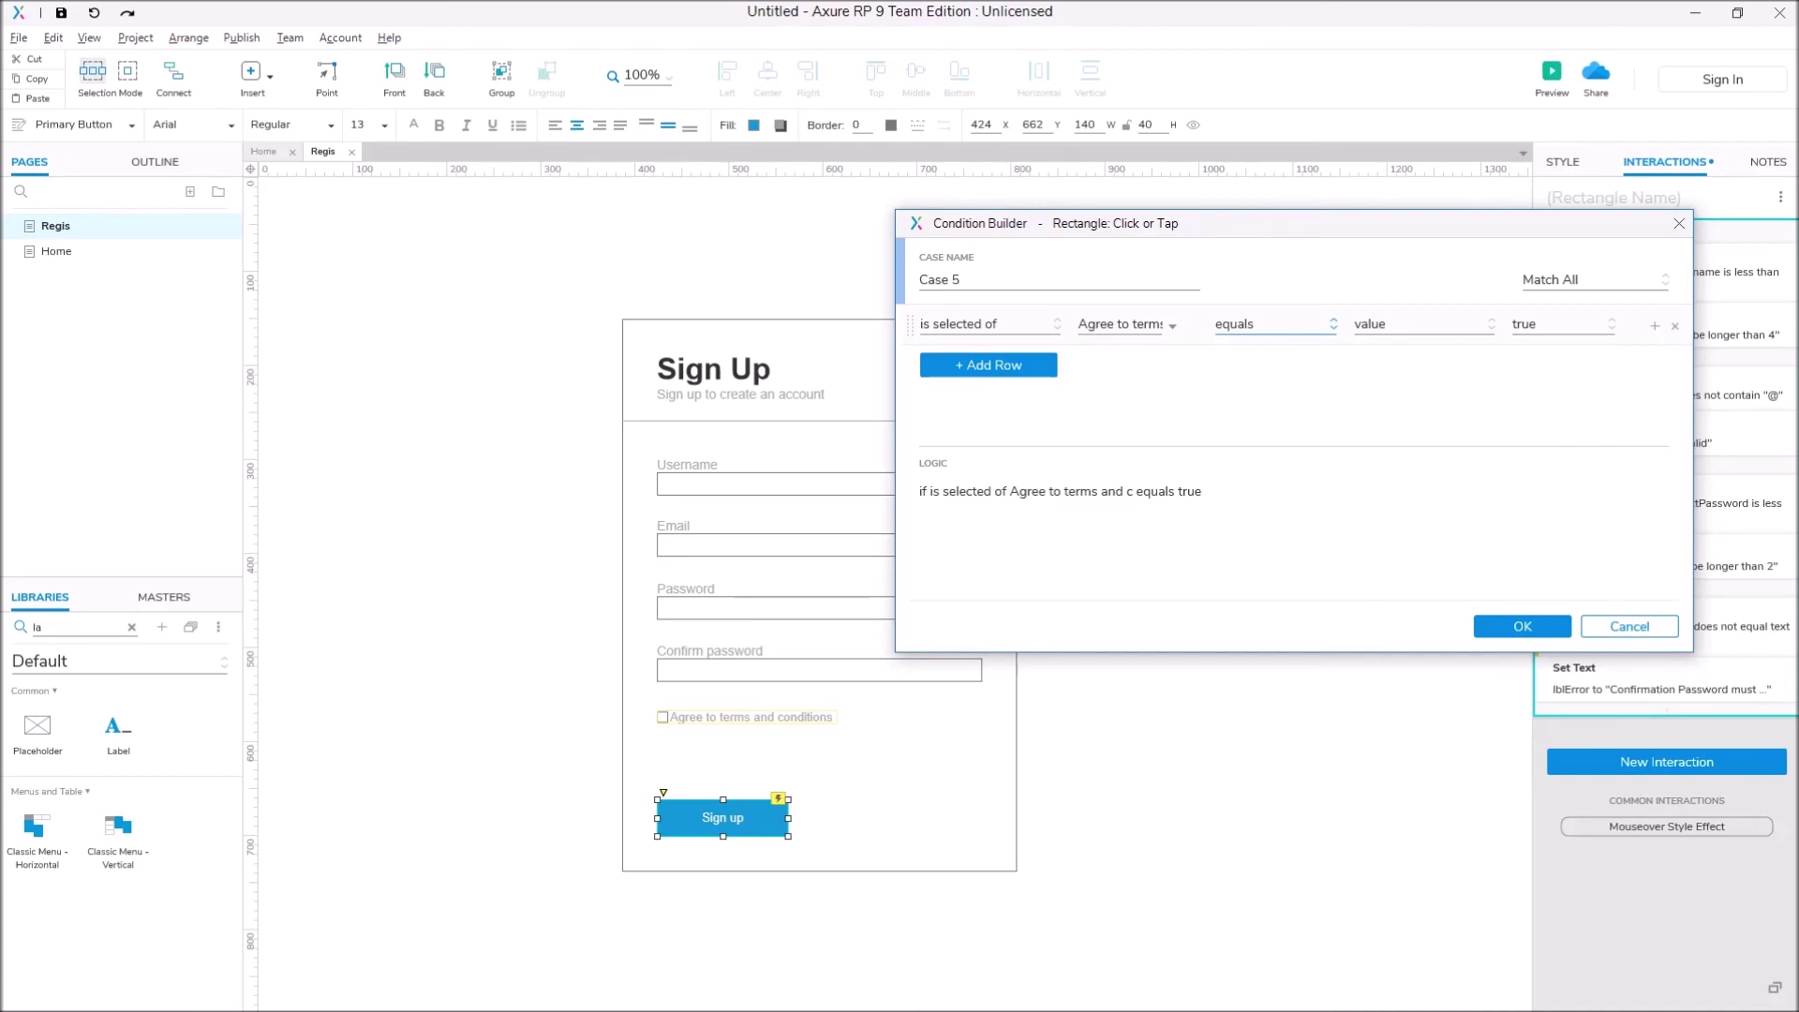
{"action": "left_click", "coordinate": [1562, 323]}
{"action": "left_click", "coordinate": [1536, 380]}
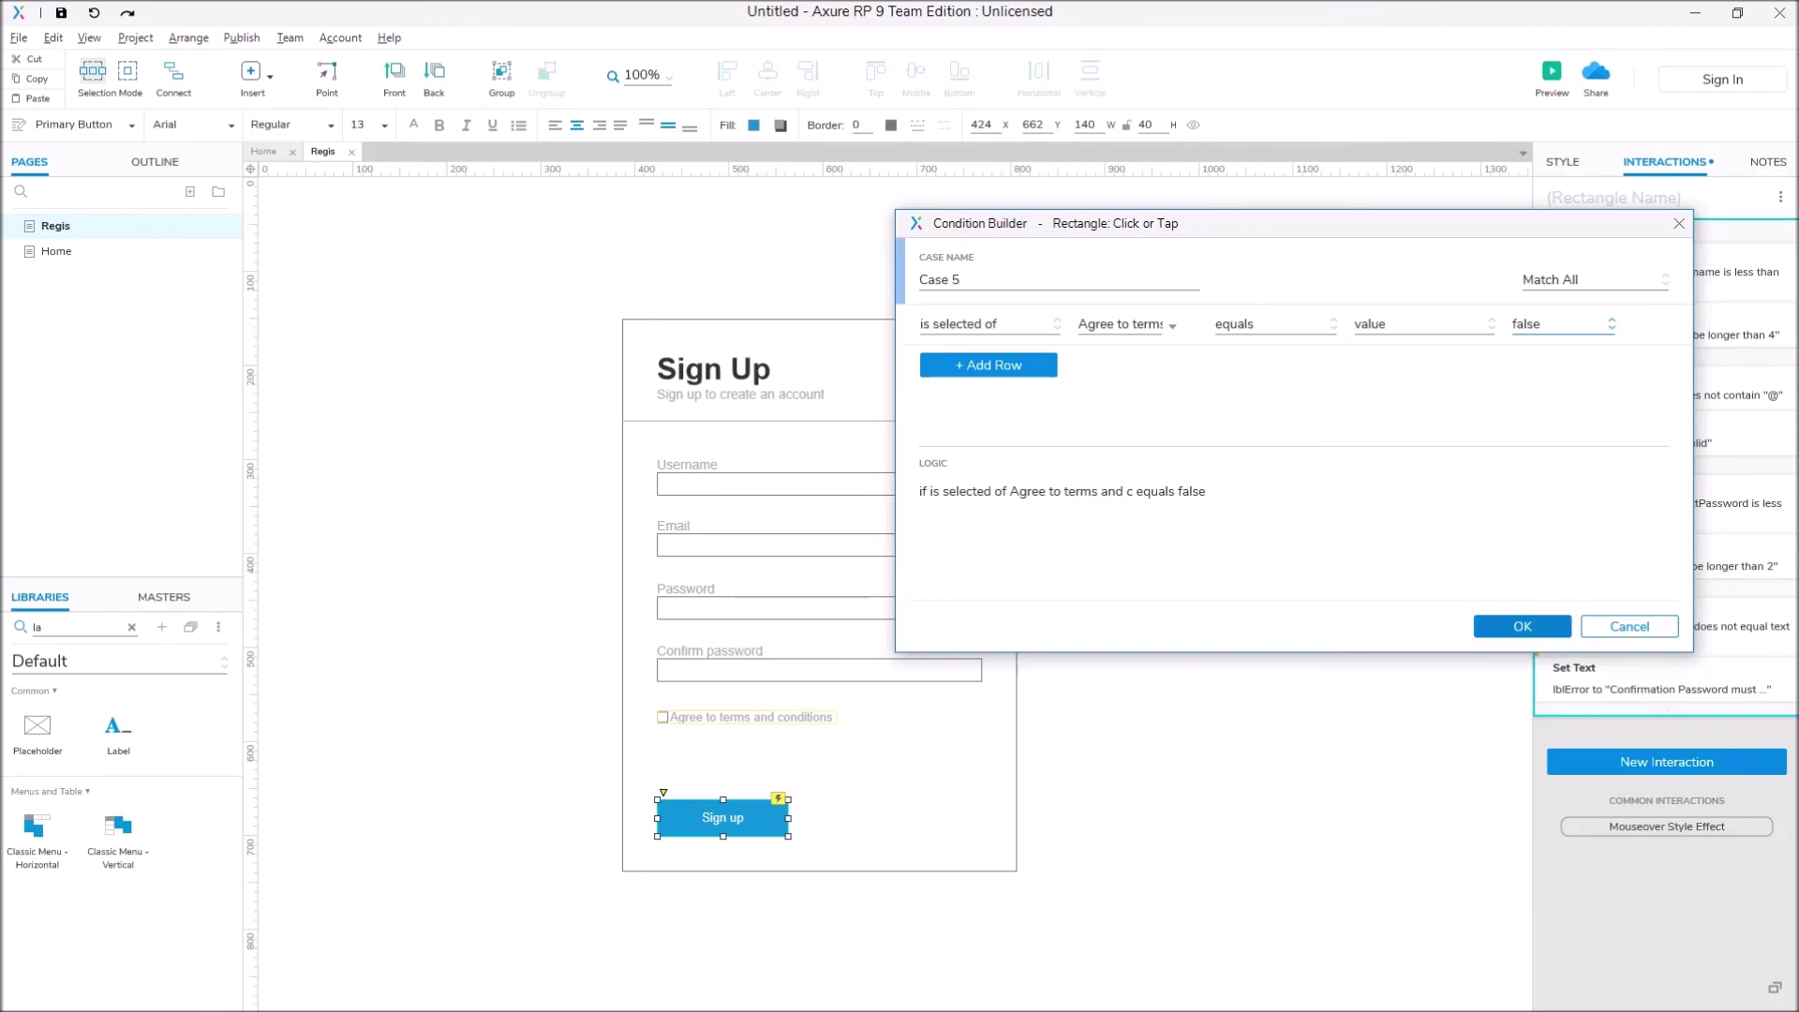
{"action": "left_click", "coordinate": [1522, 626]}
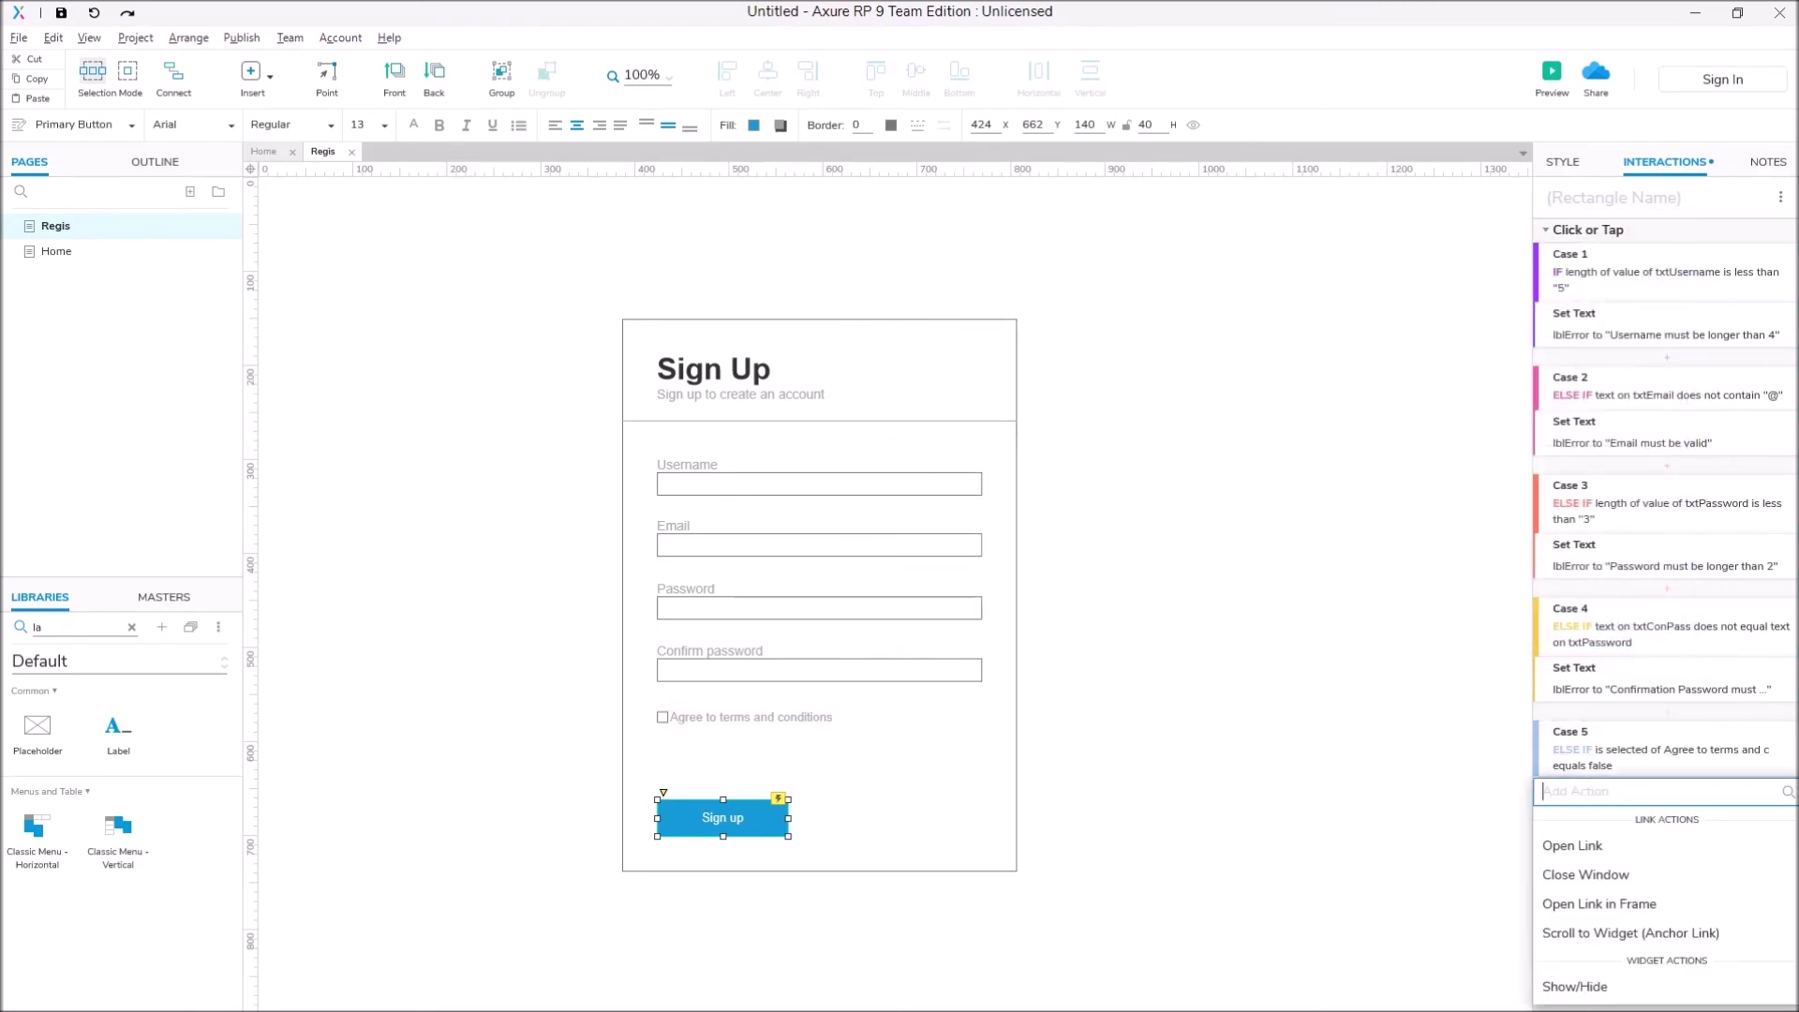
Step: Give Case 5 a Set Text action showing 'Must agree to terms' in lblError, then add another case
{"action": "scroll", "coordinate": [1659, 928], "scroll_direction": "down", "scroll_amount": 3}
{"action": "scroll", "coordinate": [1658, 928], "scroll_direction": "up", "scroll_amount": 3}
{"action": "left_click", "coordinate": [1567, 931]}
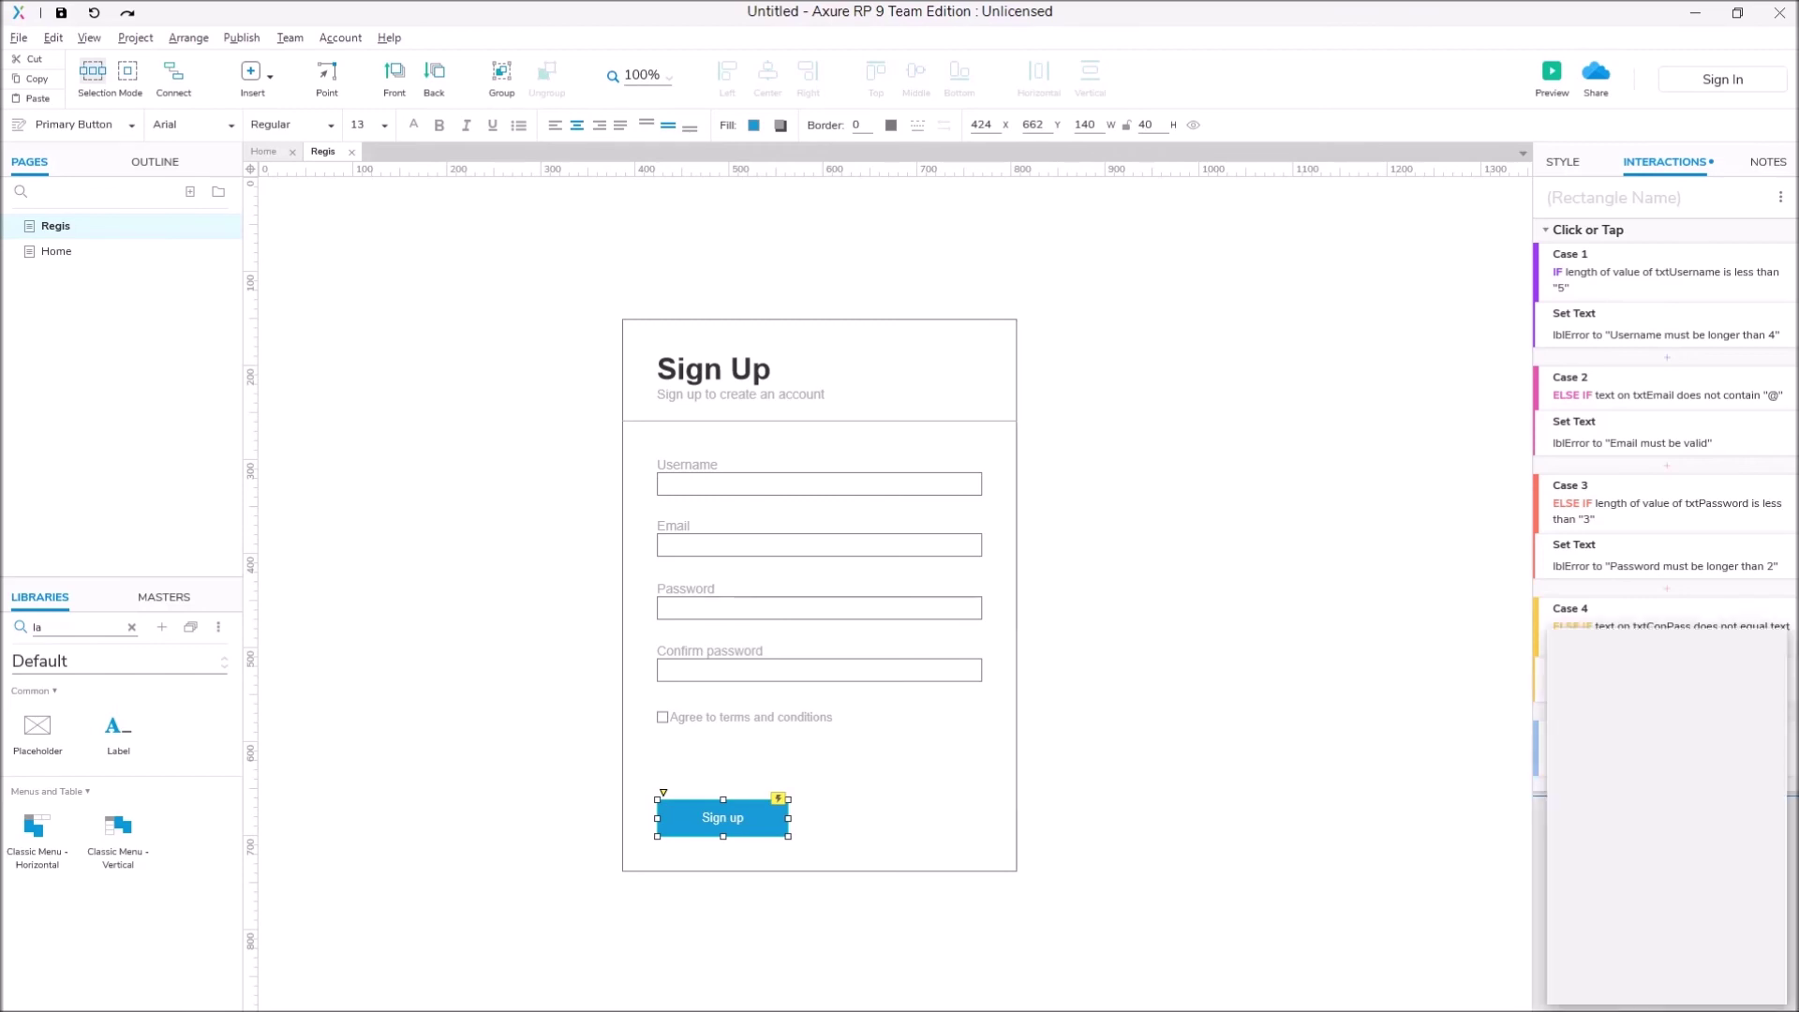
{"action": "left_click", "coordinate": [1568, 860]}
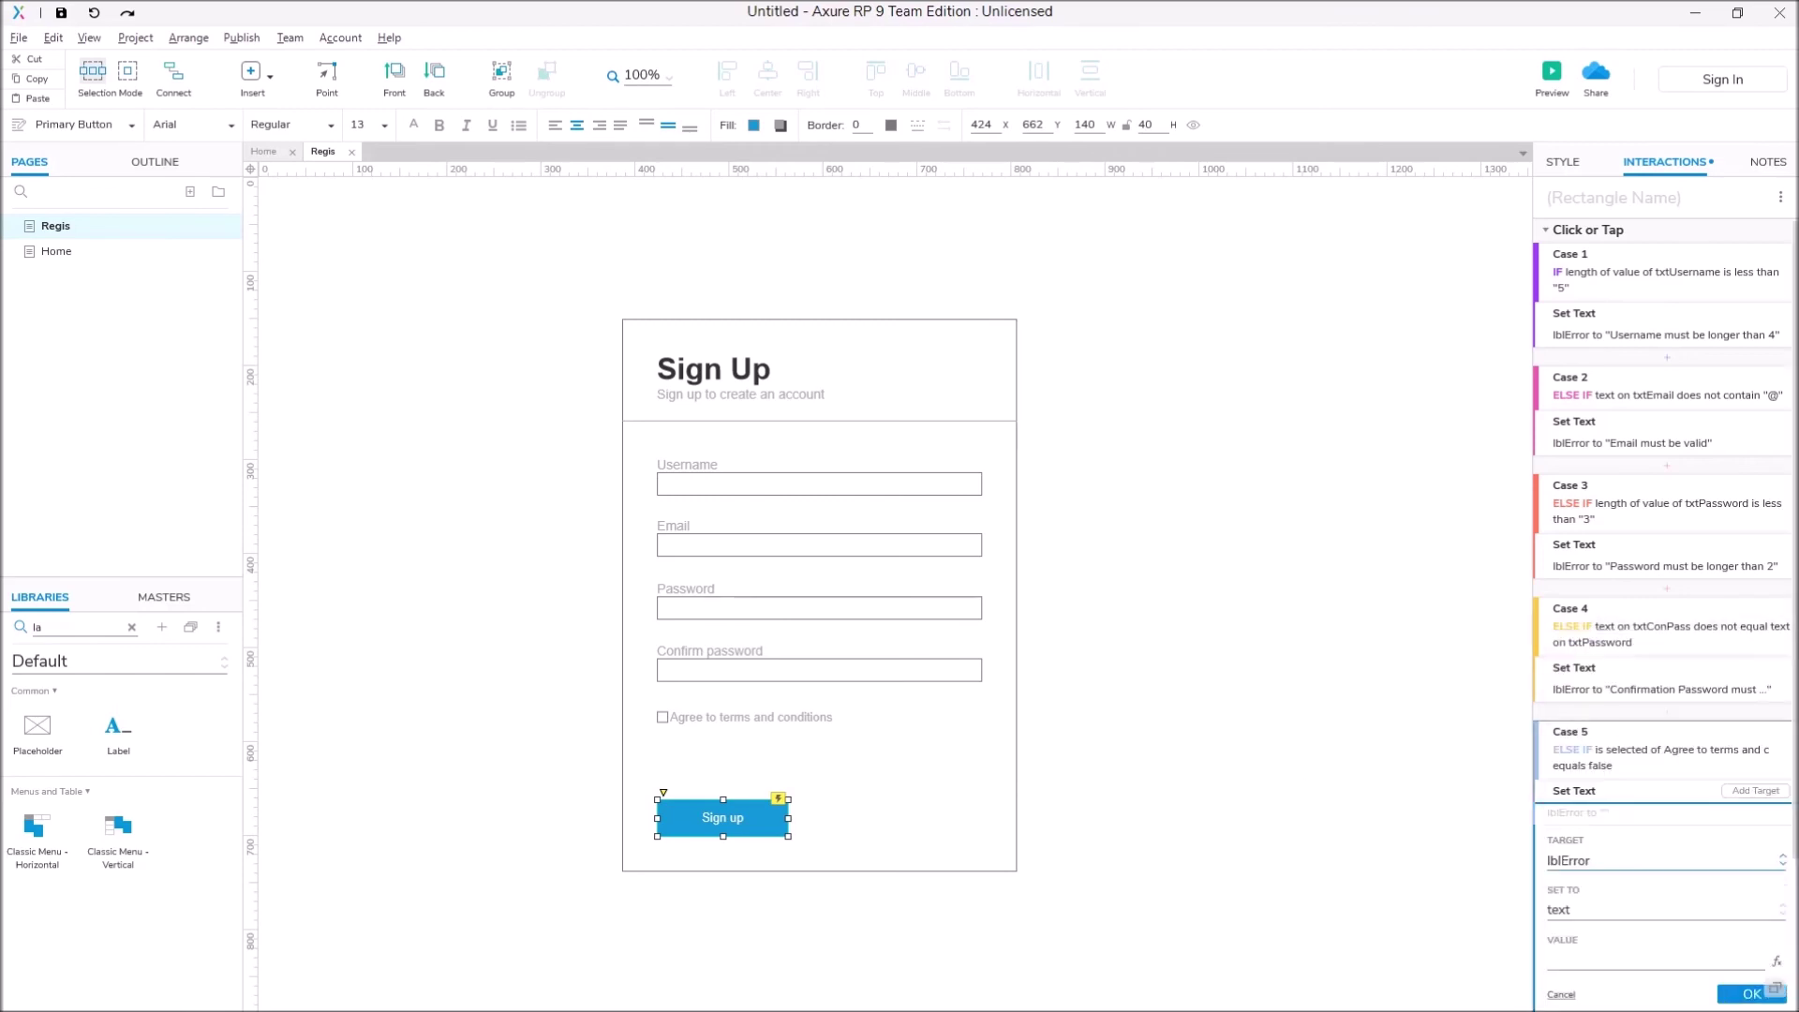
{"action": "scroll", "coordinate": [1665, 613], "scroll_direction": "down", "scroll_amount": 2}
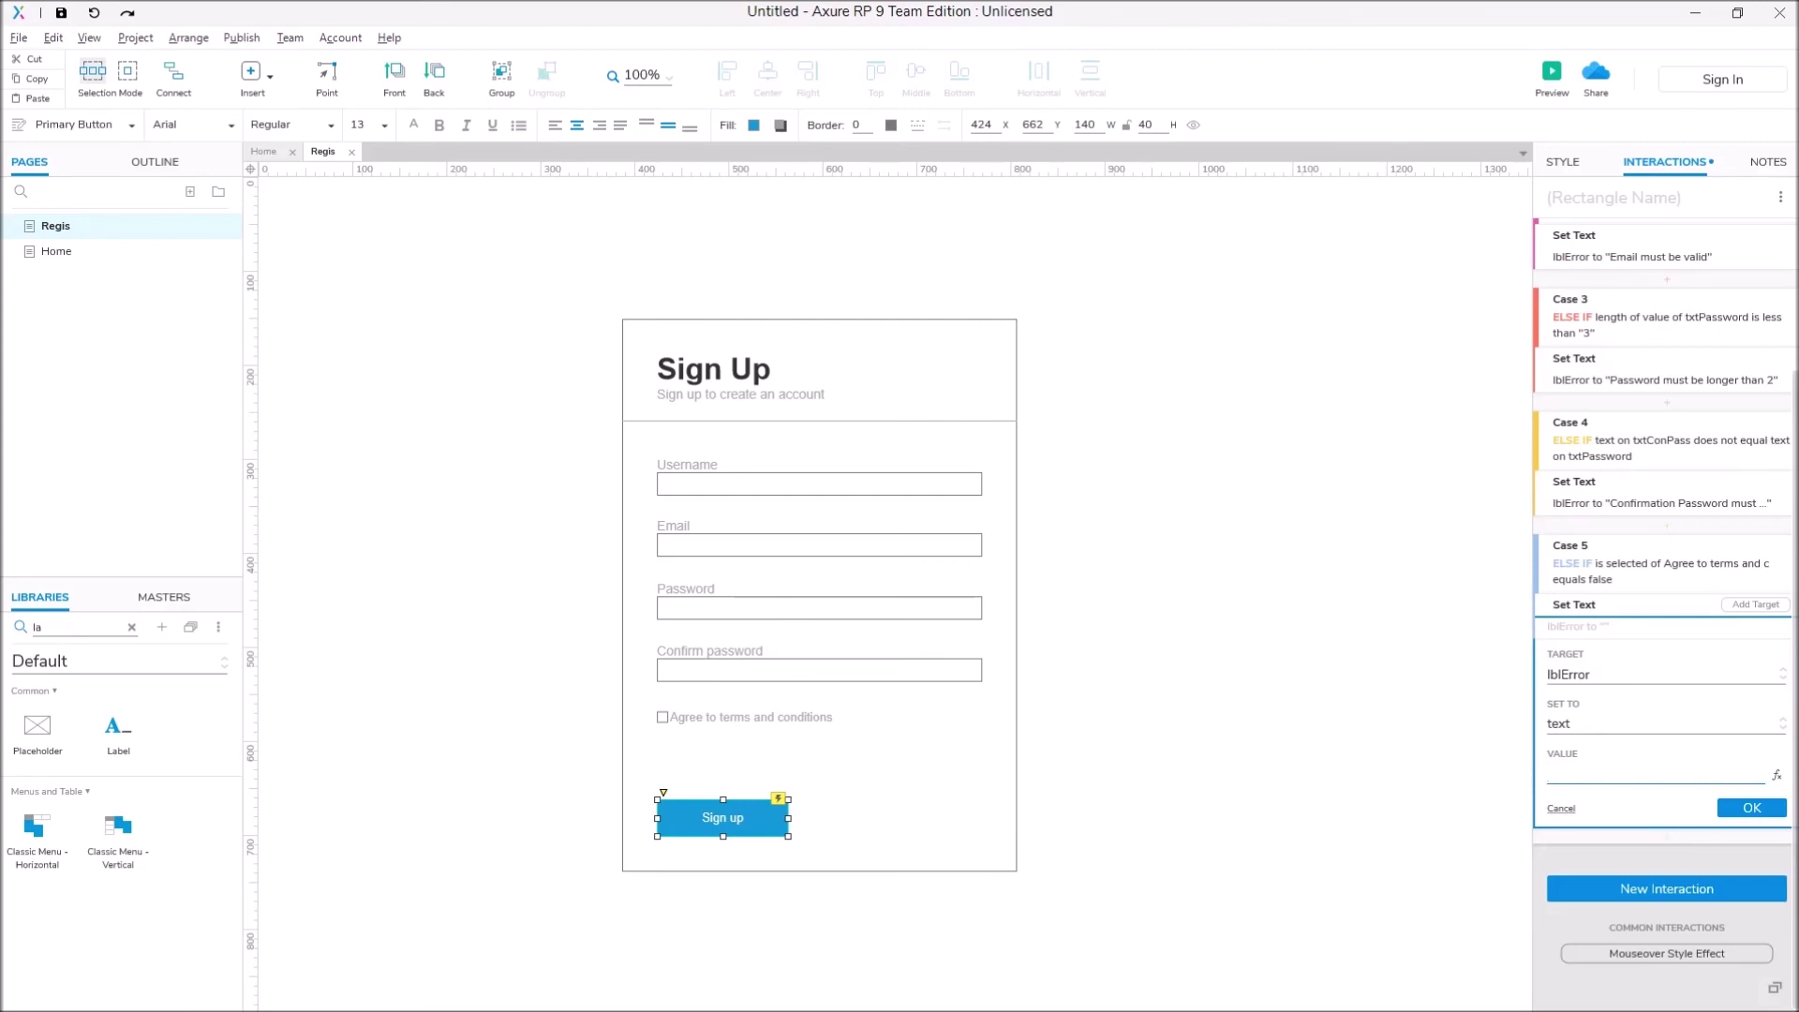
{"action": "type", "text": "Must agree to terms"}
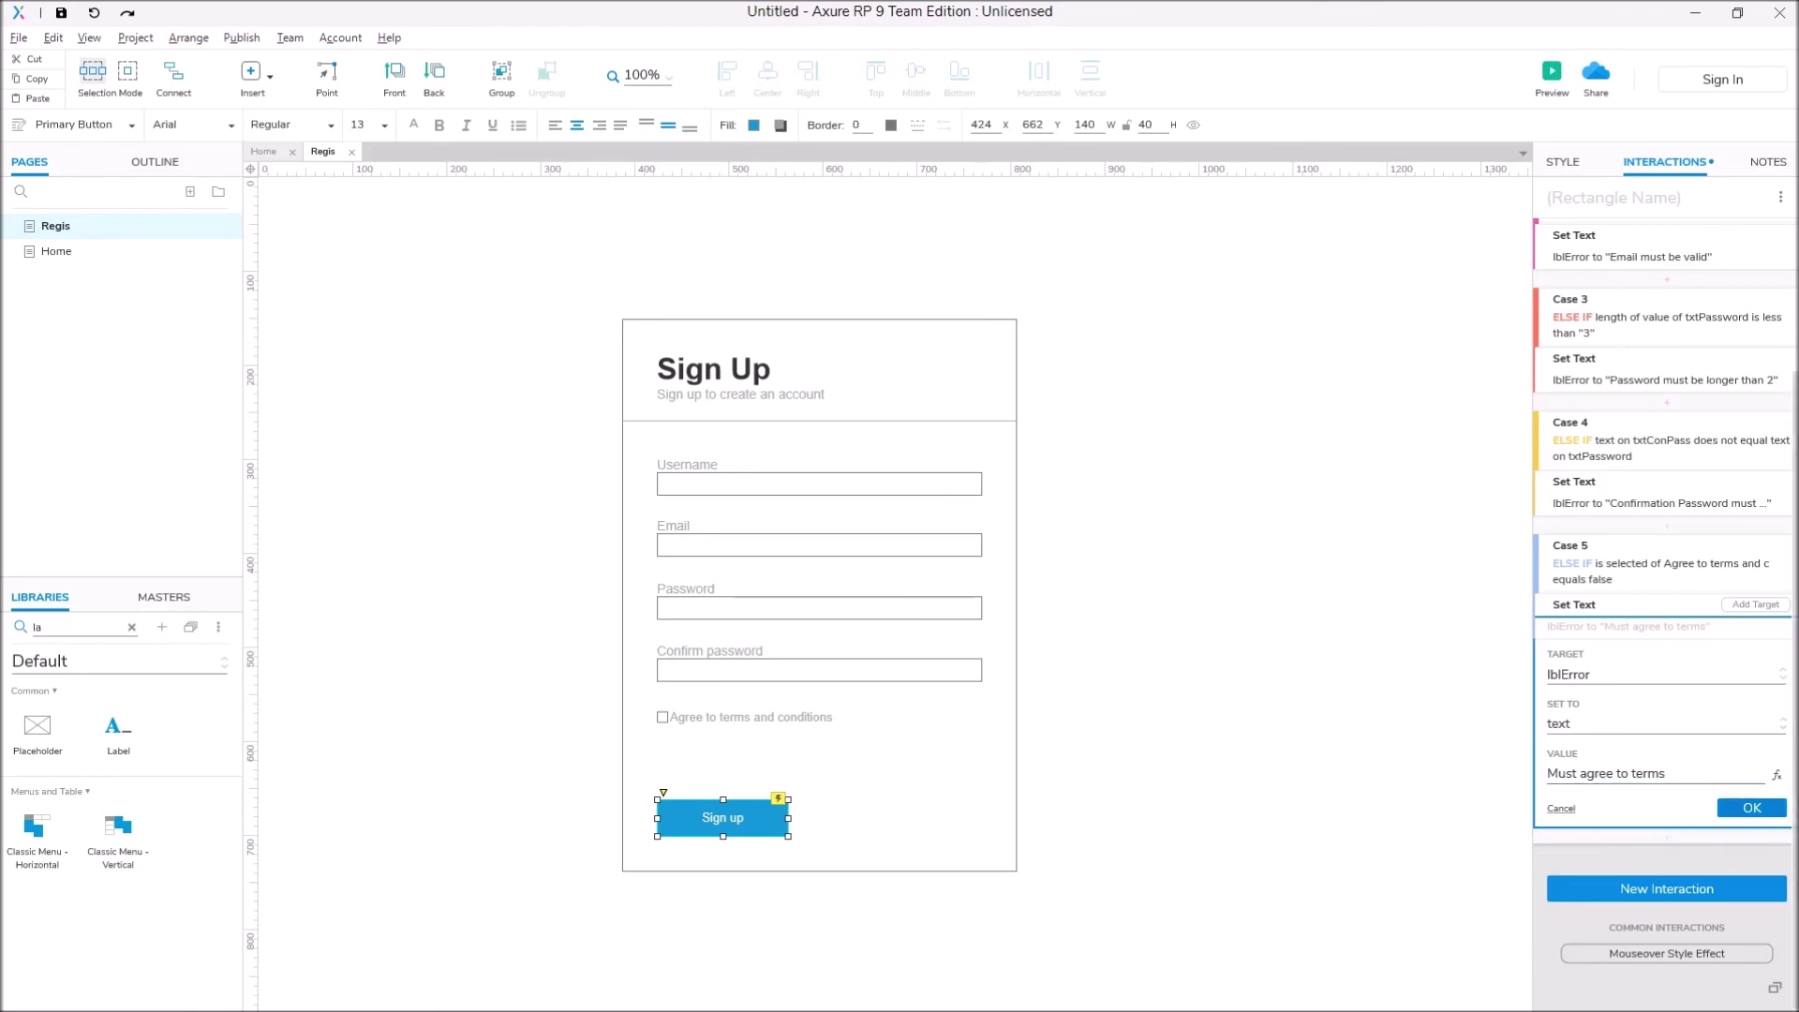
{"action": "left_click", "coordinate": [1751, 807]}
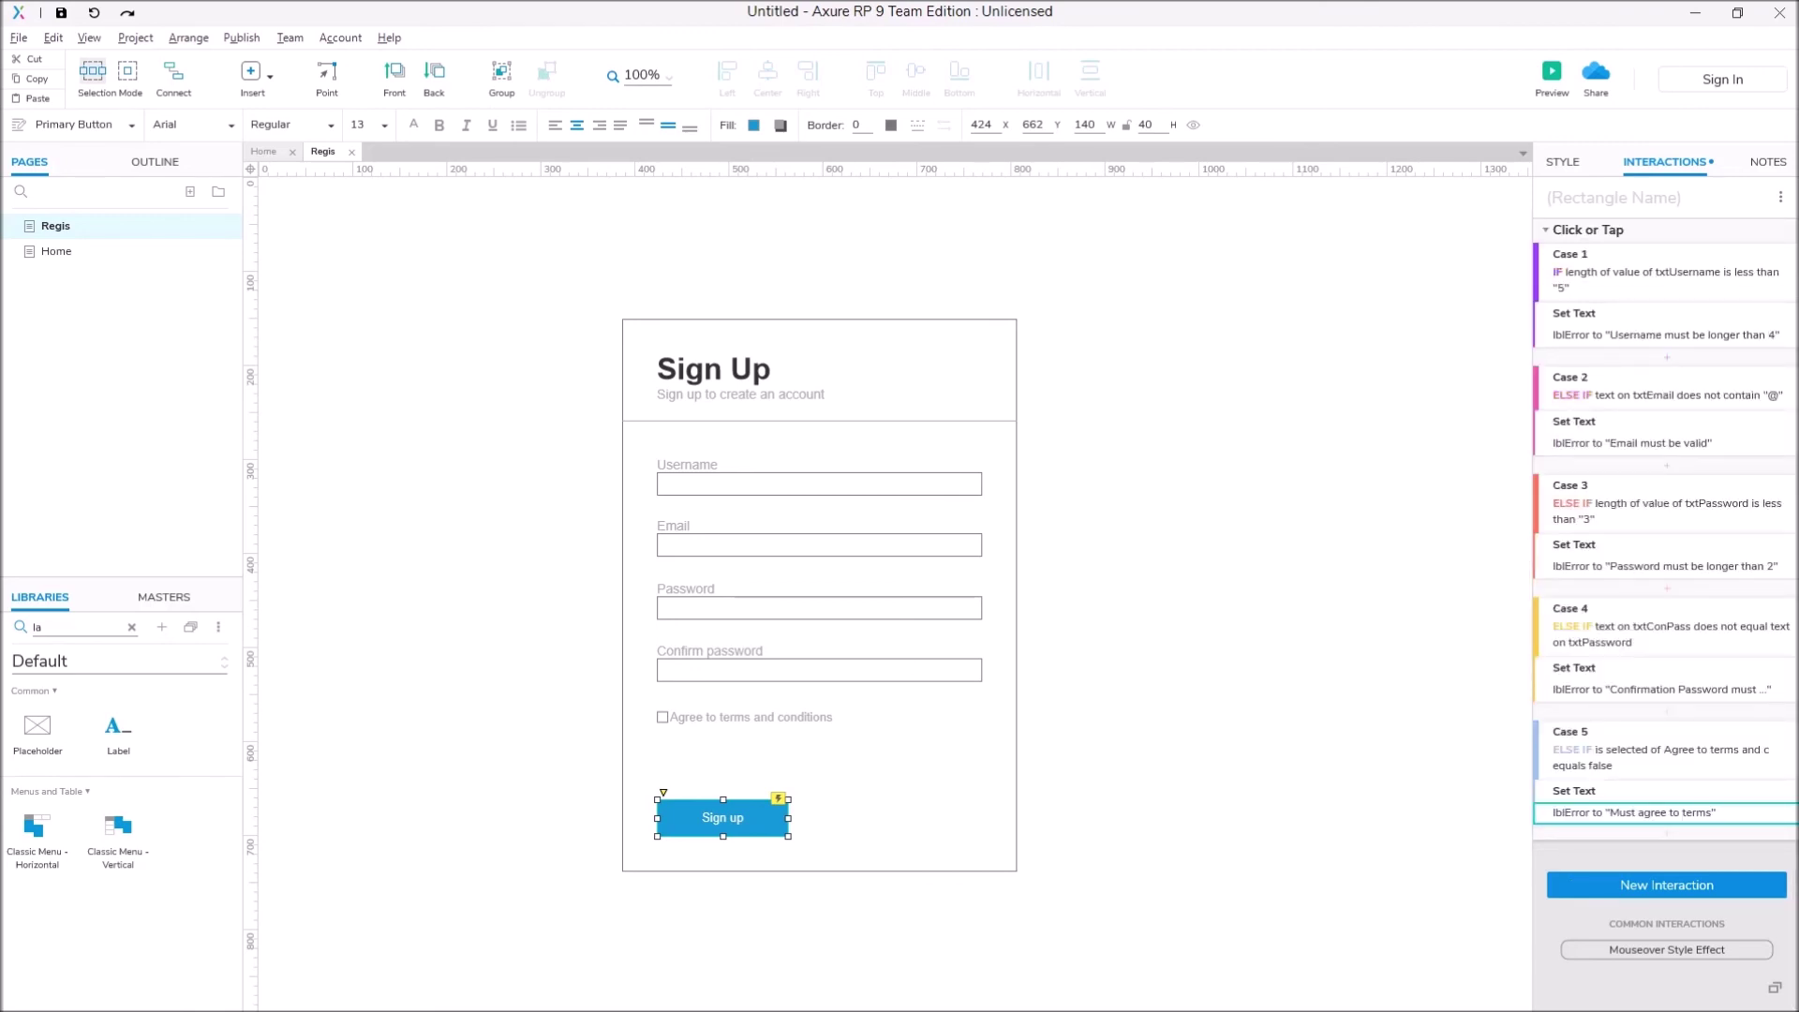
{"action": "left_click", "coordinate": [1758, 229]}
Step: Make Case 6 an Else If true case that opens the Home page, then preview
{"action": "left_click", "coordinate": [1127, 701]}
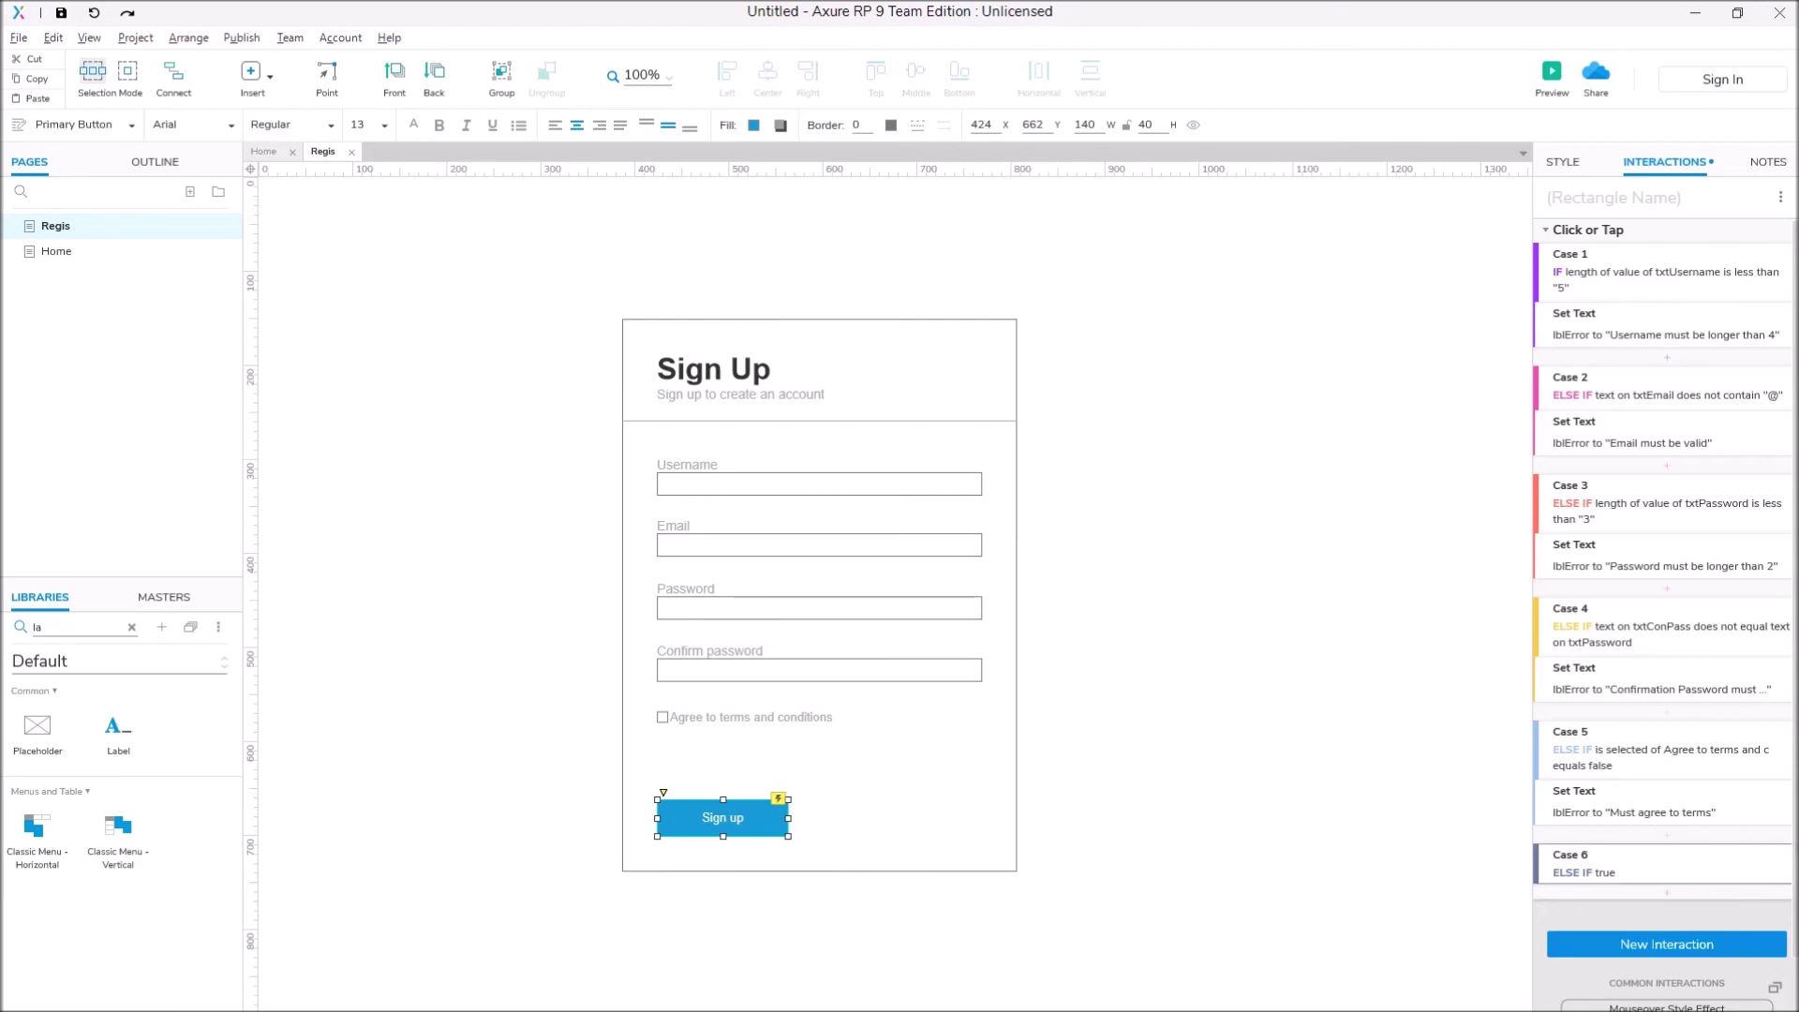
{"action": "left_click", "coordinate": [1667, 892]}
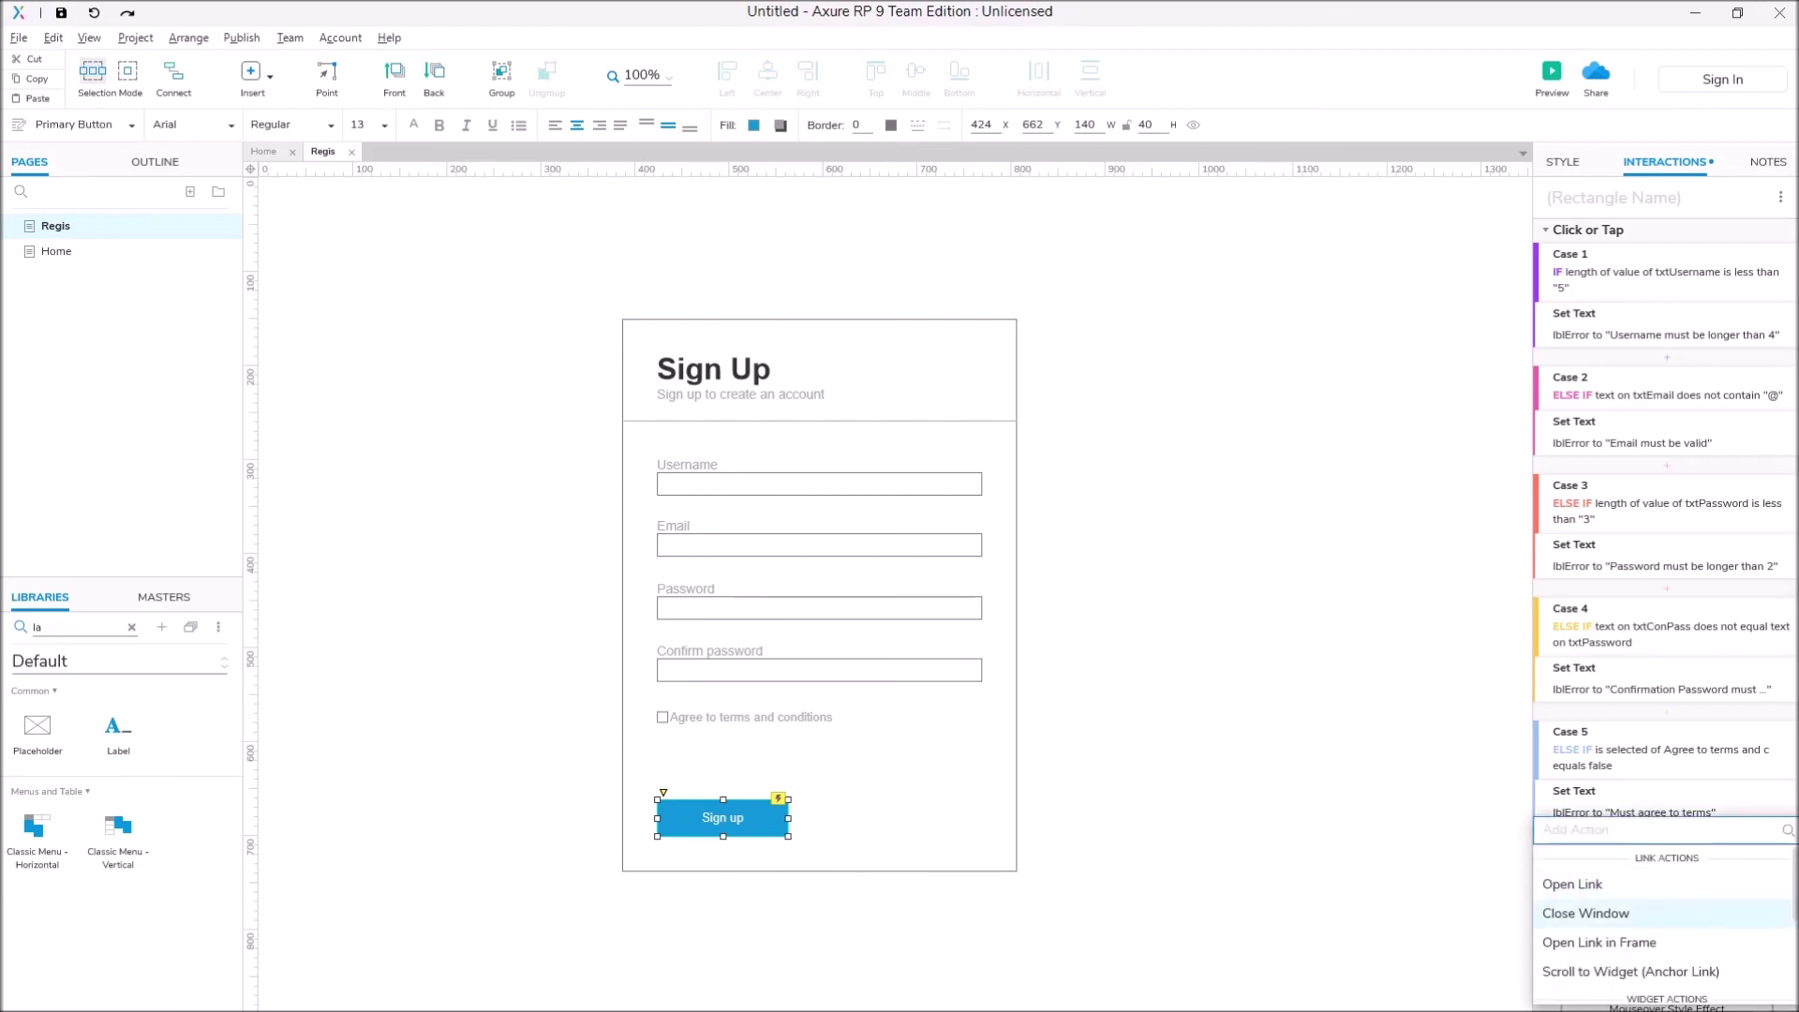
{"action": "key", "text": "Return"}
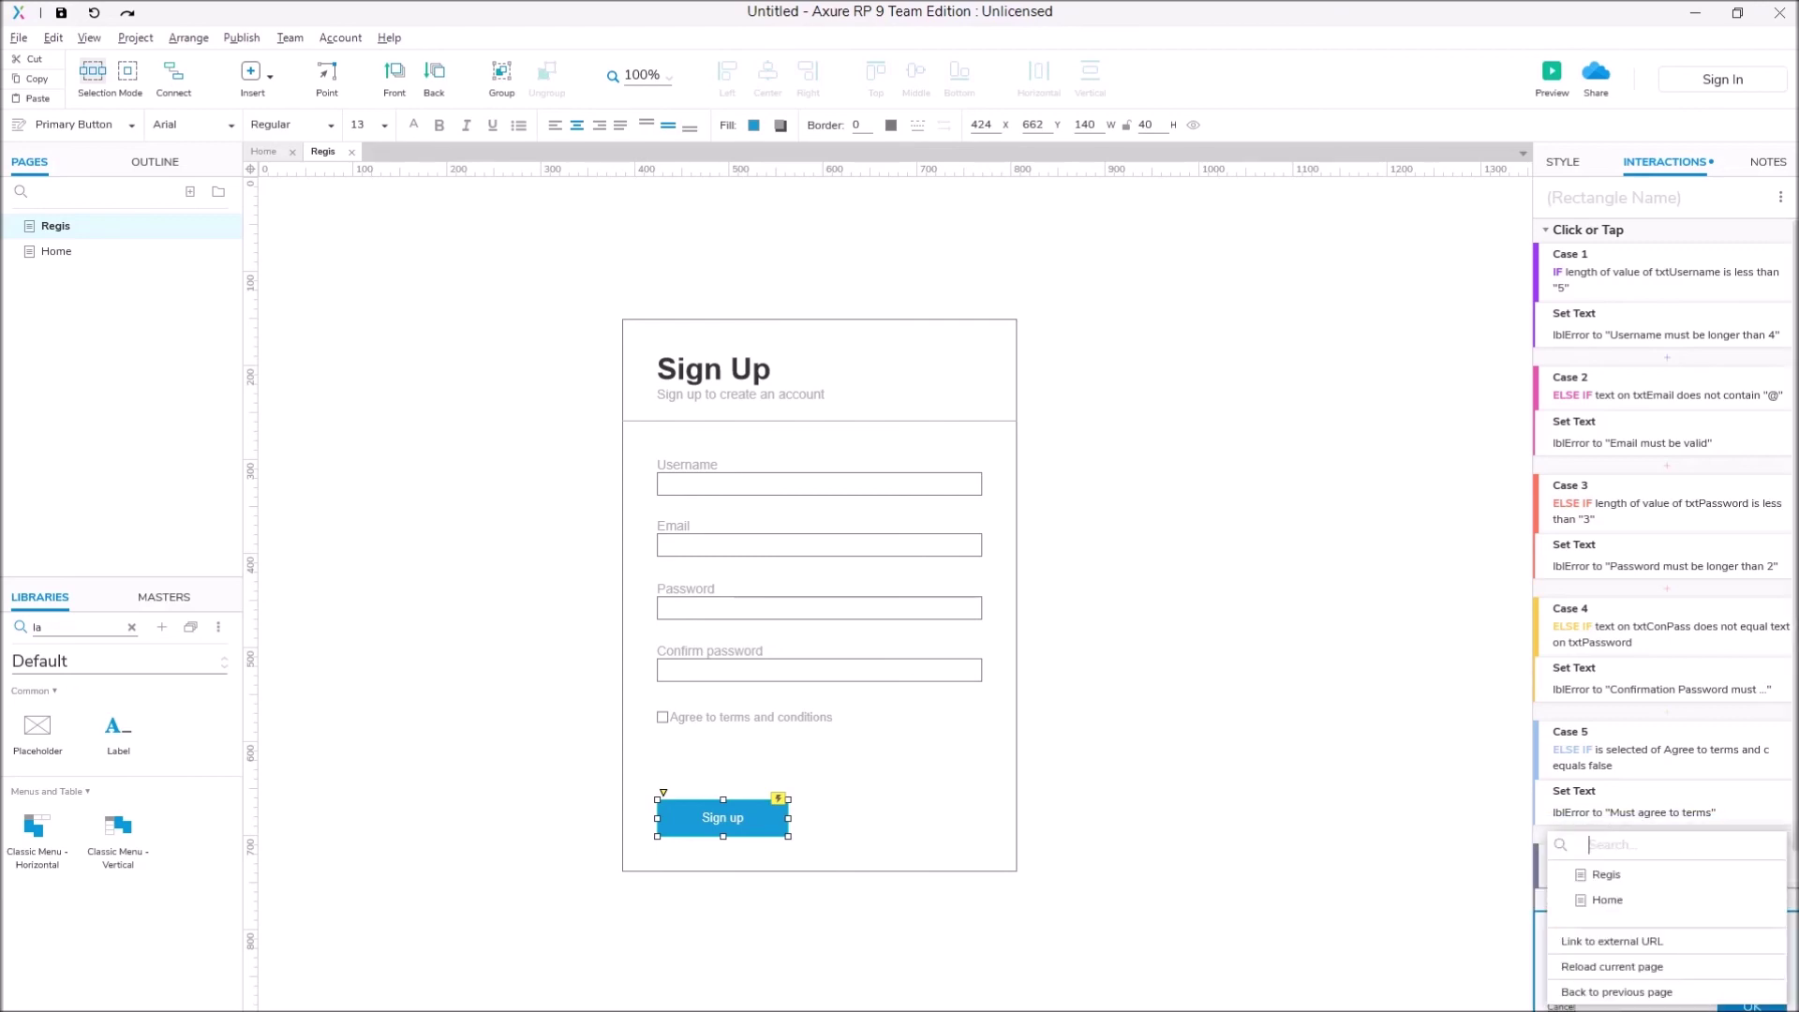
{"action": "key", "text": "Down"}
{"action": "key", "text": "Down"}
{"action": "key", "text": "Return"}
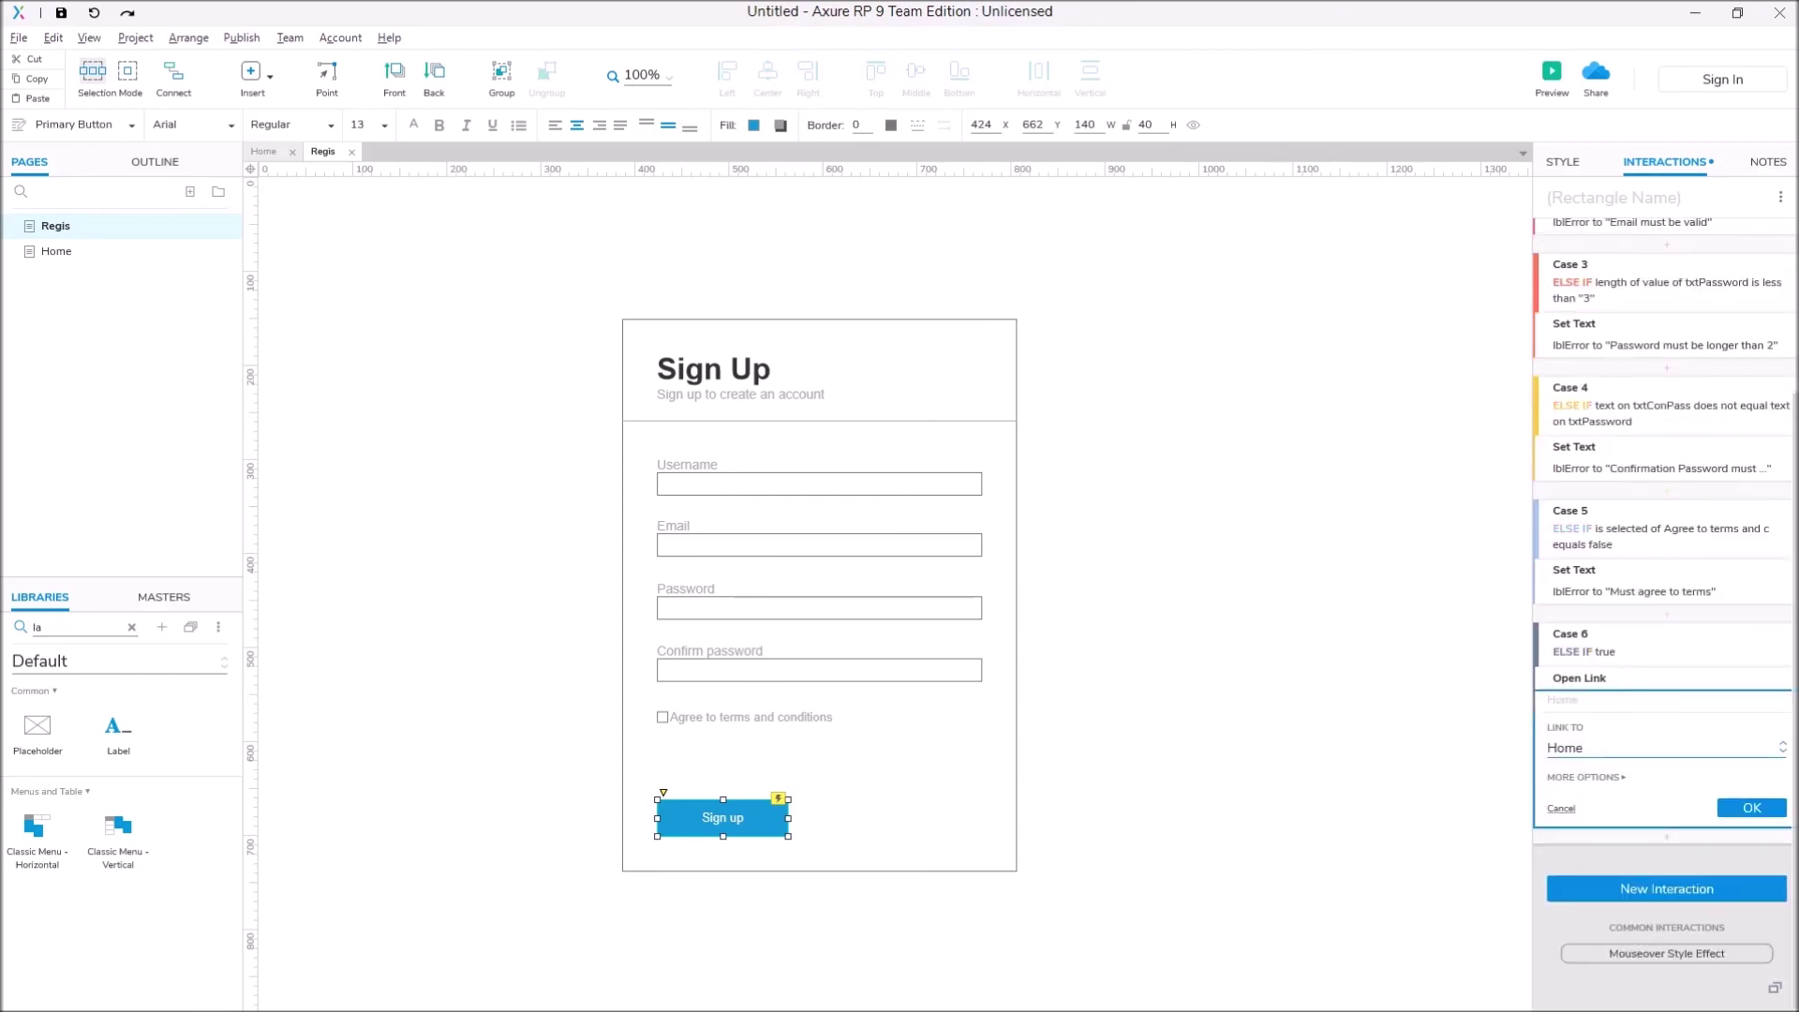
{"action": "key", "text": "Return"}
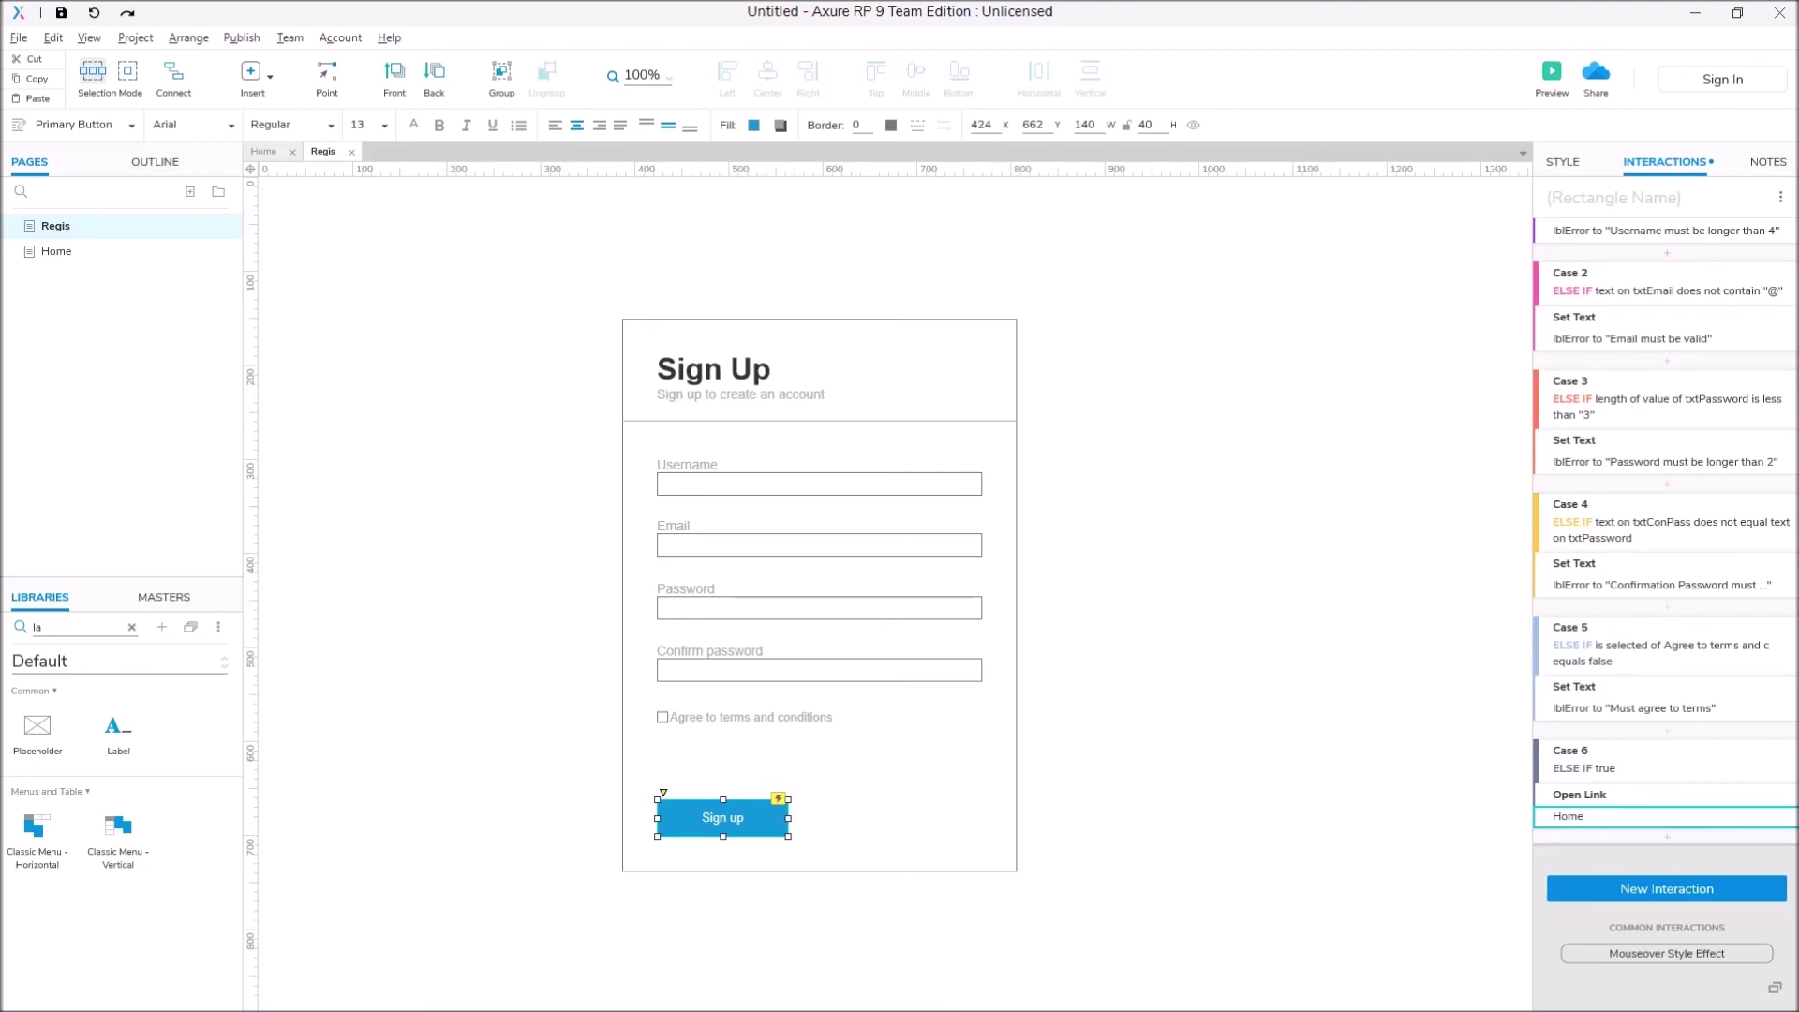
{"action": "key", "text": "ctrl+period"}
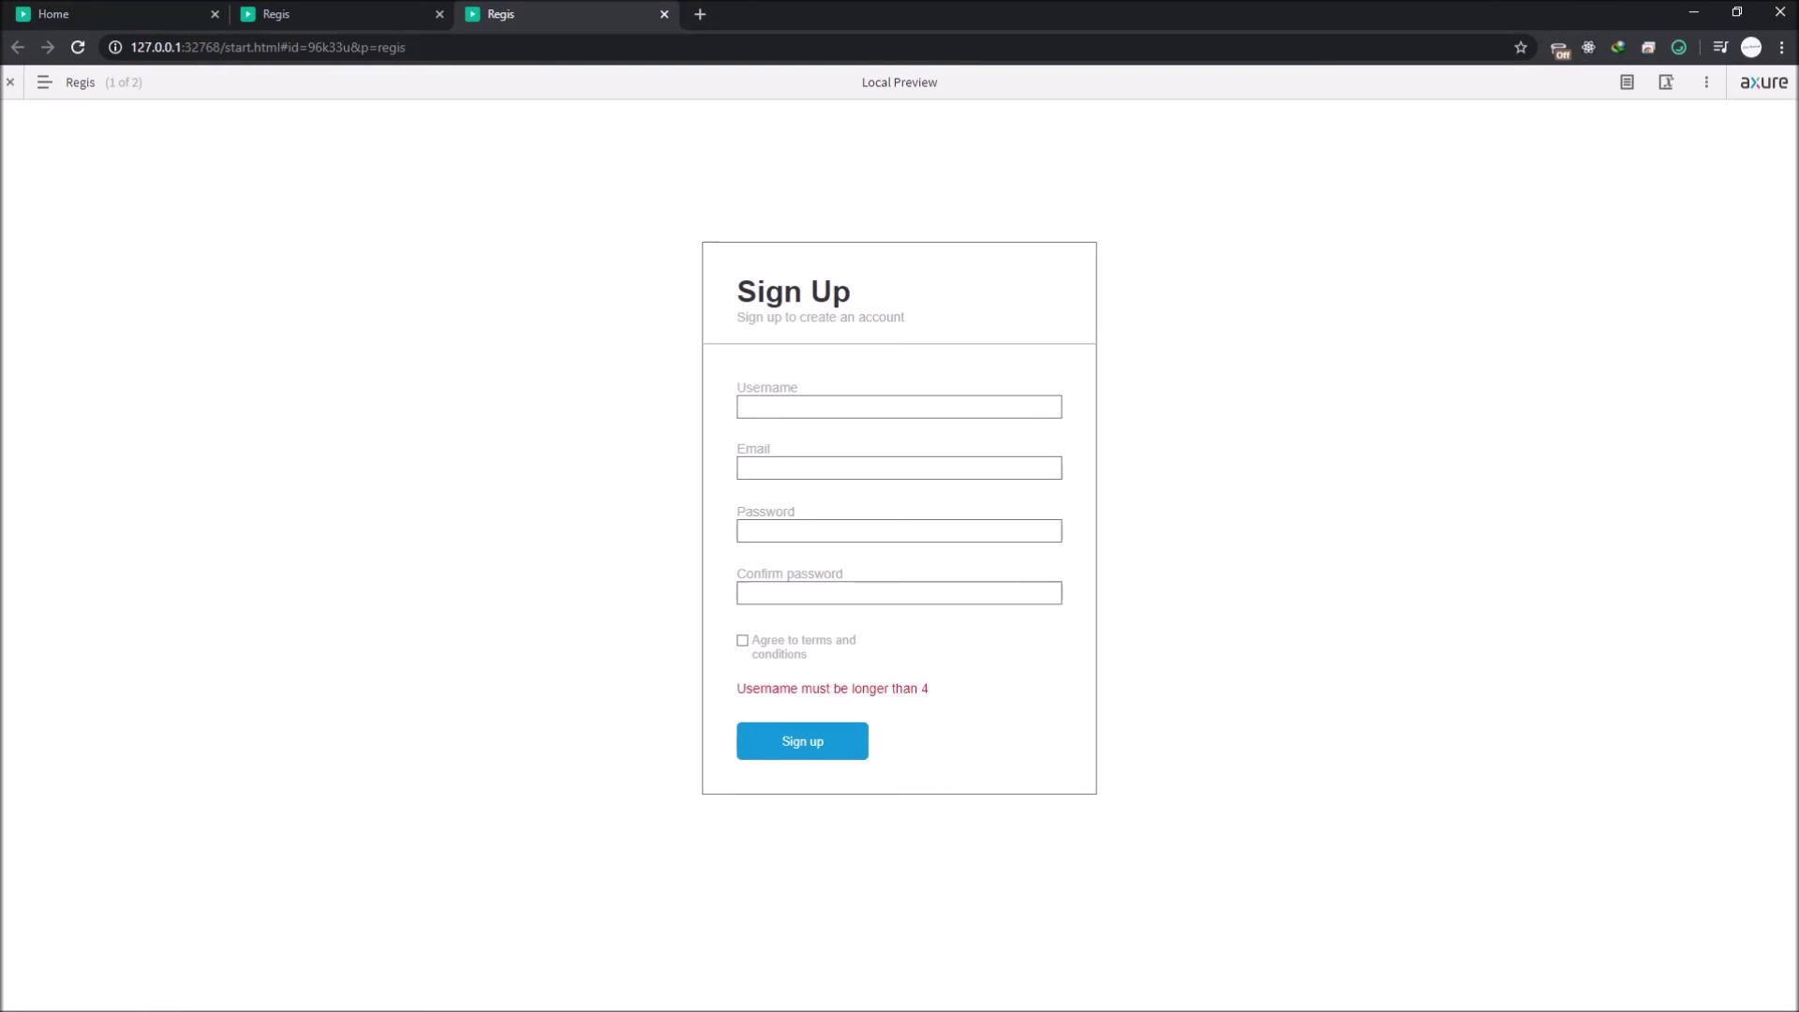
Step: In the preview, fill the Email and Password fields, submit, dismiss the save-password prompt, return to Axure
{"action": "type", "text": "asddd"}
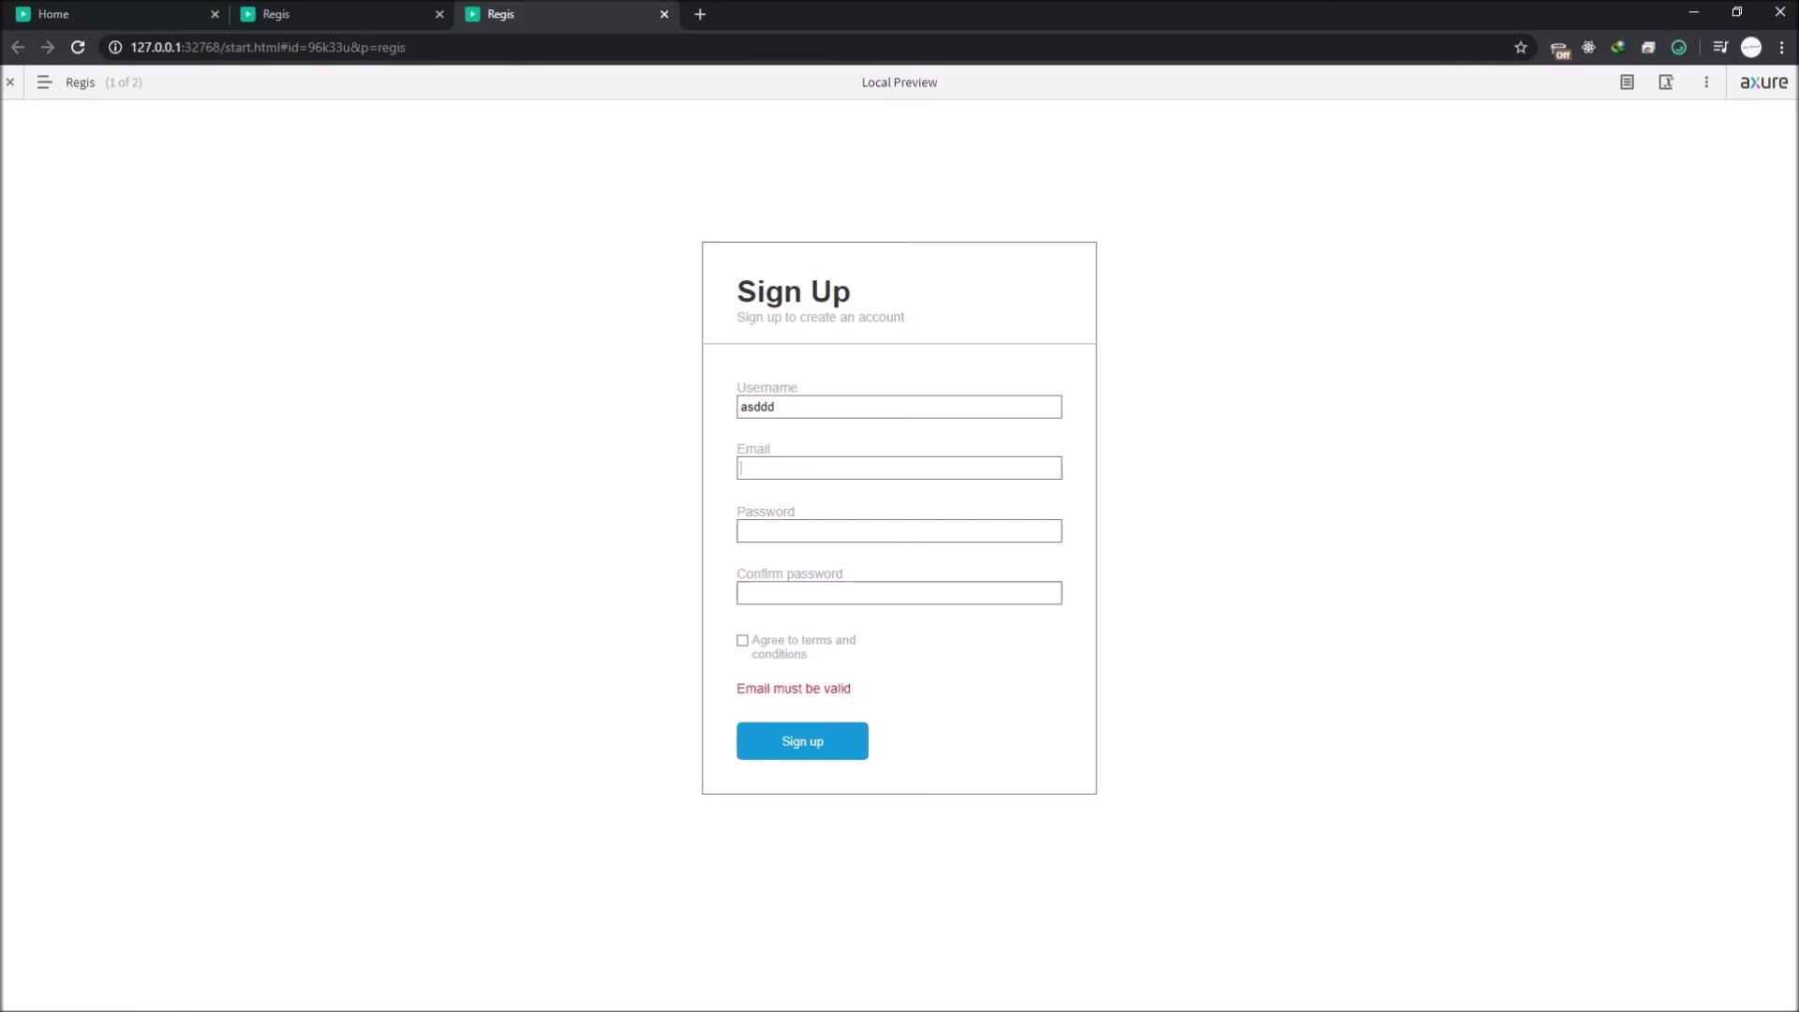
{"action": "type", "text": "asdasd@"}
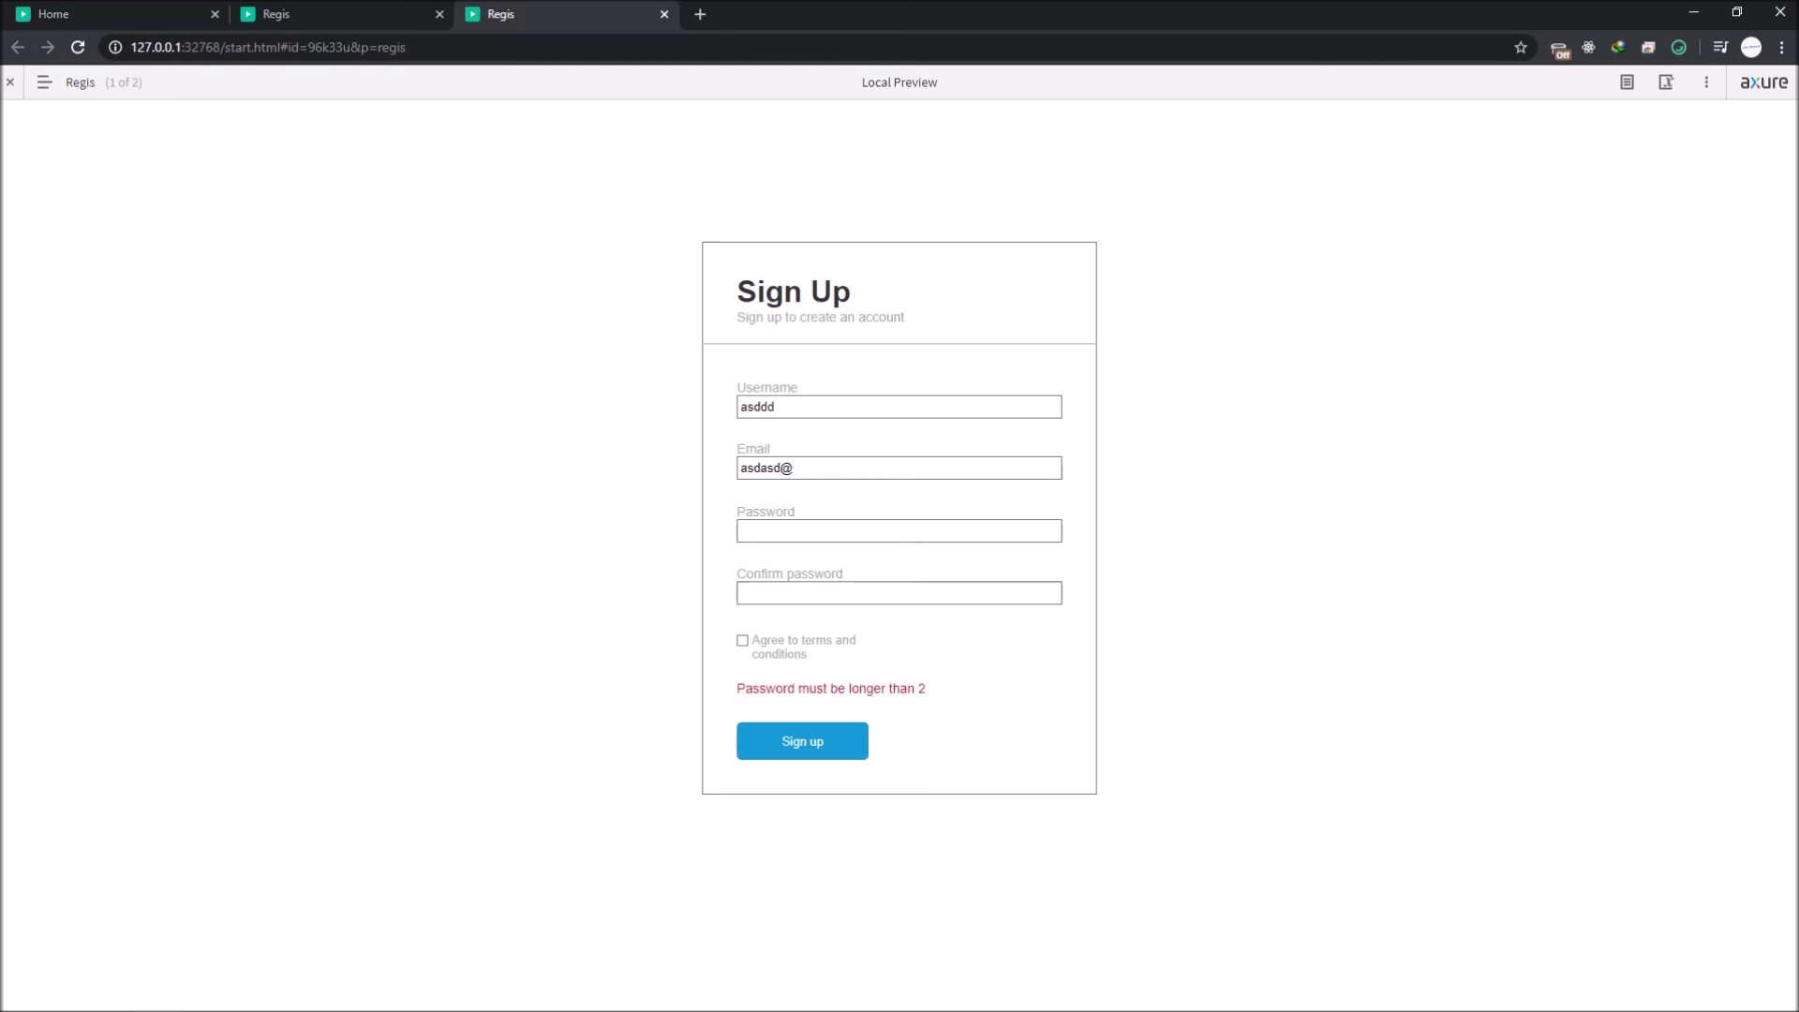
{"action": "left_click", "coordinate": [899, 530]}
{"action": "type", "text": "asd"}
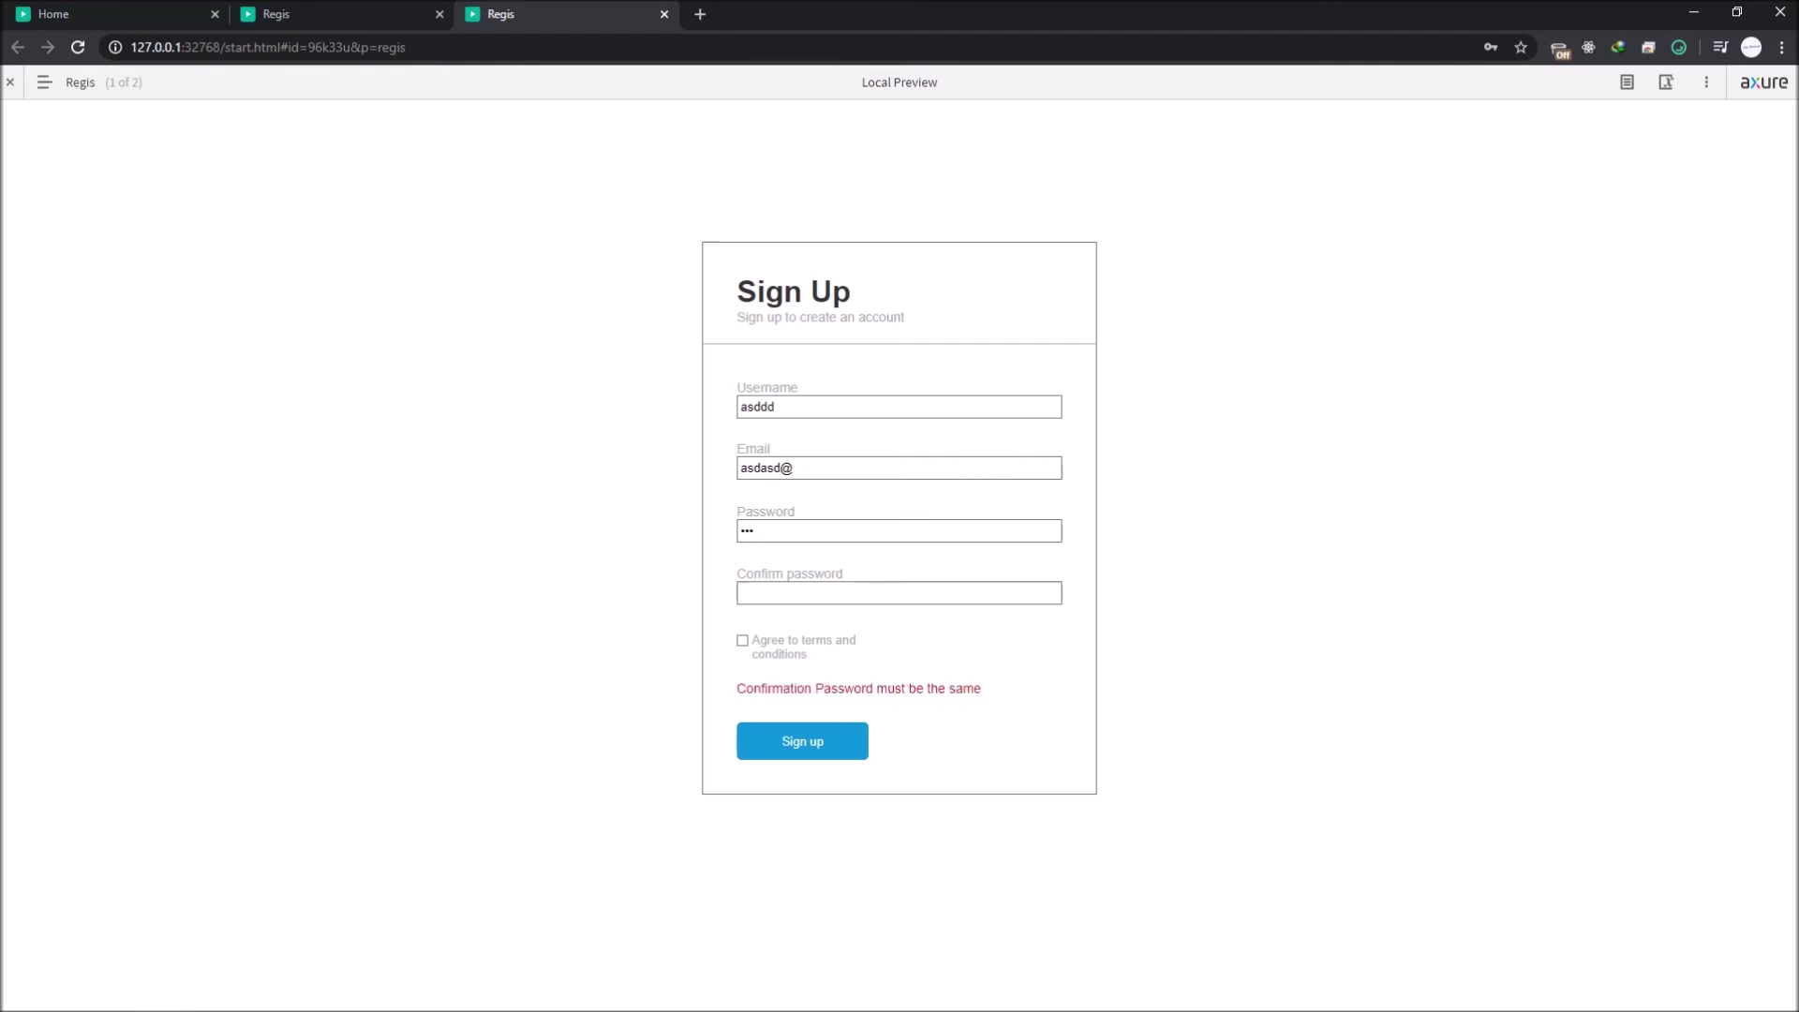
{"action": "type", "text": "asd"}
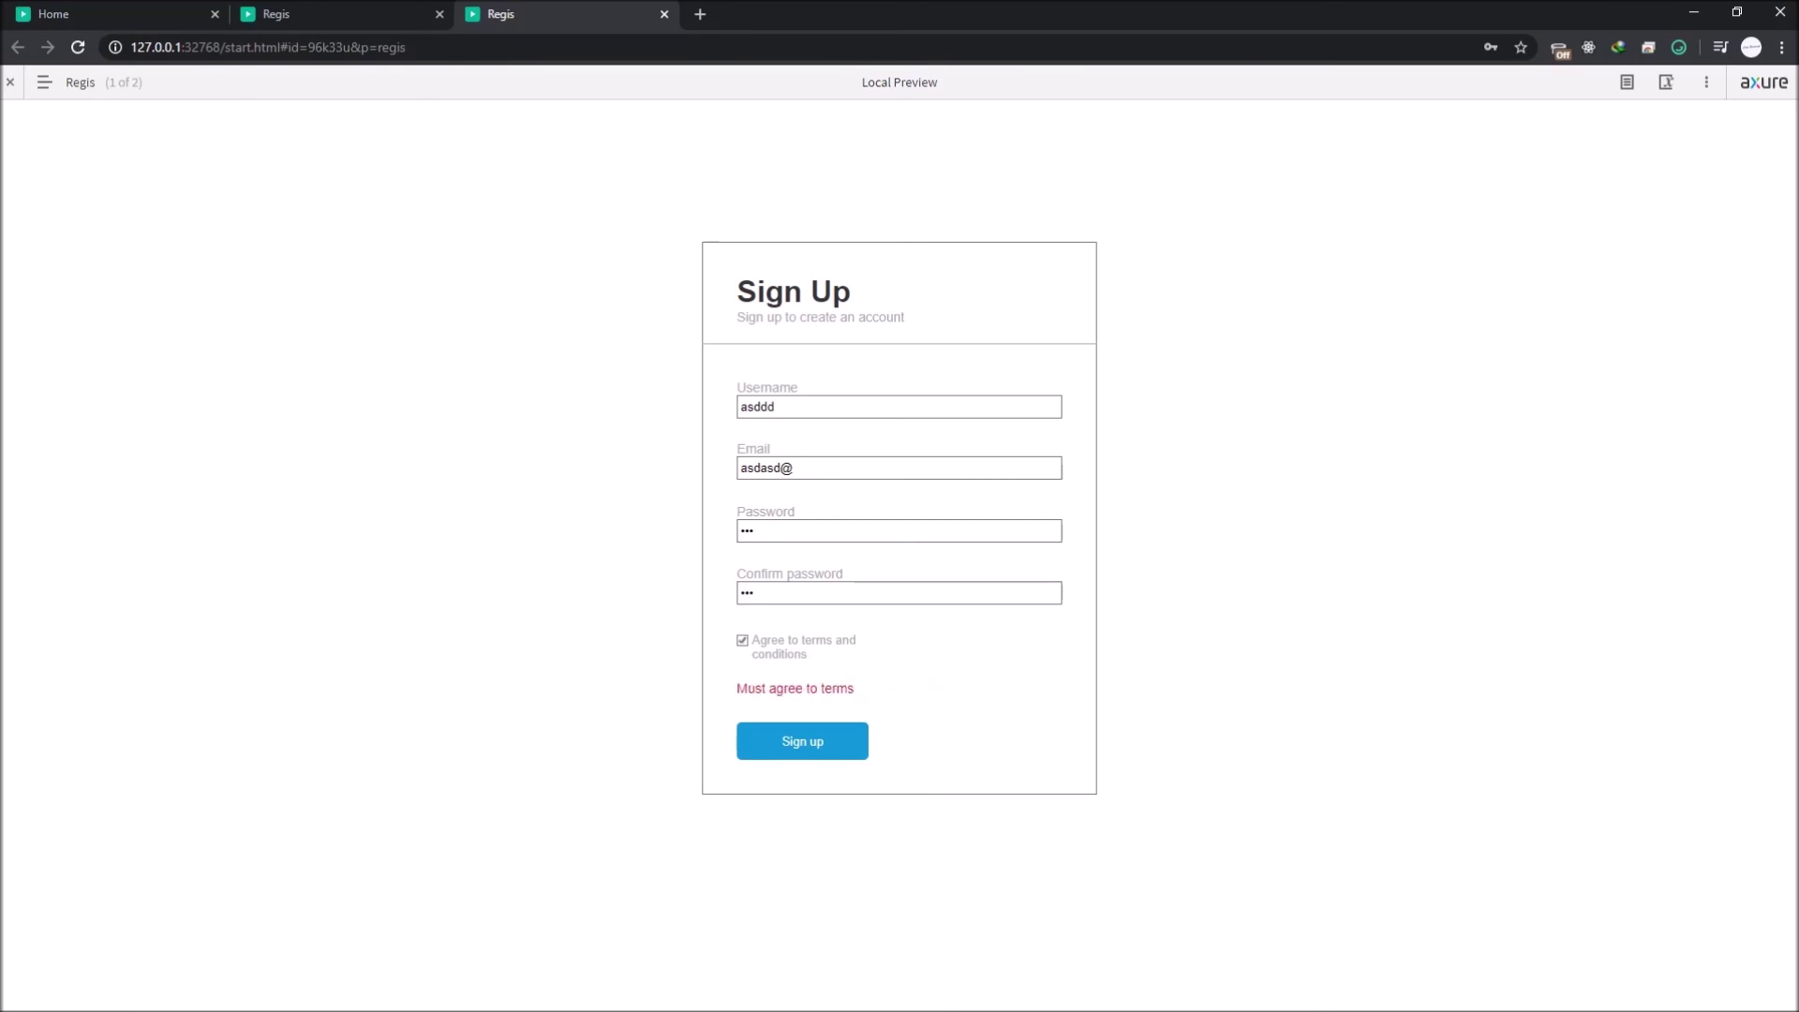
{"action": "left_click", "coordinate": [802, 741]}
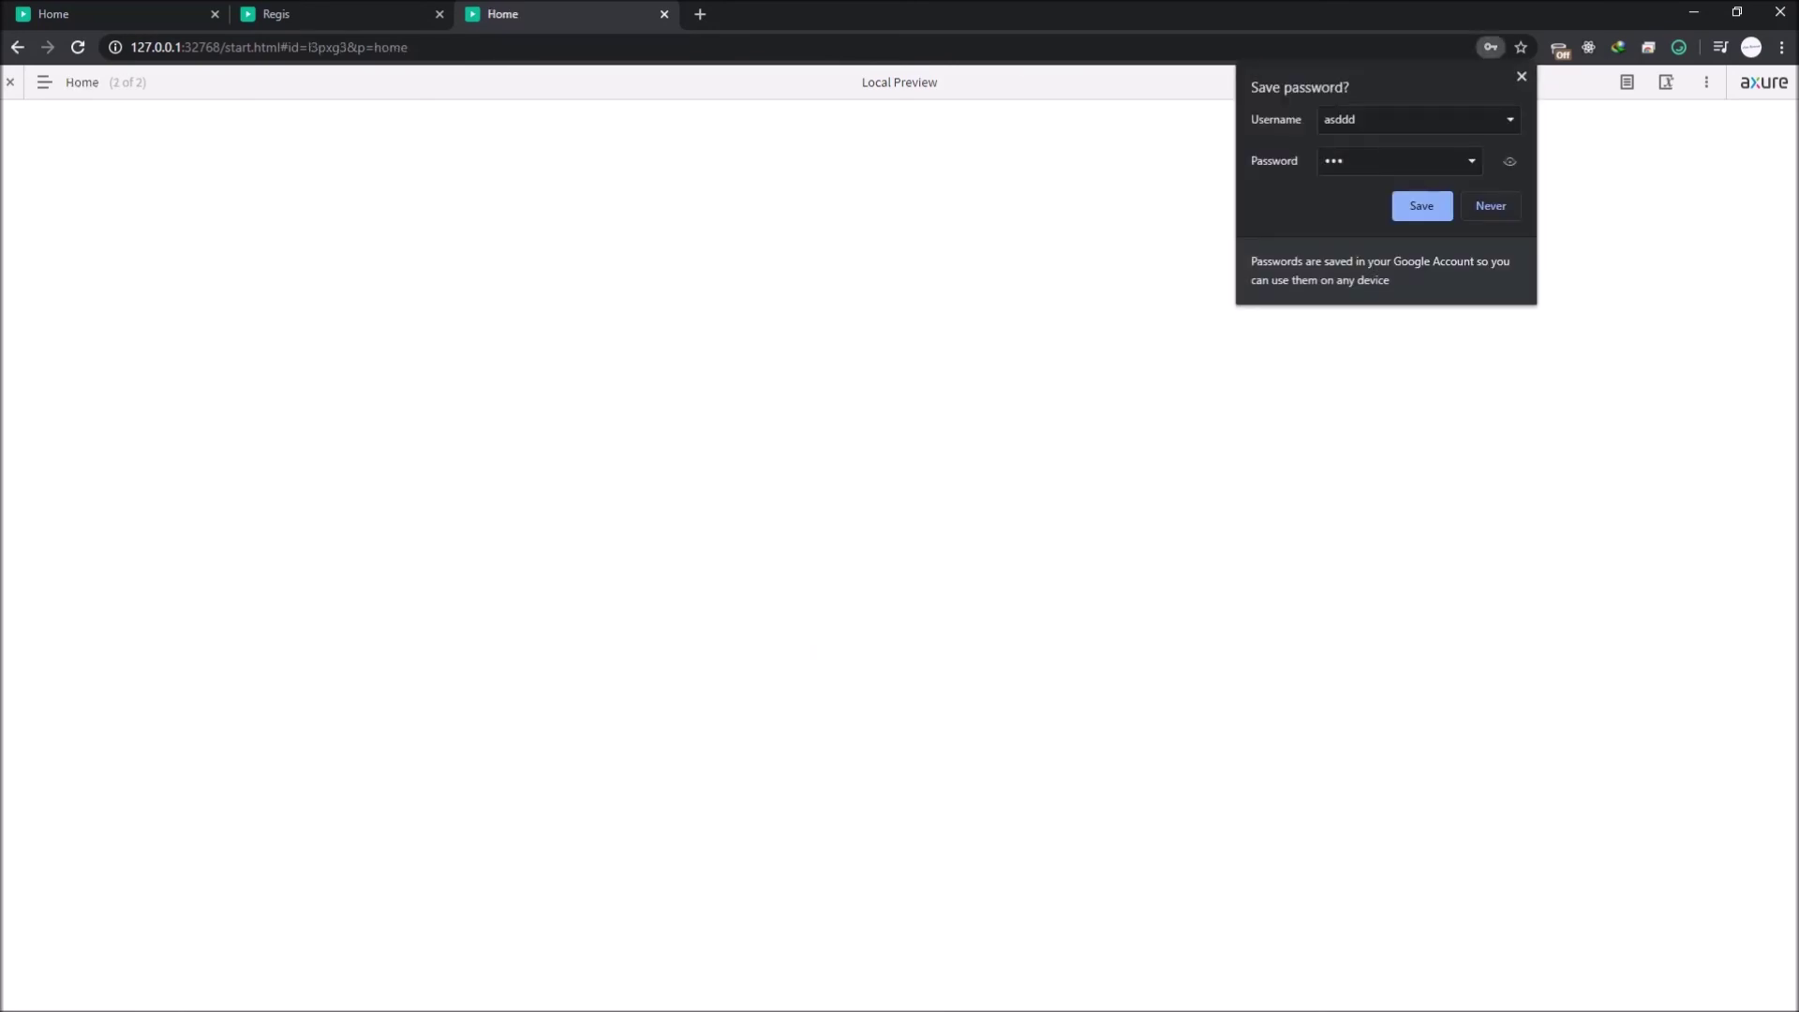
{"action": "left_click", "coordinate": [1423, 205]}
{"action": "key", "text": "alt+Tab"}
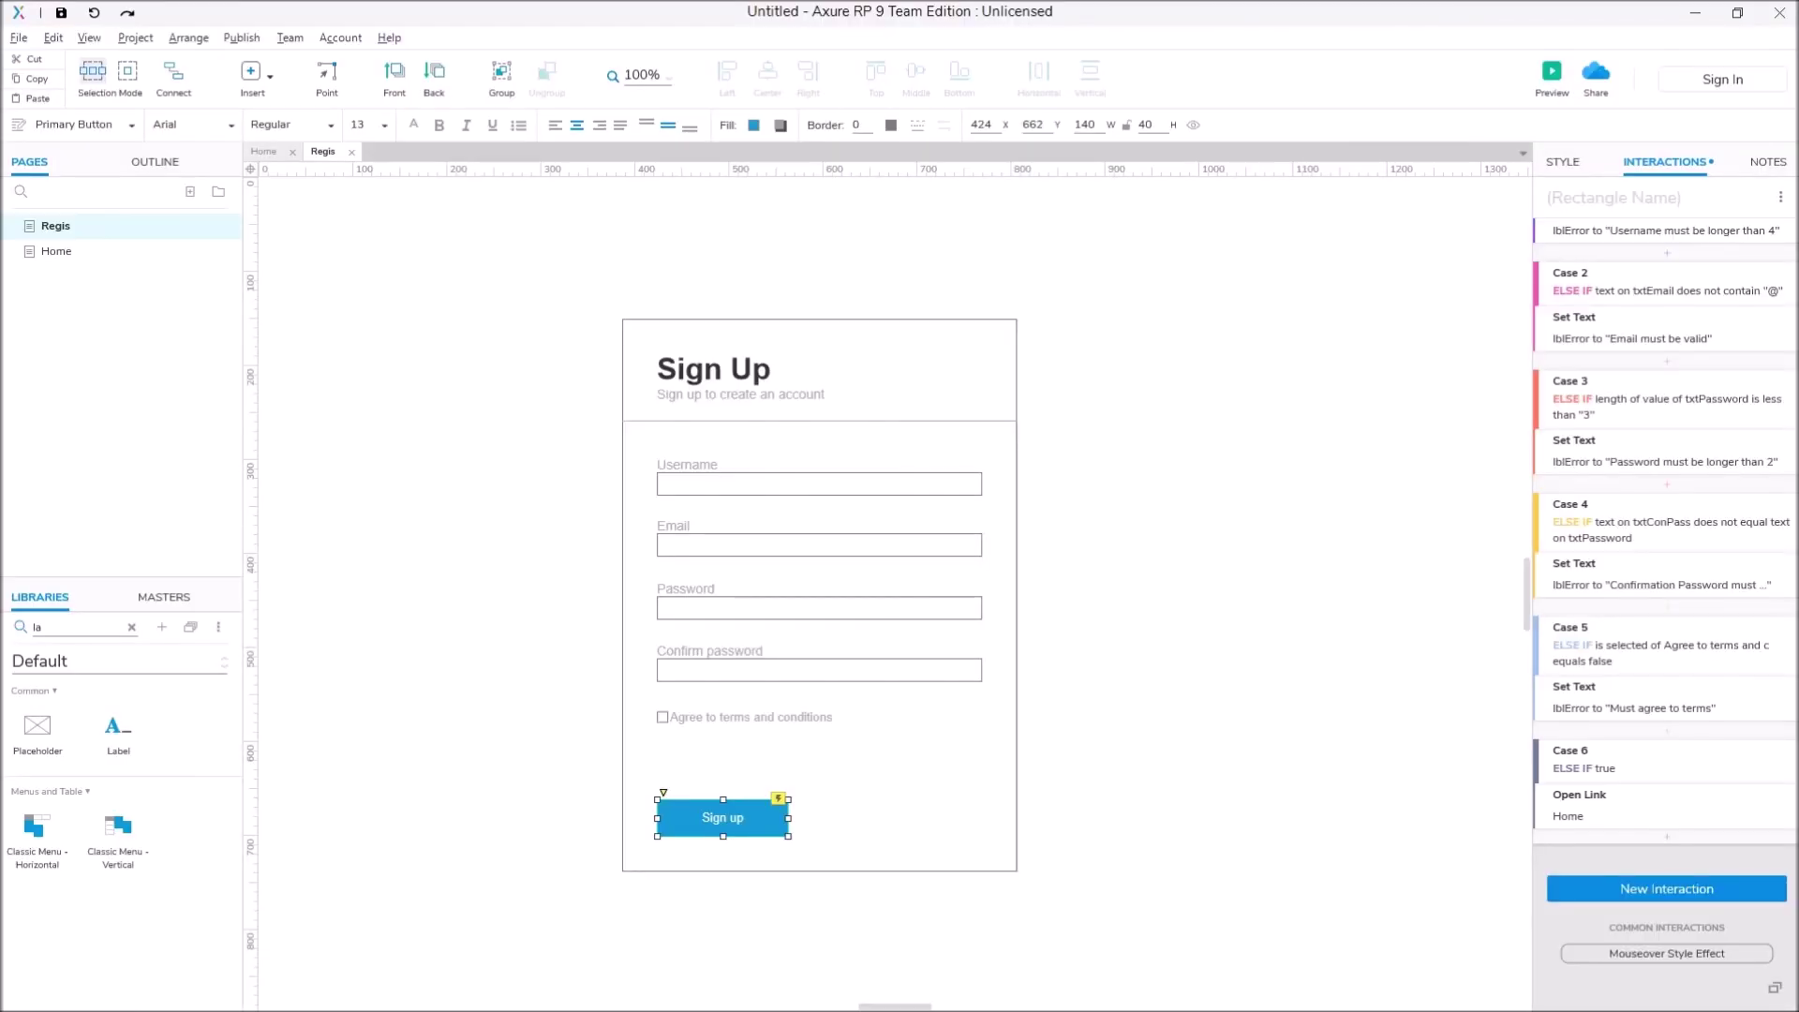
Step: Place a Heading 1 reading 'Home' on the Home page and preview it
{"action": "left_click", "coordinate": [56, 251]}
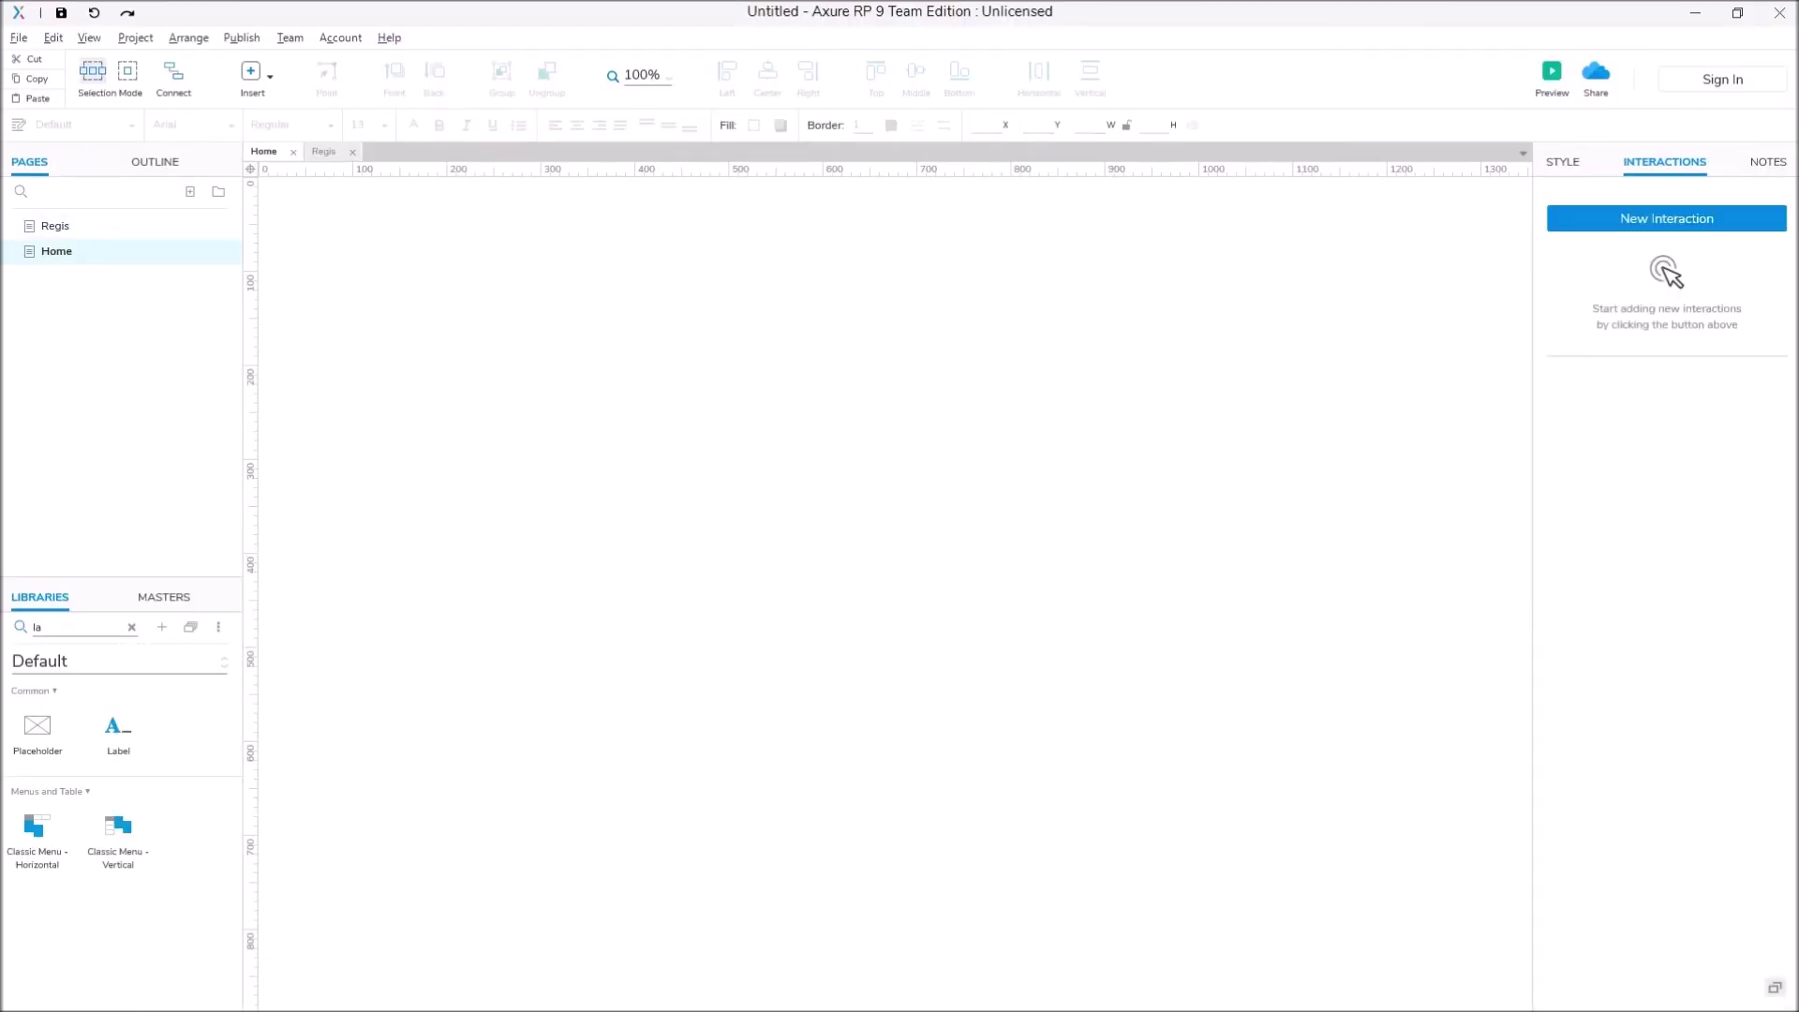
{"action": "left_click", "coordinate": [131, 627]}
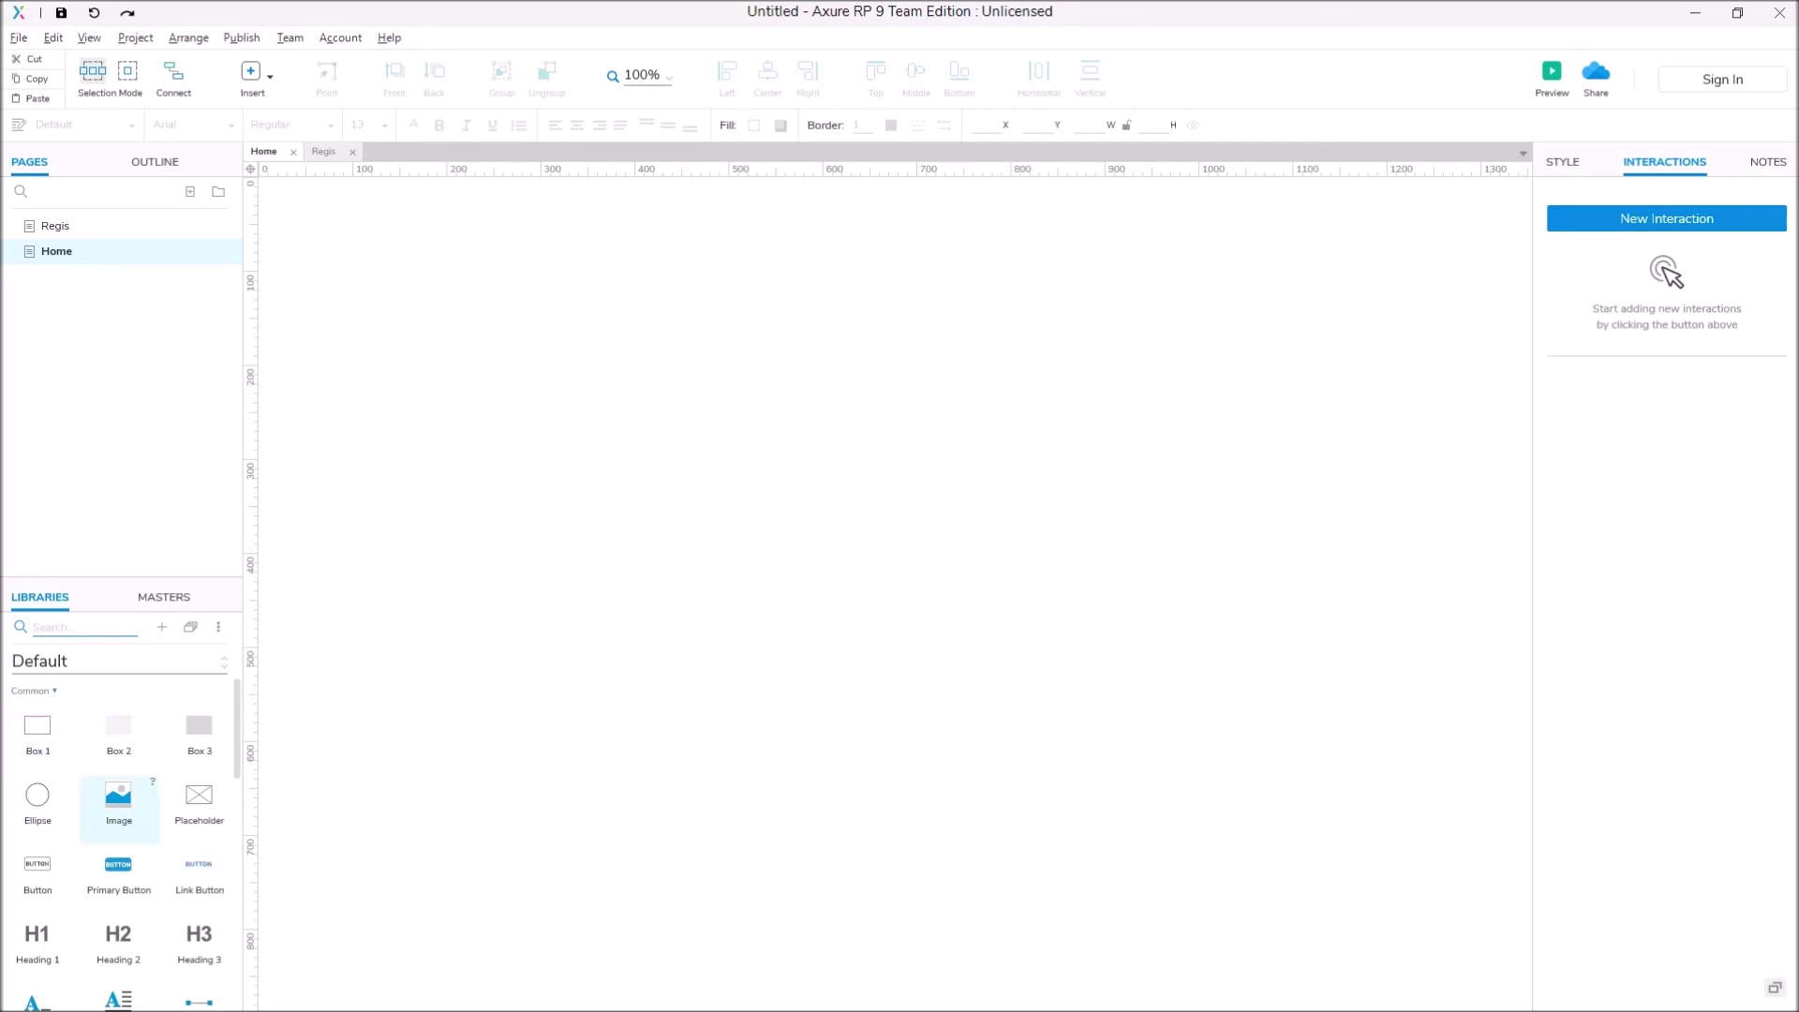
{"action": "left_click_drag", "start_coordinate": [36, 935], "coordinate": [773, 400]}
{"action": "double_click", "coordinate": [773, 400]}
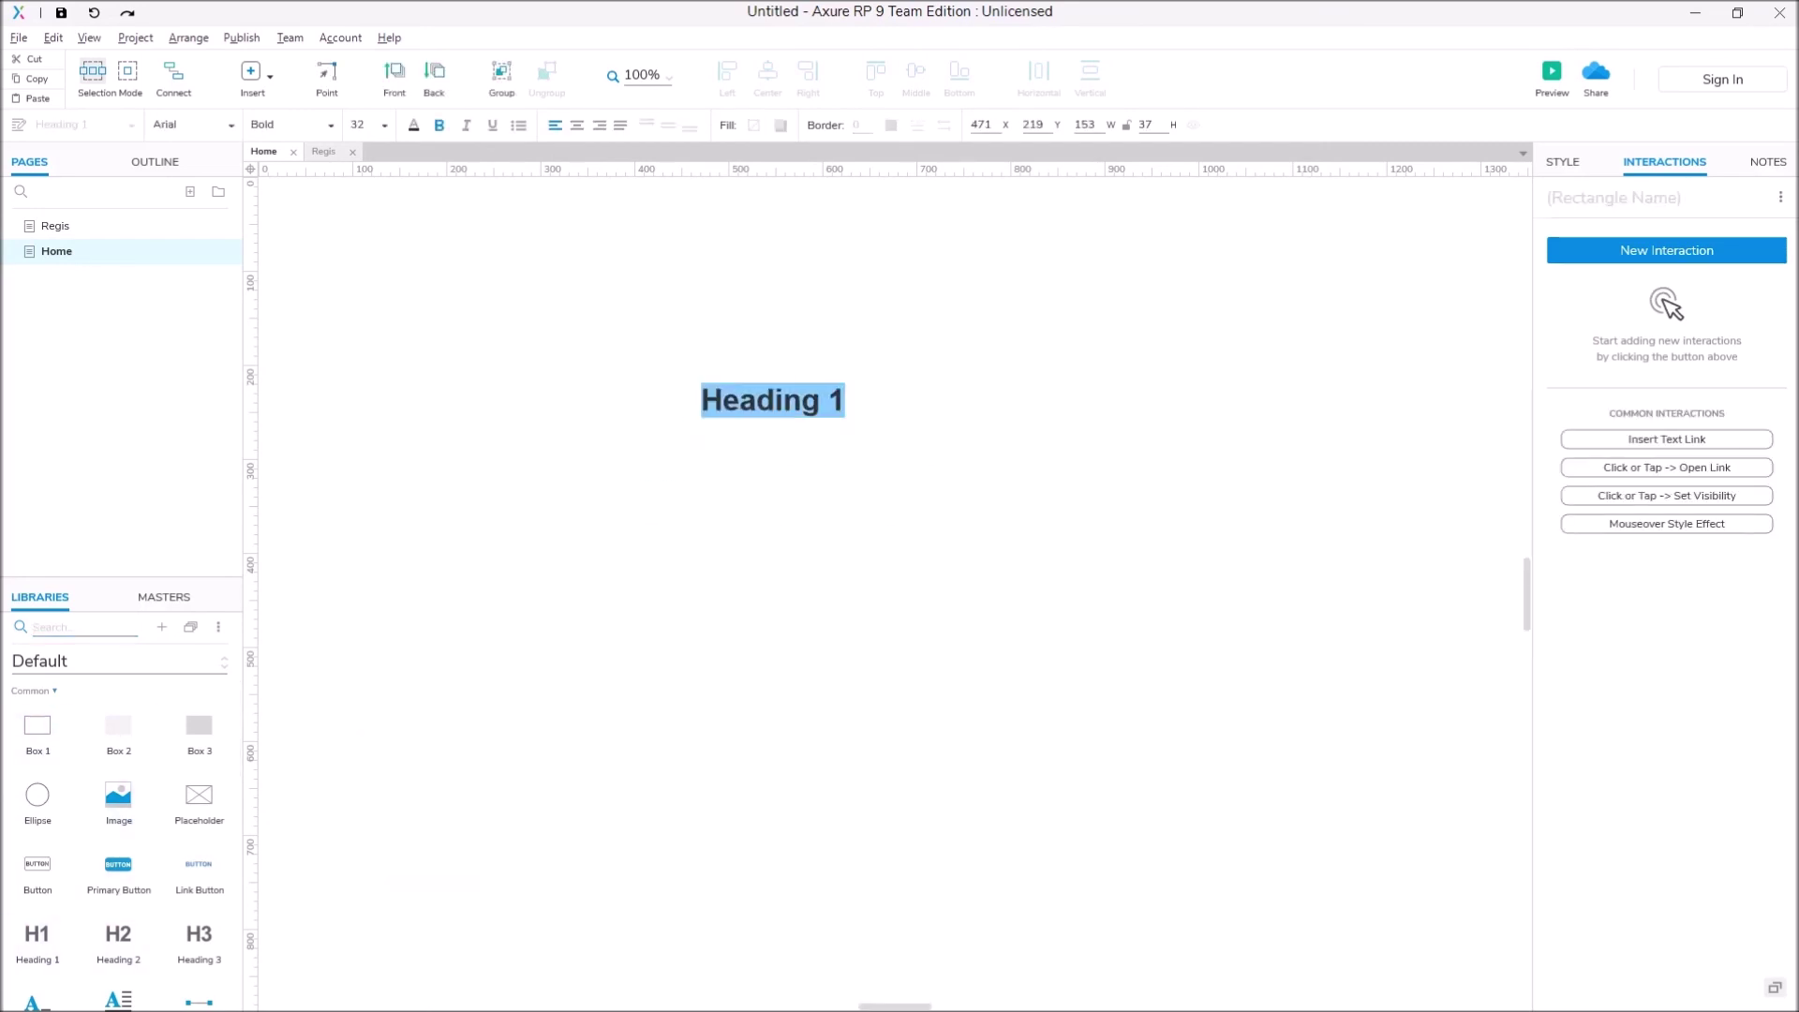
{"action": "type", "text": "Home"}
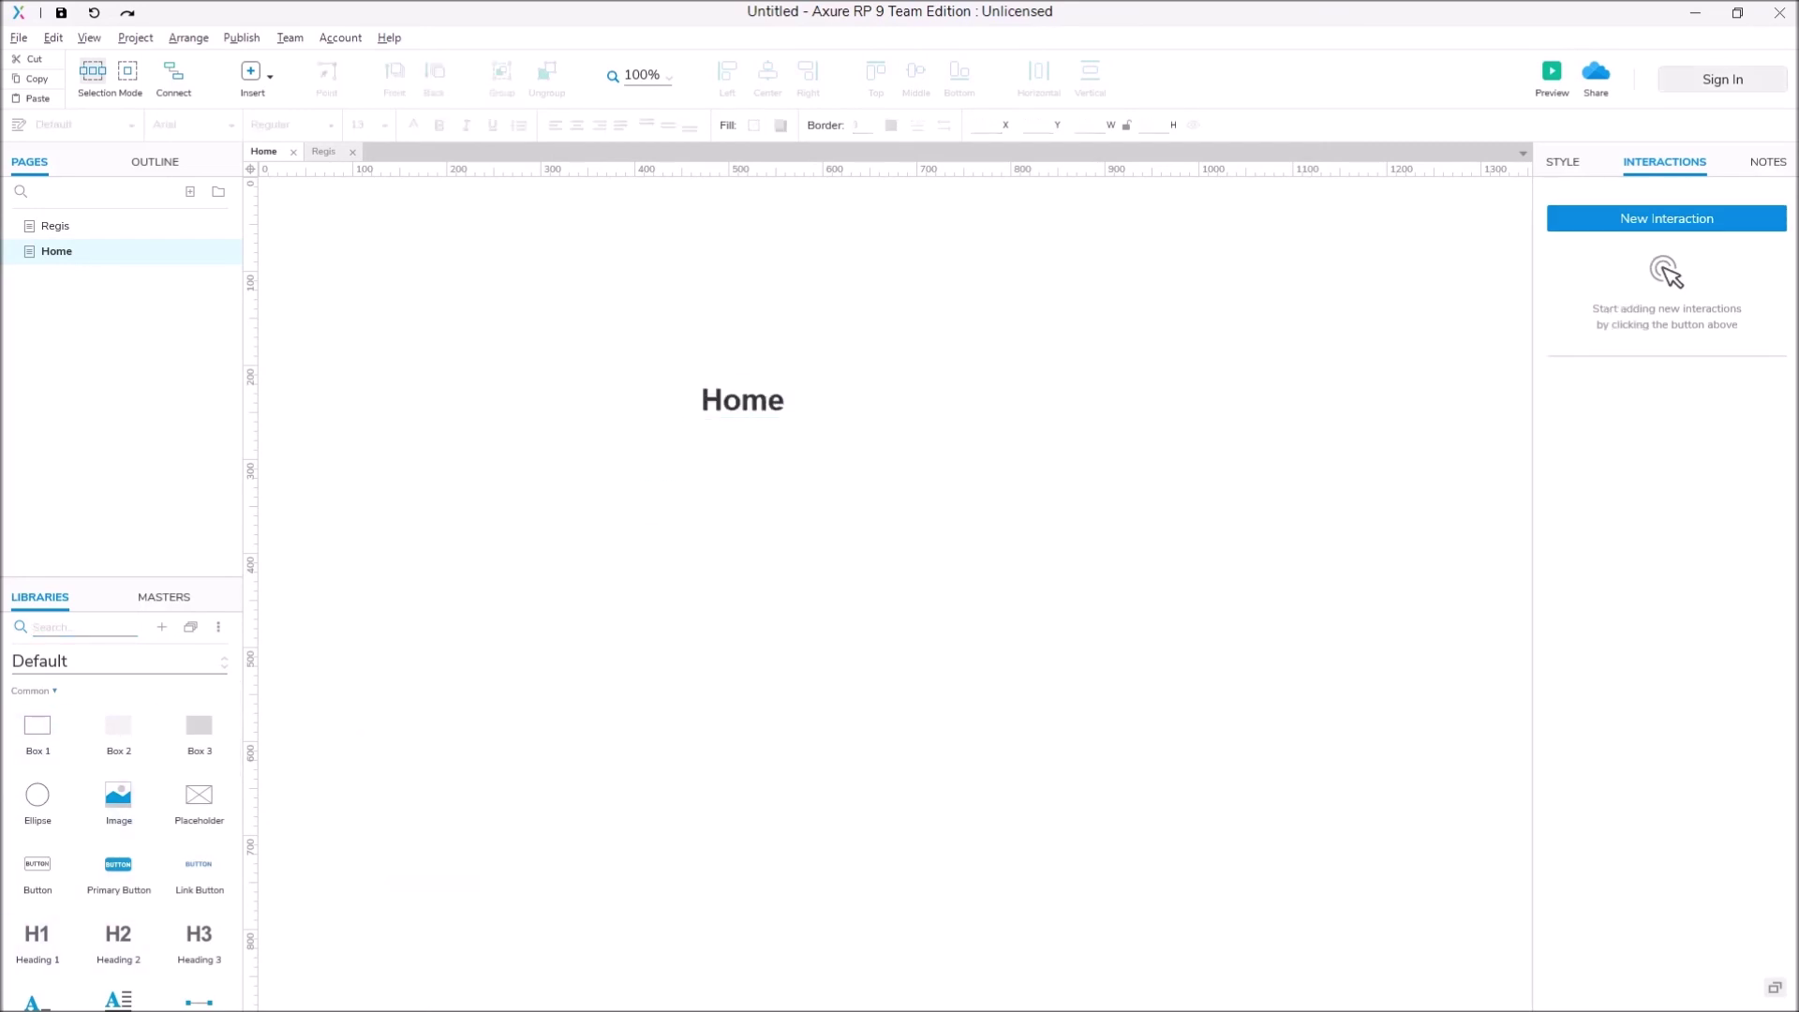
{"action": "left_click", "coordinate": [1552, 75]}
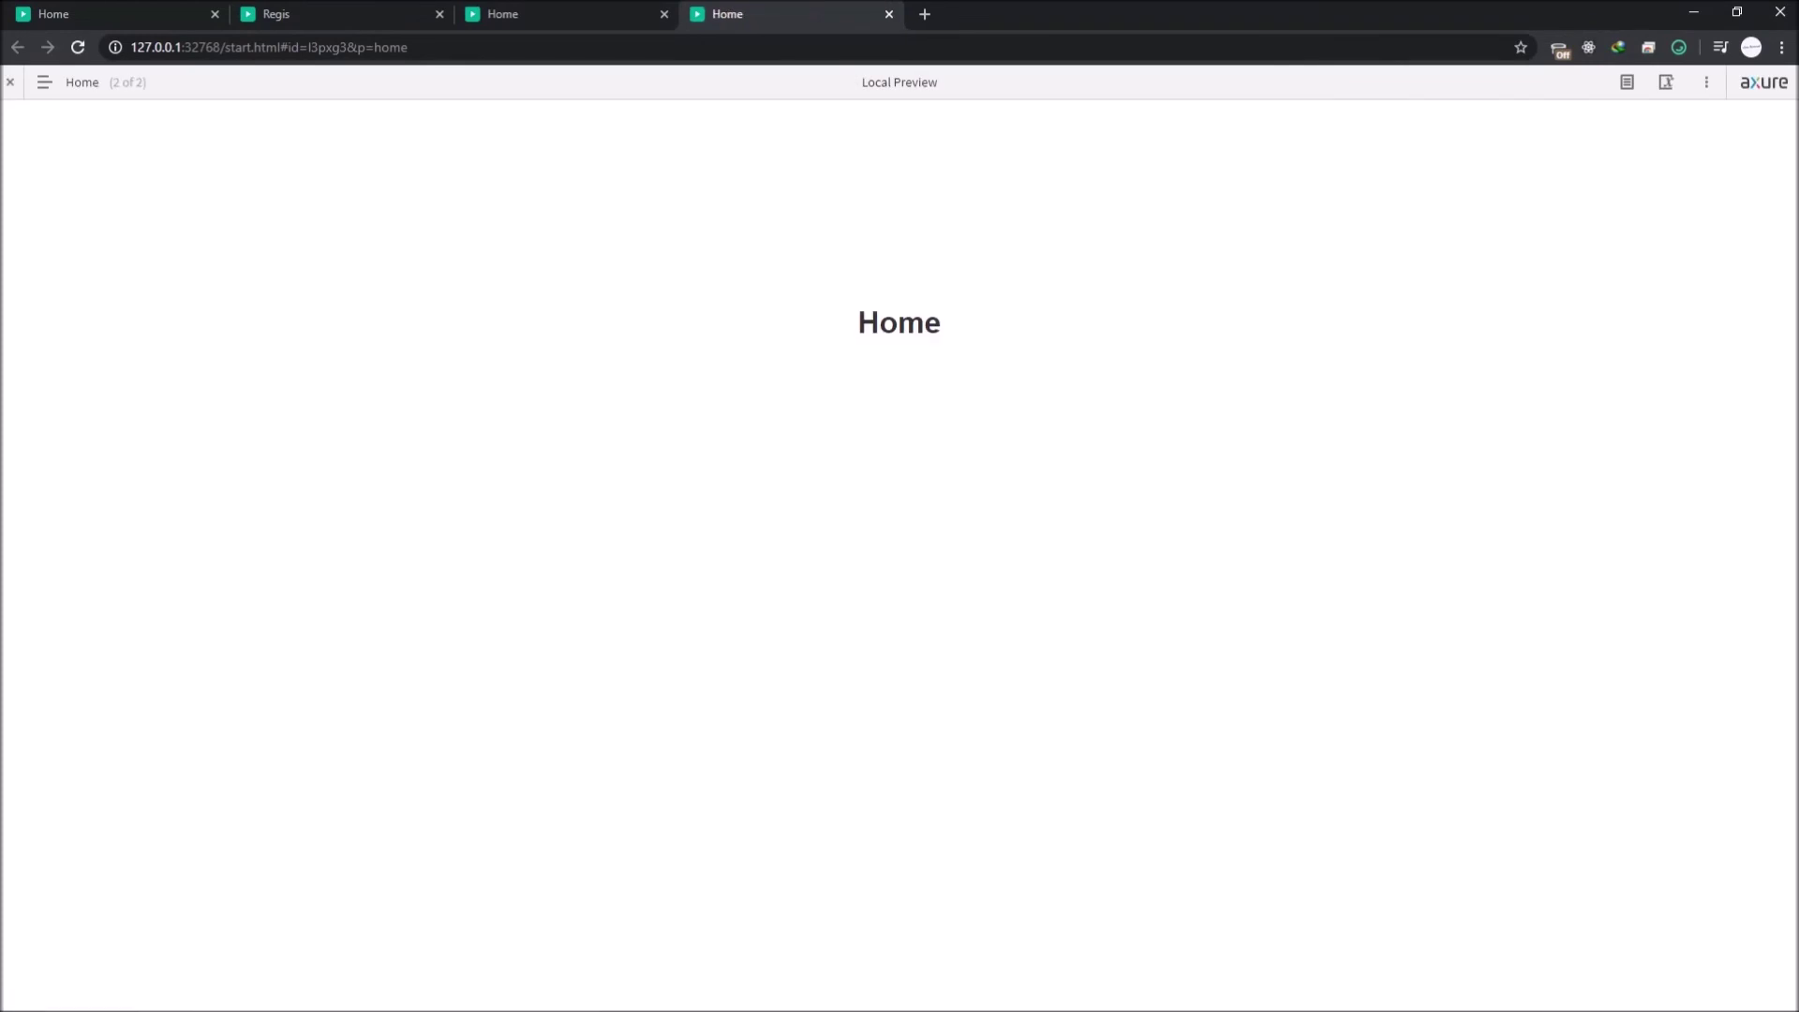
Step: Fill the Regis preview form with valid username, email and matching passwords, submit, then reopen Regis in Axure
{"action": "key", "text": "comma"}
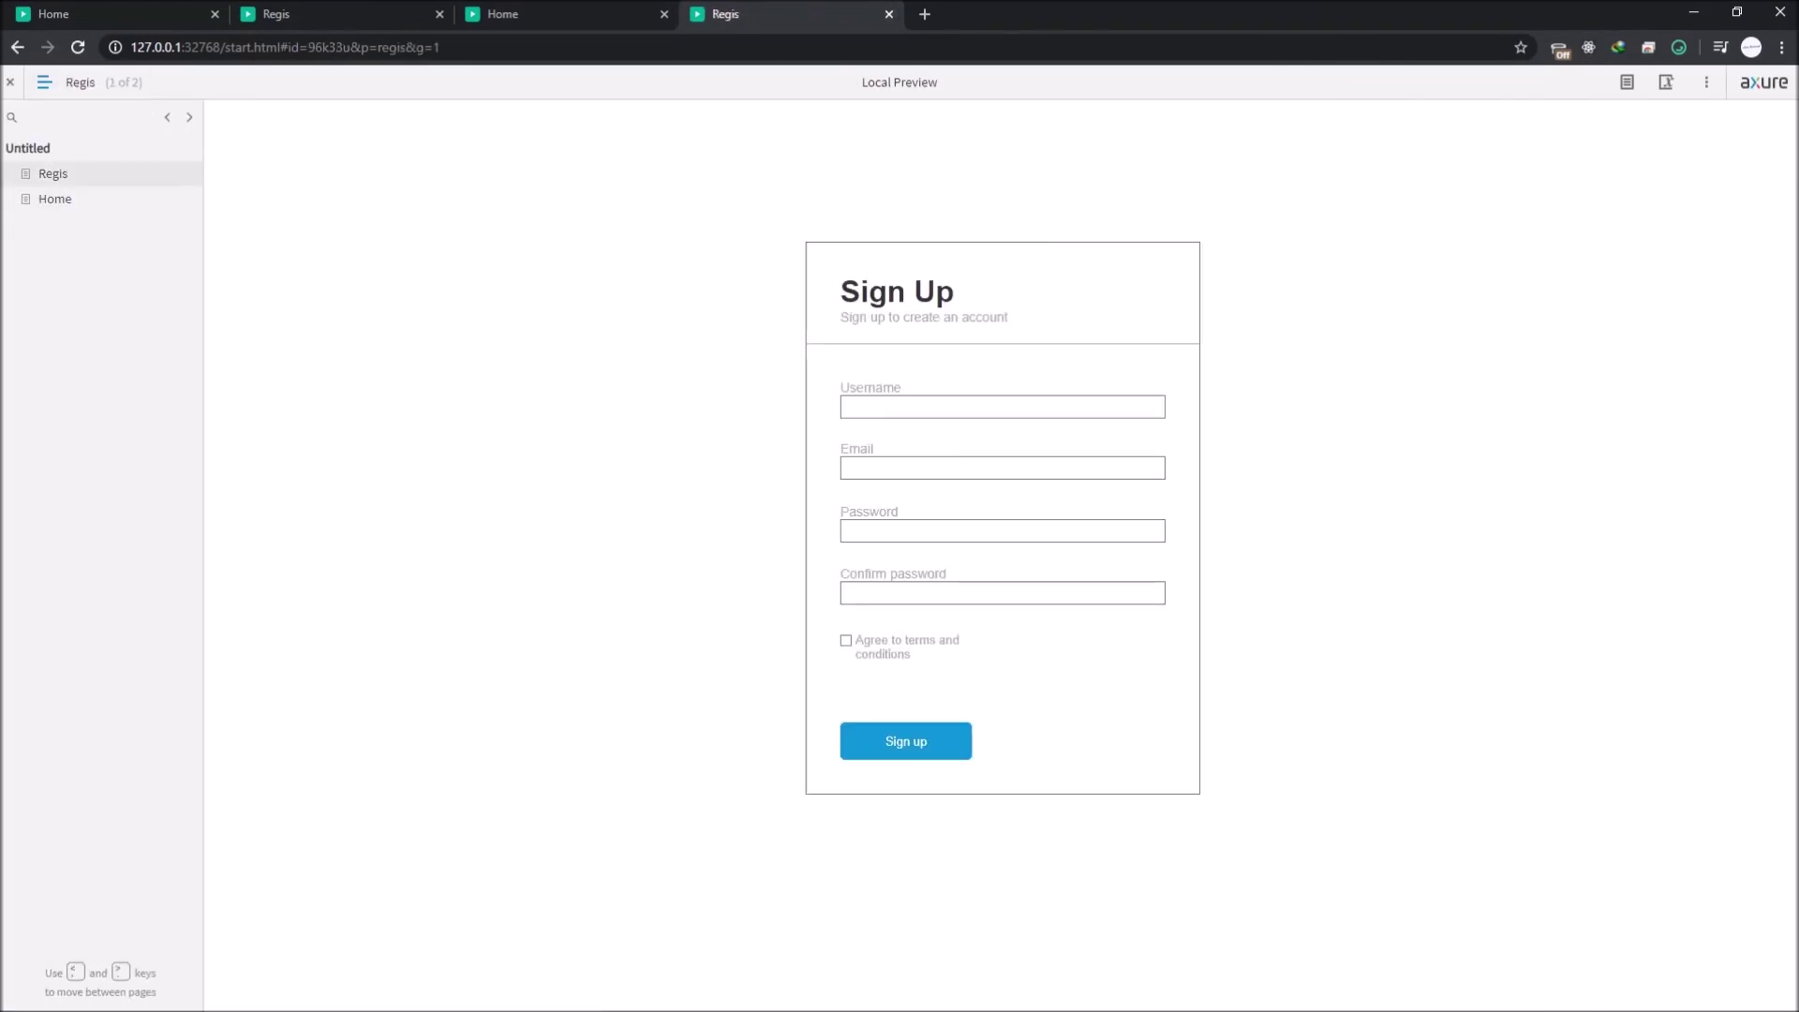
{"action": "type", "text": "asdasd"}
{"action": "key", "text": "Tab"}
{"action": "type", "text": "Asdasd@"}
{"action": "key", "text": "Tab"}
{"action": "type", "text": "asdasd"}
{"action": "key", "text": "Tab"}
{"action": "type", "text": "asdasd"}
{"action": "key", "text": "Return"}
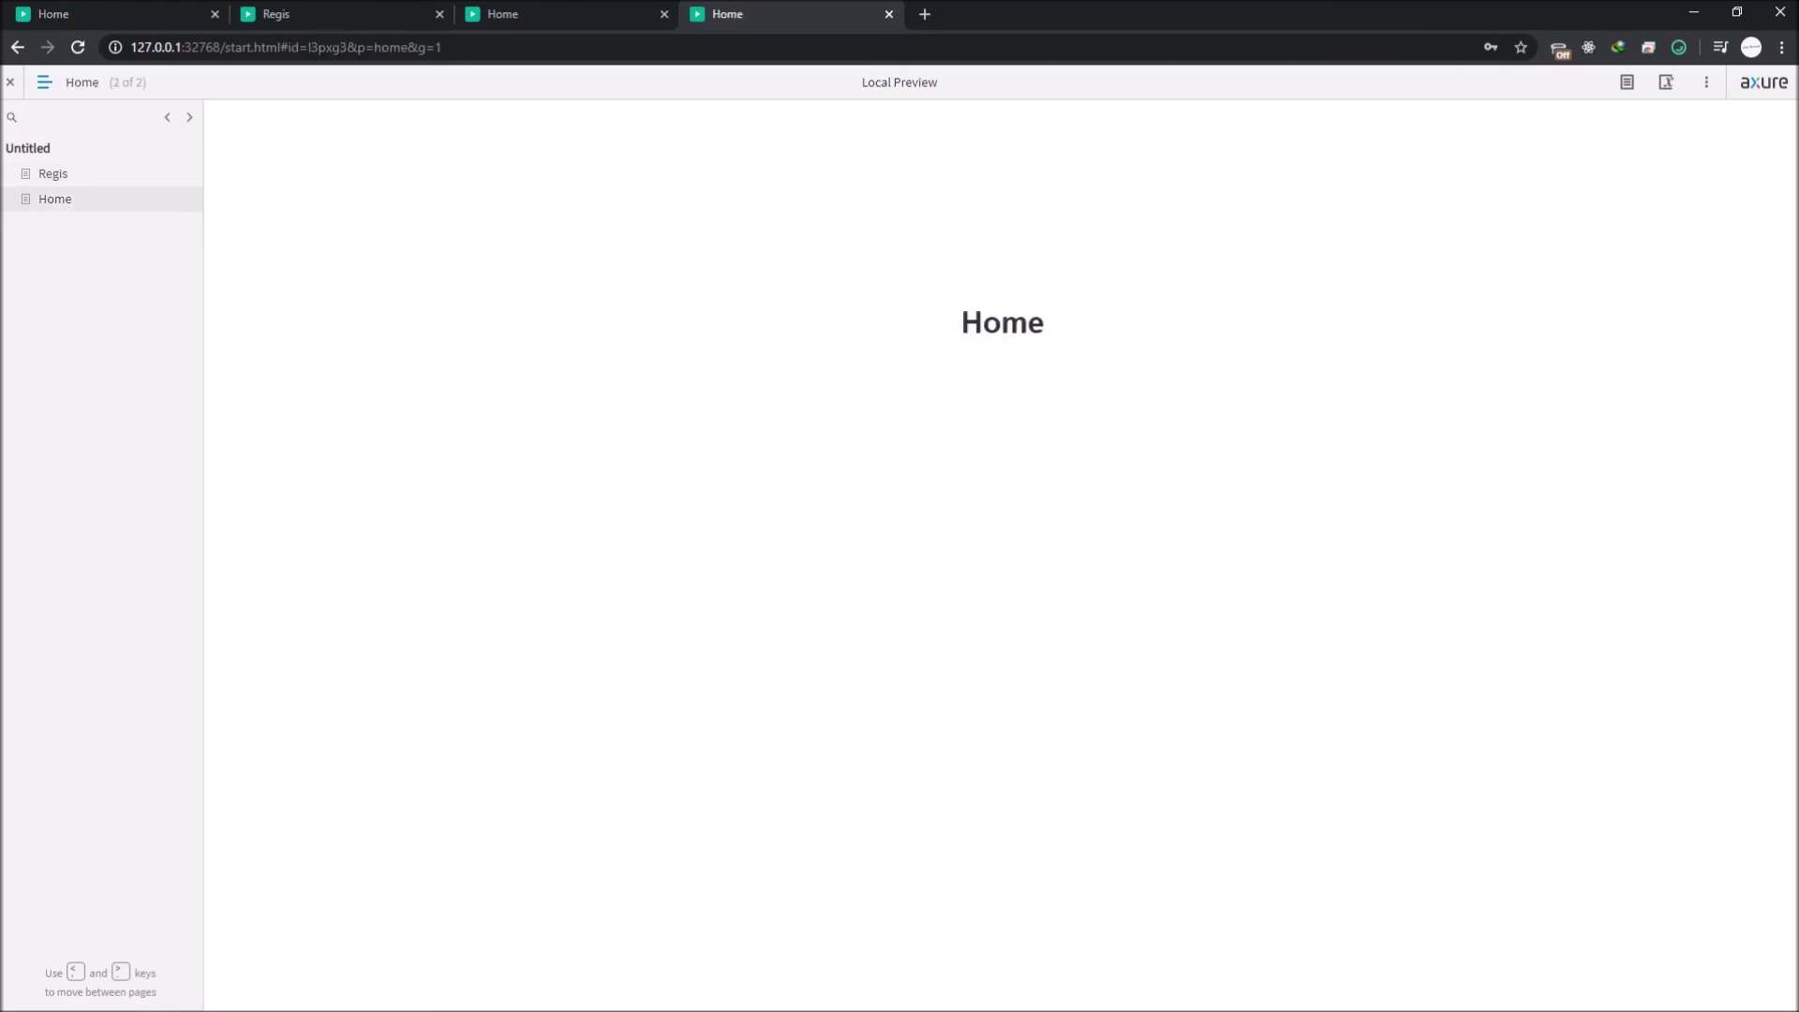
{"action": "key", "text": "alt+Tab"}
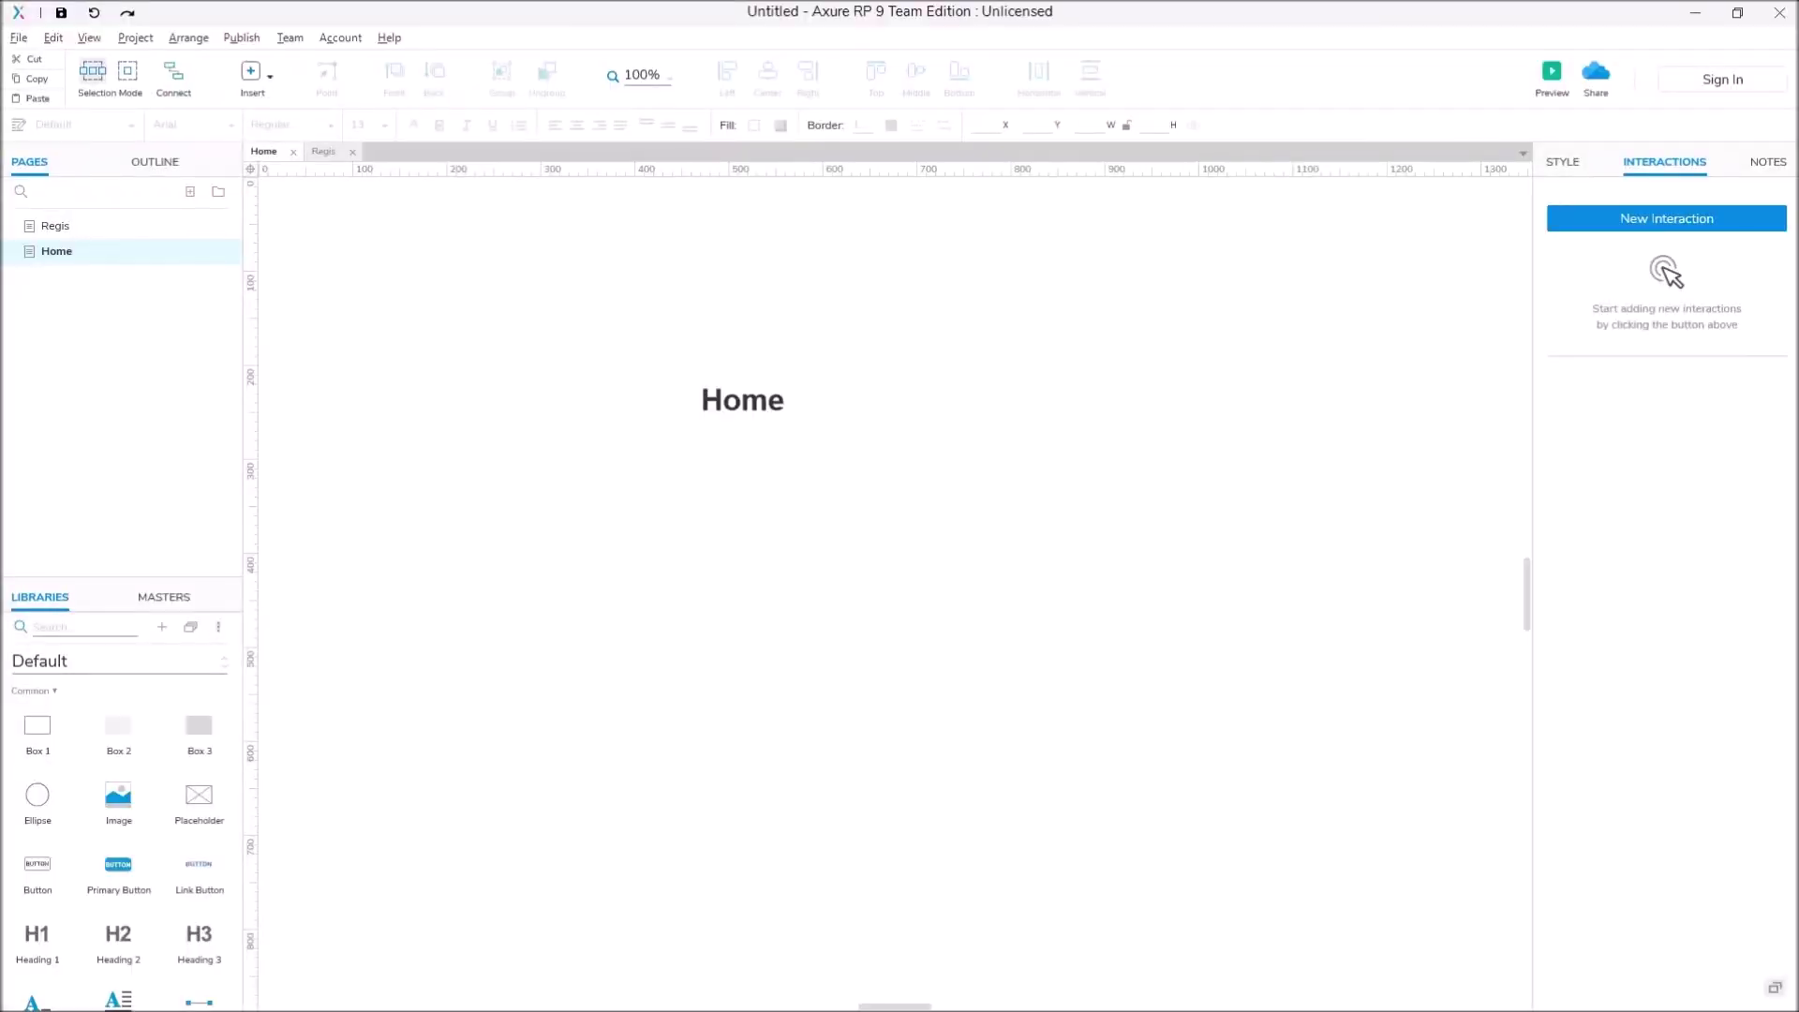
{"action": "left_click", "coordinate": [55, 226]}
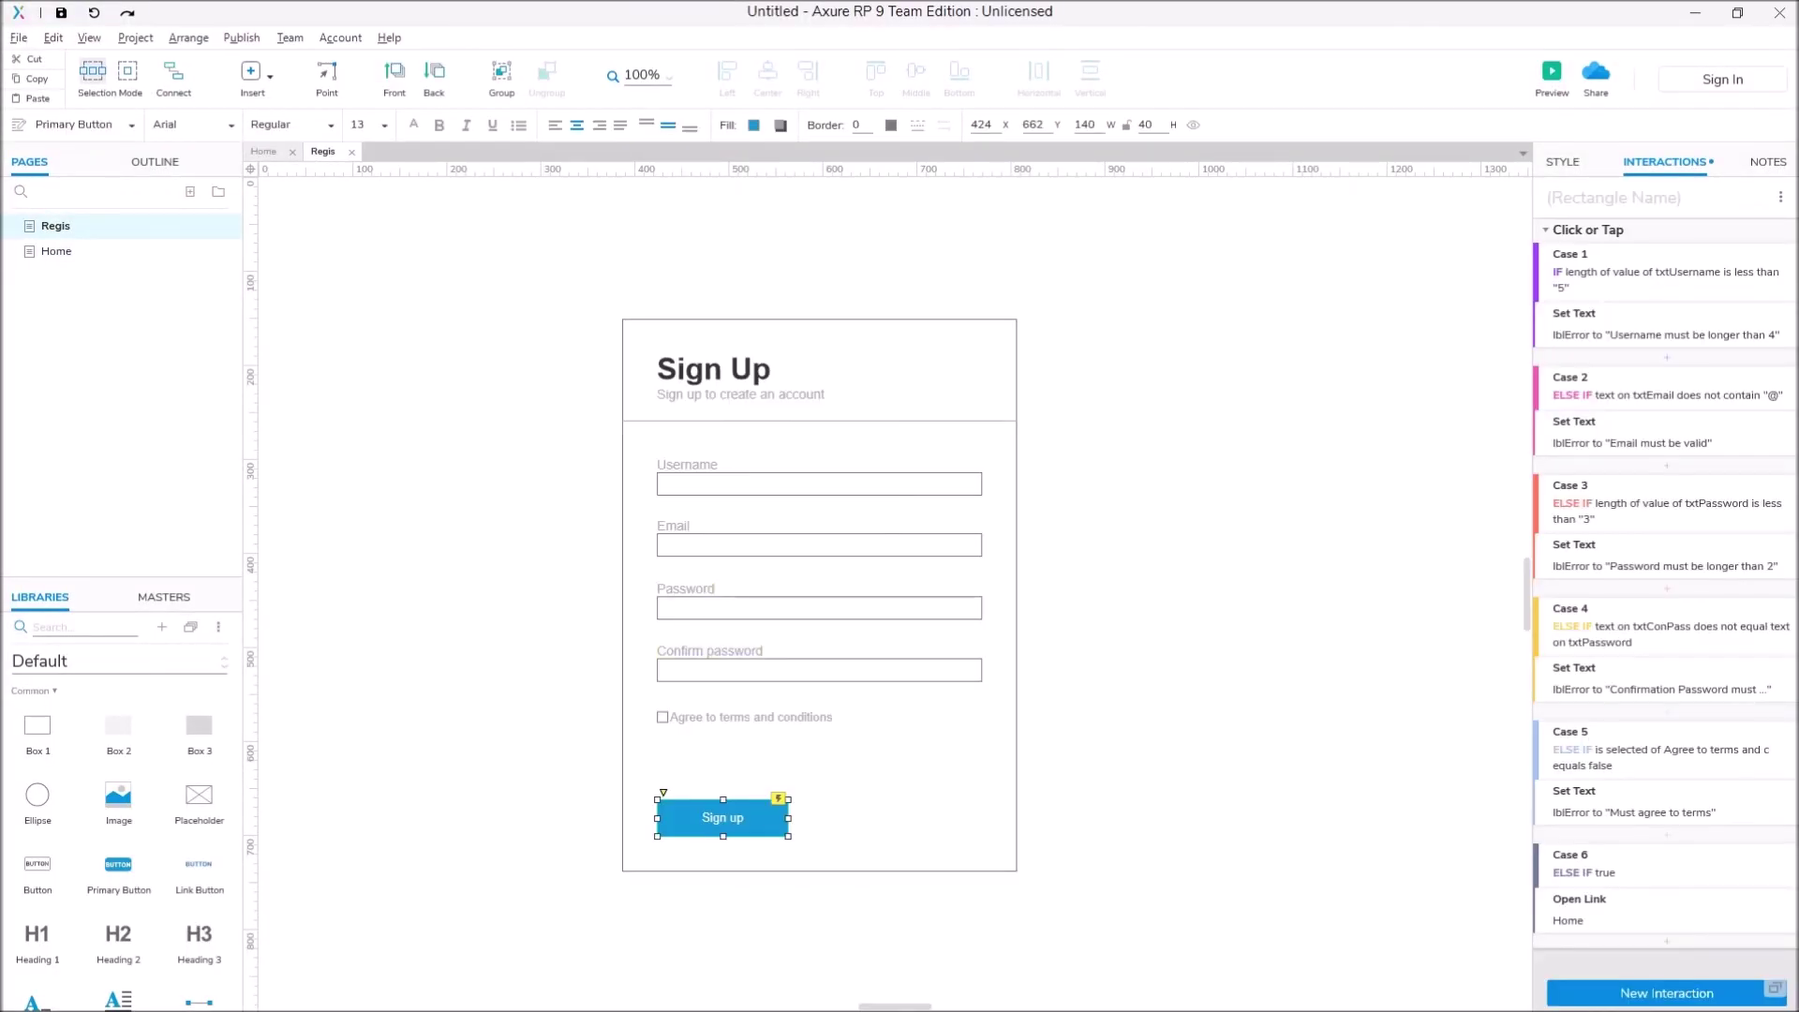